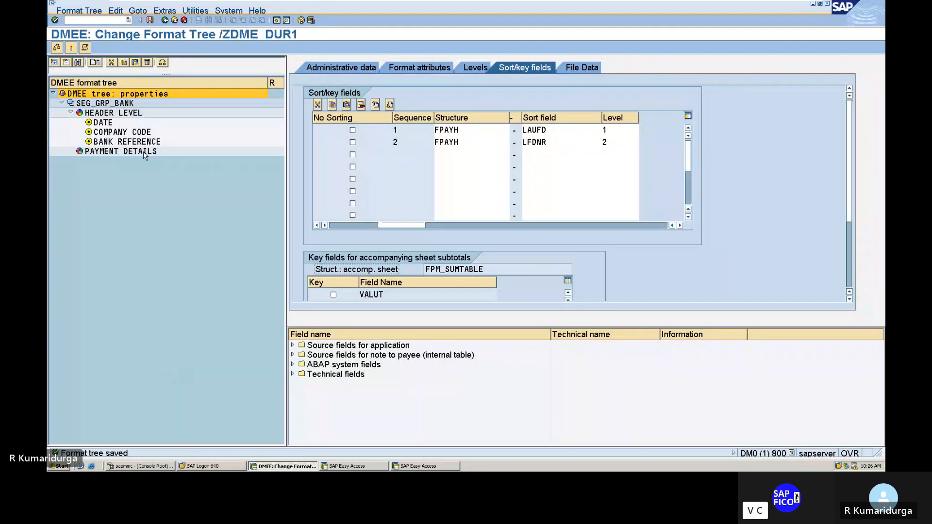
Step: Create a new element under the PAYMENT DETAILS segment and name it SEQUENCE NUMBER
left_click(144, 154)
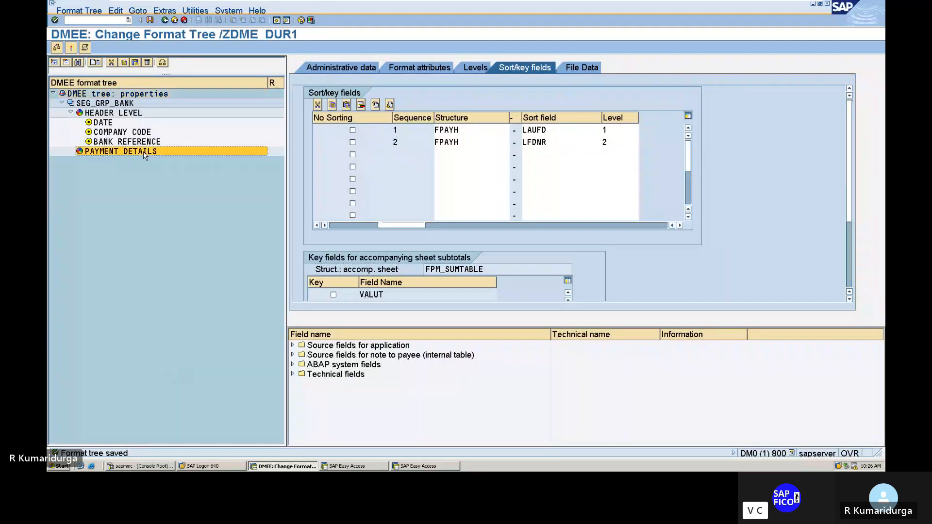
right_click(144, 154)
mouse_move(158, 169)
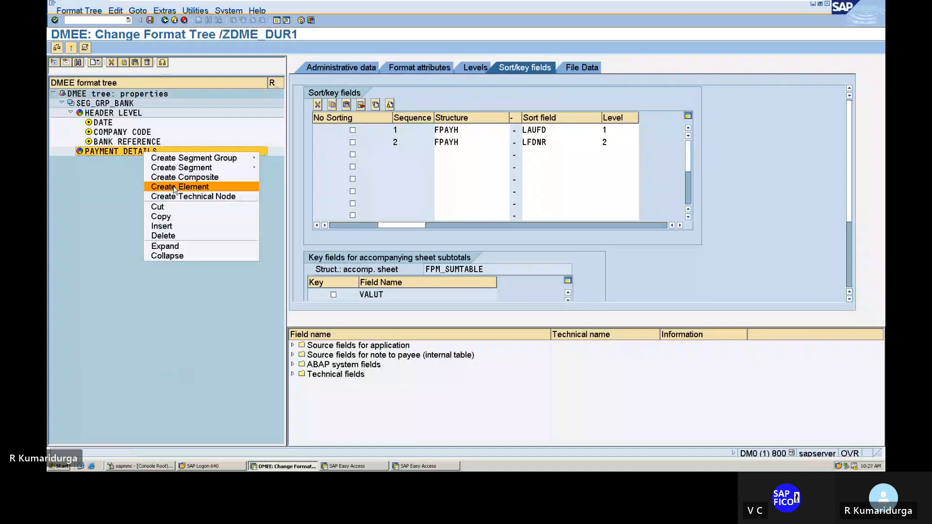
left_click(175, 189)
left_click(388, 117)
key("Delete")
key("Delete")
key("Delete")
key("Delete")
key("Delete")
key("Delete")
key("Delete")
key("Delete")
key("Delete")
key("Delete")
key("Delete")
key("Delete")
key("Delete")
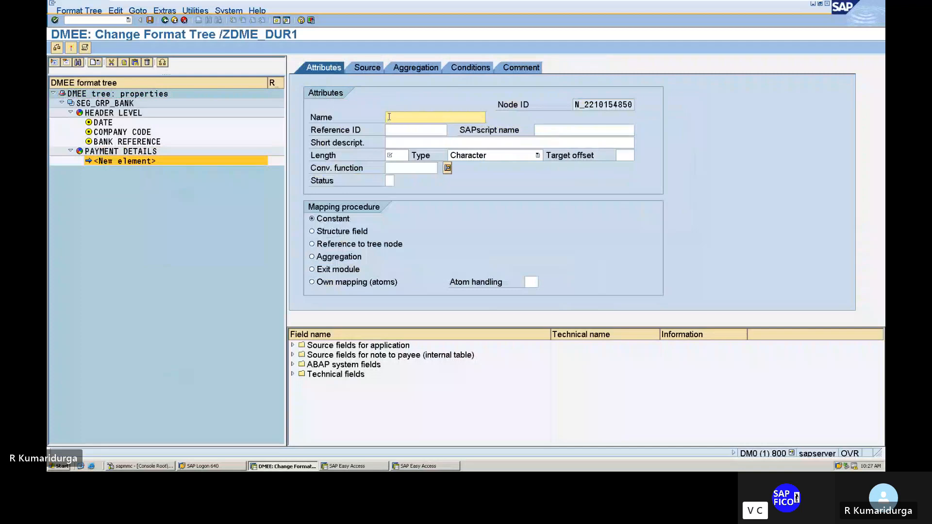
type("SEQUENCE")
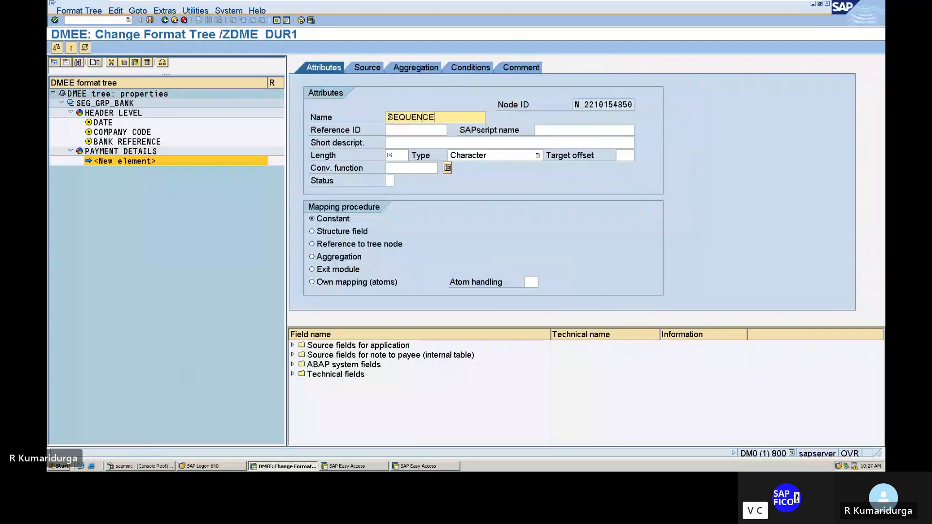
type(" NUMBER")
Step: Fill in the new element's attributes with short description SEQUENCE NUMBER, length 5 and structure field as the mapping procedure
key("Tab")
key("Tab")
key("Tab")
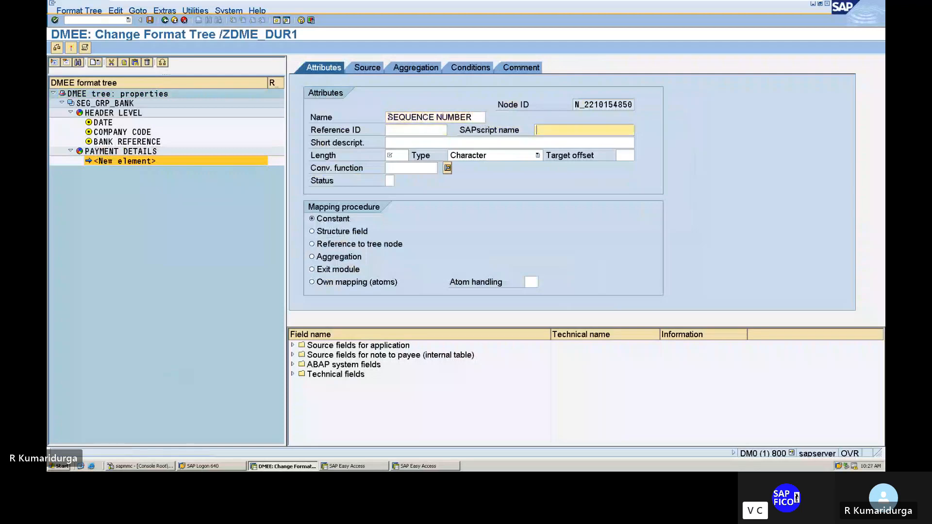
type("S")
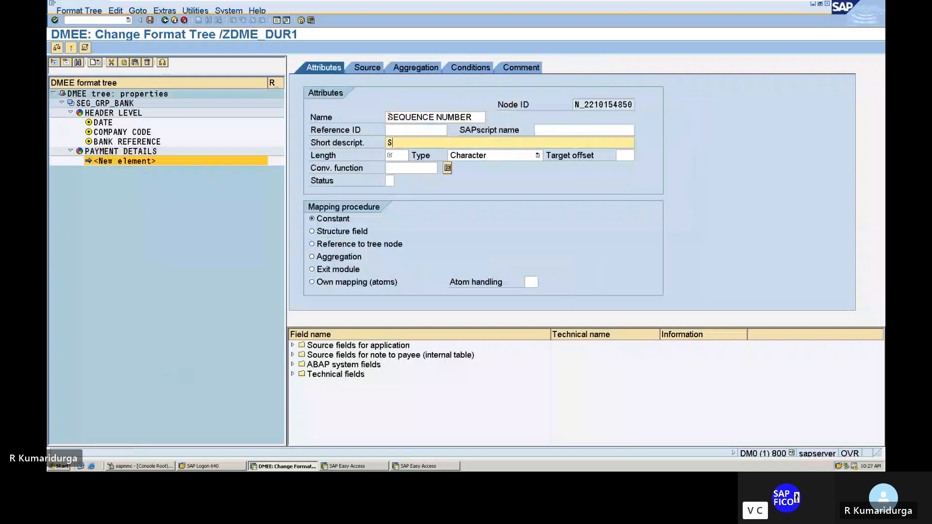
type("EQUENCE NUMBER")
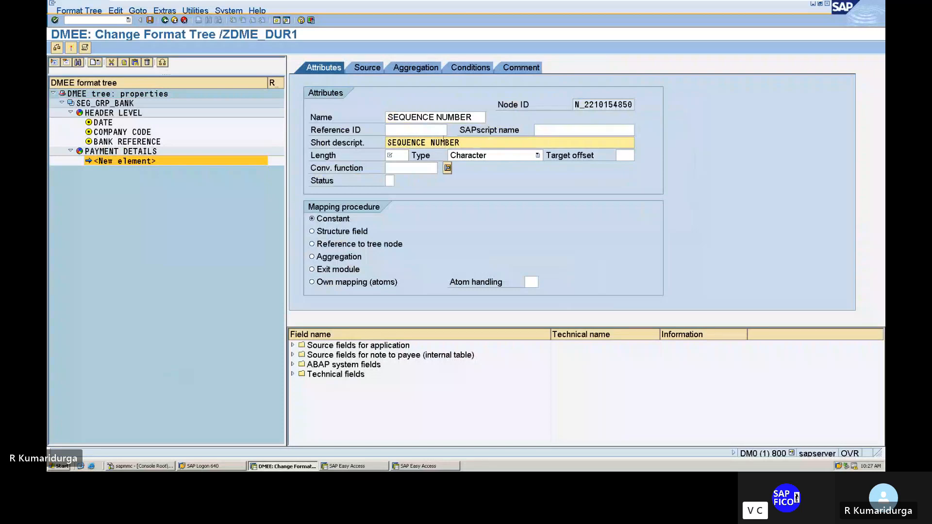
left_click(401, 155)
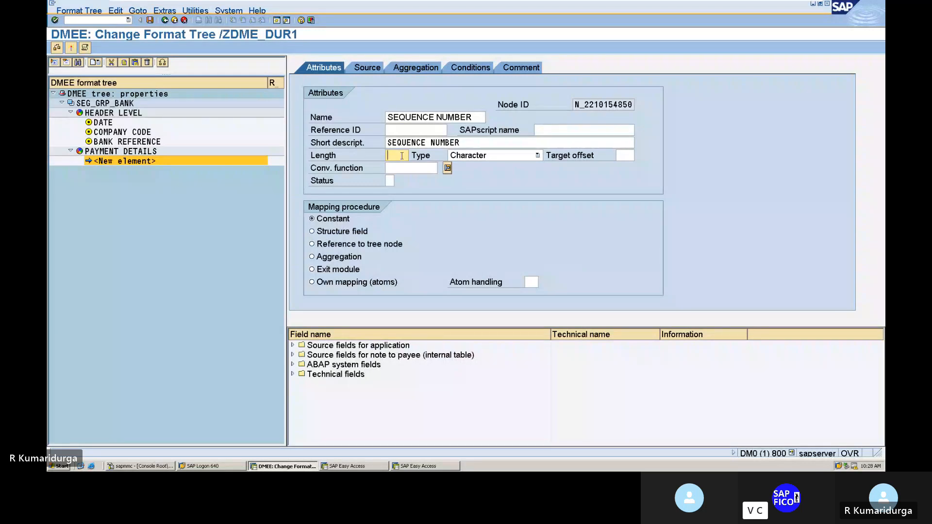
type("5")
left_click(312, 232)
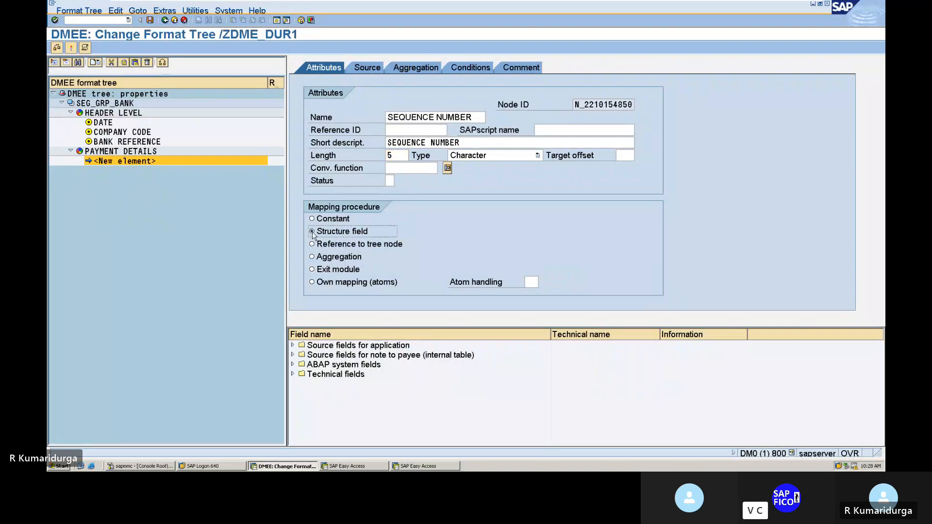
Step: Map the SEQUENCE NUMBER element's source to structure FPAYH, field LFDNR
left_click(368, 71)
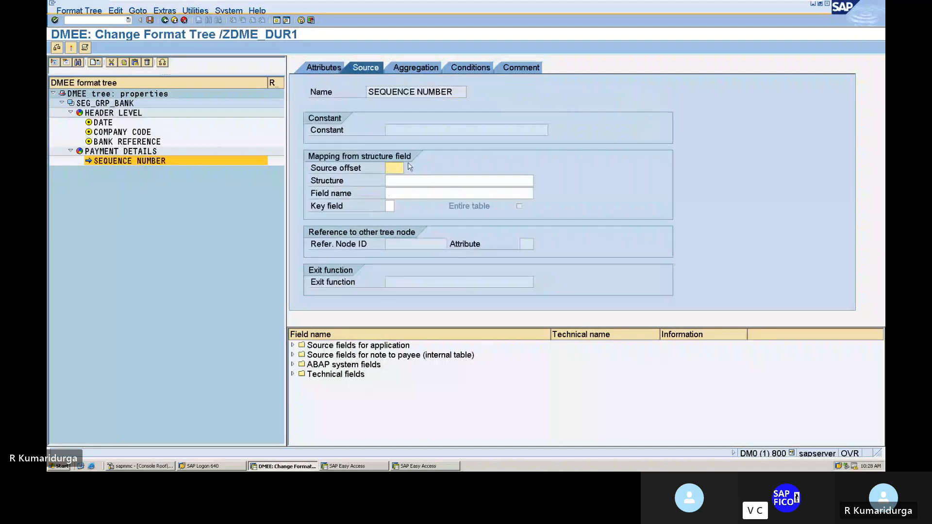
left_click(404, 180)
type("F")
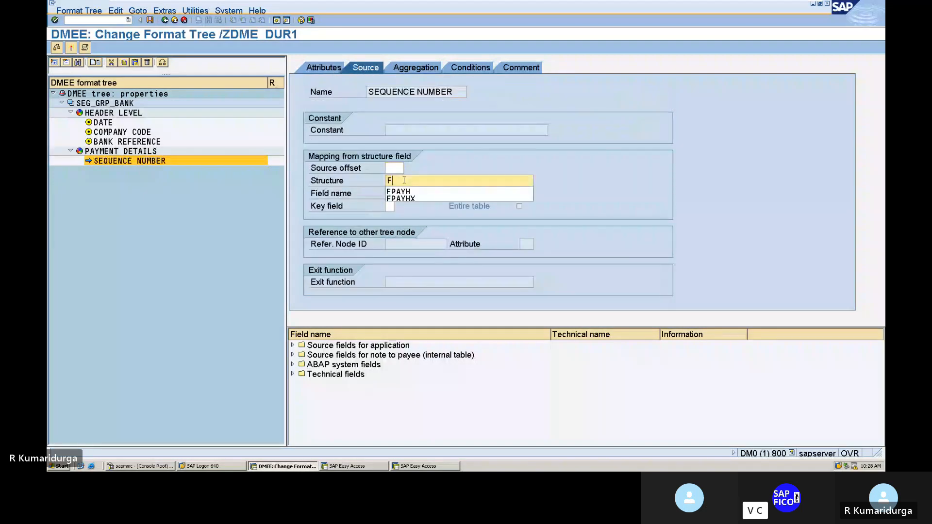
key("Down")
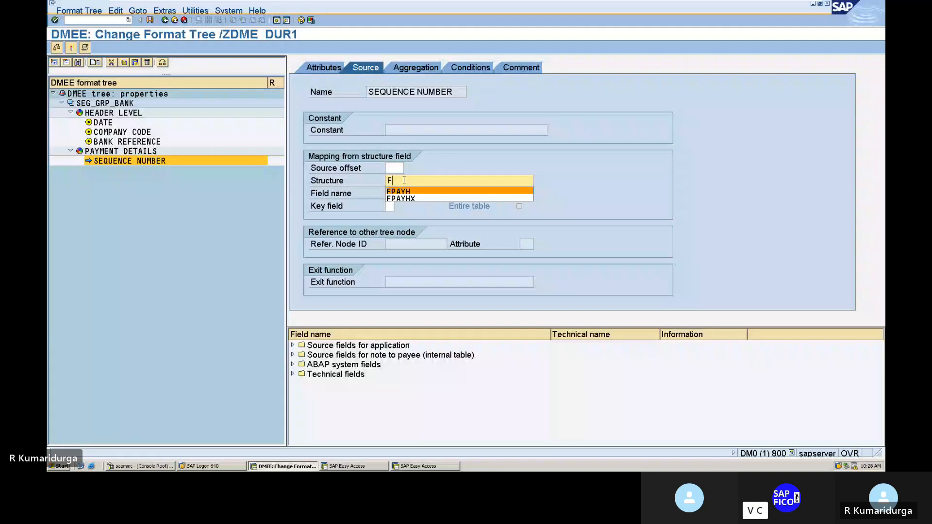
key("Tab")
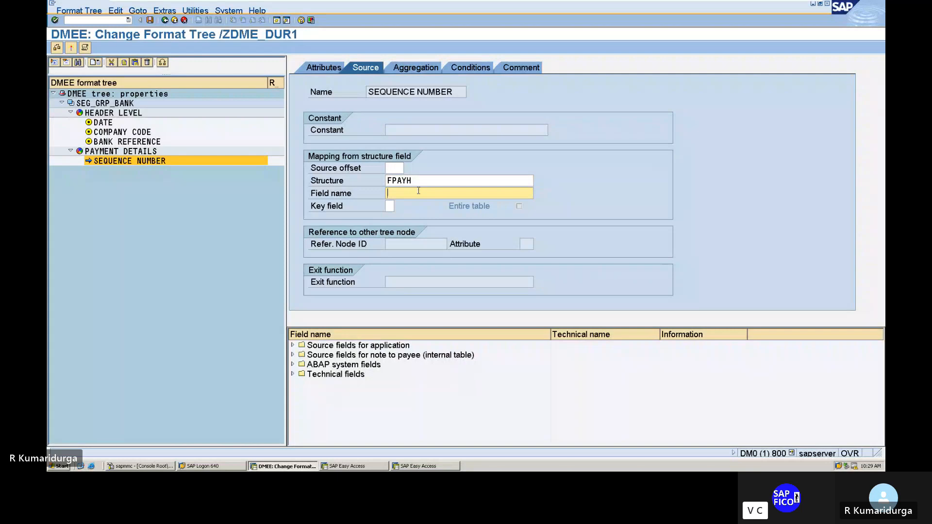
type("LFDNR")
key("Return")
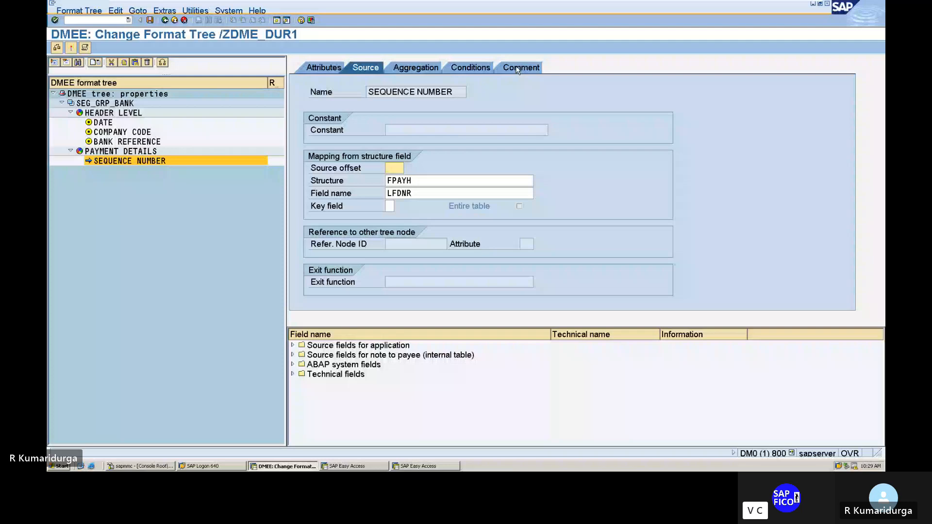
left_click(292, 346)
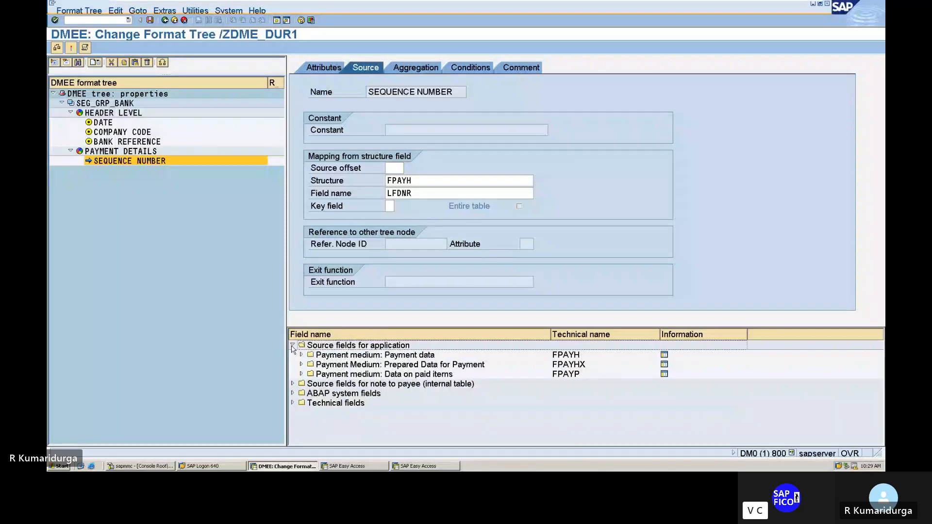
left_click(292, 346)
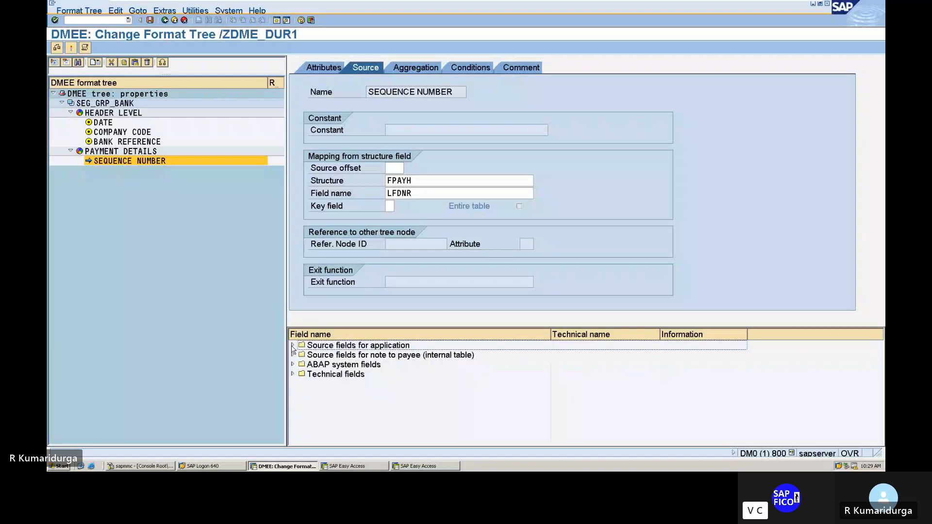
Step: Add the comment "SEQUENCE NUMBER FOR DATA MEDIUM EXCHANGE" to the SEQUENCE NUMBER element and return to its attributes
left_click(520, 67)
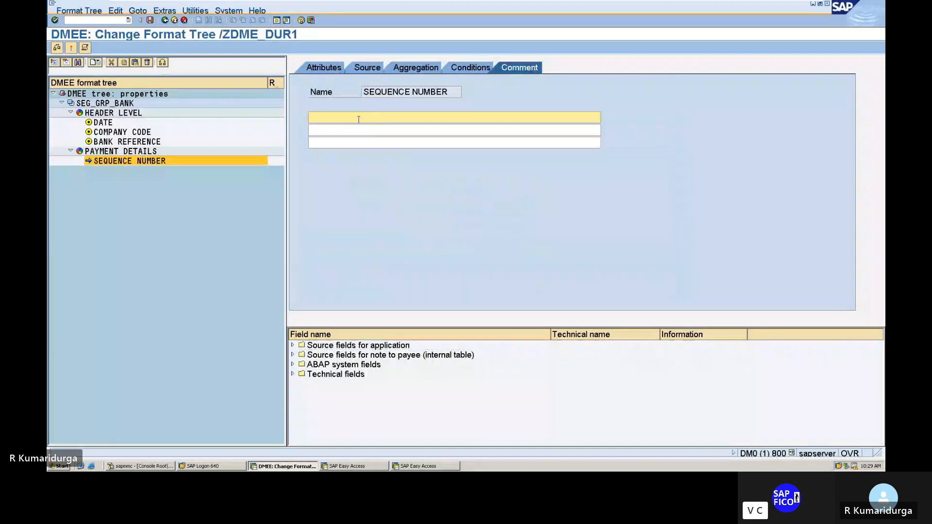
type("SEQ")
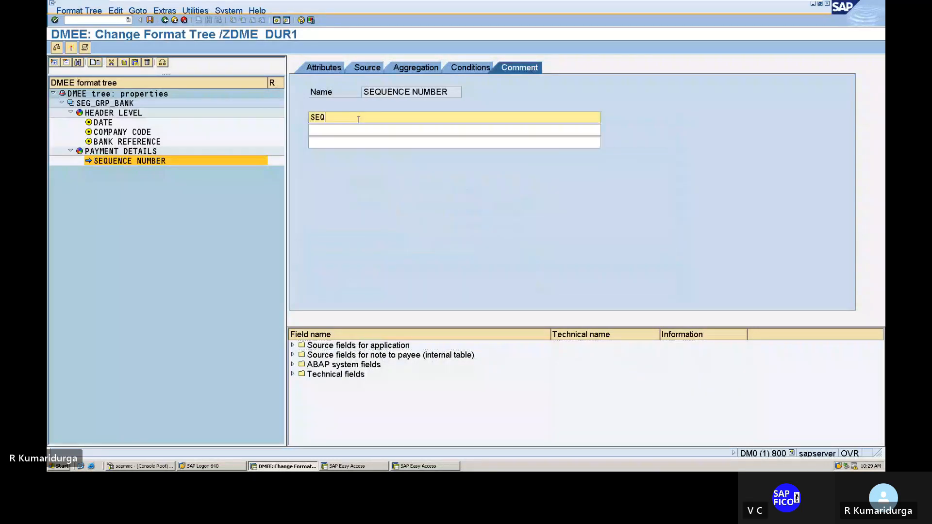
type("UENCE")
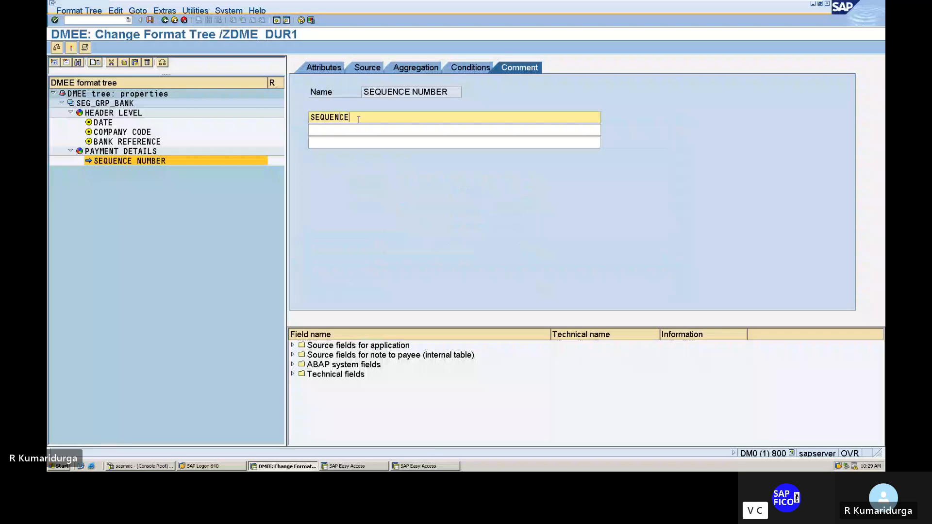
type(" NUMBE")
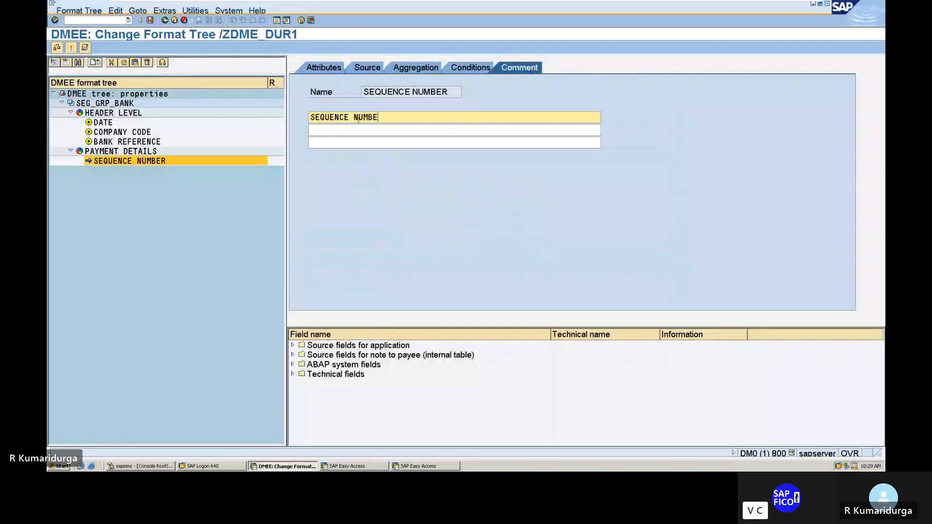
type("R FOR DATA MEDI")
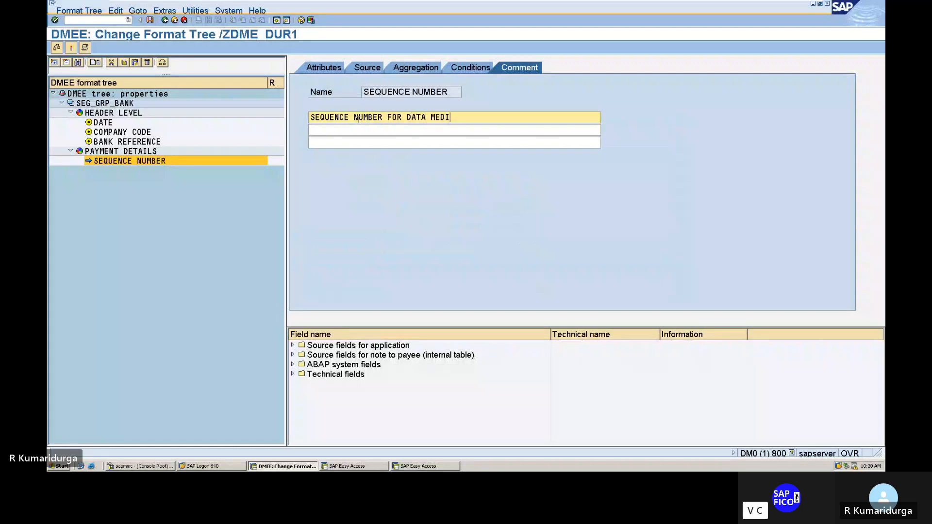
type("UM EXV")
key("BackSpace")
type("CHANGE")
key("Home")
left_click(332, 71)
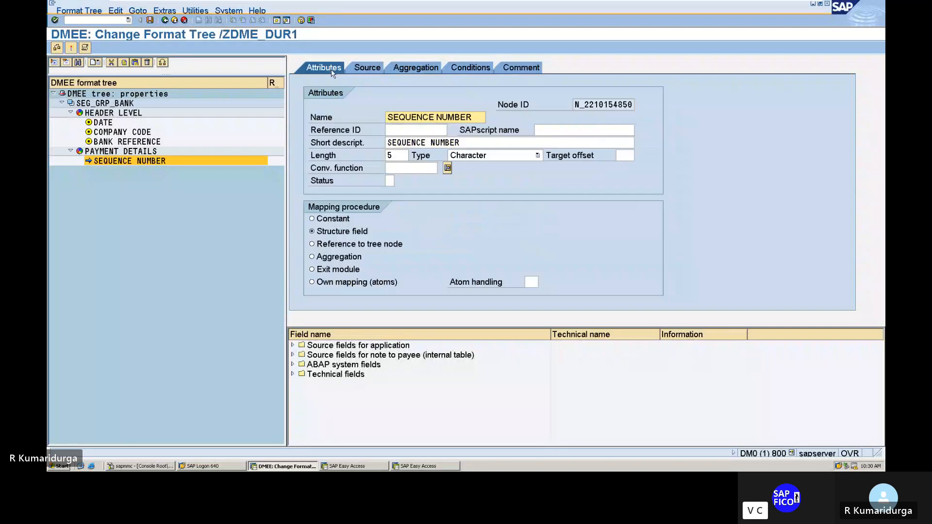
Step: Create another element after SEQUENCE NUMBER within PAYMENT DETAILS and name it HOUSE BANK
right_click(115, 164)
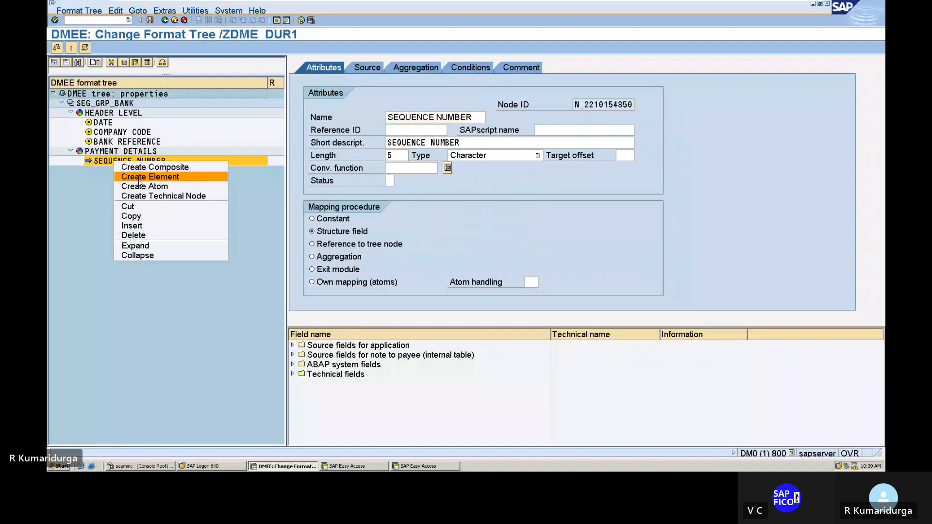
left_click(139, 178)
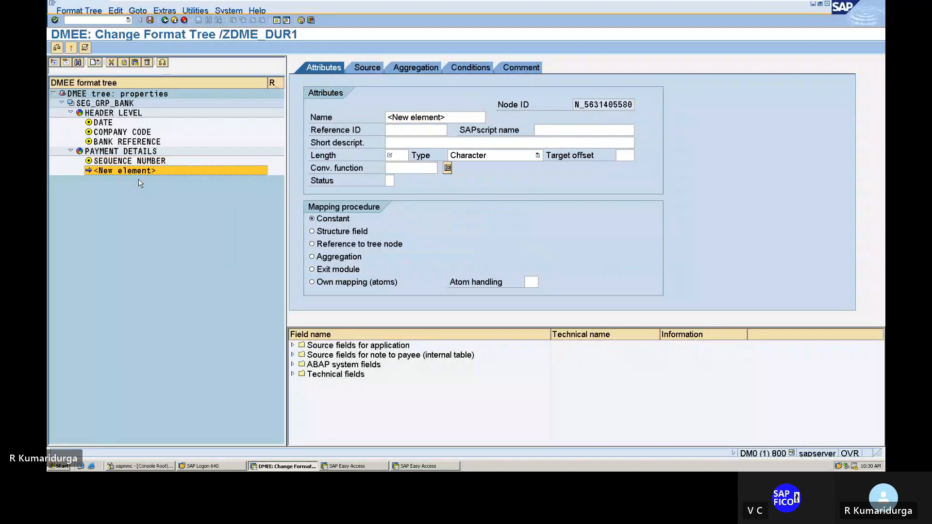
left_click(389, 116)
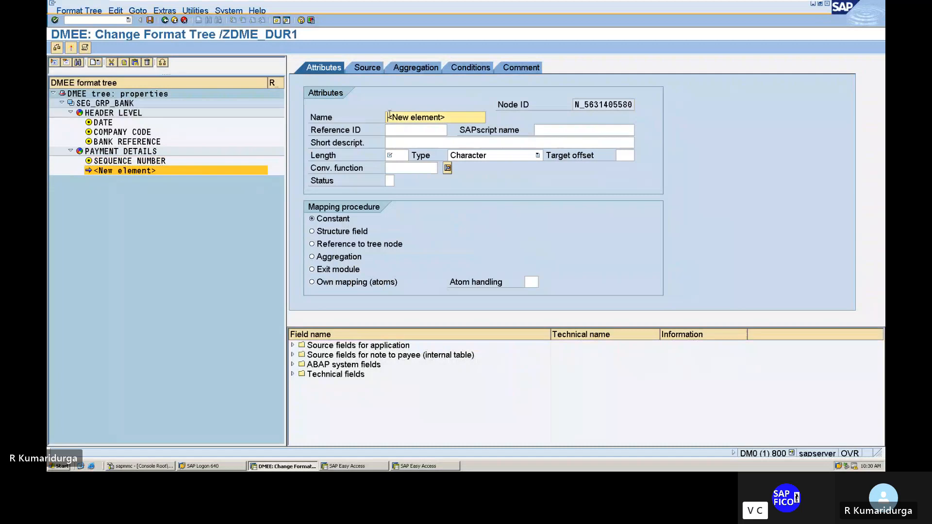
key("Delete")
key("Delete")
key("Delete")
key("Delete")
key("Delete")
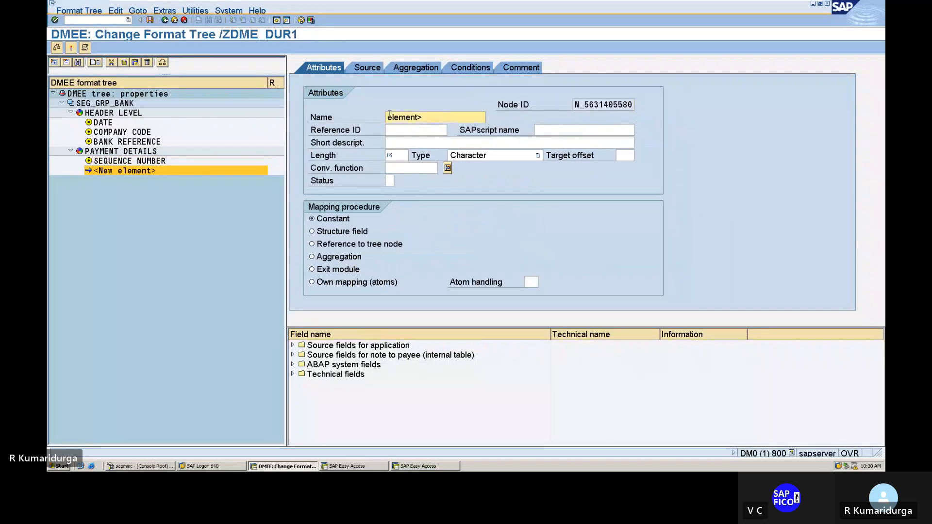
key("Delete")
key("Delete")
key("Delete")
key("Delete")
key("Delete")
key("Delete")
key("Delete")
key("Delete")
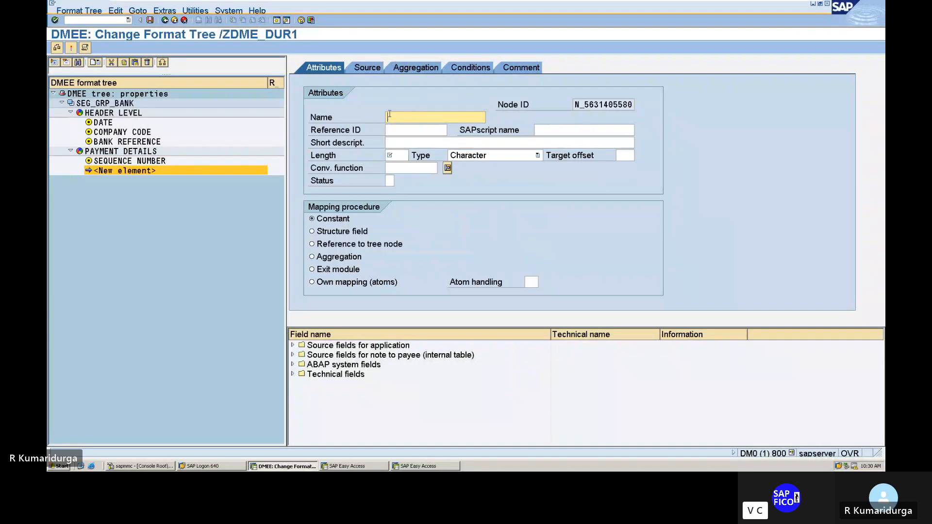
type("HOUSE BANK")
Step: Give the second element the short description HOUSE BANK, length 50 and structure field as the mapping procedure
left_click(401, 143)
type("H")
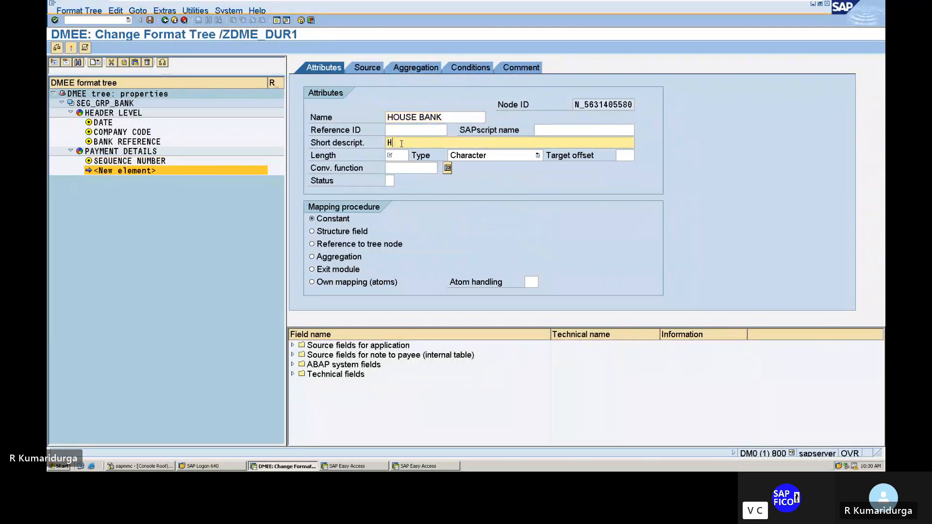
type("OUSE BANK")
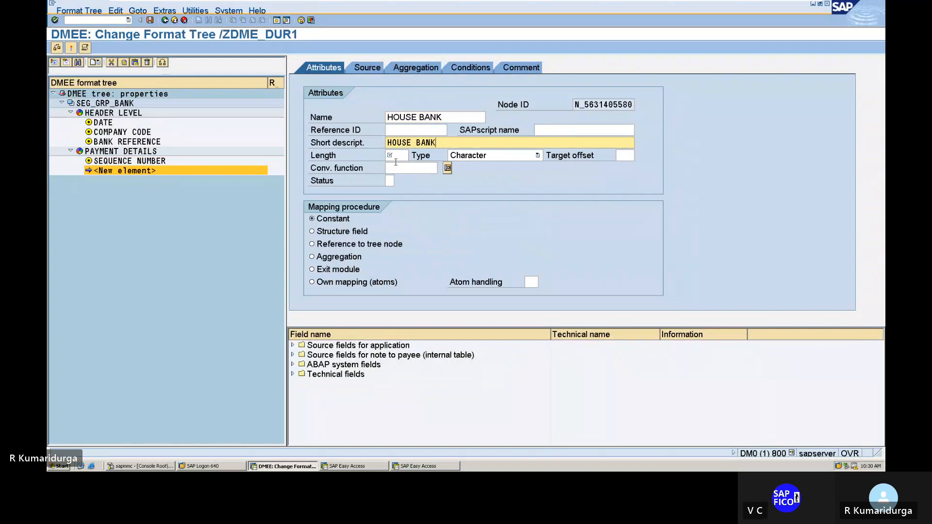
left_click(396, 160)
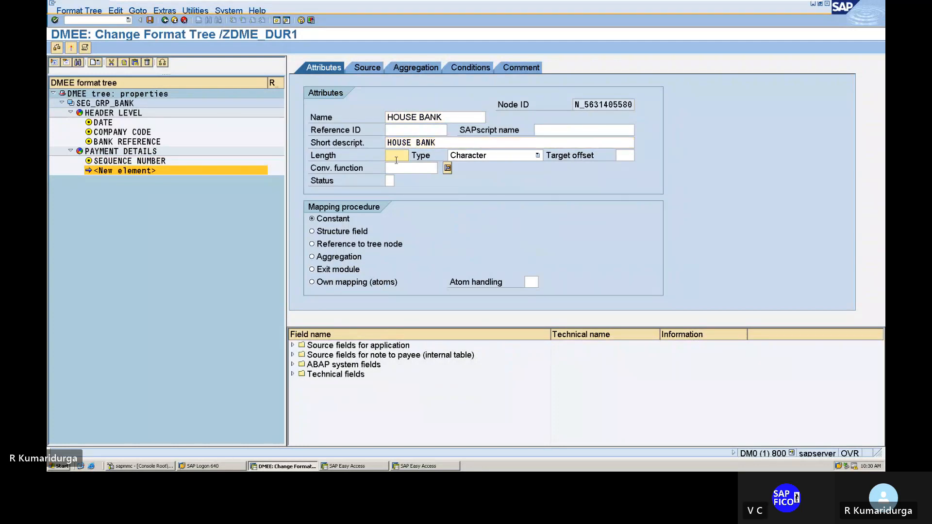
type("50")
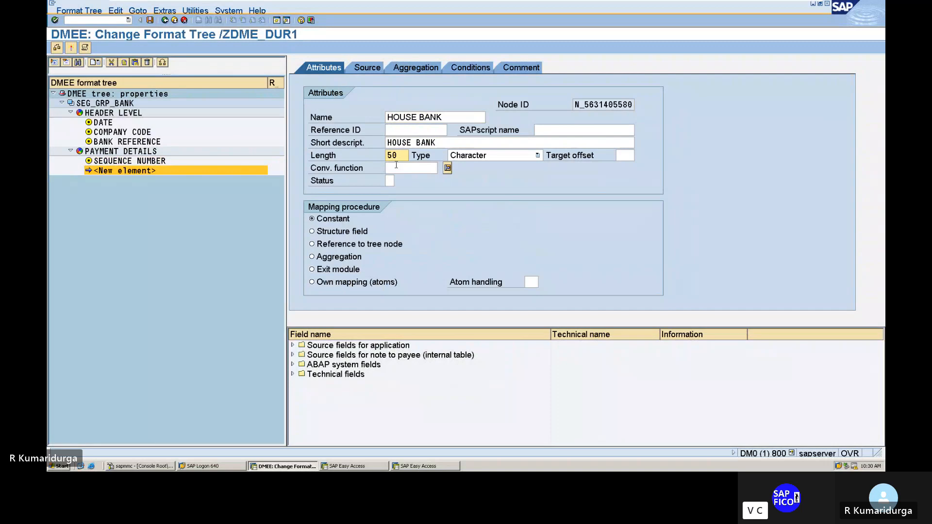
left_click(312, 231)
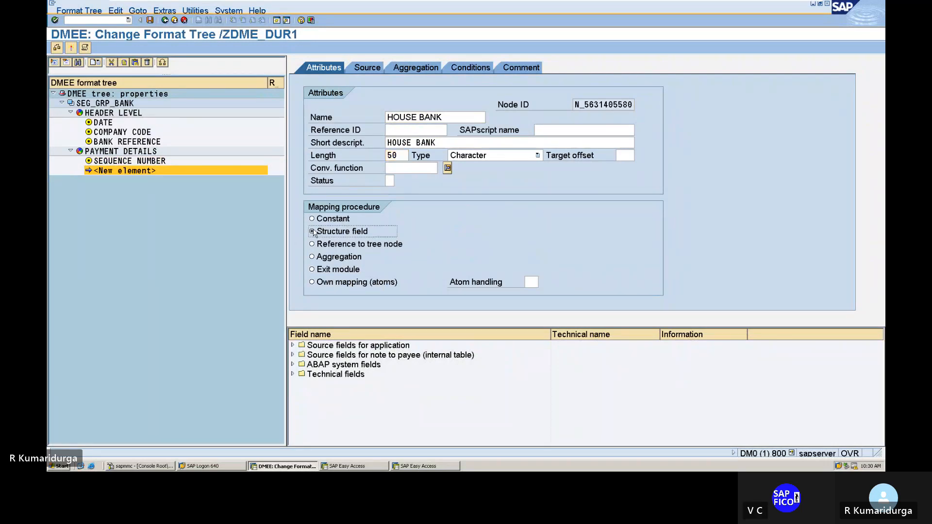
Step: Map the HOUSE BANK element's source to structure FPAYHX, field UBNKY
left_click(371, 69)
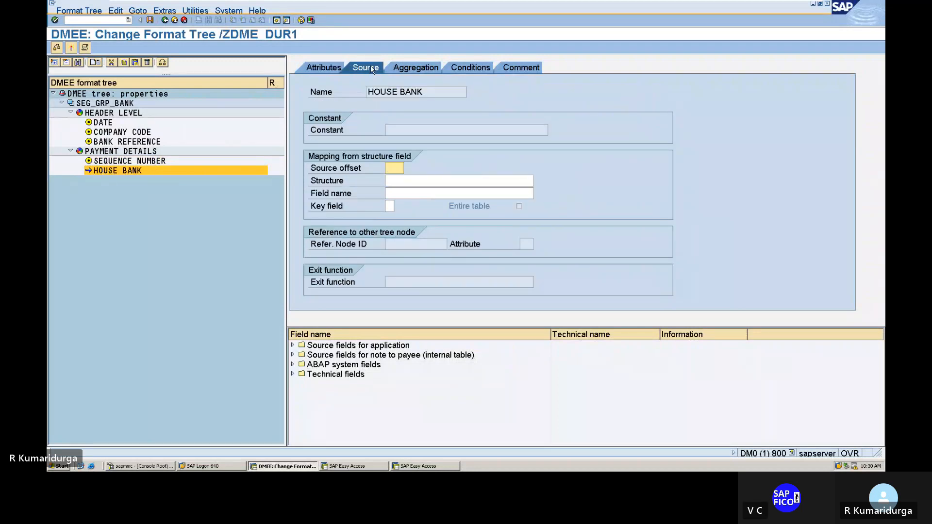
key("Tab")
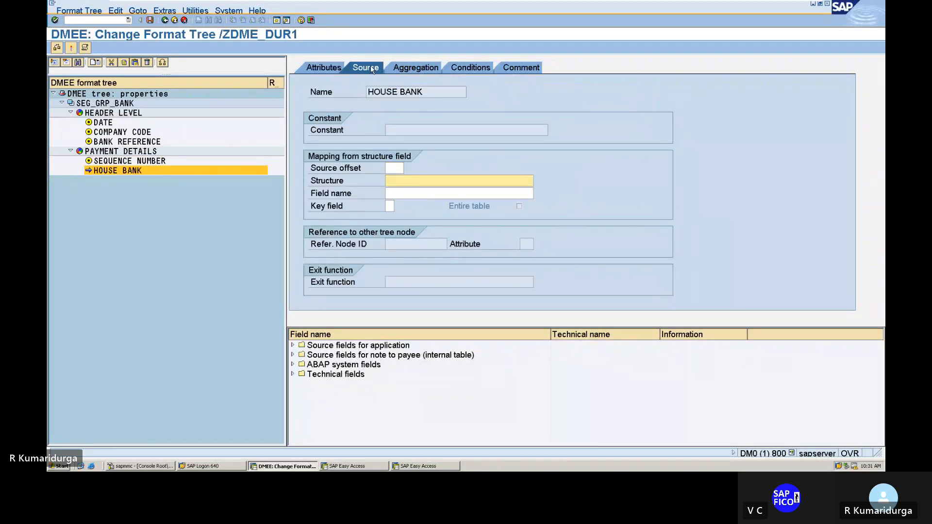
type("F")
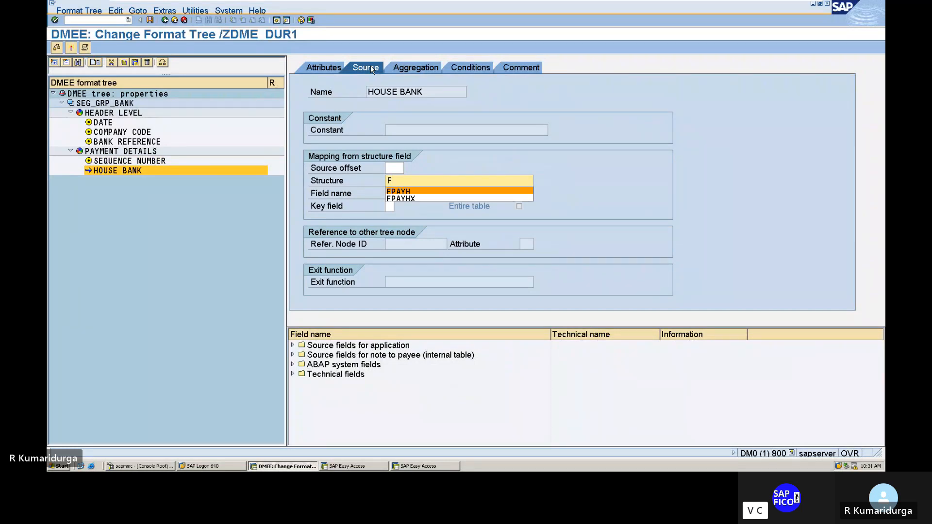
key("Down")
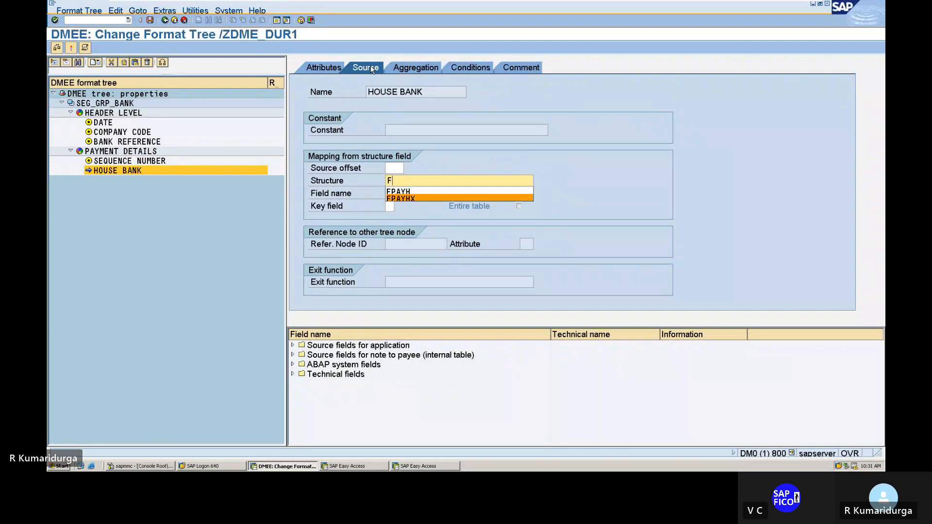
key("Return")
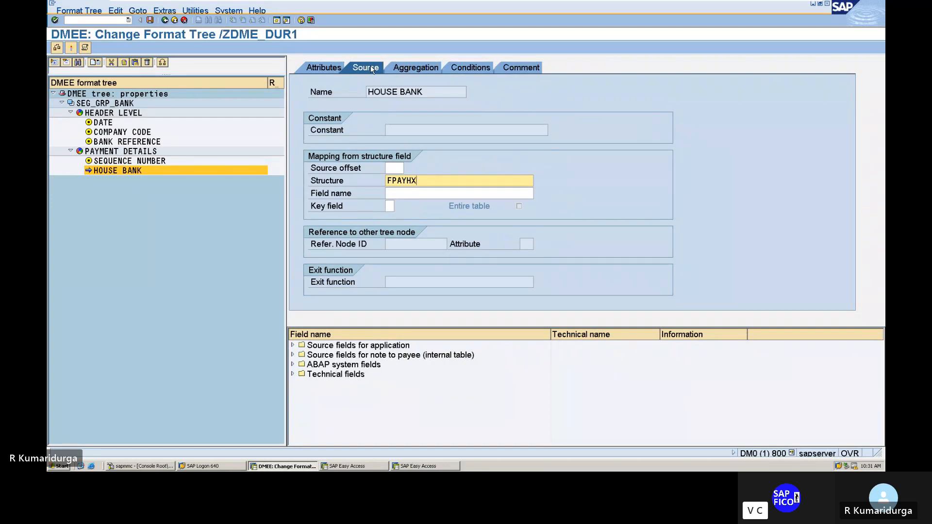
left_click(404, 192)
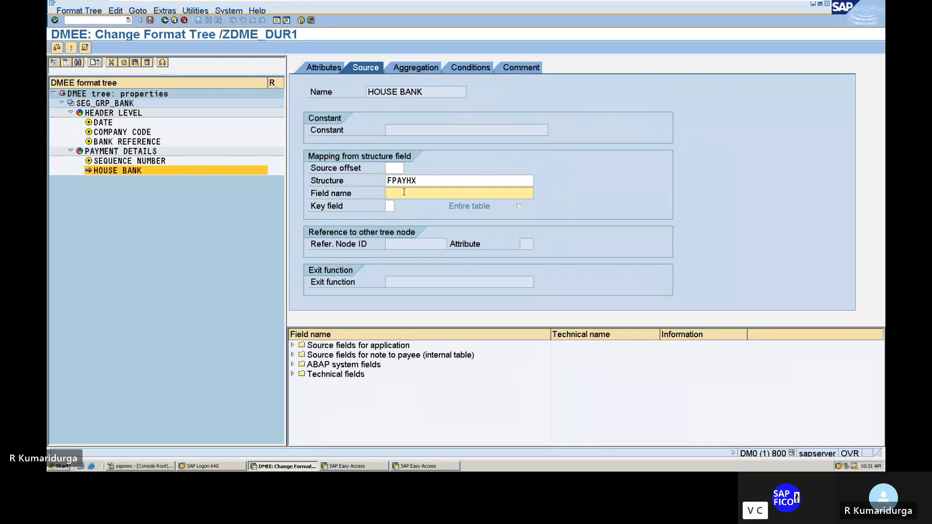
type("U")
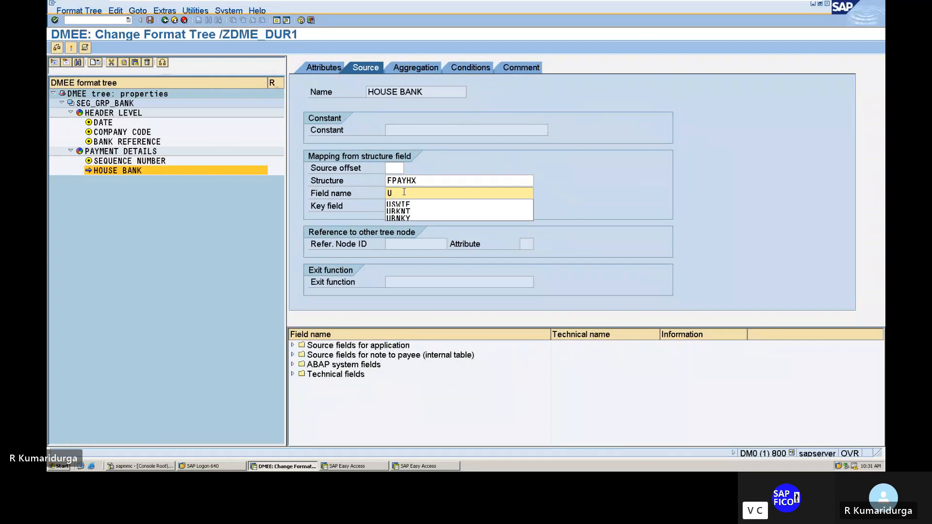
type("BNK")
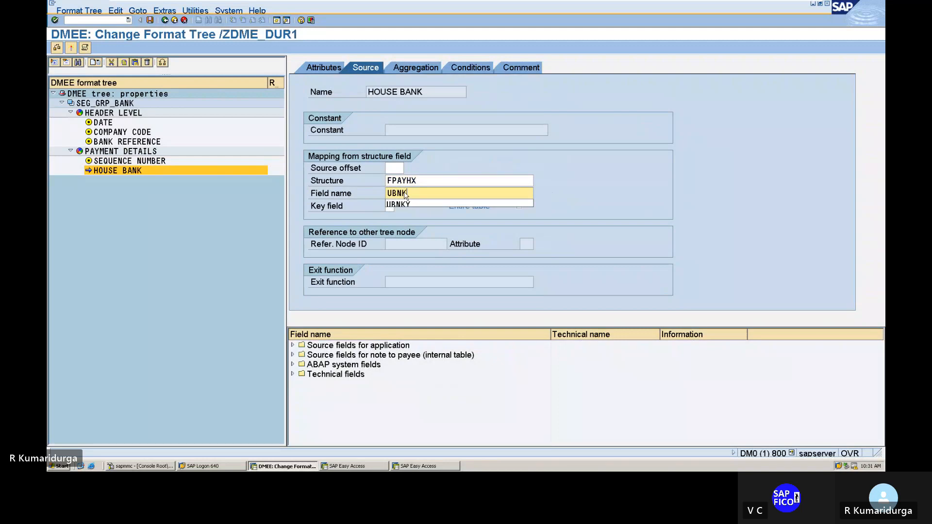
type("Y")
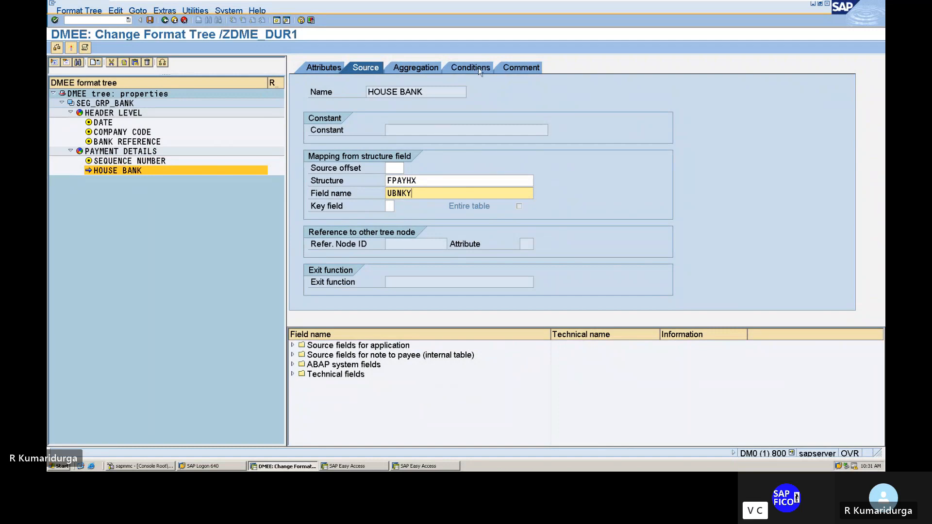
Step: Add the comment "HOUSE BANK FOR DATA MEDIUM EXCHANGE" to the HOUSE BANK element and return to its attributes
left_click(513, 70)
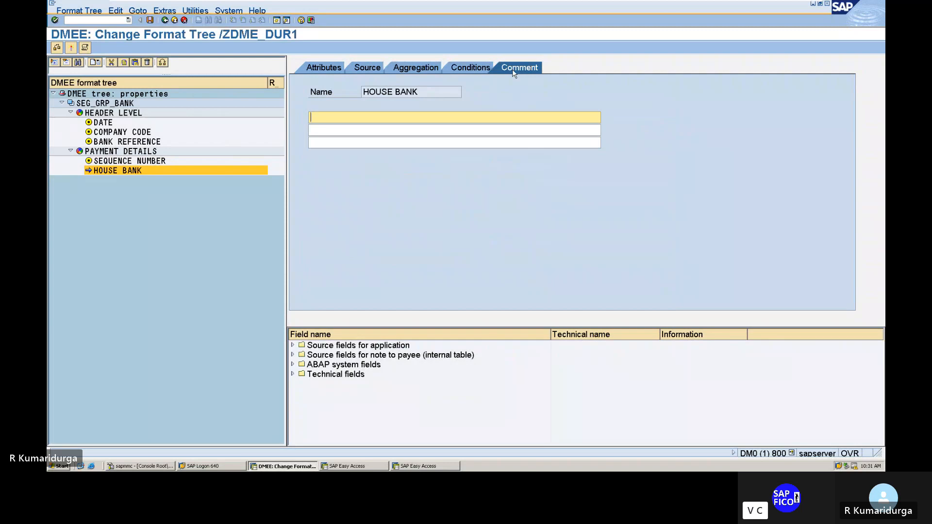
type("HO")
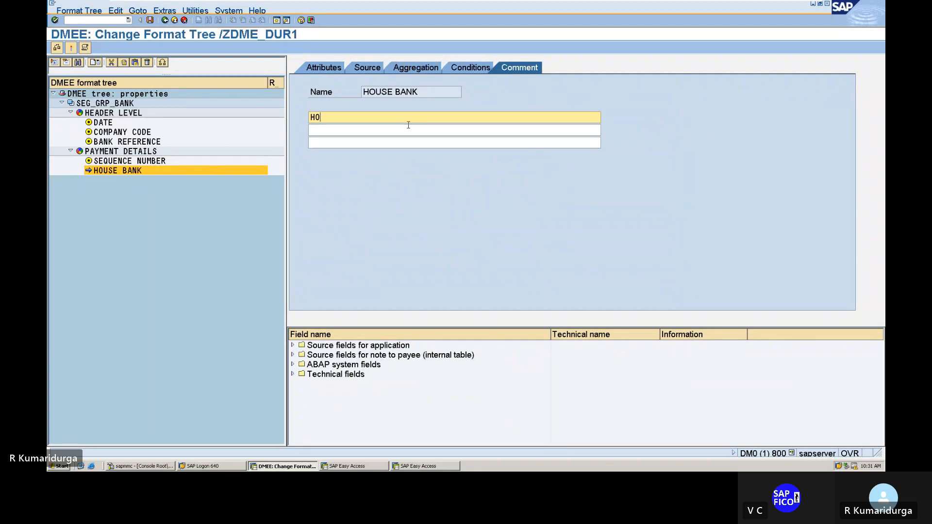
type("USE B")
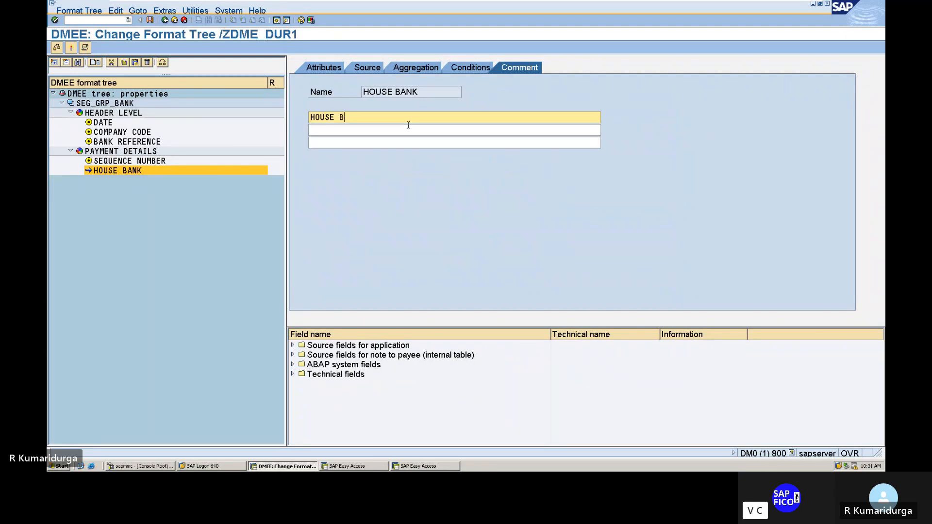
type("ANK FOR D")
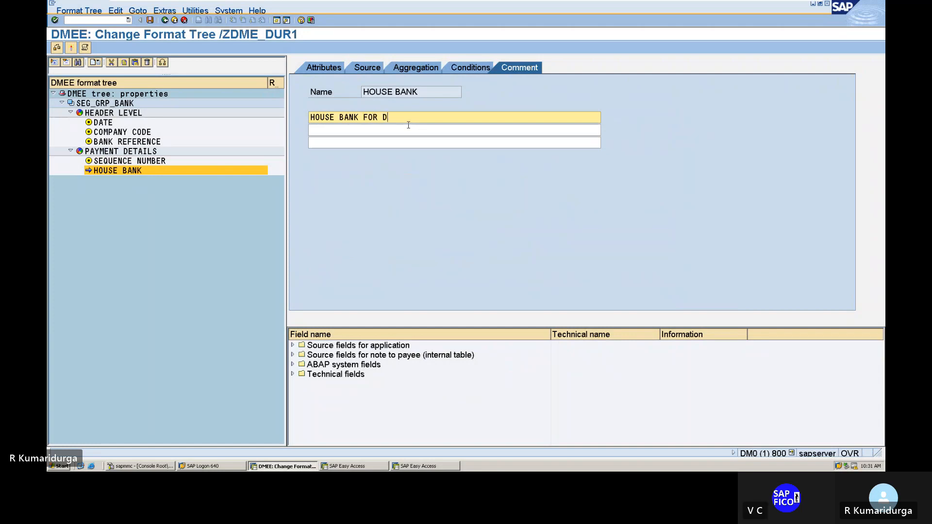
type("ATA ME")
type("UM EXC")
key("BackSpace")
type("CHANGE")
left_click(315, 73)
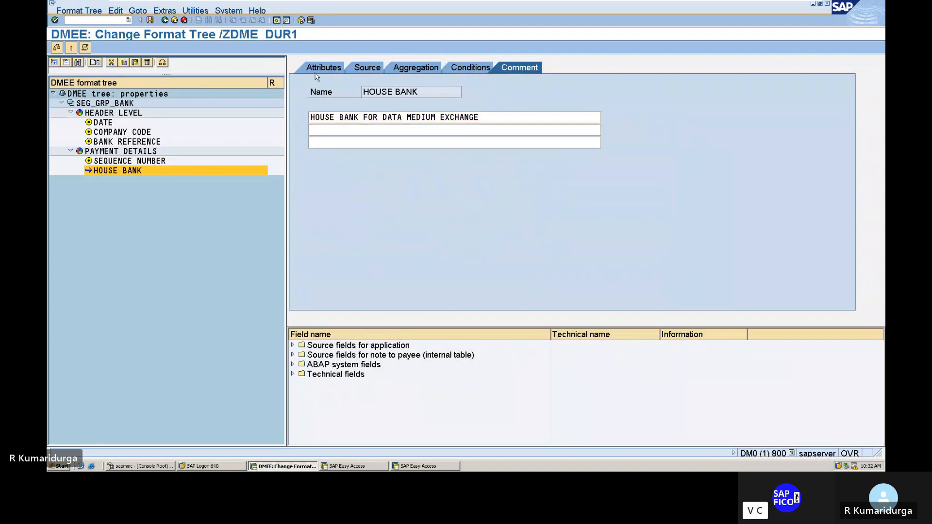
Step: Create another element after HOUSE BANK within PAYMENT DETAILS and name it PAYEE BANK A/C
right_click(132, 171)
left_click(147, 186)
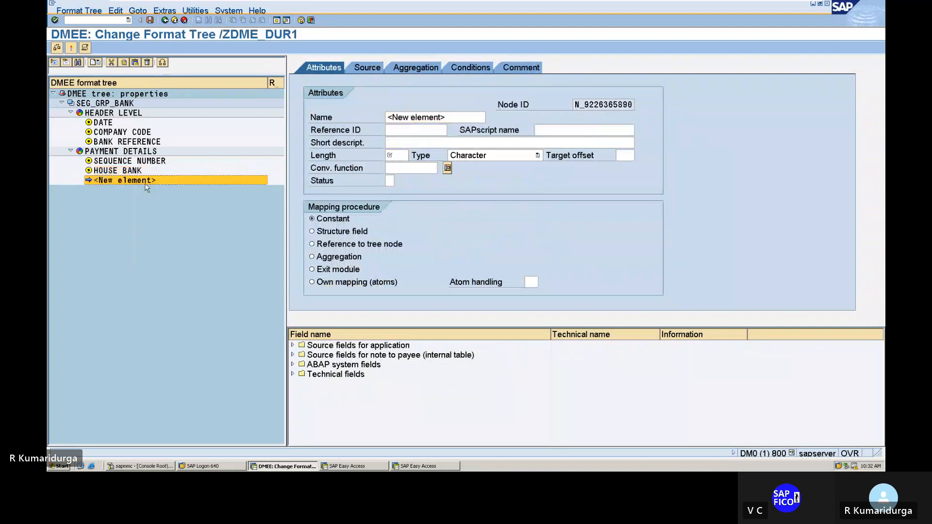
left_click(390, 116)
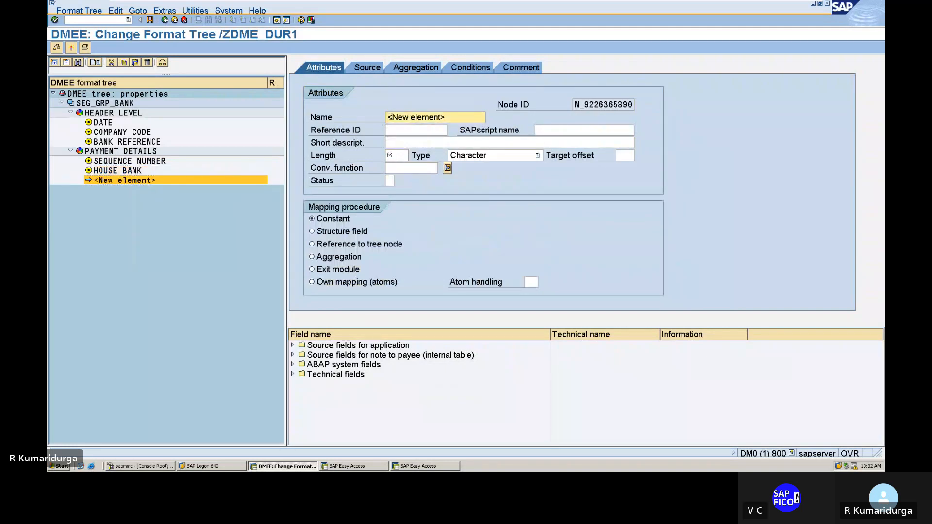
key("Delete")
key("Delete")
key("Delete")
key("Delete")
key("Delete")
key("Delete")
key("Delete")
key("Delete")
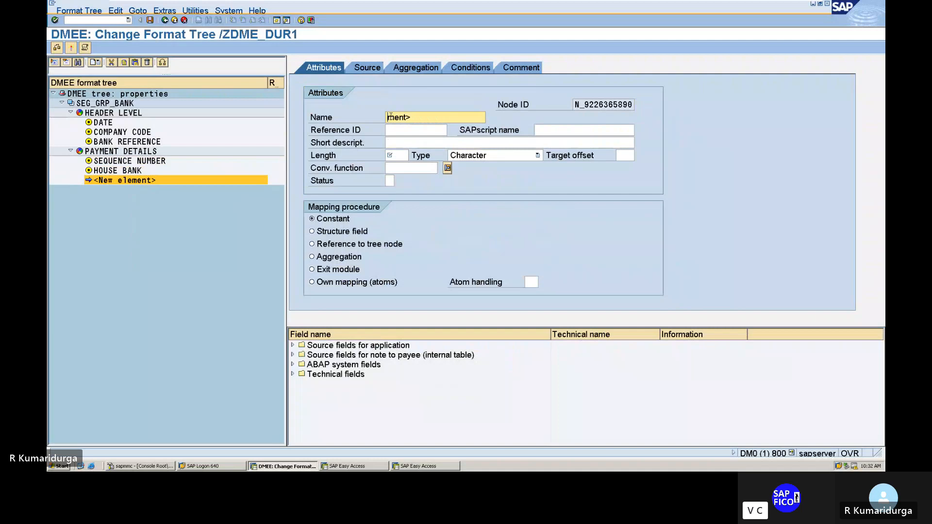
key("Delete")
key("Delete")
key("Delete")
key("Delete")
key("Delete")
type("BAN")
key("BackSpace")
key("BackSpace")
key("BackSpace")
type("PA")
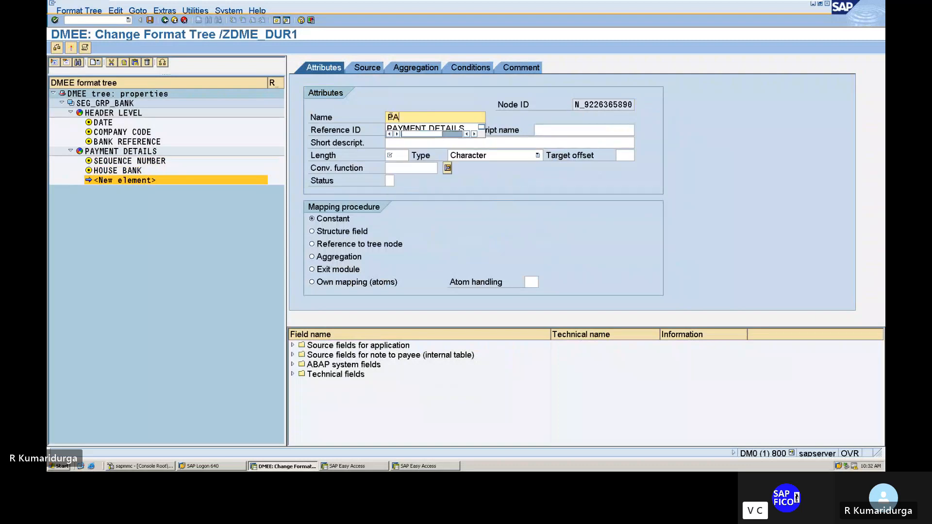
type("Y")
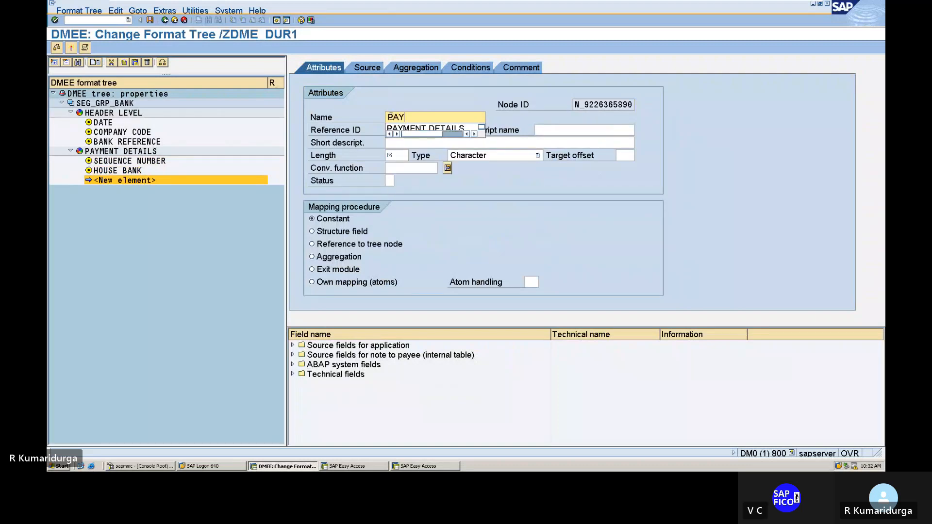
type("EE B")
type("A")
key("BackSpace")
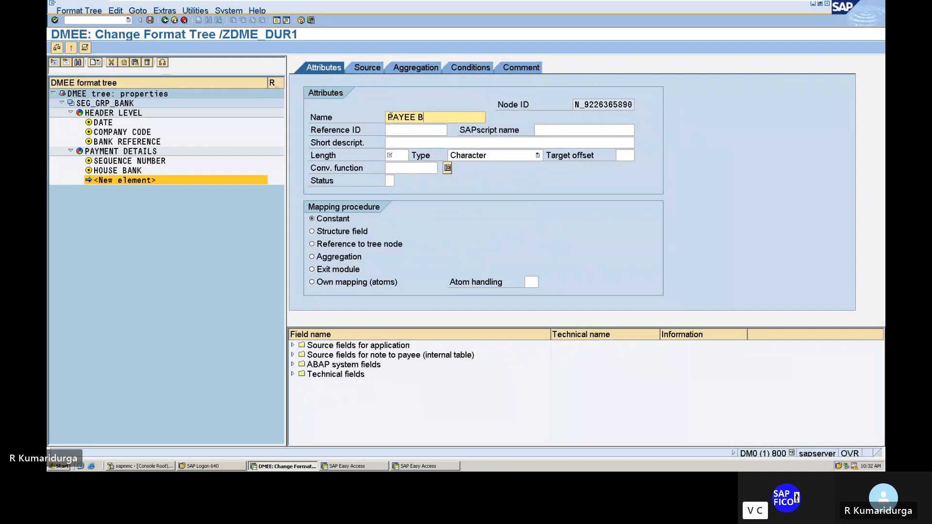
type("ANK A/C")
Step: Give the new element the short description PAYEE BANK A/C, length 18 and structure field as the mapping procedure
key("Tab")
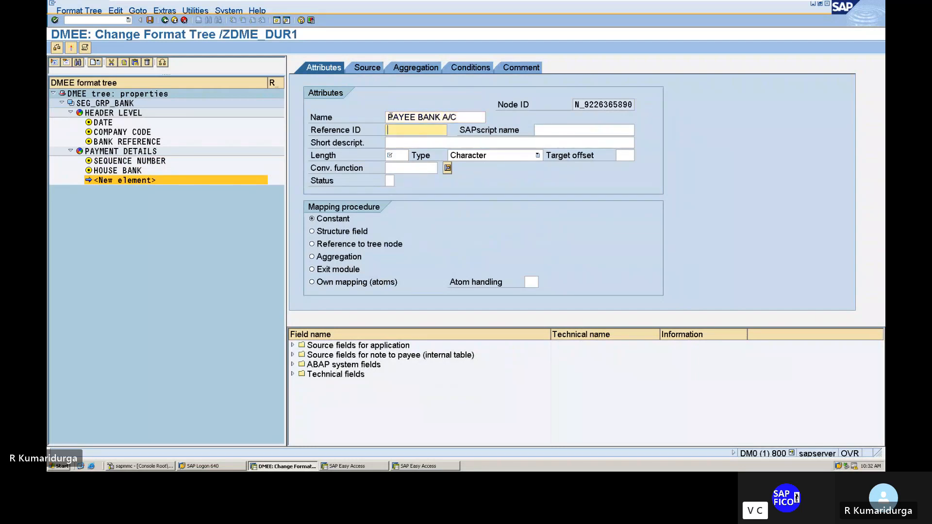
key("Tab")
type("PA")
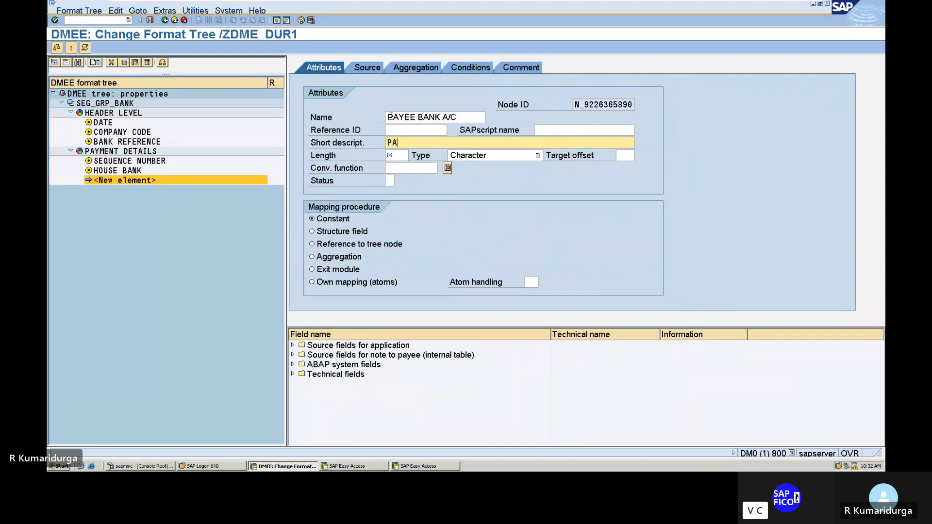
type("YEE BAN")
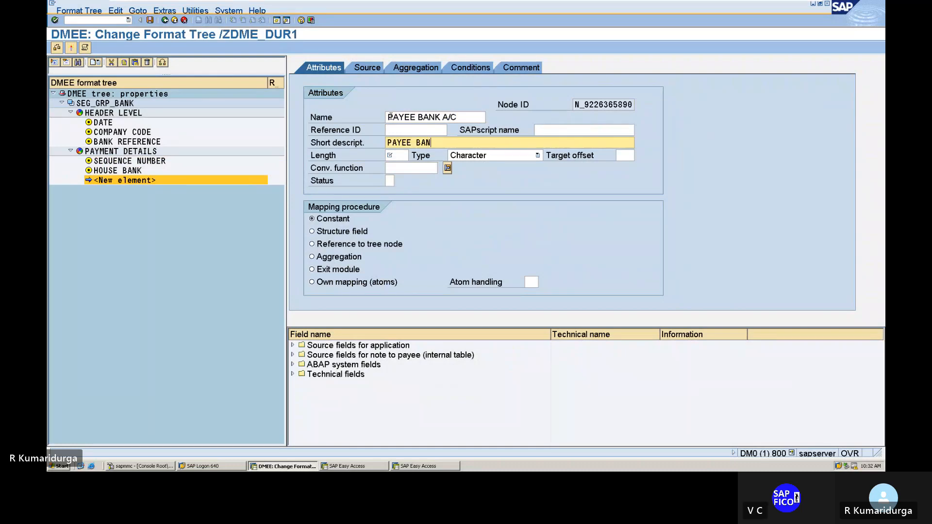
type("K A/C")
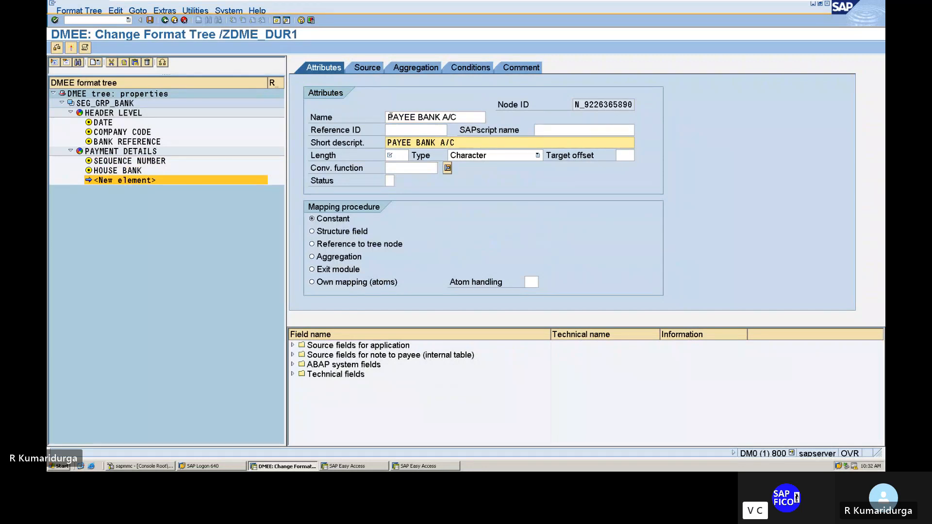
key("Tab")
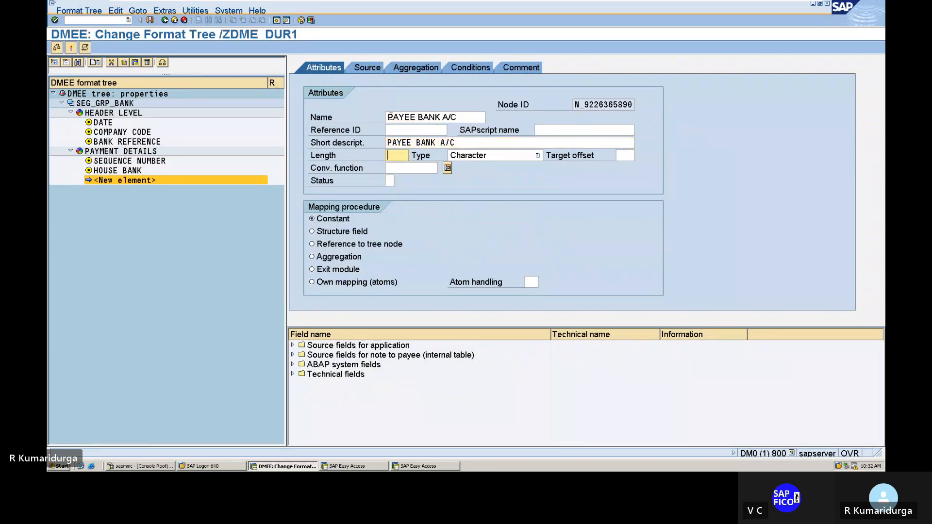
type("18")
key("Tab")
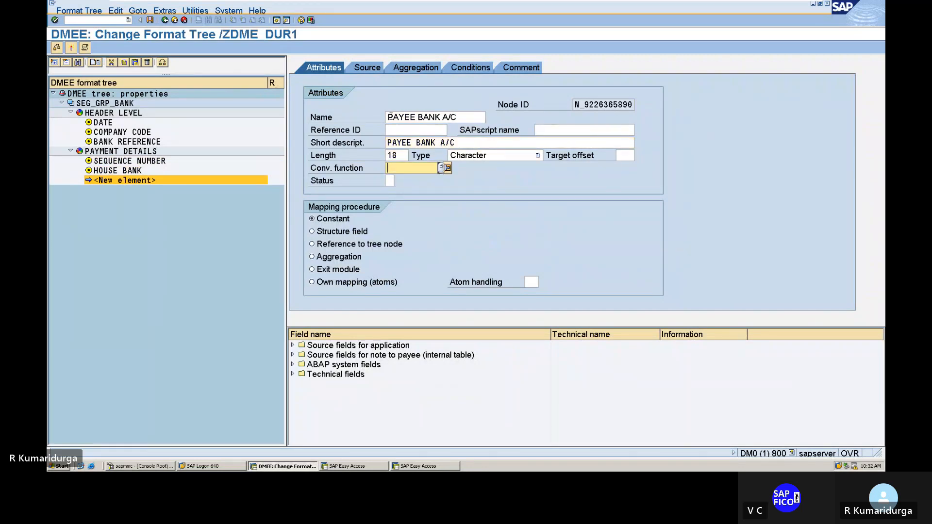
left_click(311, 232)
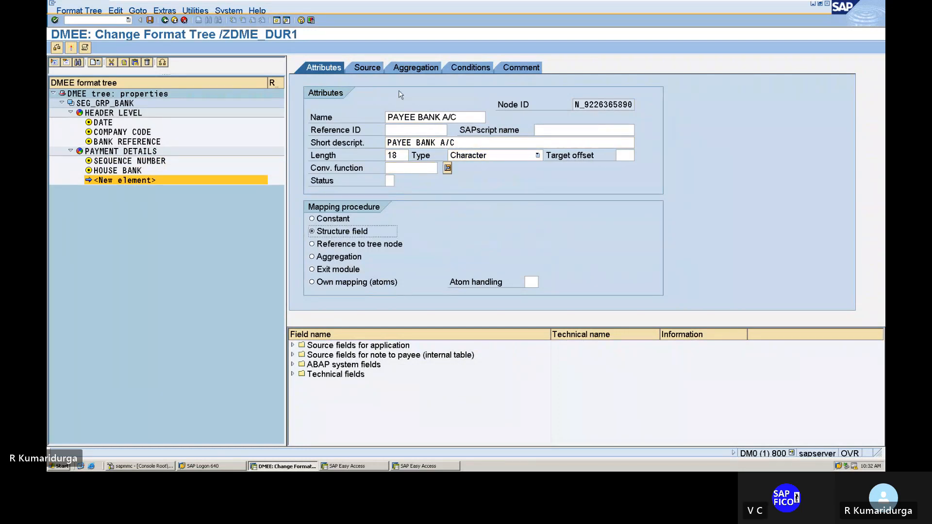
Step: Map the PAYEE BANK A/C element's source to structure FPAYHX, field UBKNT
left_click(373, 71)
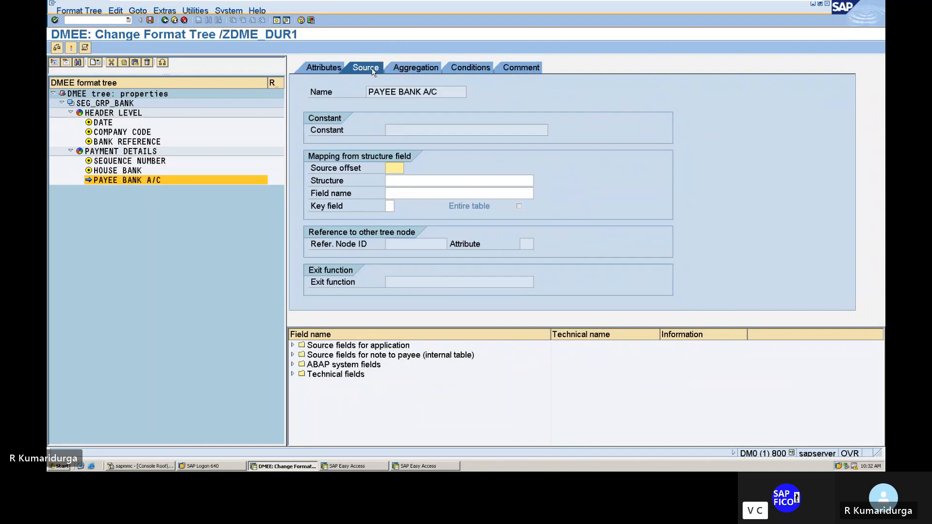
left_click(408, 182)
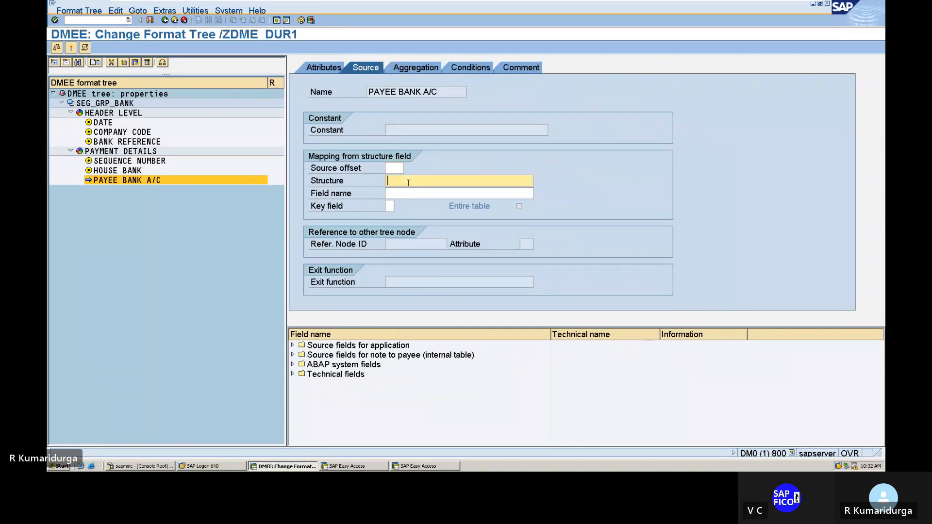
type("F")
key("Down")
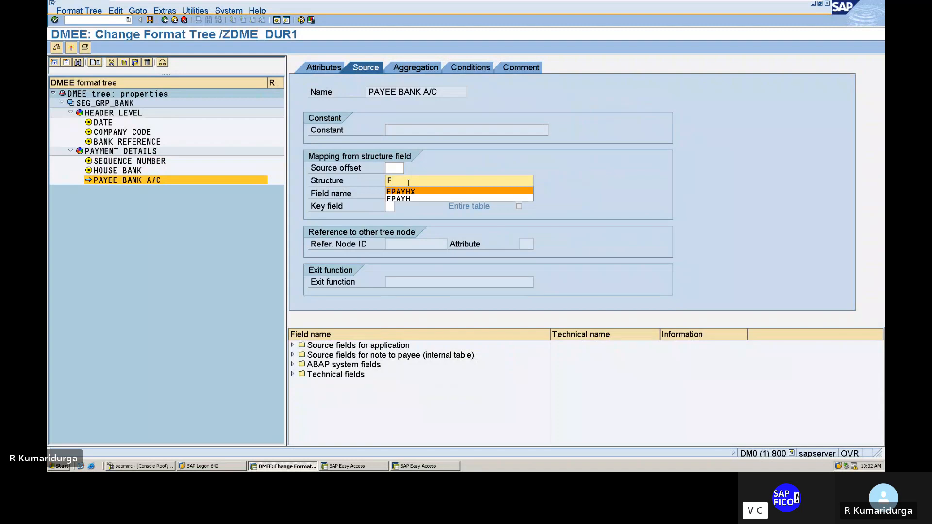
key("Return")
left_click(407, 196)
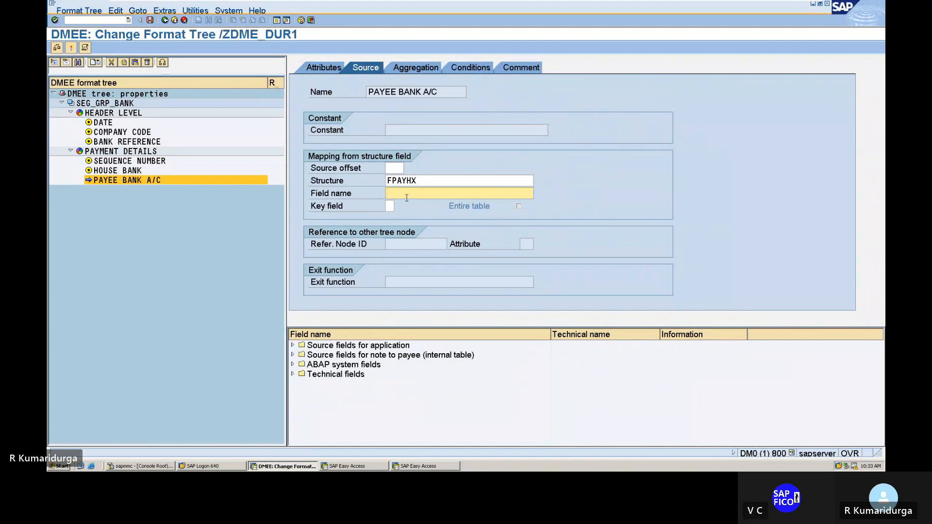
type("B")
key("BackSpace")
type("U")
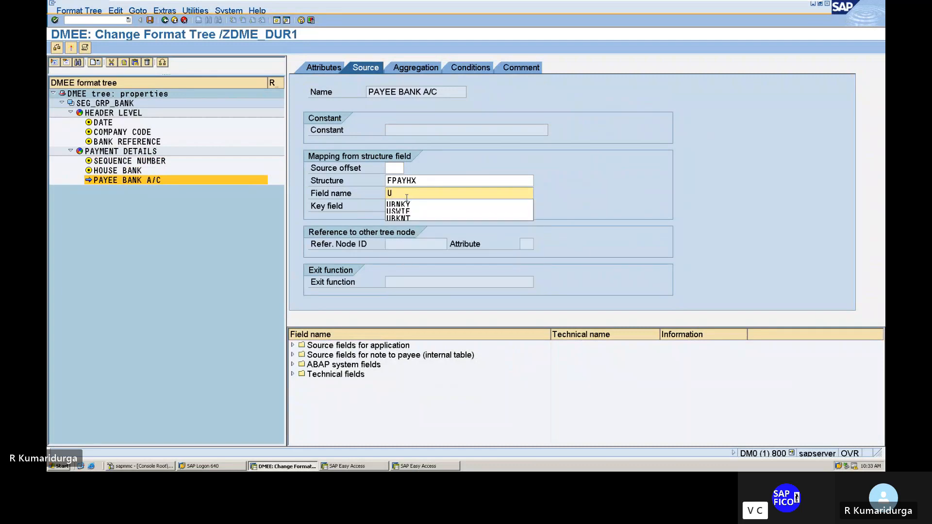
key("Down")
key("Down")
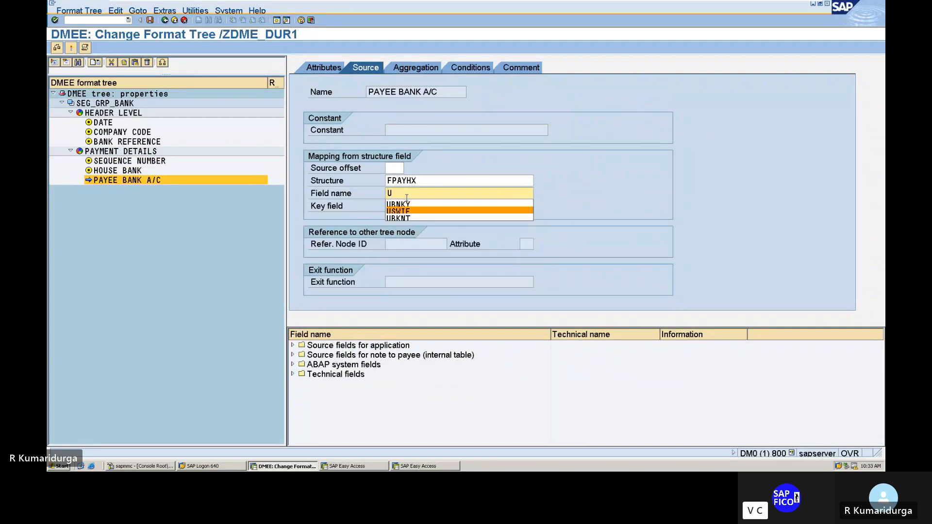
key("Down")
key("Return")
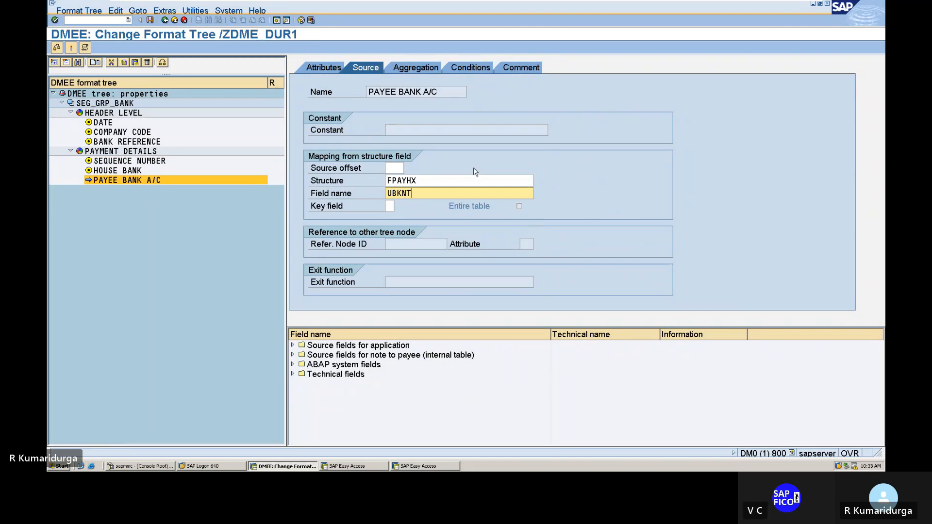
Step: Add the comment "PAYEE BANK A/C FOR DATA MEDIUM EXCHANGE" to the PAYEE BANK A/C element and return to its attributes
left_click(523, 66)
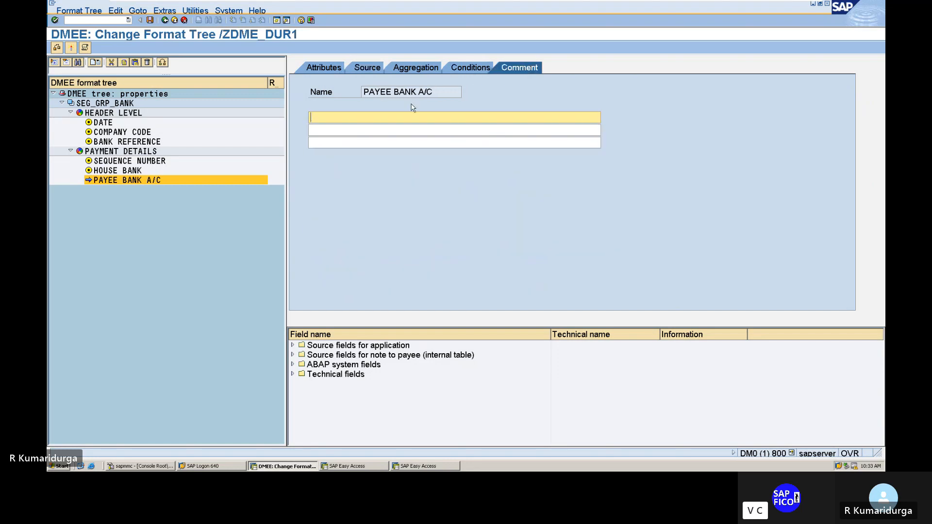
type("PAYEE BA")
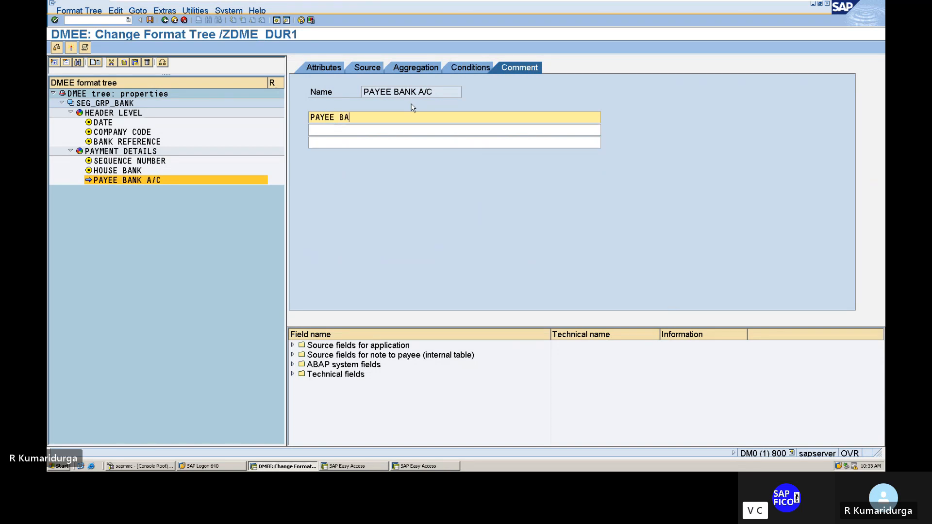
type("NK A/C")
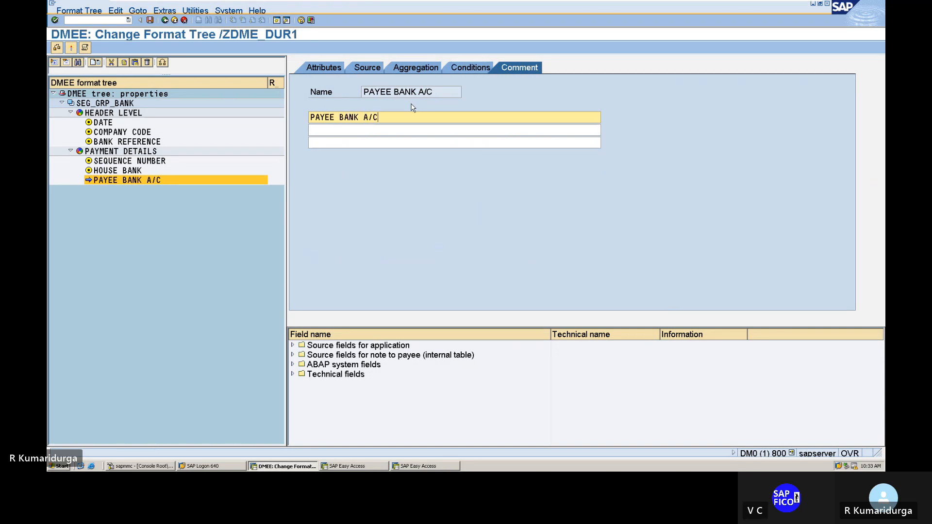
type(" FOR DATA MEDIUM EX")
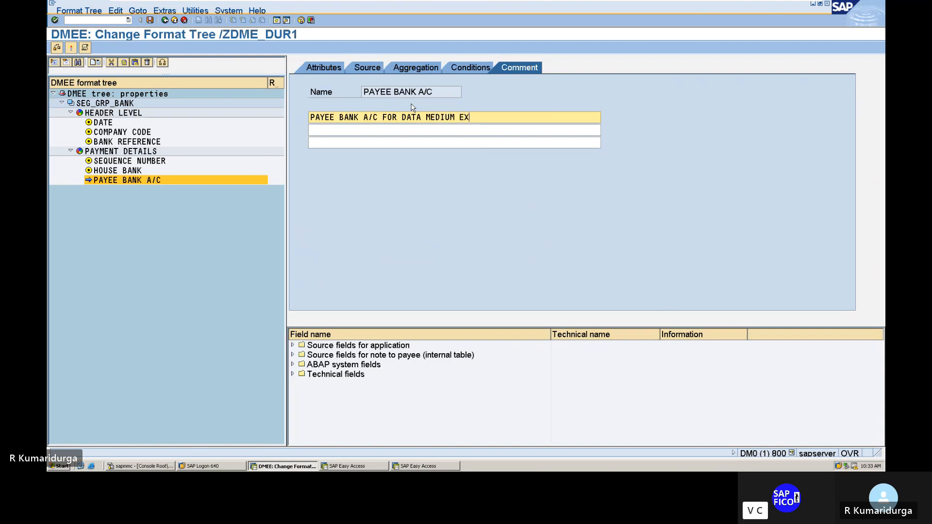
type("CHANGE")
left_click(339, 69)
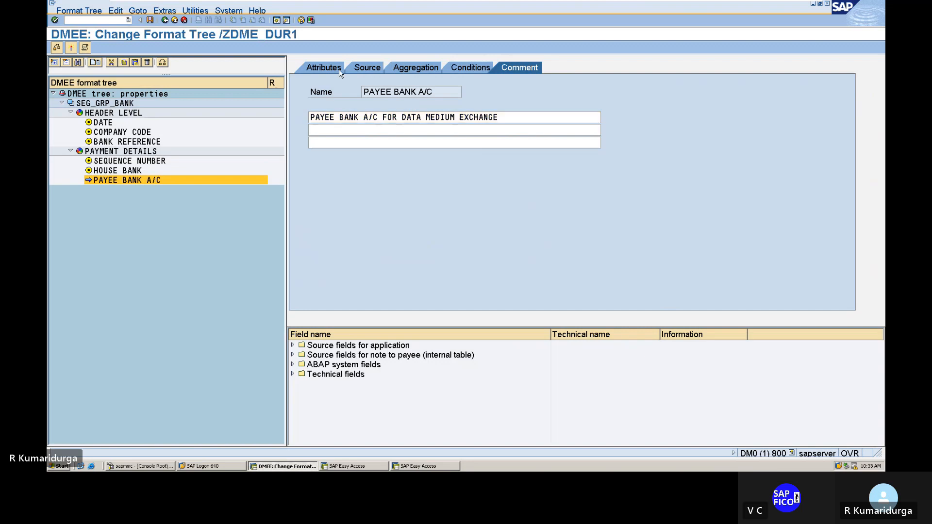
Step: Create another element after PAYEE BANK A/C within PAYMENT DETAILS and name it PAYER IFSC CODE
right_click(124, 181)
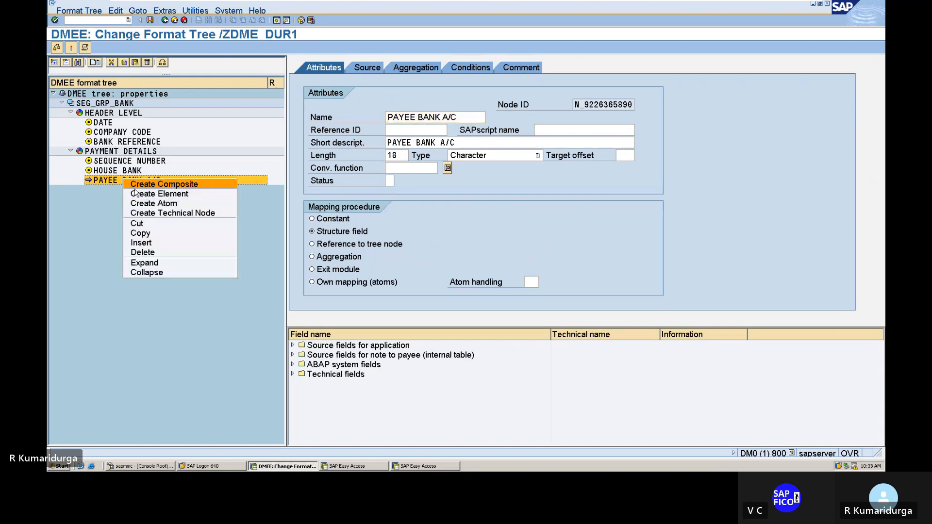
left_click(141, 193)
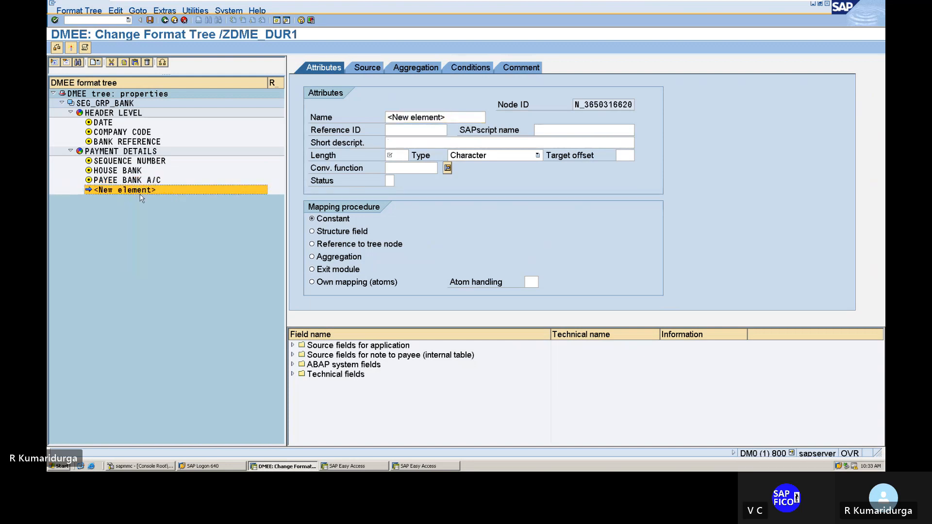
left_click(387, 117)
key("Delete")
key("Delete")
key("Delete")
key("Delete")
key("Delete")
key("Delete")
key("Delete")
key("Delete")
key("Delete")
key("Delete")
key("Delete")
key("Delete")
key("Delete")
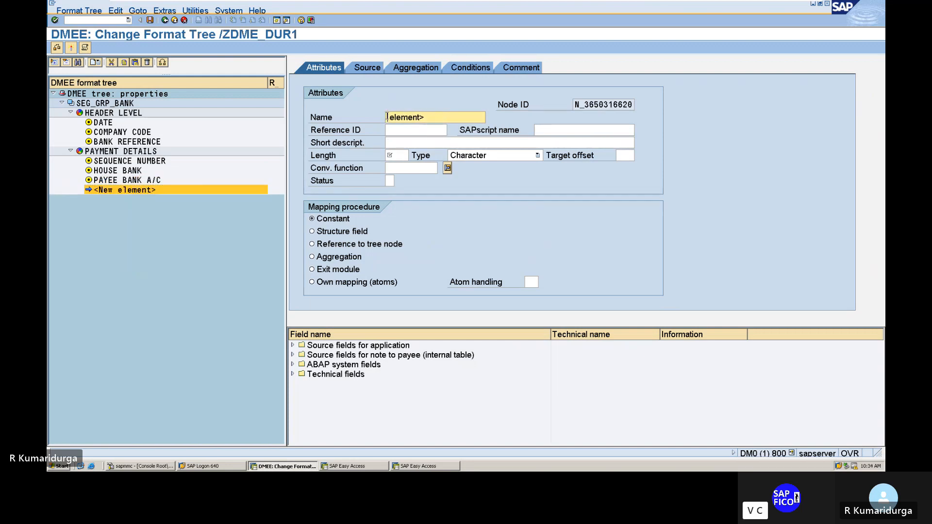
type("IF")
key("BackSpace")
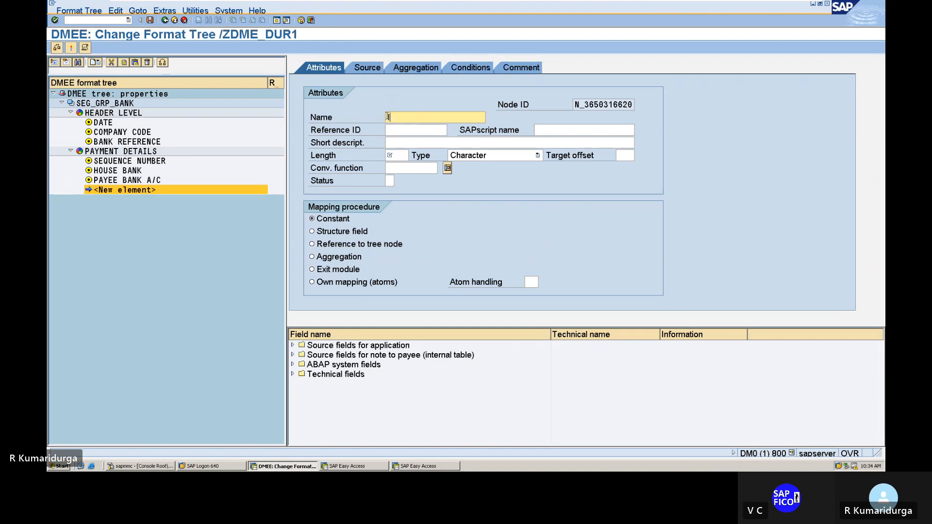
key("BackSpace")
type("P")
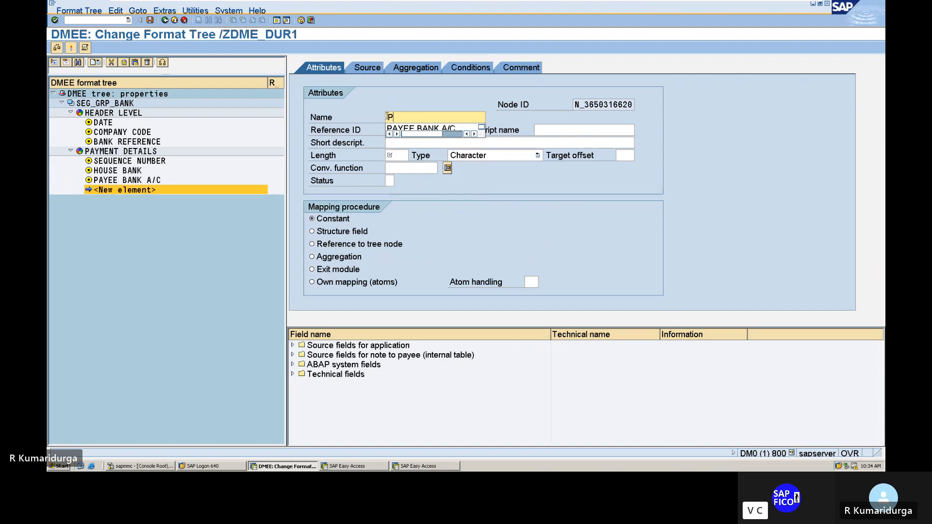
type("AYER I")
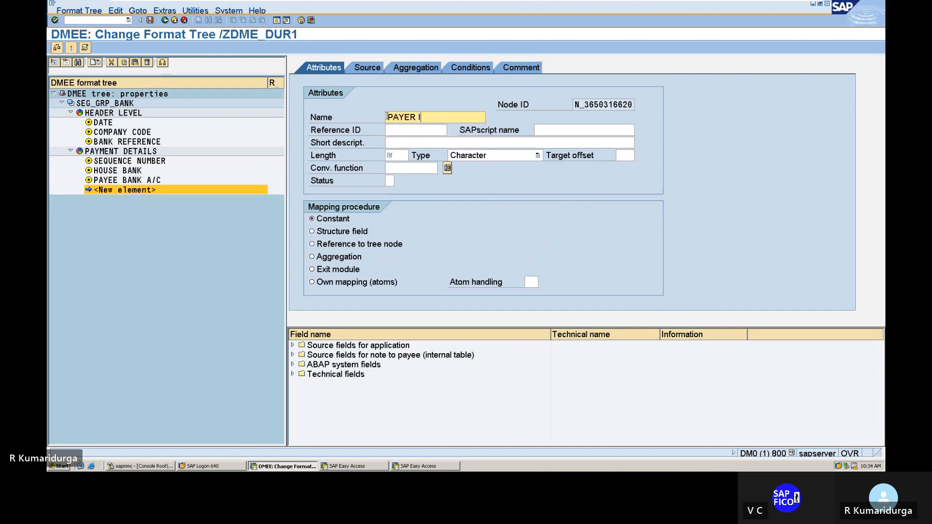
type("FSC CODE")
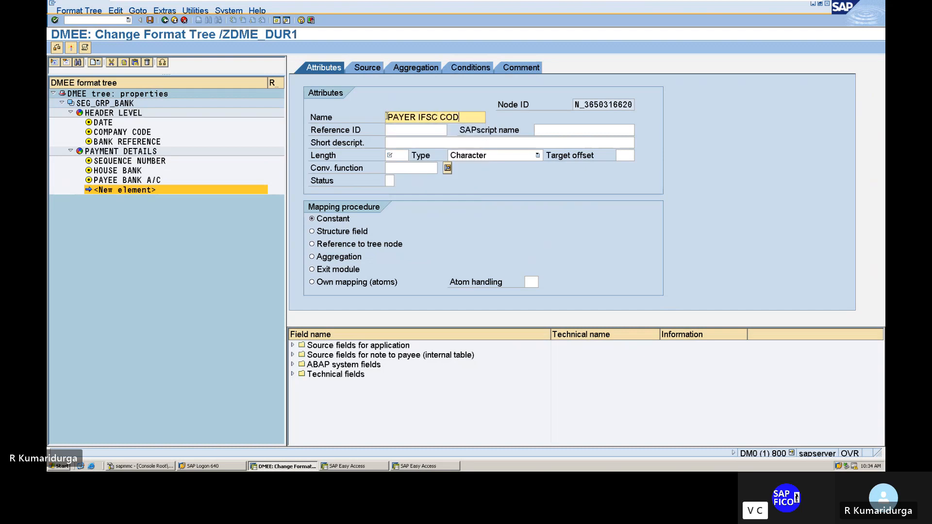
Step: Give the new element the short description PAYER IFSC CODE, length 11 and structure field as the mapping procedure
left_click(419, 142)
type("PAY")
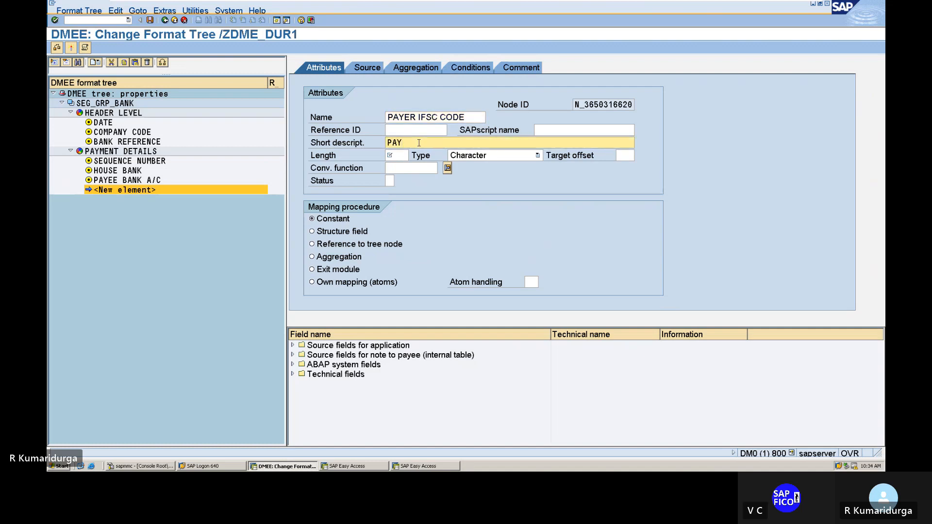
type("ER IFSC CODE")
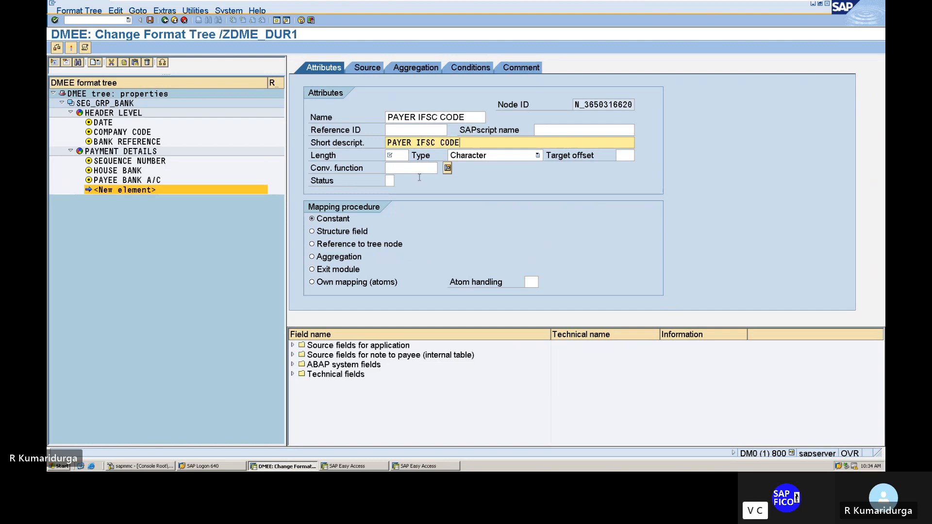
left_click(395, 154)
type("11")
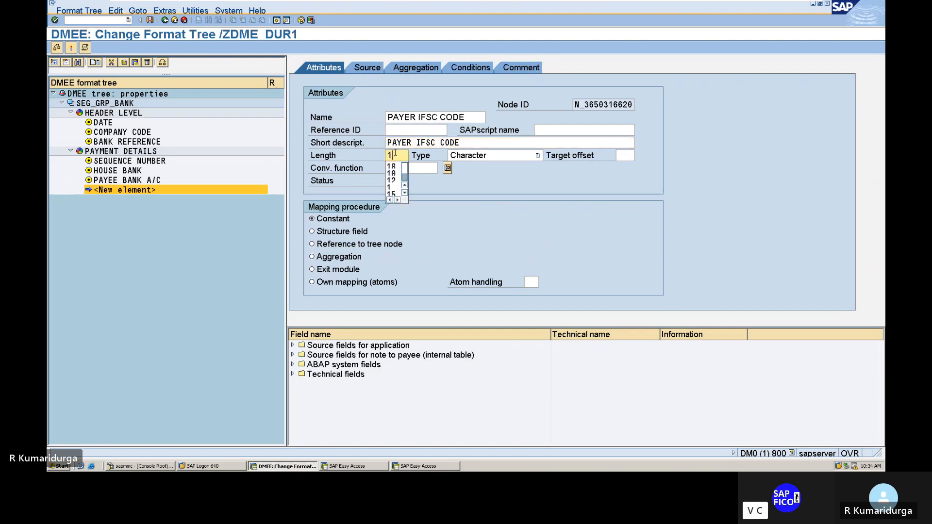
left_click(312, 231)
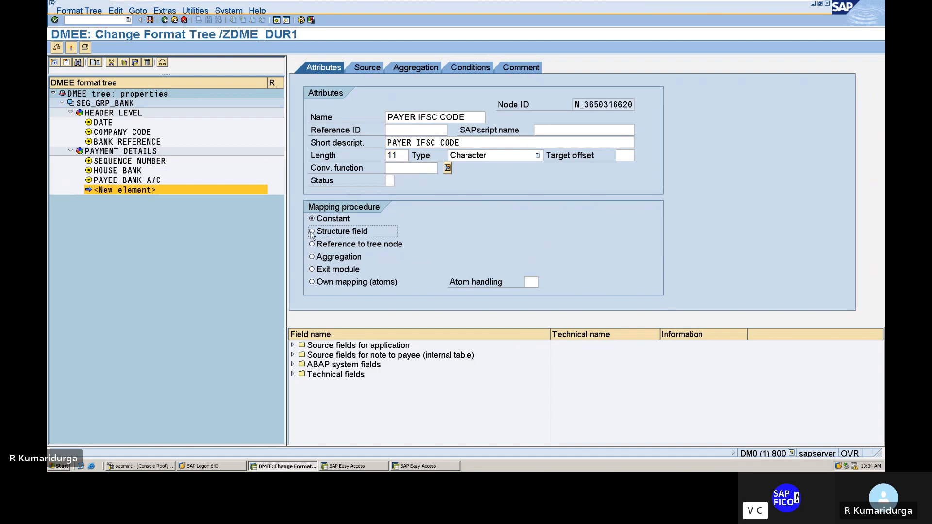
Step: Map the PAYER IFSC CODE element's source to structure FPAYHXS, field USWIF
left_click(360, 70)
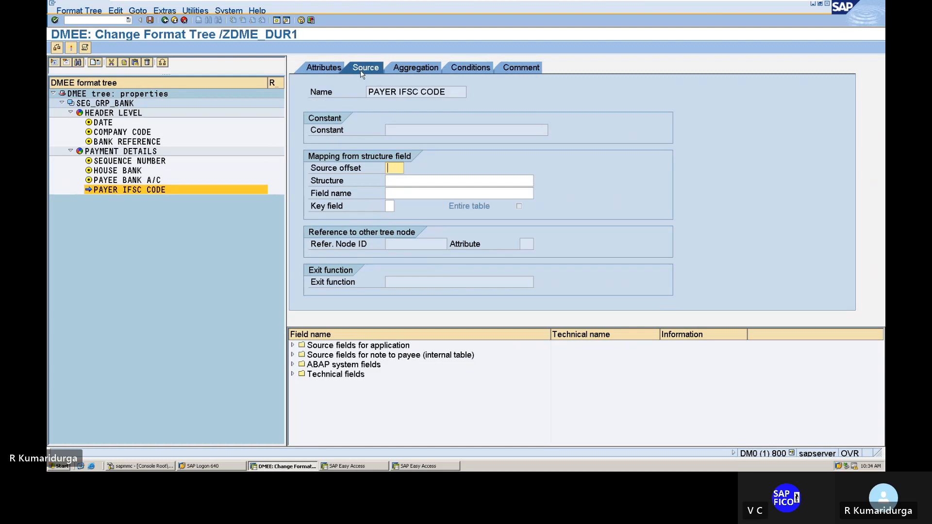
key("Tab")
type("F")
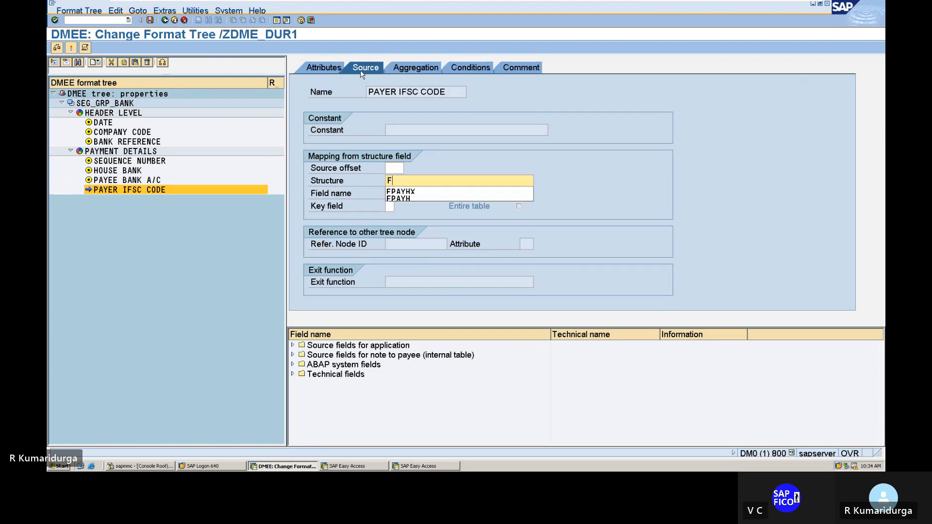
key("Down")
key("Return")
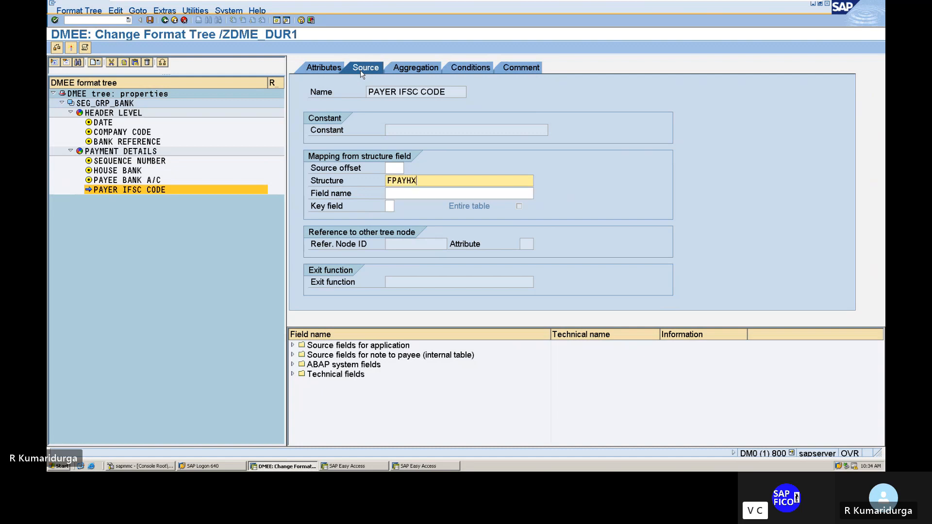
type("S")
key("Tab")
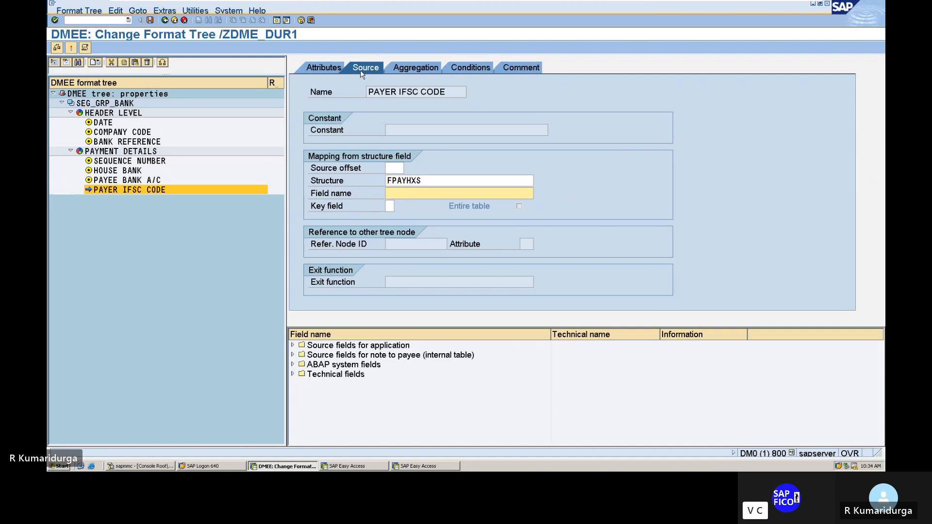
type("US")
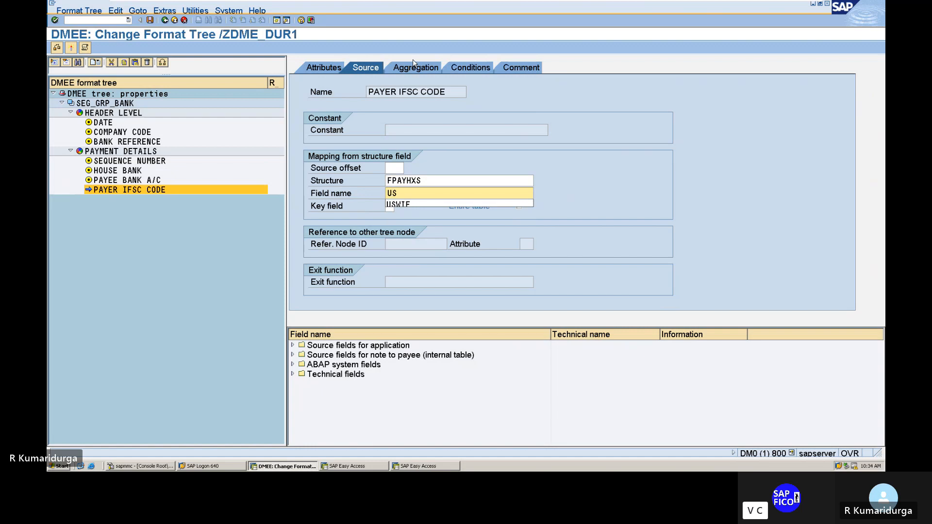
key("Down")
key("Return")
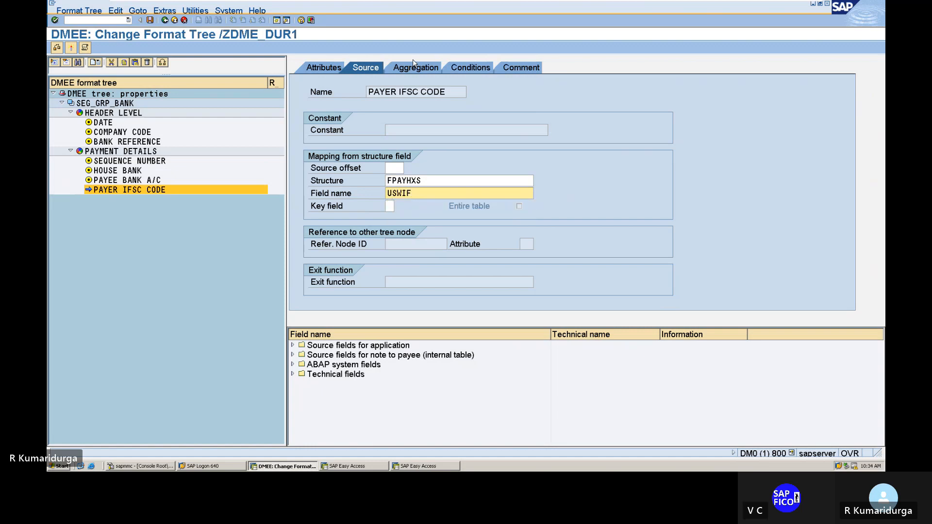
Step: Add the comment "PAYER IFSC CODE FOR DATA MEDIUM EXCHANGE" to the PAYER IFSC CODE element and return to its attributes
left_click(507, 73)
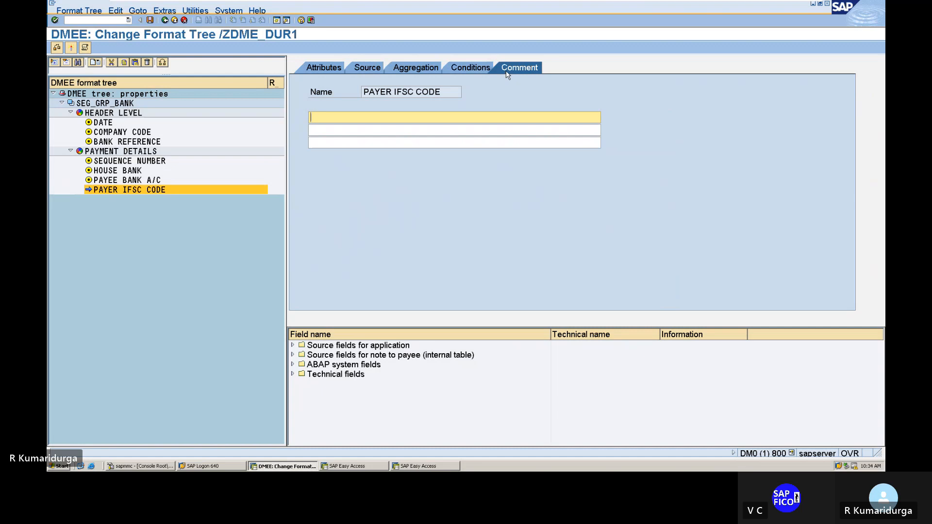
type("PAYER IFSC CODE FOR DATA MEDIU")
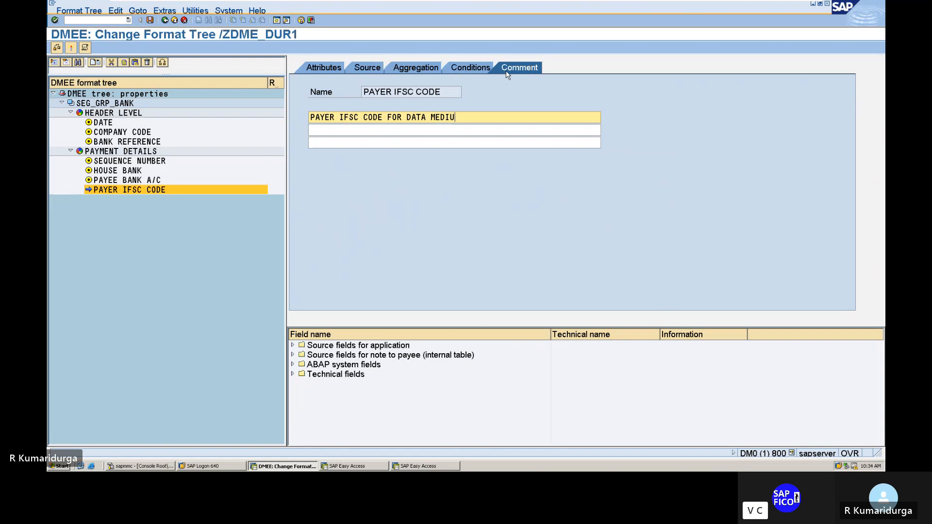
type("M EXCHANGE")
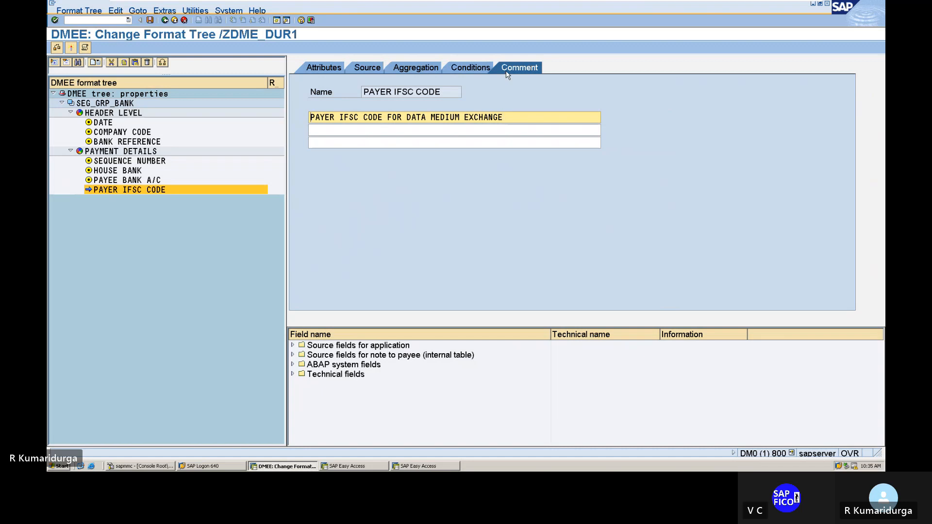
left_click(325, 71)
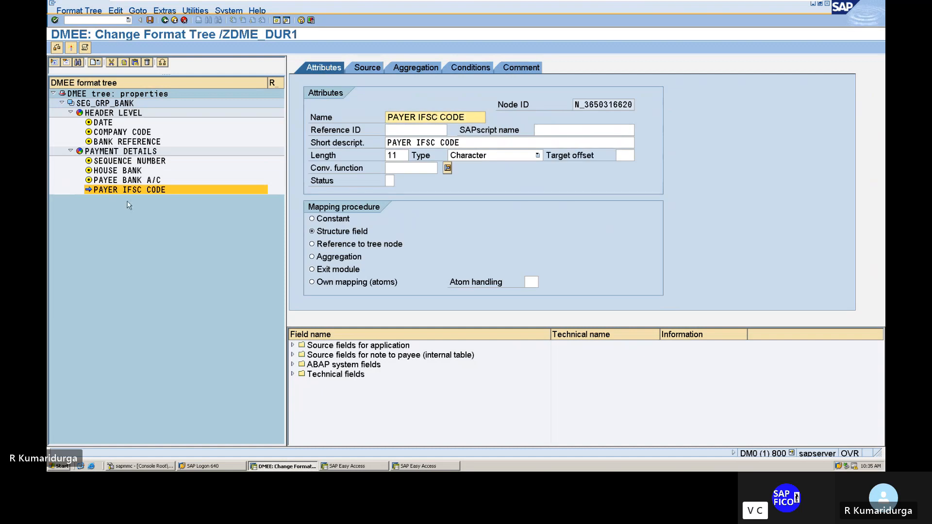
Step: Create another element after PAYER IFSC CODE within PAYMENT DETAILS and name it VENDOR NAME
right_click(141, 193)
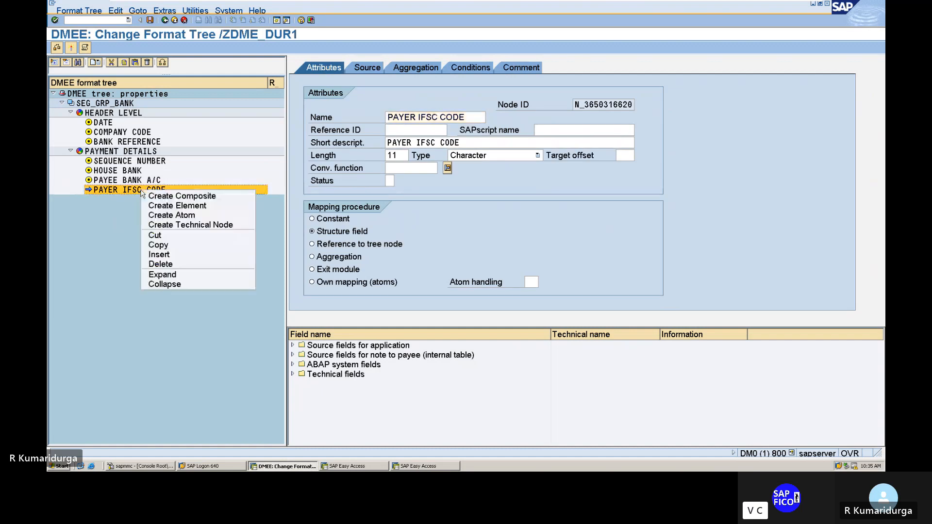
left_click(168, 206)
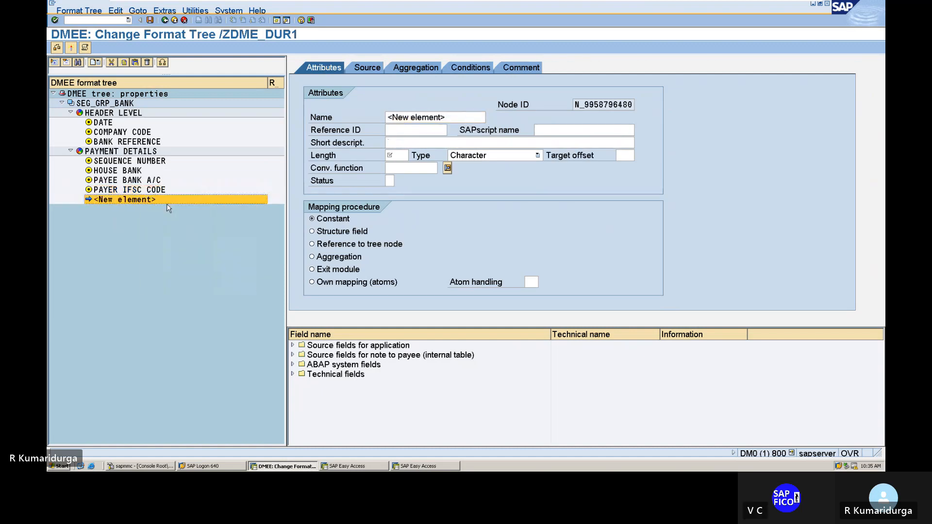
left_click(389, 117)
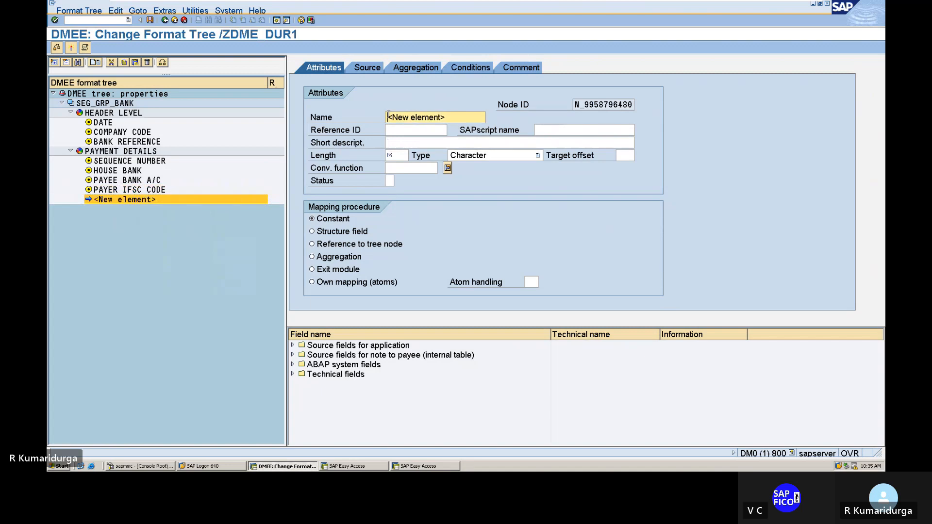
key("Delete")
key("Delete")
key("Delete")
key("Delete")
key("Delete")
key("Delete")
key("Delete")
key("Delete")
key("Delete")
key("Delete")
key("Delete")
key("Delete")
key("Delete")
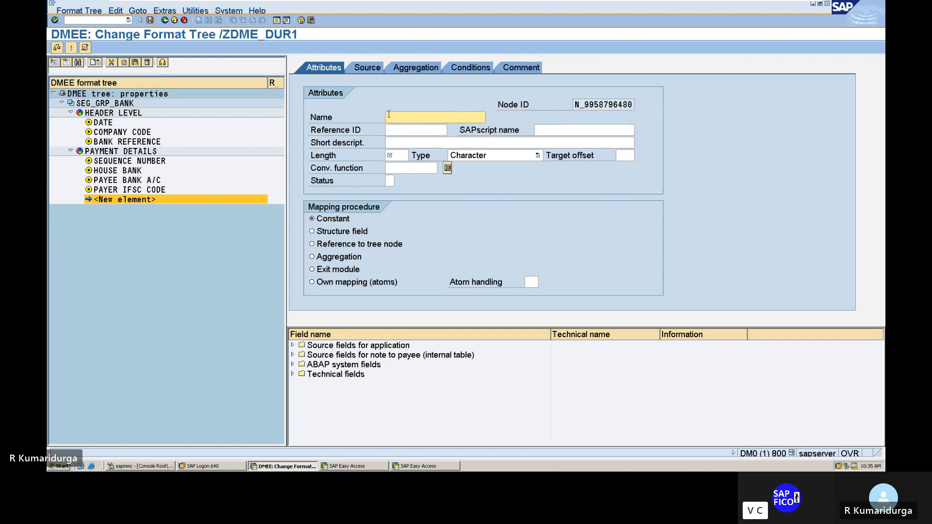
type("VEND")
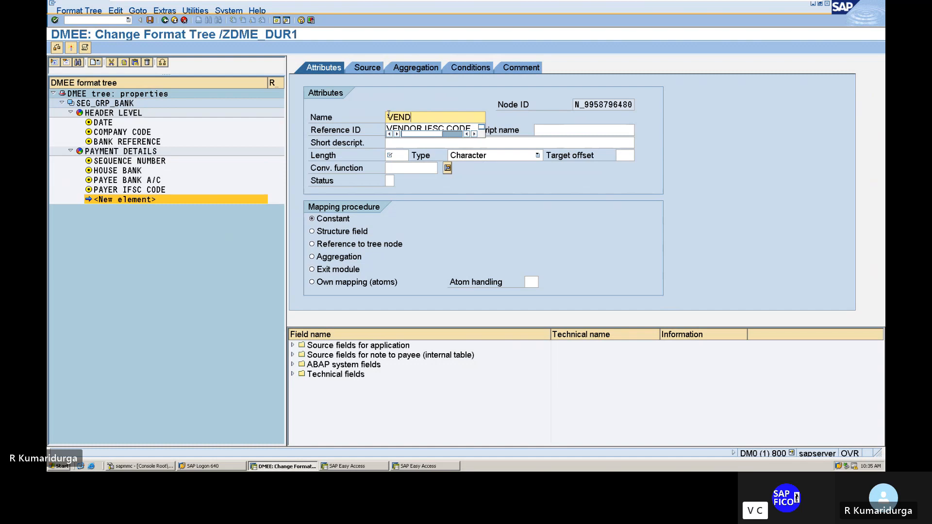
type("OR NAGE")
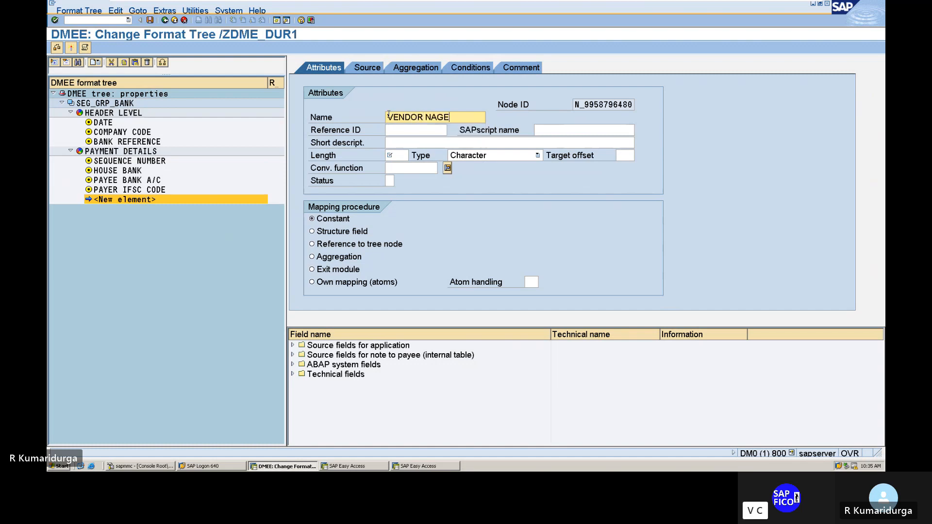
key("BackSpace")
key("BackSpace")
type("ME")
Step: Give the new element the short description VENDOR NAME, length 40 and structure field as the mapping procedure
key("Tab")
key("Tab")
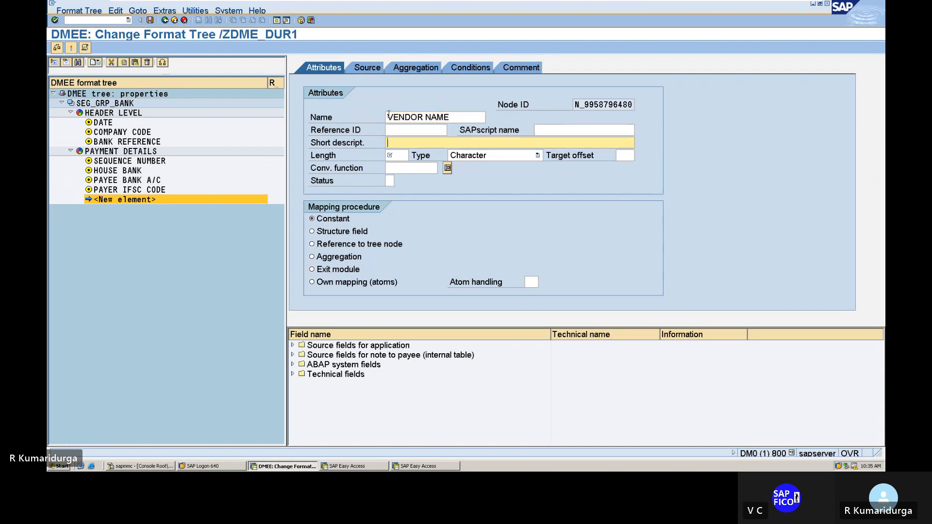
type("VENDOR NAME")
key("Tab")
type("40")
key("Tab")
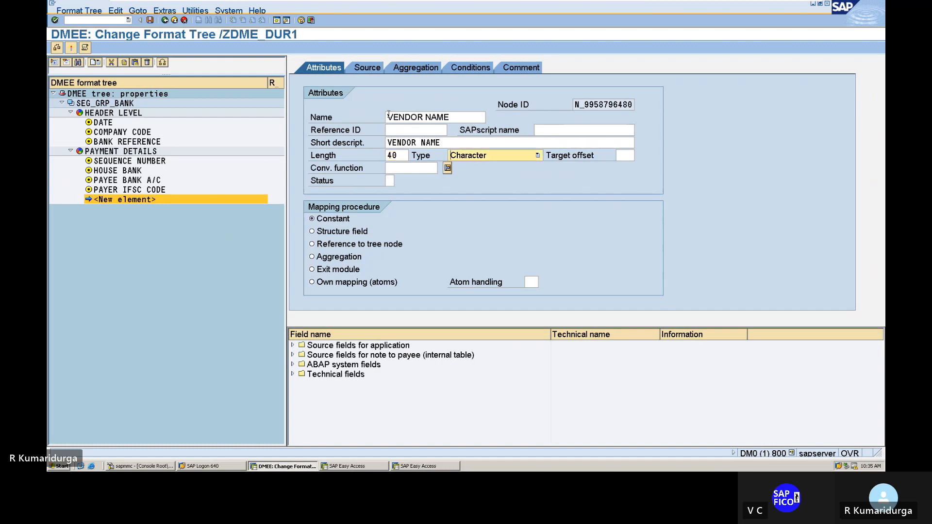
left_click(312, 232)
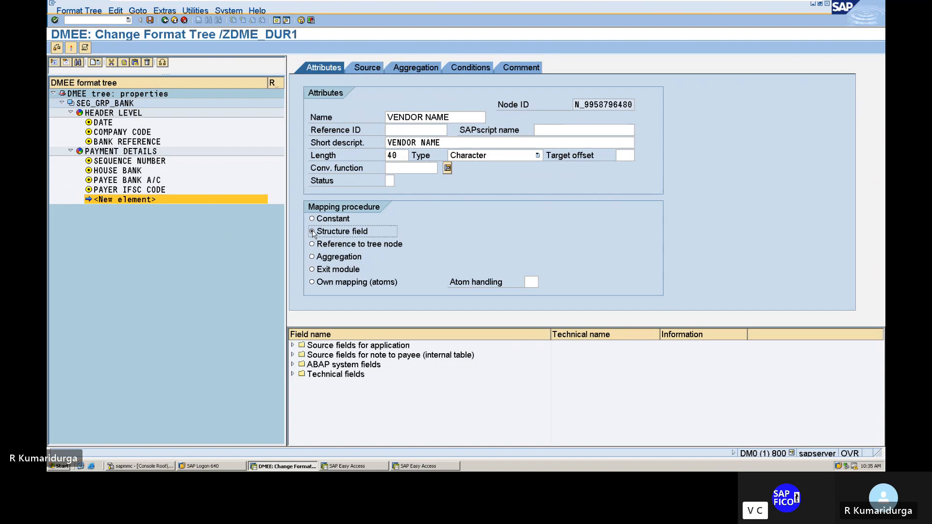
Step: Map the VENDOR NAME element's source to structure FPAYH, field ZNME1
left_click(369, 69)
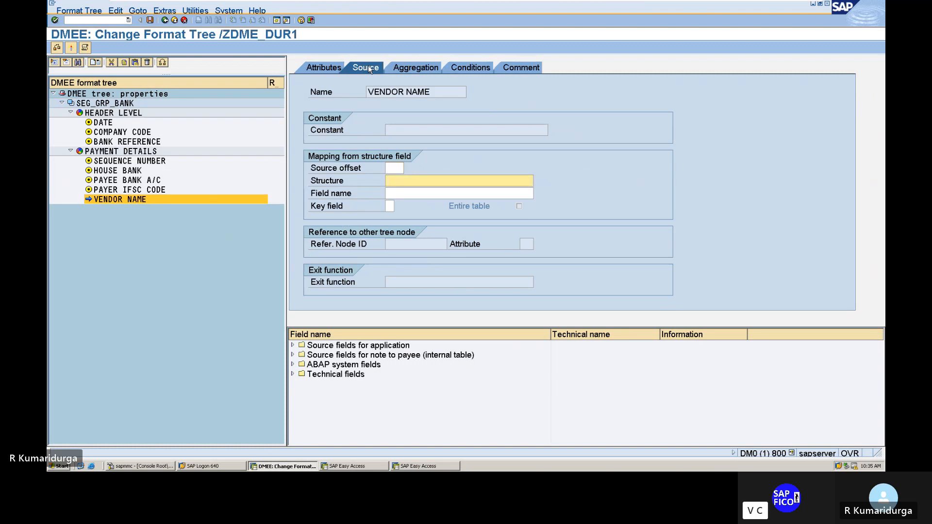
type("FP")
key("Down")
key("Down")
key("Down")
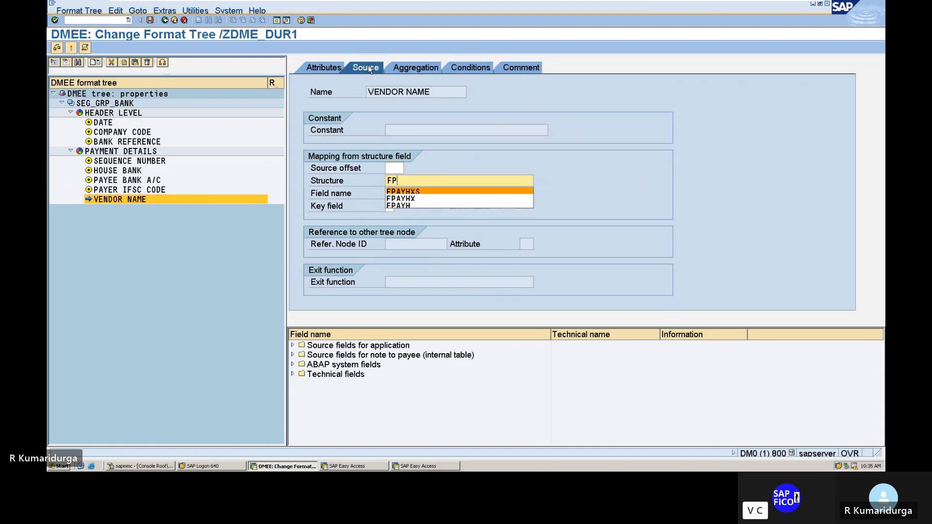
key("Return")
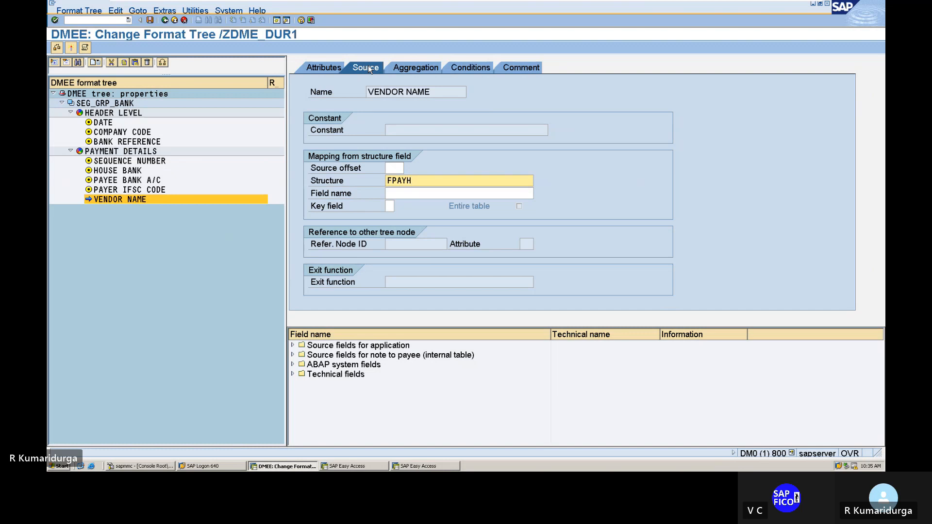
key("Tab")
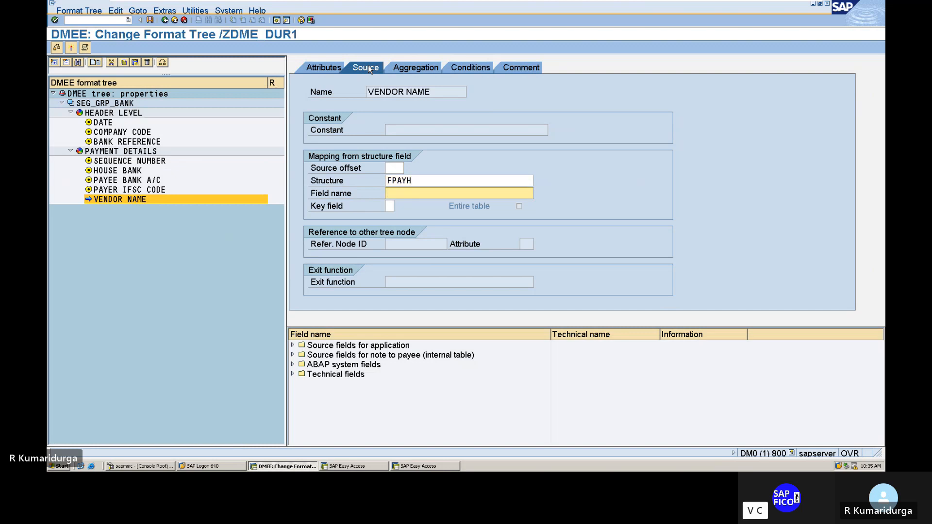
type("ZN")
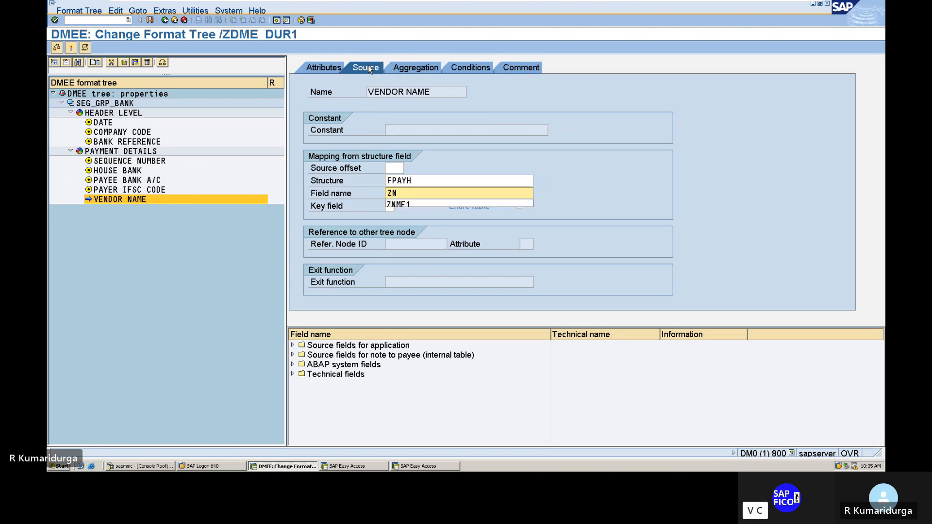
key("Down")
key("Return")
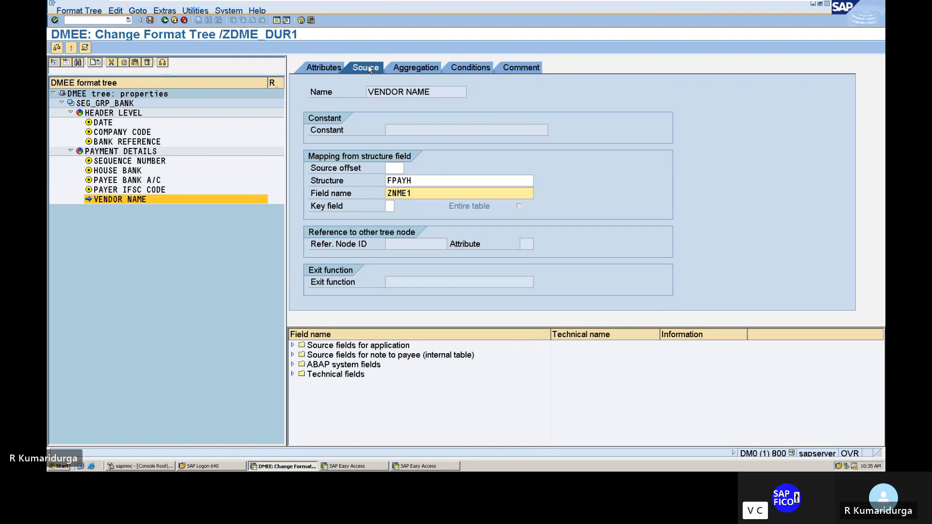
Step: Add the comment "VENDOR NAME FOR DATA MEDIUM EXCHANGE" to the VENDOR NAME element and return to its attributes
left_click(508, 72)
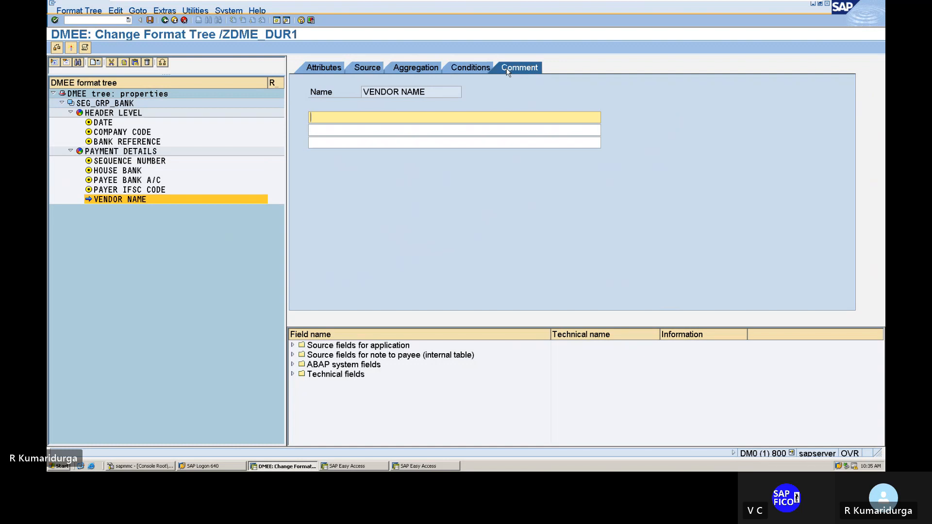
type("VN")
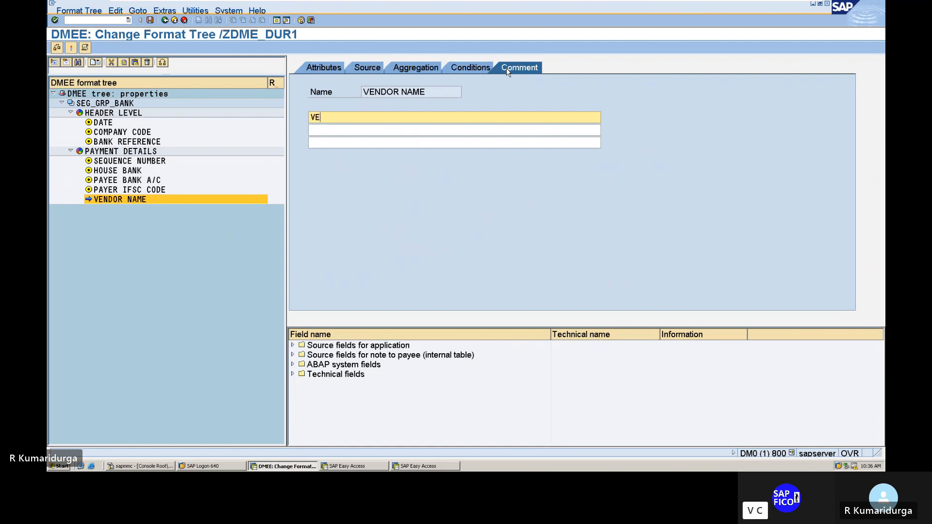
type("NDOR NAME FOR DATA ME")
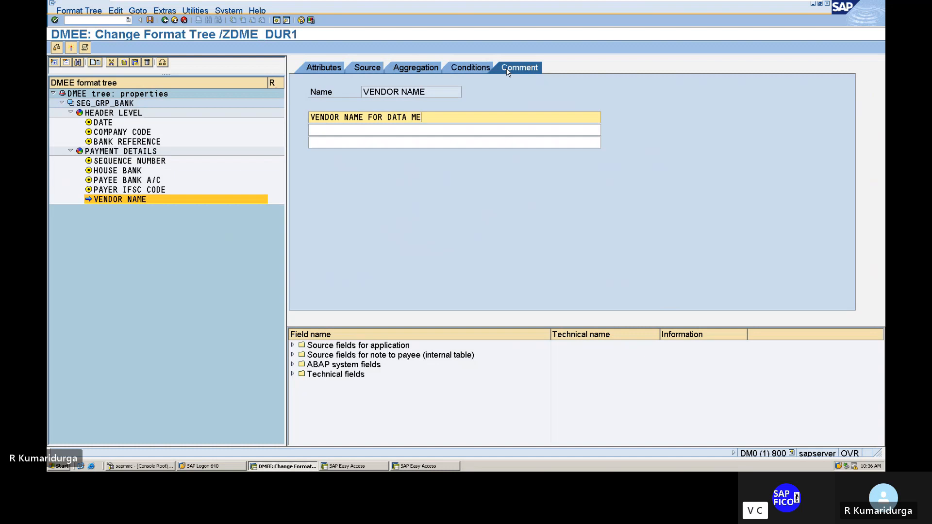
type("DIUM EXCHANGE")
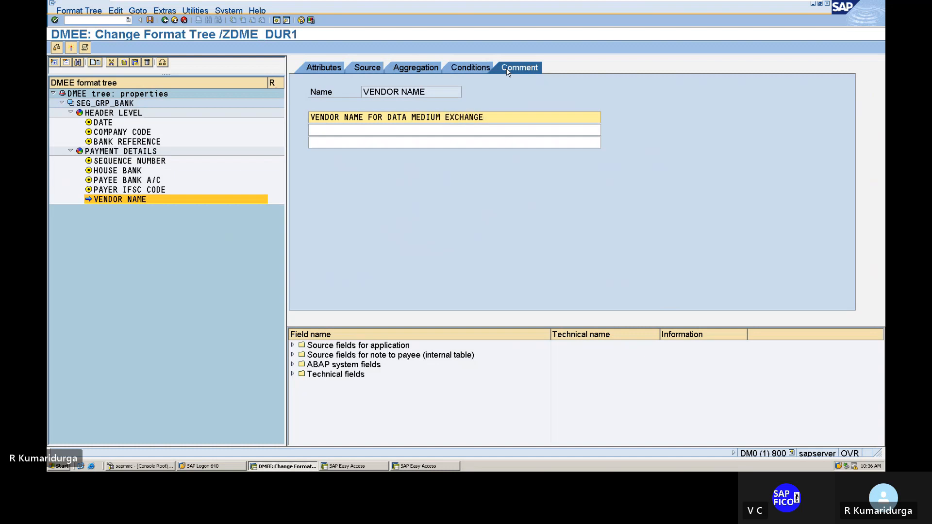
left_click(333, 65)
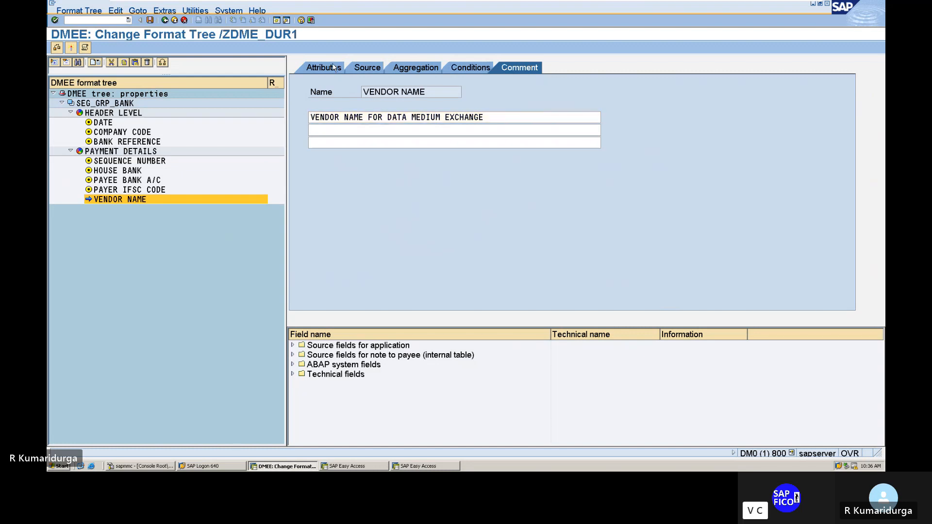
Step: Create another element after VENDOR NAME within PAYMENT DETAILS and name it VENDOR BAN A/C
right_click(134, 201)
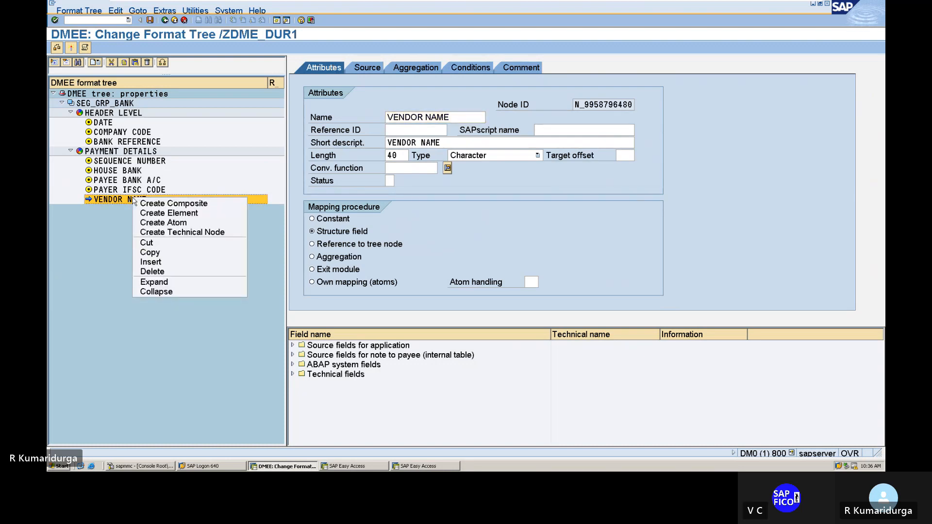
left_click(157, 214)
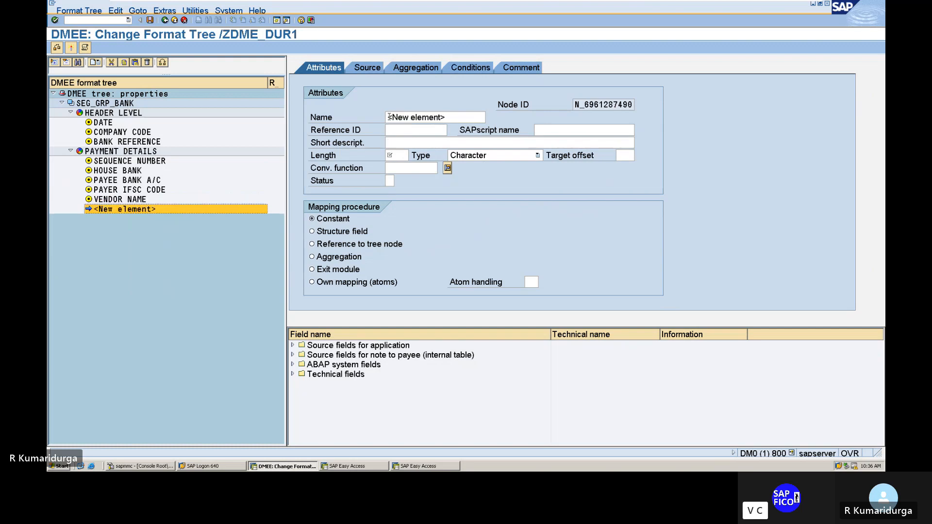
key("Delete")
key("Delete")
key("Delete")
key("Delete")
key("Delete")
key("Delete")
key("Delete")
key("Delete")
key("Delete")
key("Delete")
key("Delete")
key("Delete")
key("Delete")
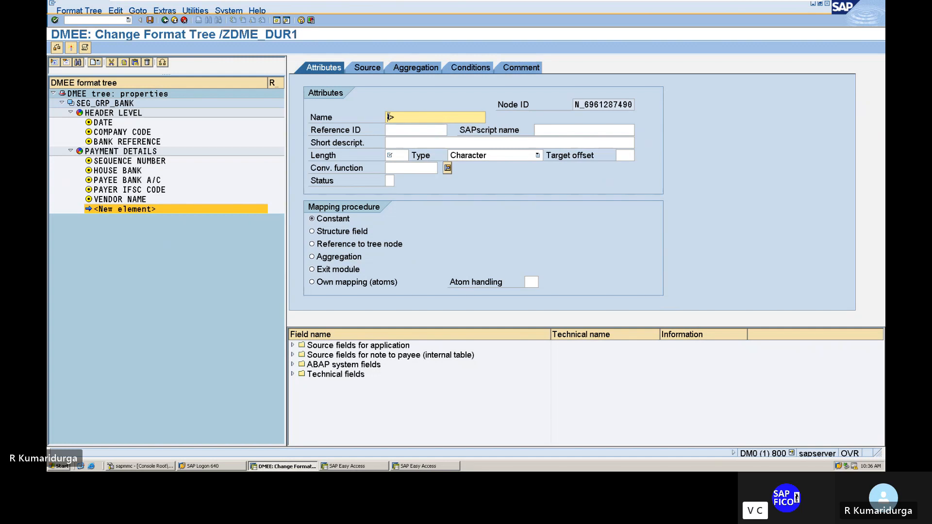
type("VEN")
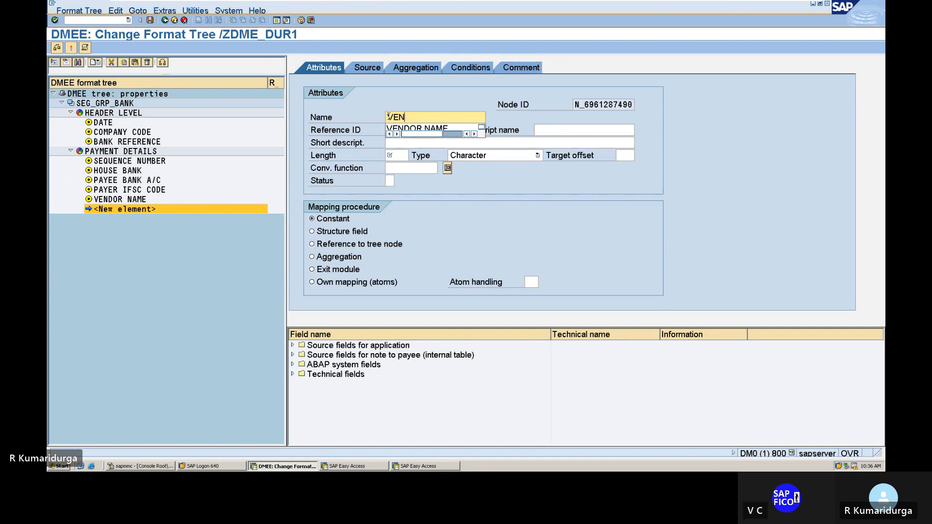
type("DOR BAN A/C")
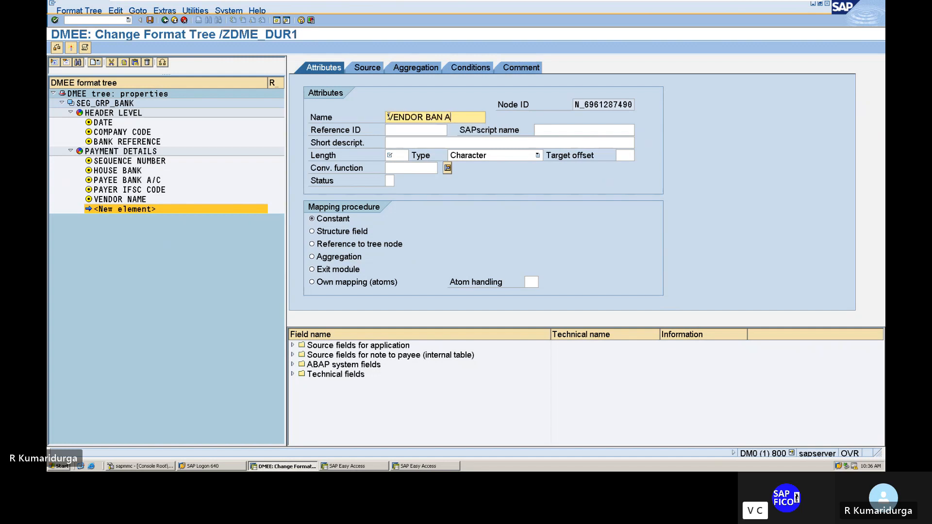
Step: Give the new element the short description VENDOR BANK A/C, length 50 and structure field as the mapping procedure
left_click(398, 142)
type("VENDOR ")
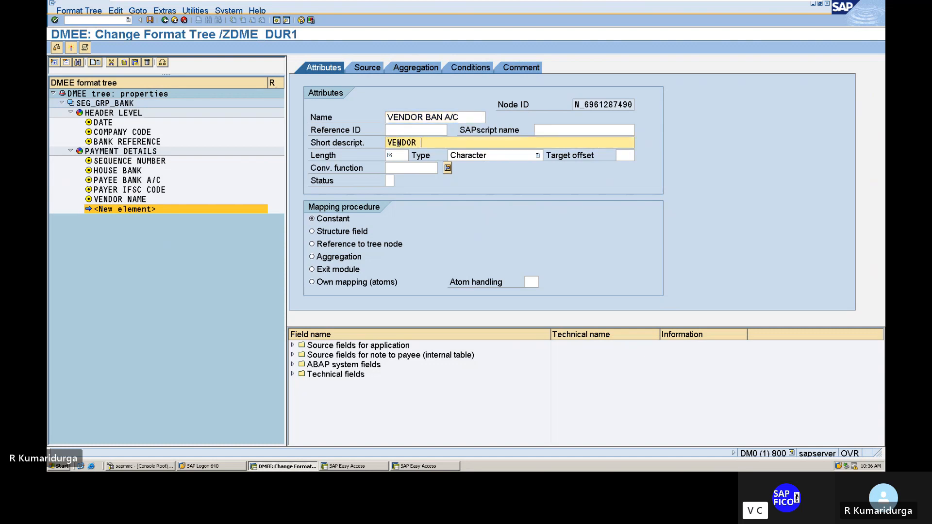
type("BANK A/C")
left_click(399, 156)
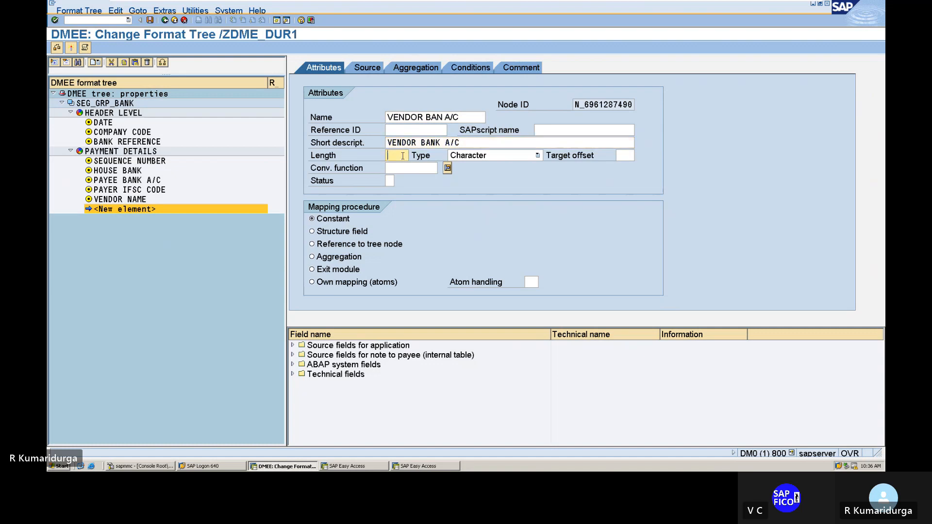
type("50")
left_click(313, 237)
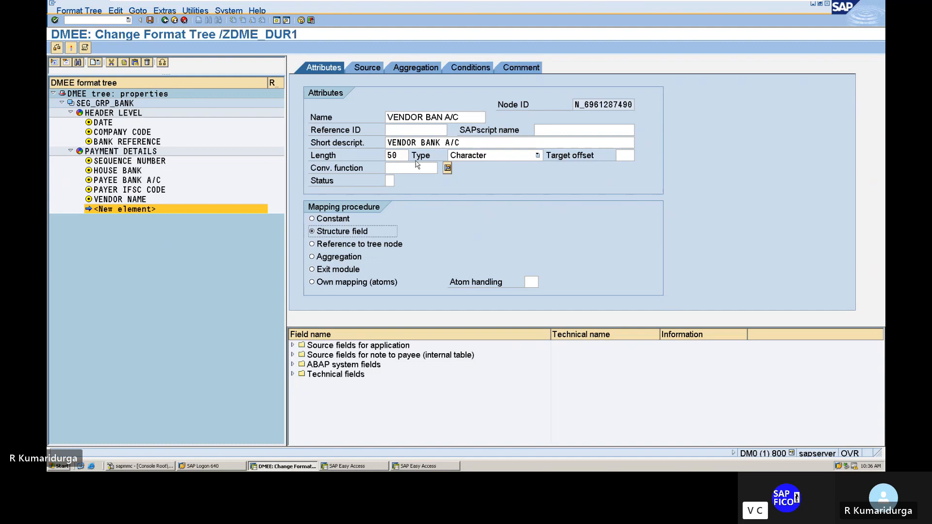
Step: Set the new vendor bank account element's length to 15 and apply its attributes
left_click(398, 154)
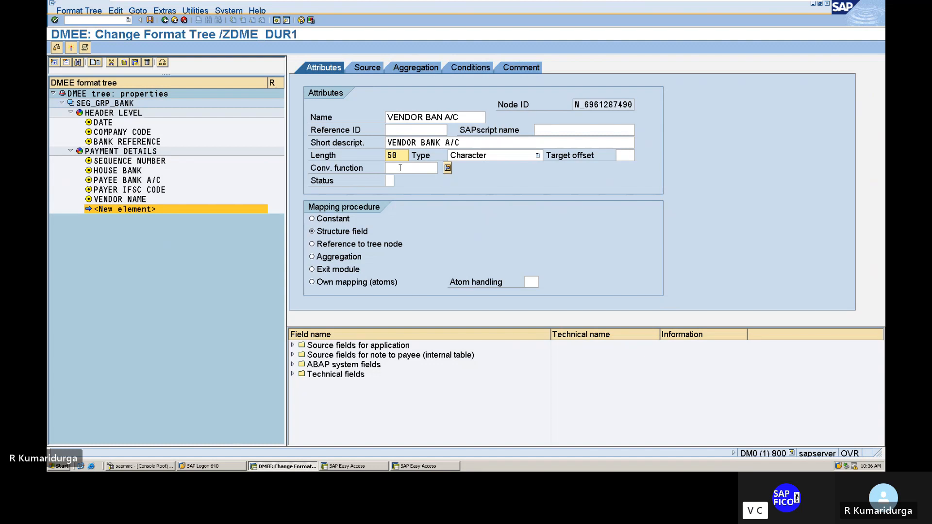
key("BackSpace")
key("BackSpace")
type("15")
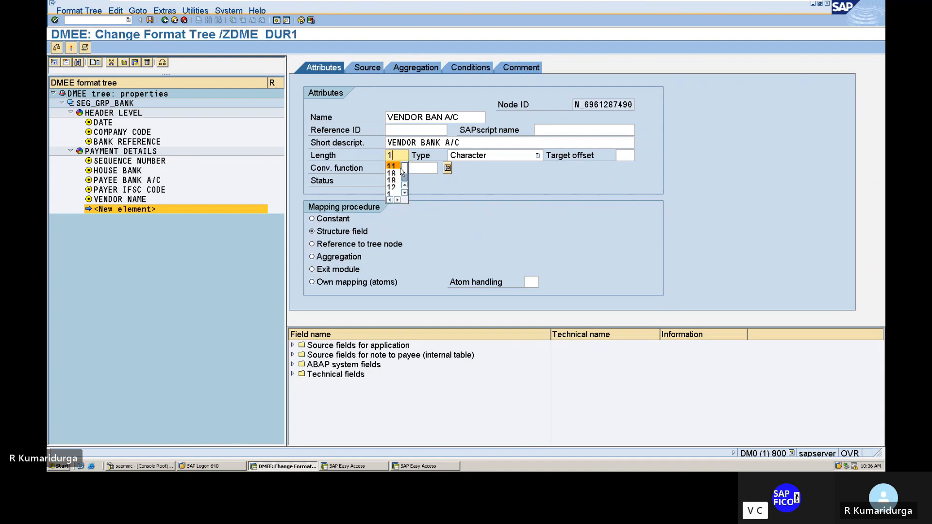
key("Return")
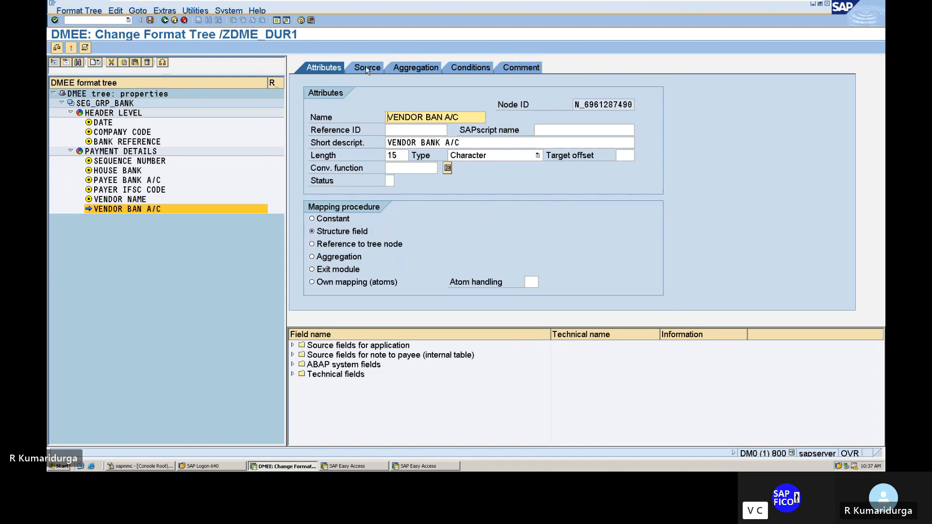
Step: Map the VENDOR BAN A/C element's source to structure FPAYH, field ZBNKL
left_click(367, 68)
left_click(398, 180)
type("F")
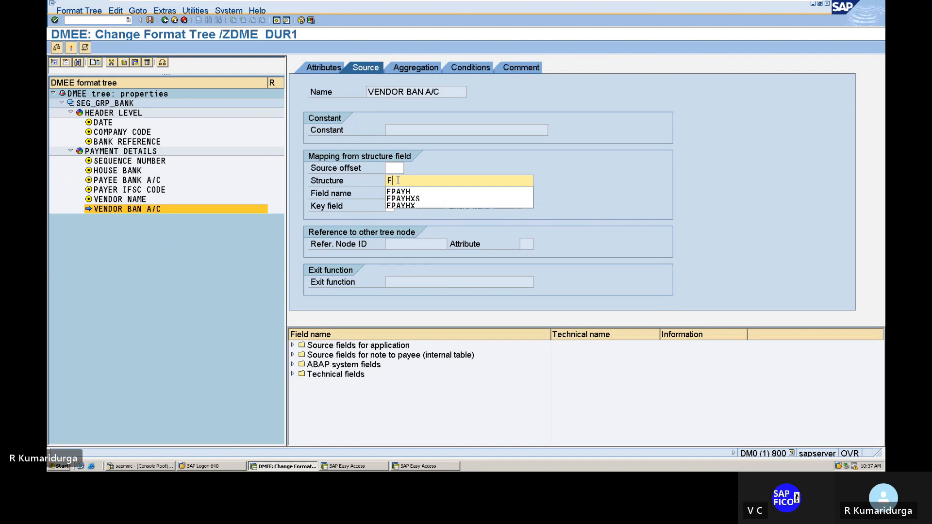
type("PAYH")
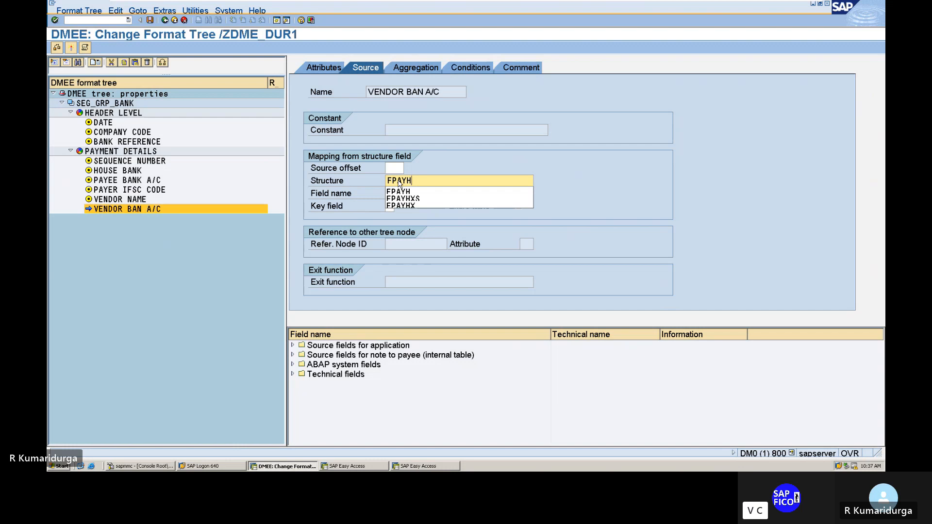
key("Tab")
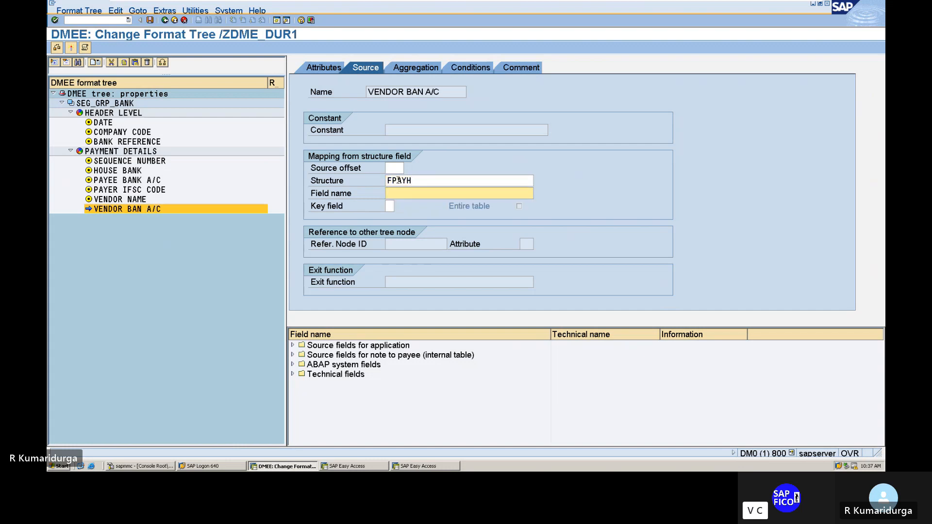
type("ZB")
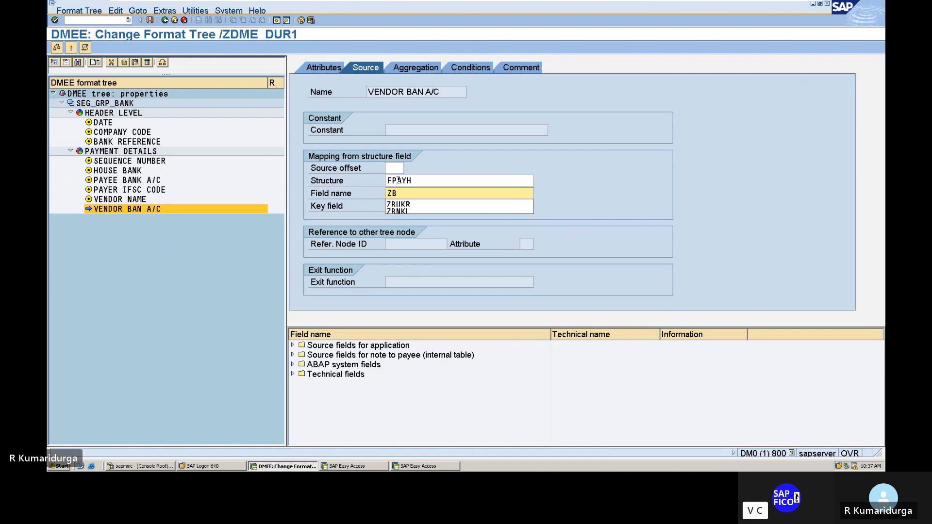
type("NKL")
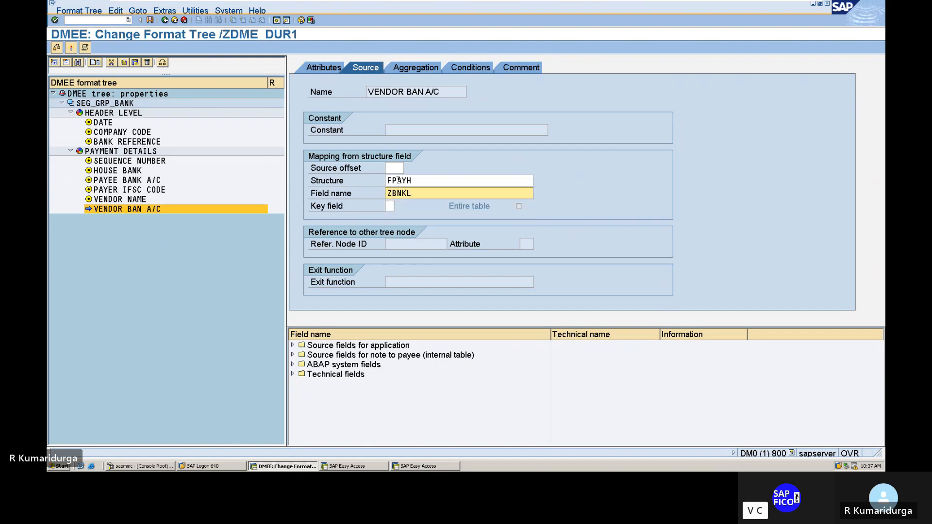
key("Return")
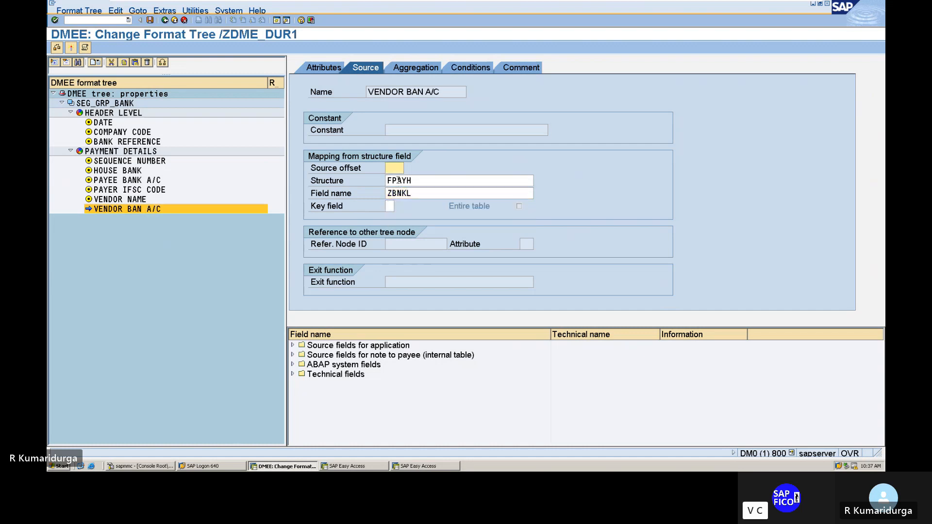
Step: Add the comment "VENDOR BANK A/C FOR DATA MEDIUM EXCHANGE" to the VENDOR BAN A/C element
left_click(531, 69)
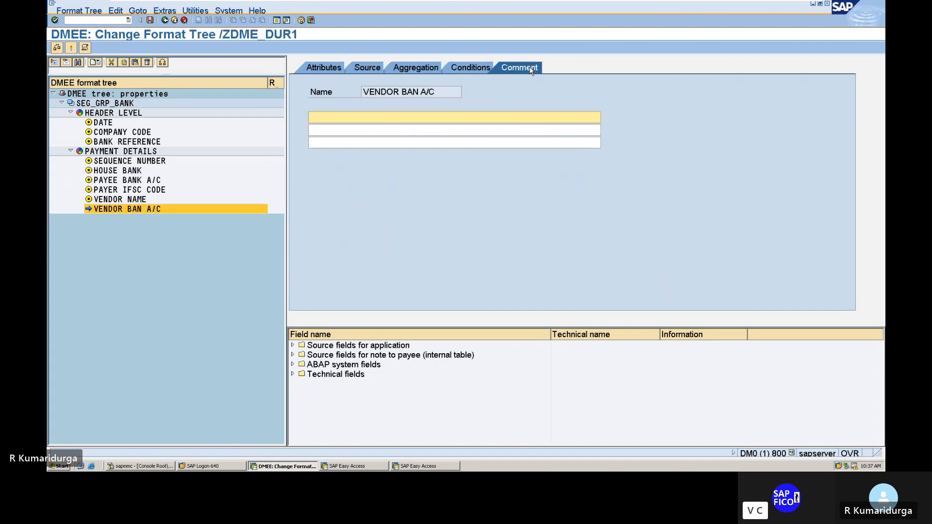
type("VENDOR ")
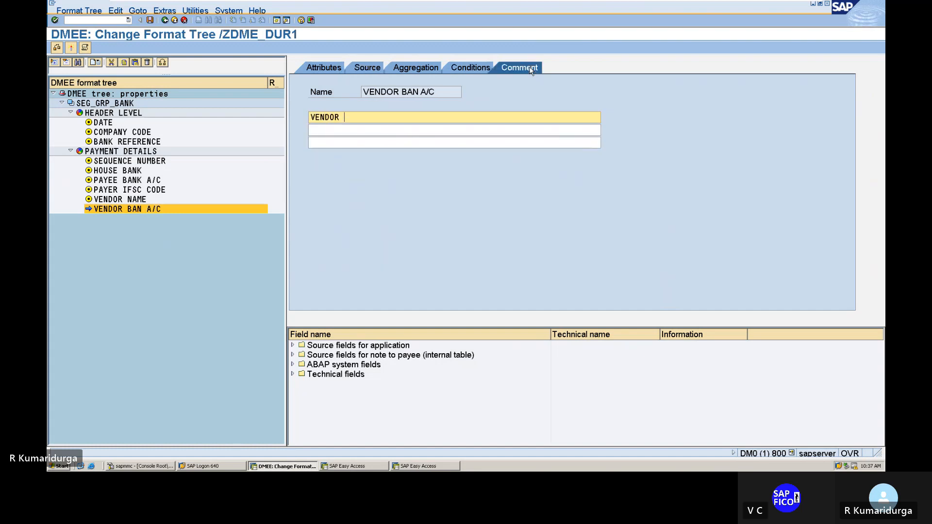
type("BANK A")
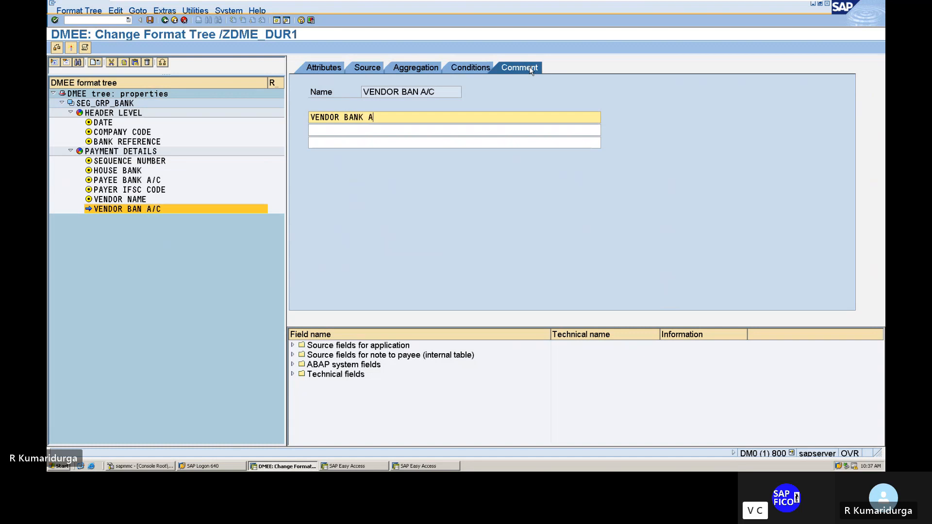
type("/C FOR DATA ")
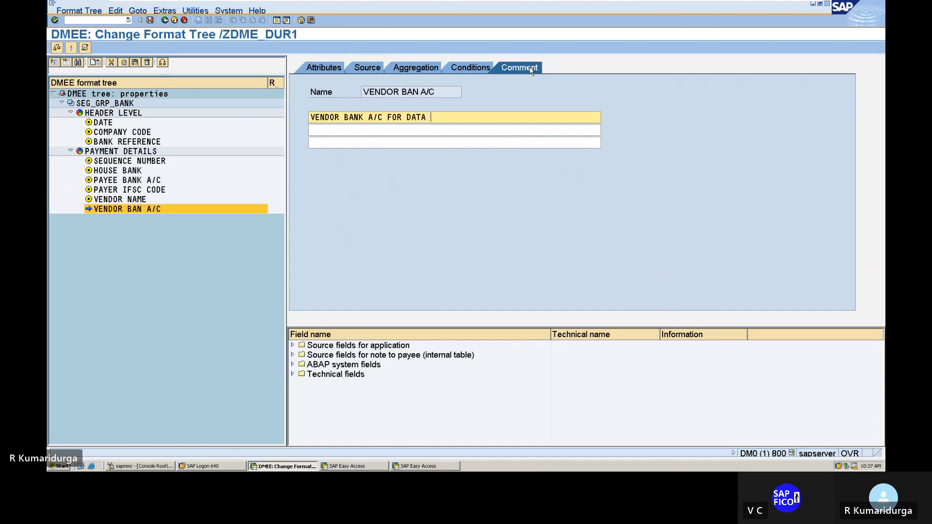
type("MEDIUM EXCHANGE")
Step: Correct the VENDOR BAN A/C element's name in its attributes to VENDOR BANKA/C
left_click(328, 69)
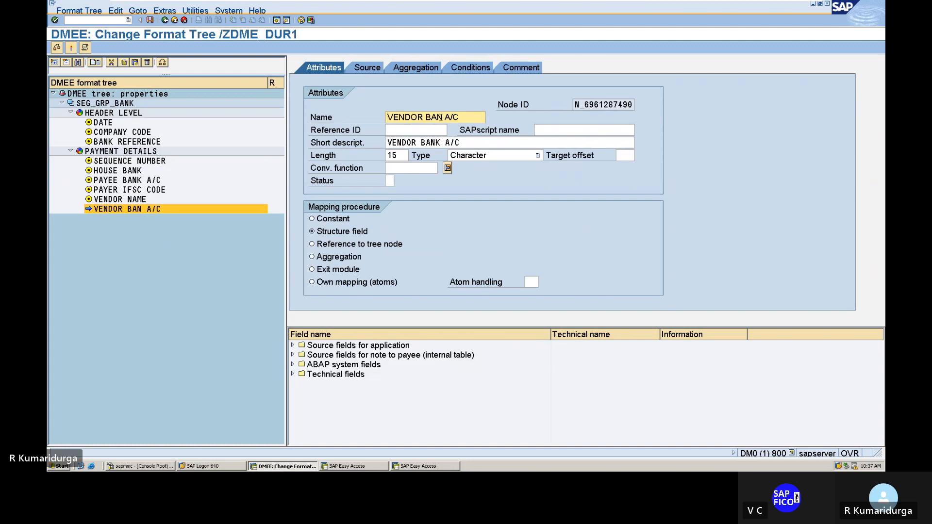
left_click(444, 117)
type("K")
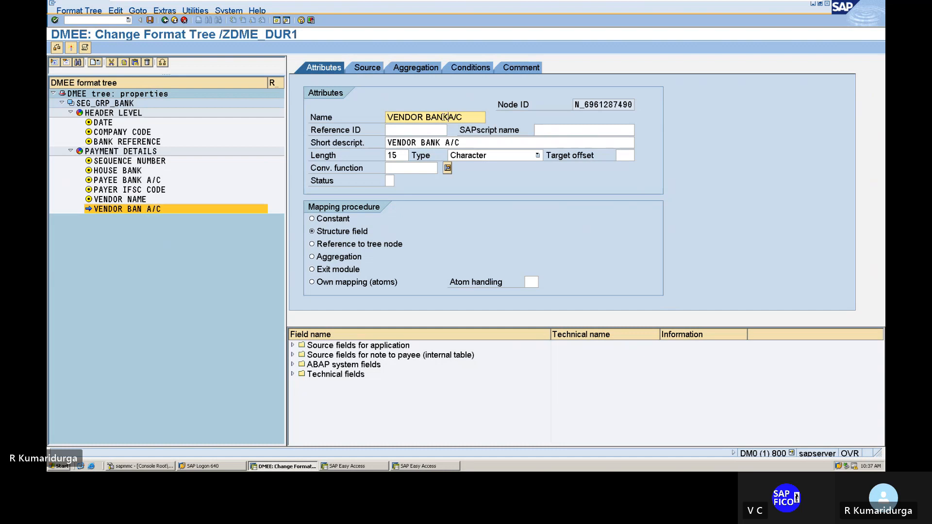
Step: Create a new element after VENDOR BANKA/C under PAYMENT DETAILS and name it VENDOR IFSC CODE
left_click(146, 212)
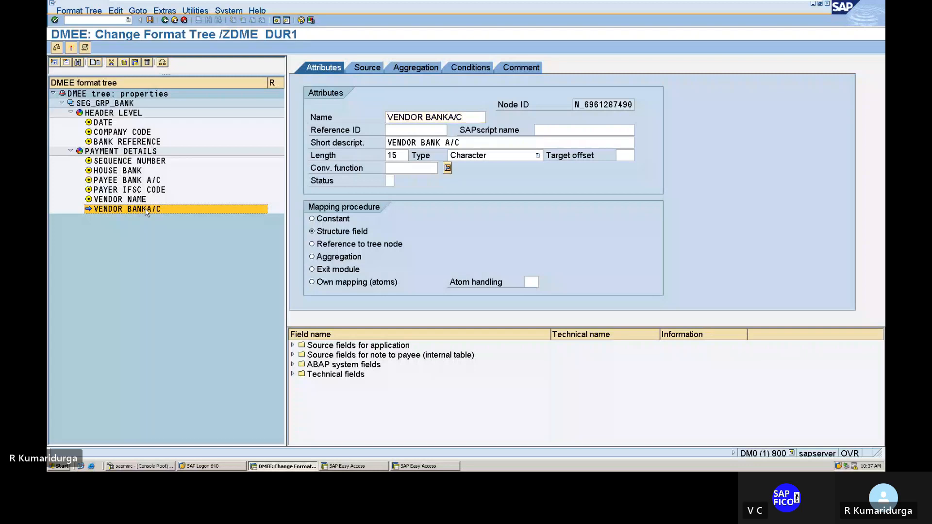
right_click(146, 212)
left_click(175, 222)
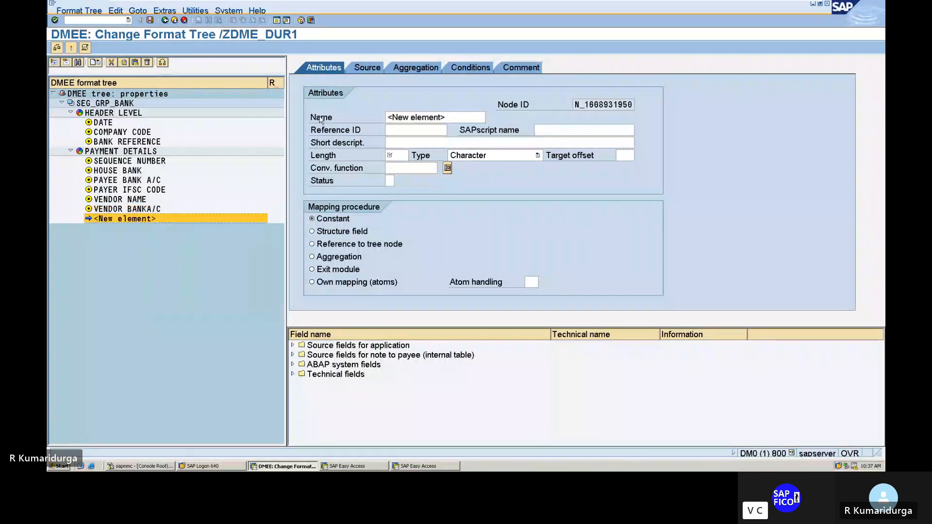
left_click(386, 117)
type("VENDOR IFS")
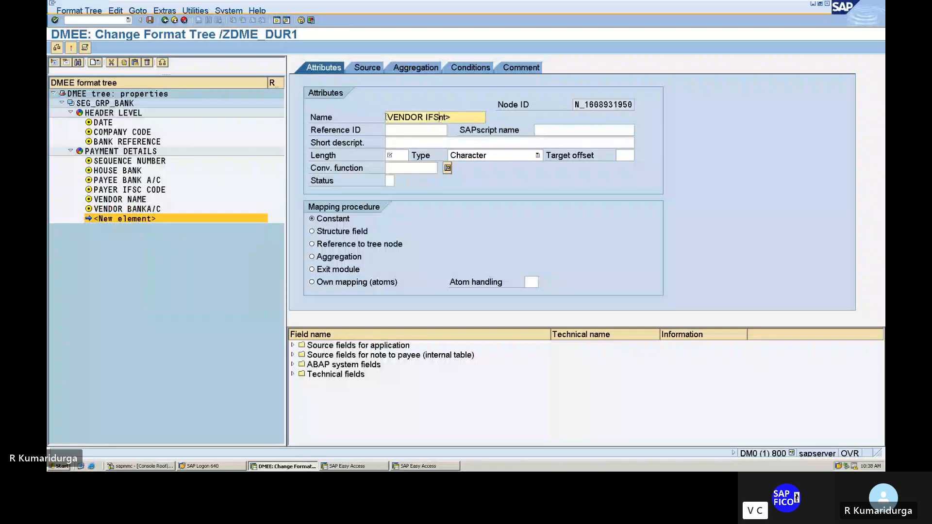
type("C CODE")
Step: Give the new element the short description VENDOR IFSC CODE, length 11 and the Structure field mapping procedure
left_click(389, 142)
type("F")
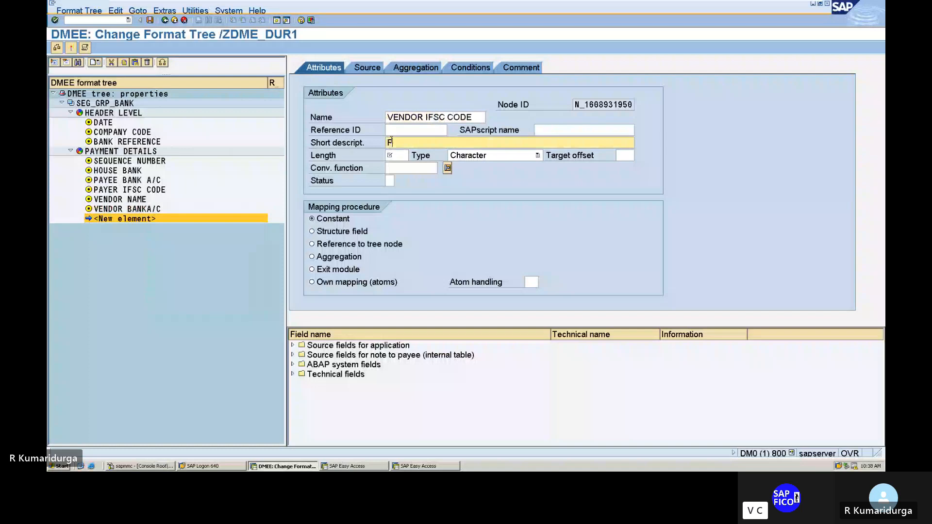
type("VENDOR IFSC CO")
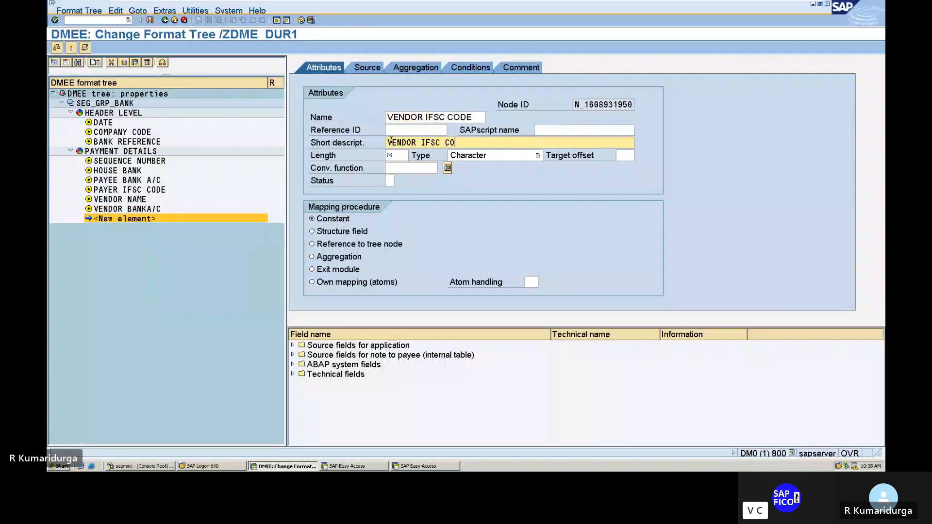
type("DE")
key("Tab")
type("5")
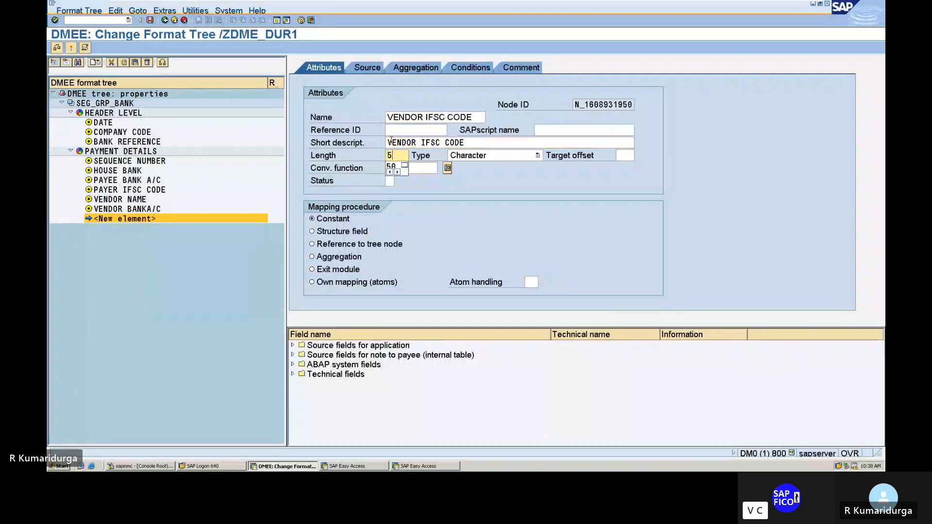
key("BackSpace")
type("11")
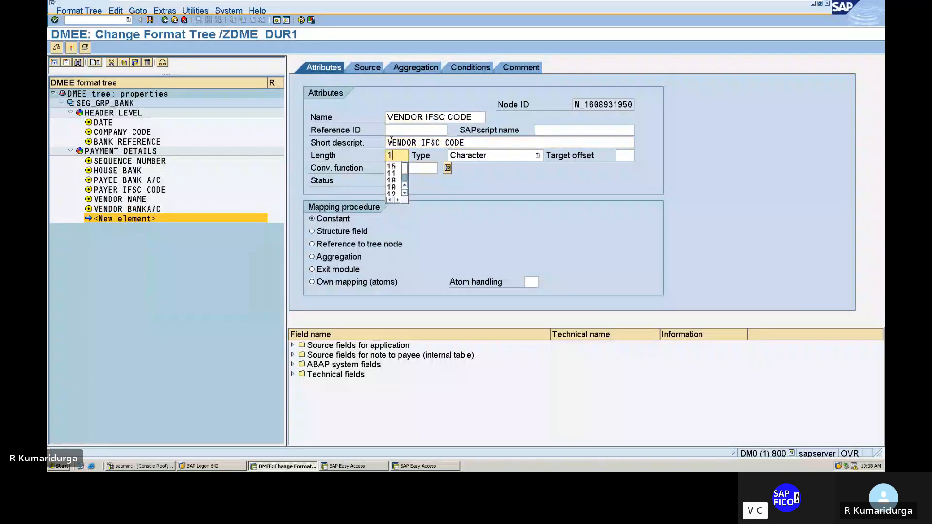
left_click(312, 232)
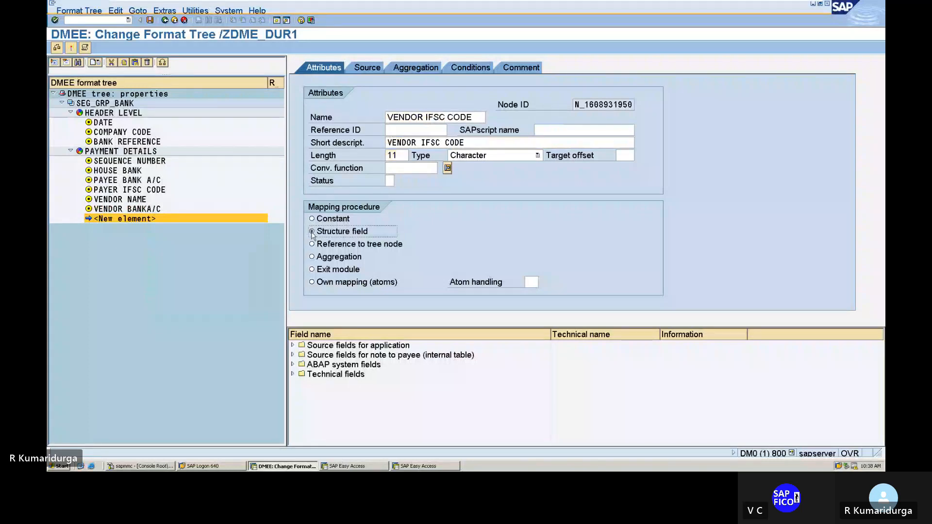
Step: Map the VENDOR IFSC CODE element's source to structure FPAYH, field ZSWIF
left_click(366, 68)
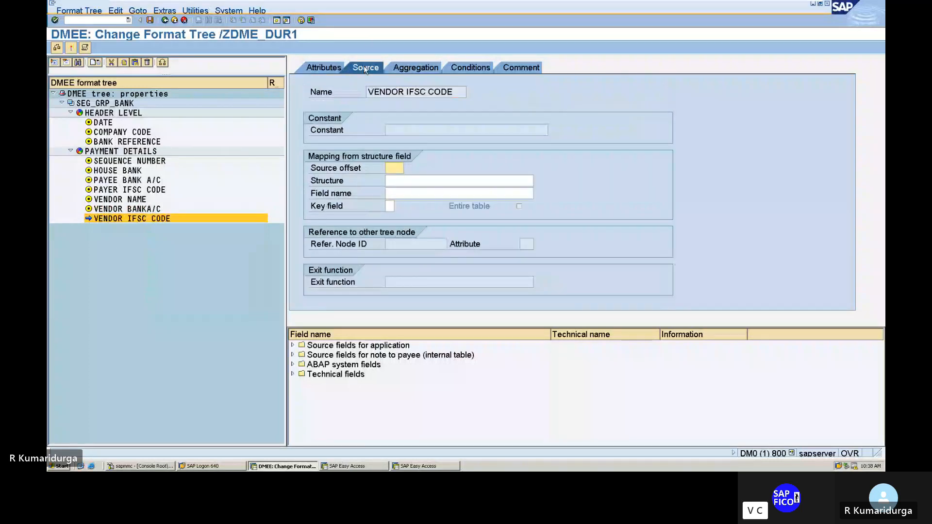
key("BackSpace")
key("Tab")
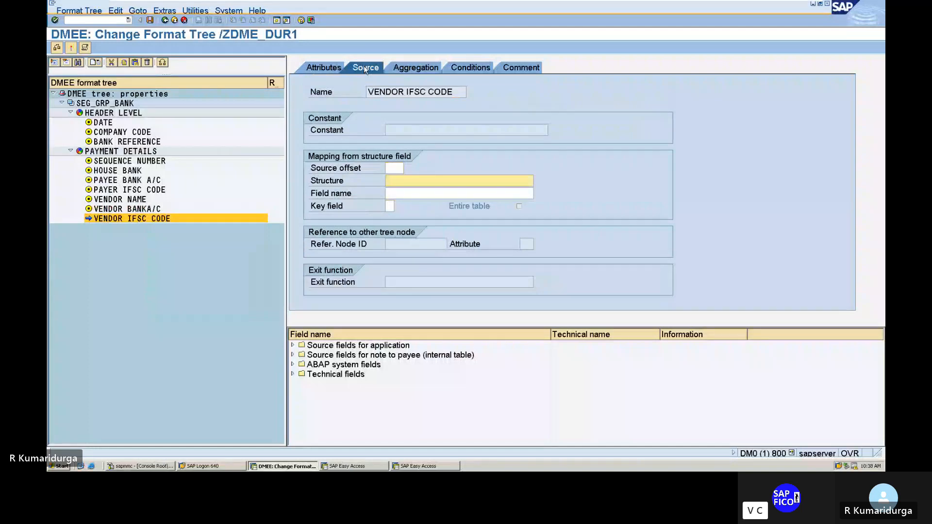
type("F")
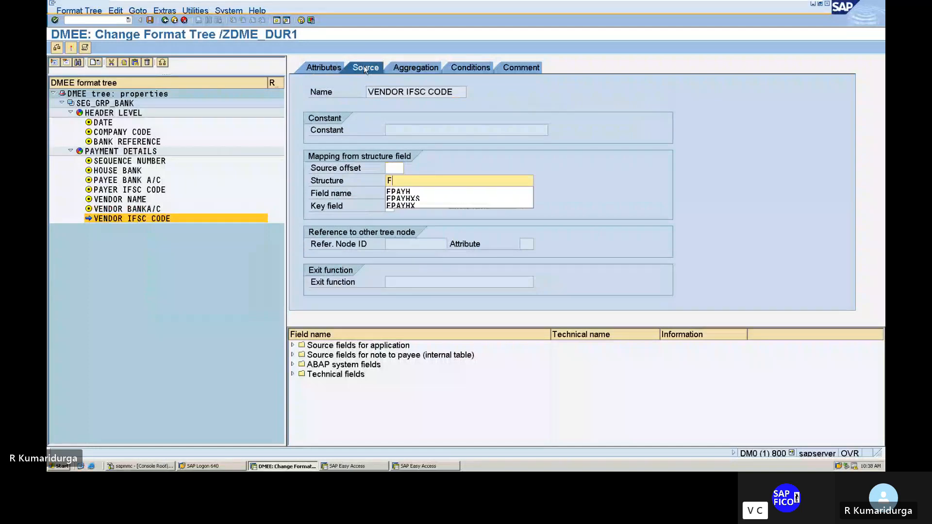
key("Down")
key("Return")
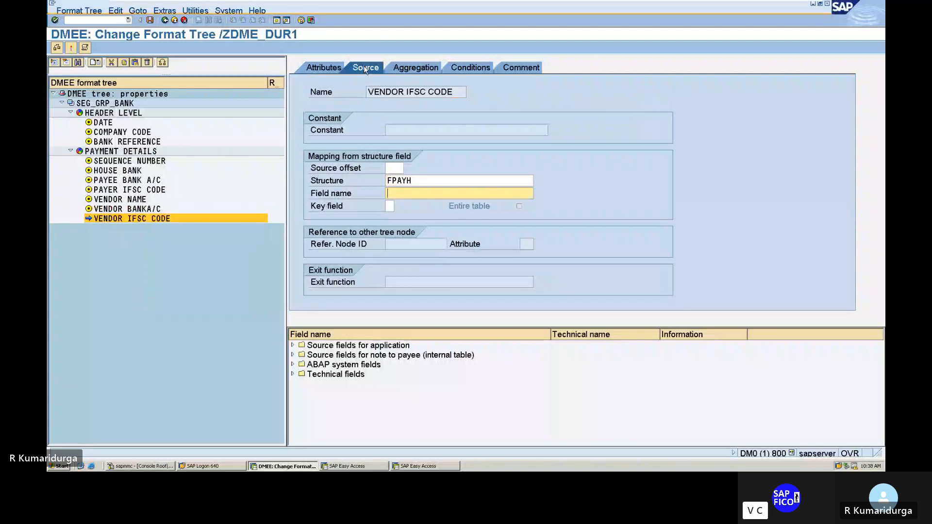
type("$")
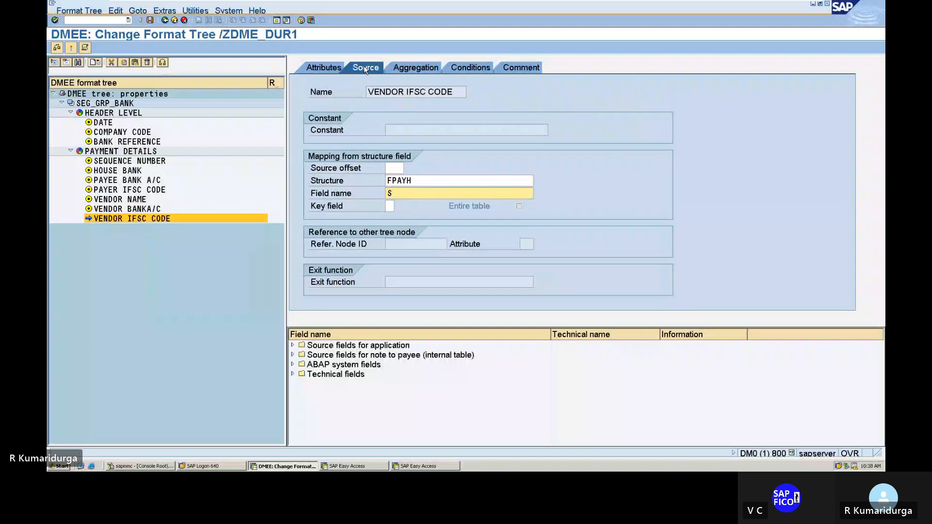
key("BackSpace")
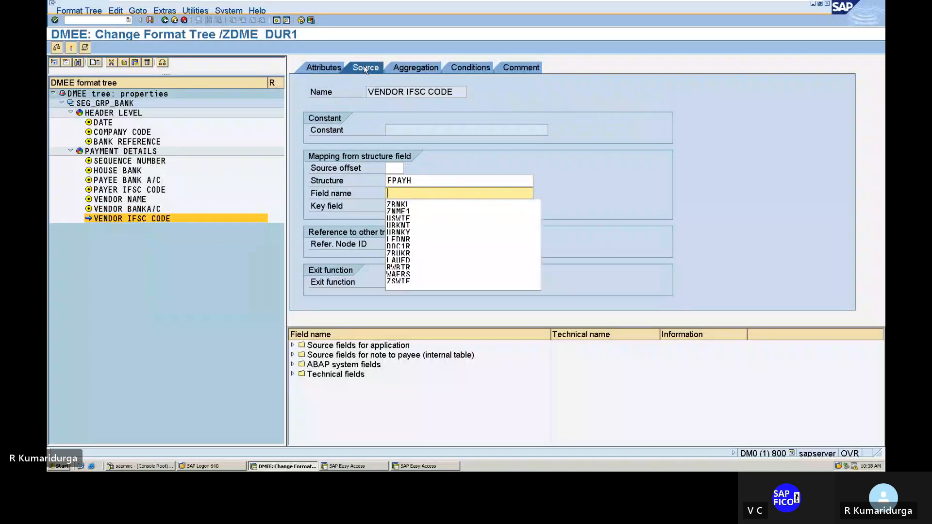
type("Z")
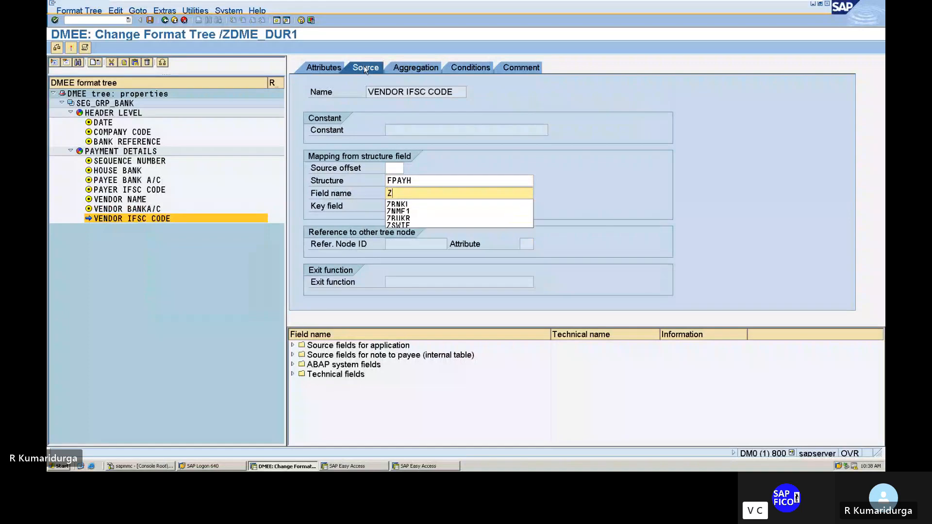
type("SW")
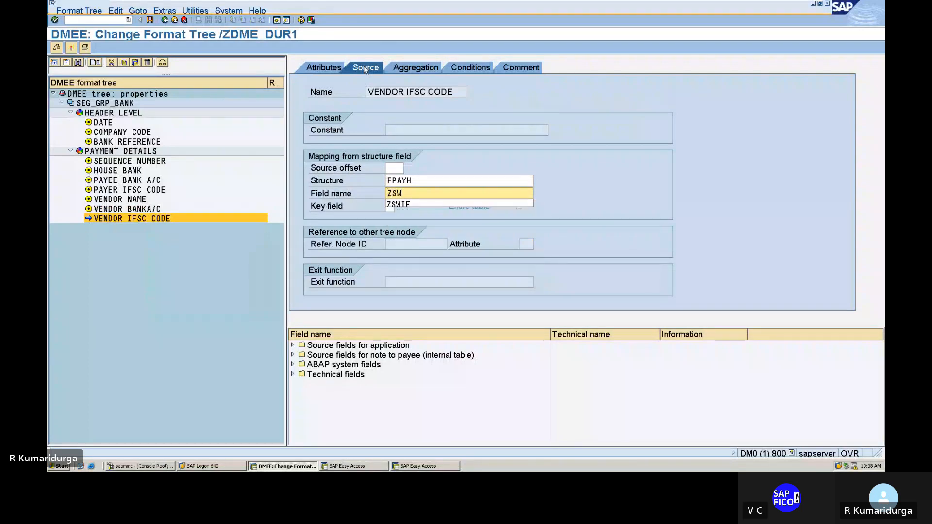
type("IF")
key("Return")
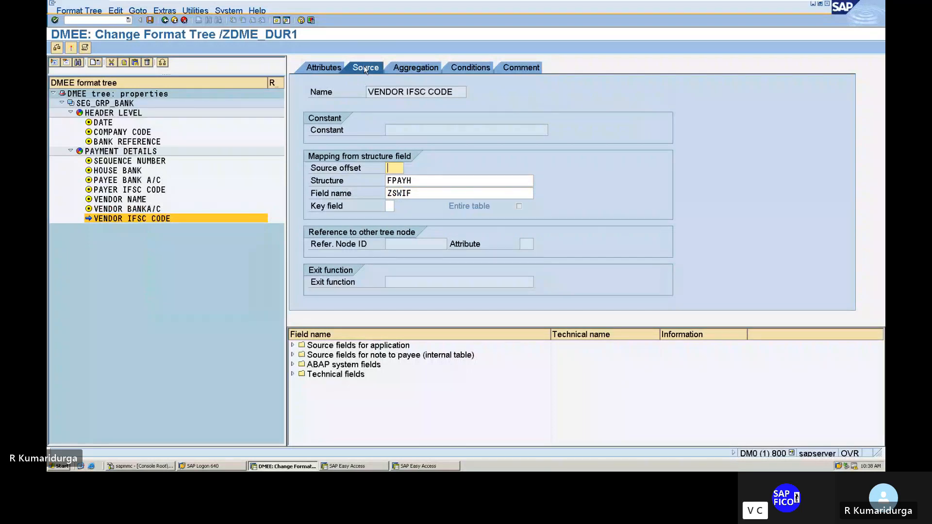
Step: Add the comment "VENDOR IFSC CODE FOR DATA MEDIUM EXCHANGE" to the VENDOR IFSC CODE element and return to its attributes
left_click(520, 72)
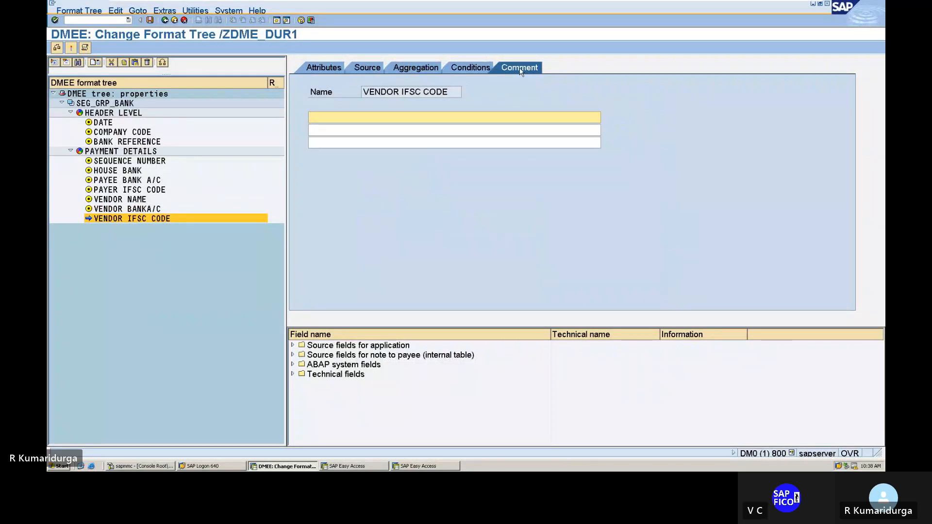
type("VENDOR IFSC ")
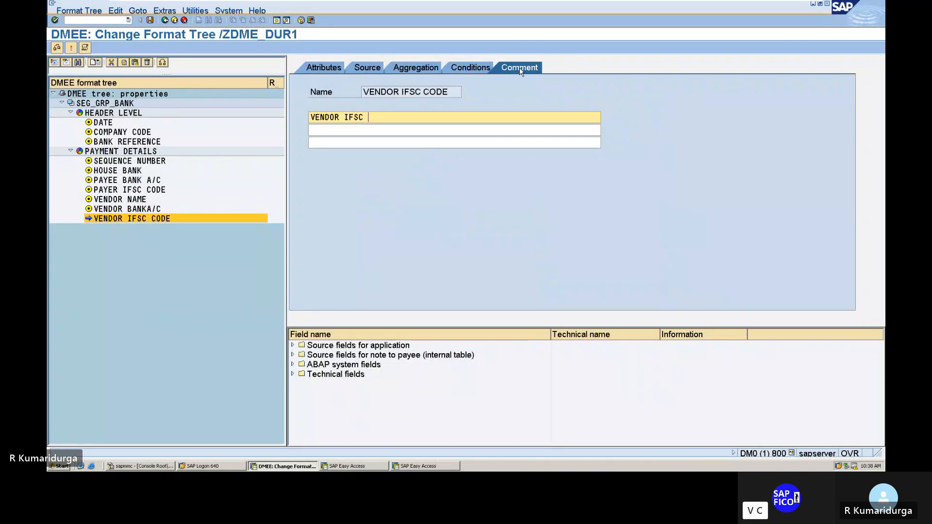
type("CODE FOR DATA M")
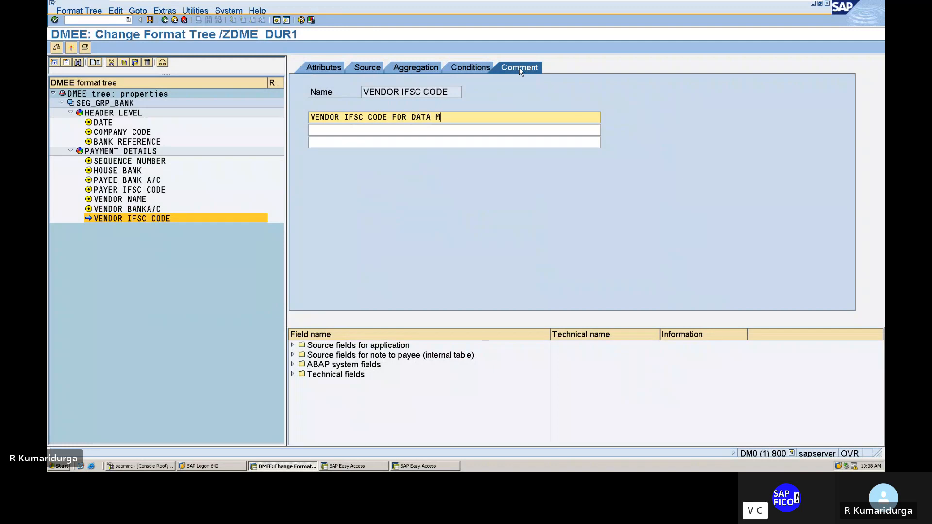
type("EDI")
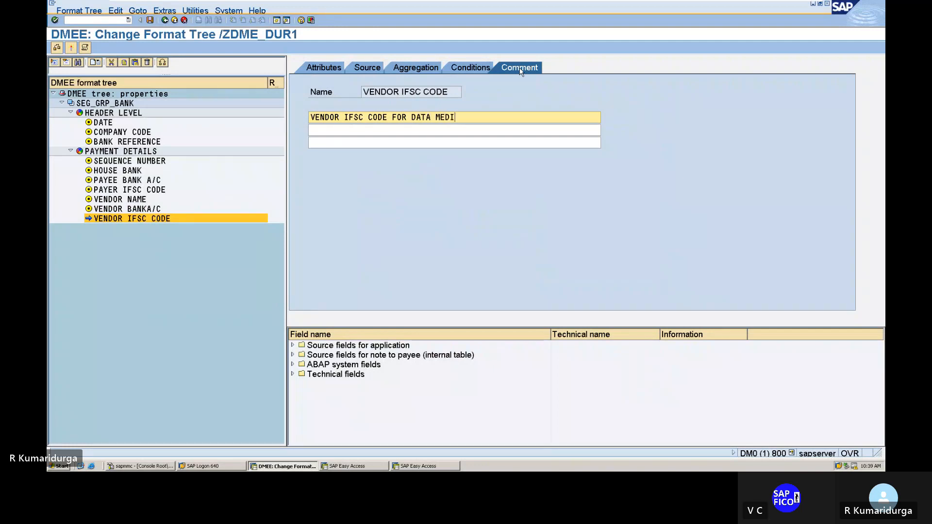
type("UM EX")
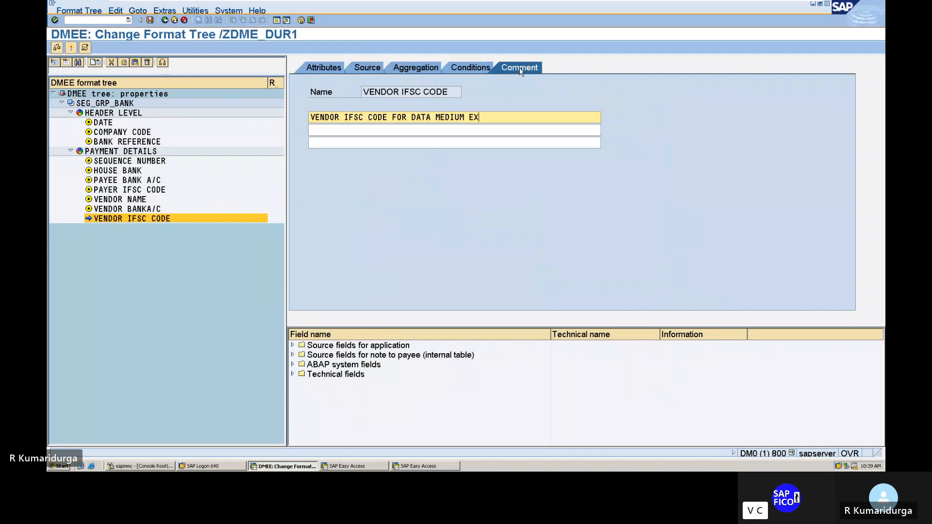
type("CHANGE")
left_click(339, 70)
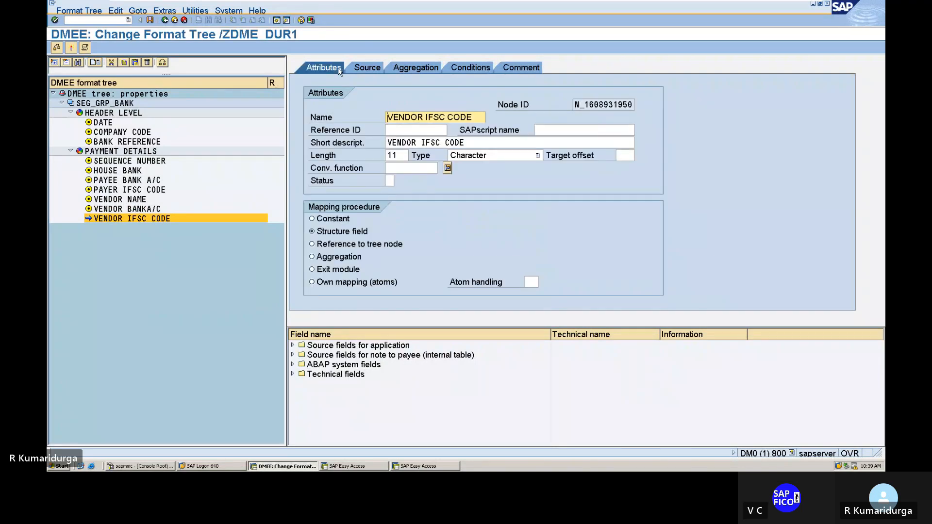
Step: Create a new element after VENDOR IFSC CODE under PAYMENT DETAILS and name it CURRENCY
right_click(153, 223)
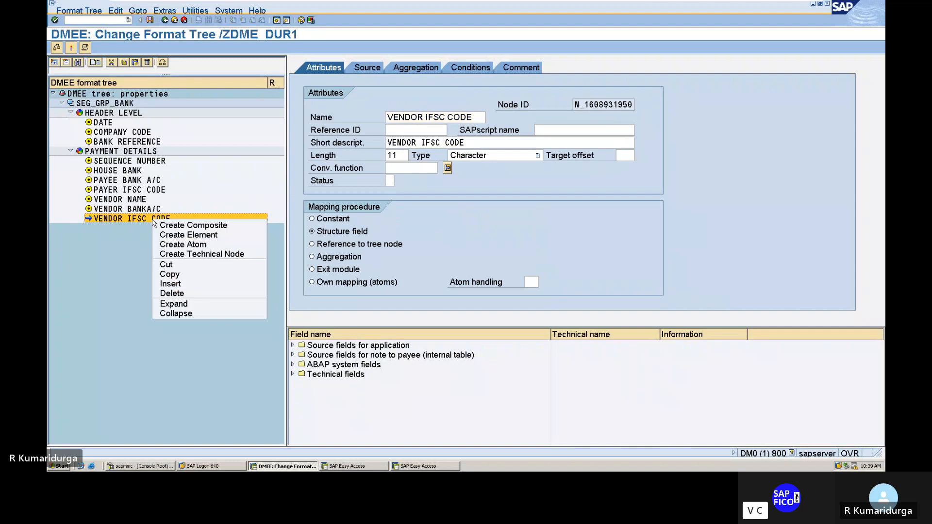
left_click(188, 234)
left_click(387, 117)
type("CURRENC")
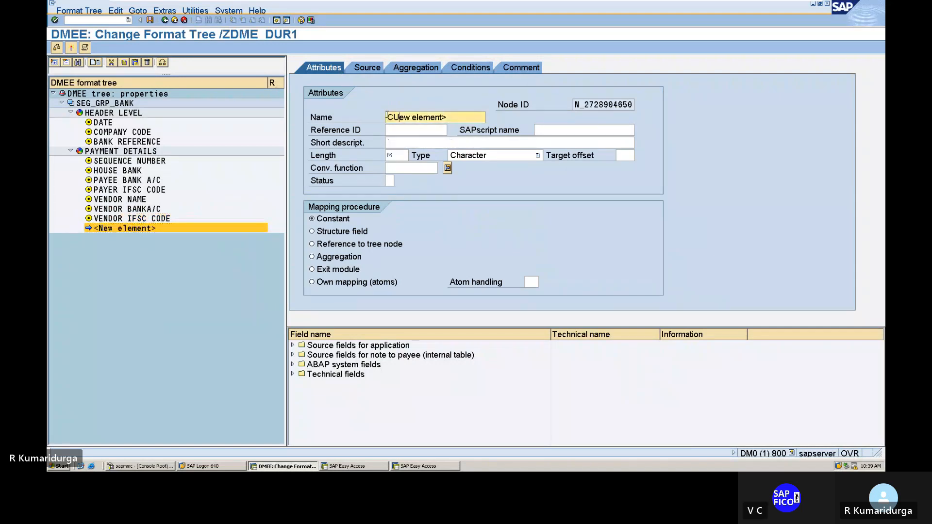
type("Y")
key("Delete")
key("Delete")
key("Delete")
key("Delete")
key("Delete")
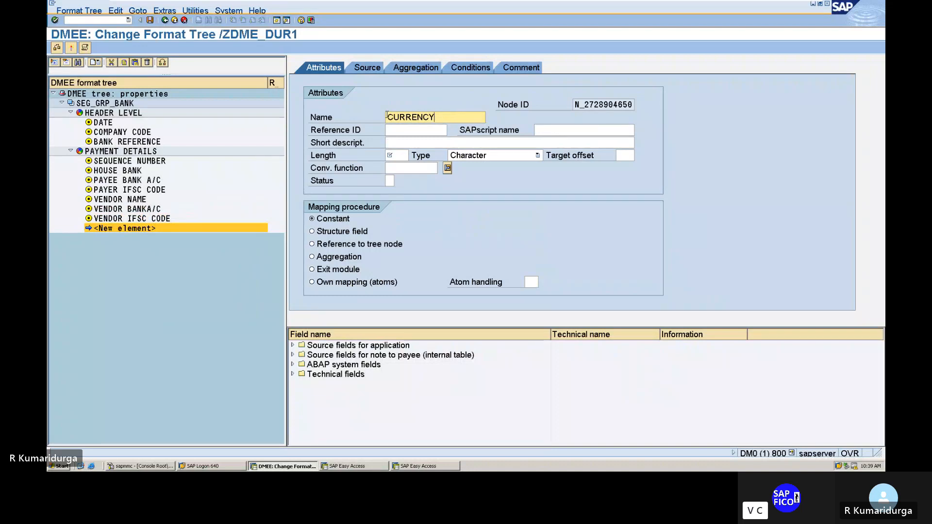
Step: Give the new element the short description CURRENCY, length 15 and the Structure field mapping procedure
left_click(405, 142)
type("C")
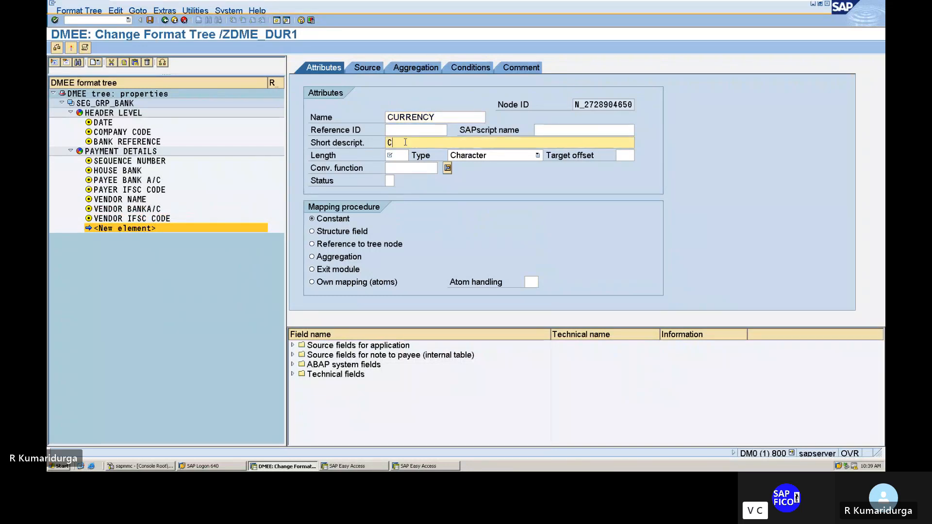
type("URRENCY")
left_click(397, 155)
type("15")
left_click(312, 231)
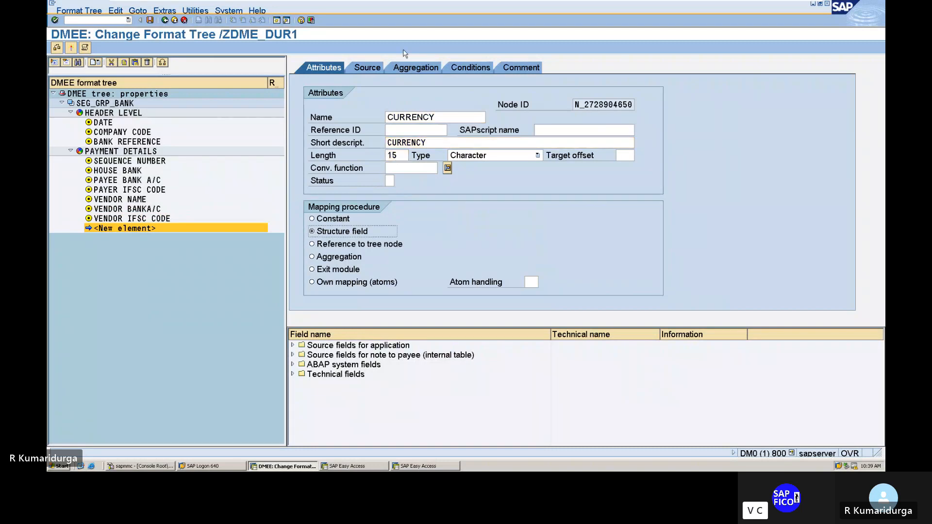
Step: Map the CURRENCY element's source to structure FPAYH, field WAERS
left_click(367, 68)
left_click(439, 180)
type("F")
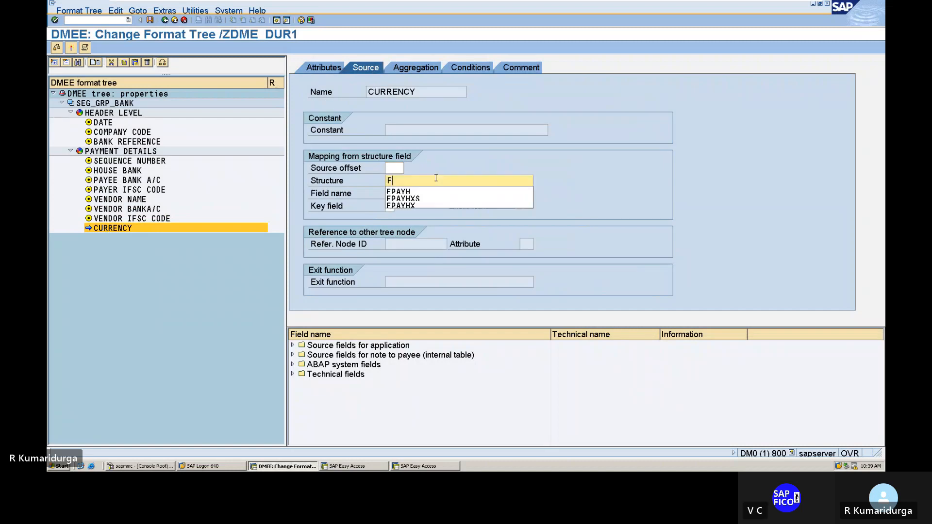
key("Down")
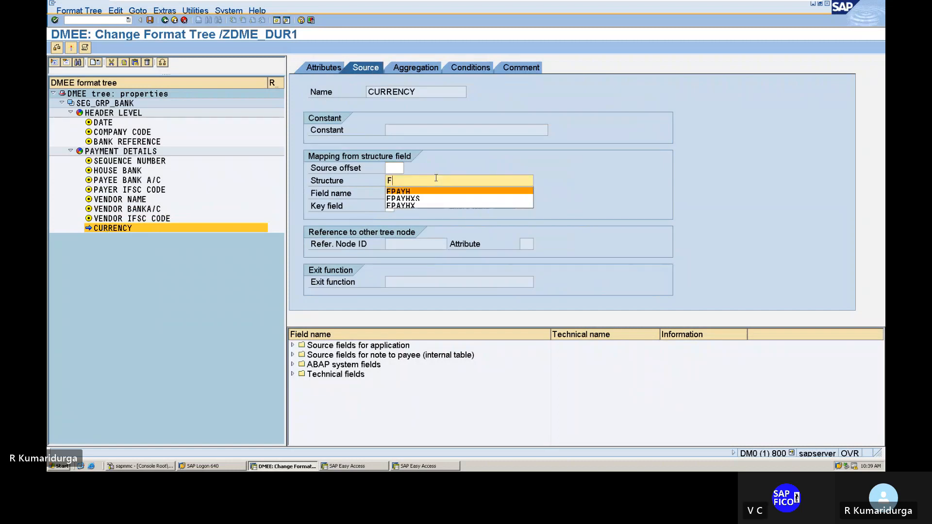
key("Tab")
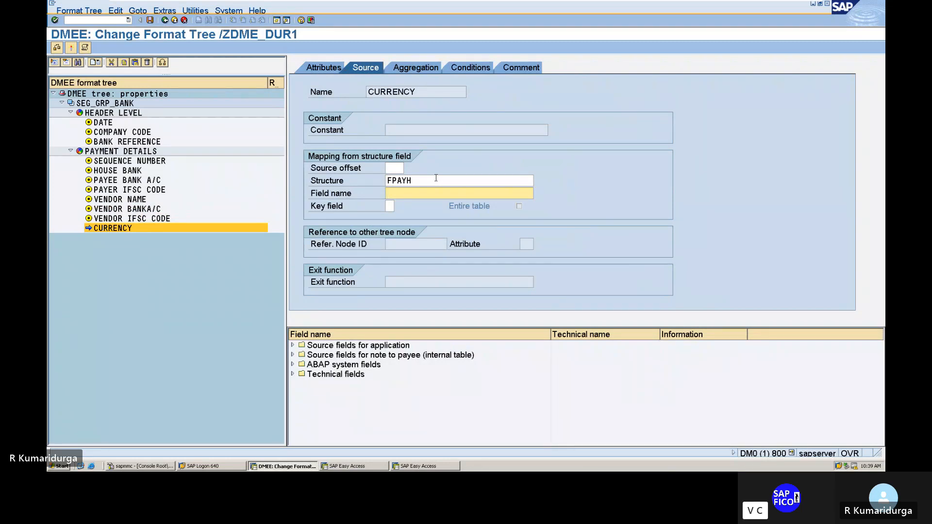
type("WA")
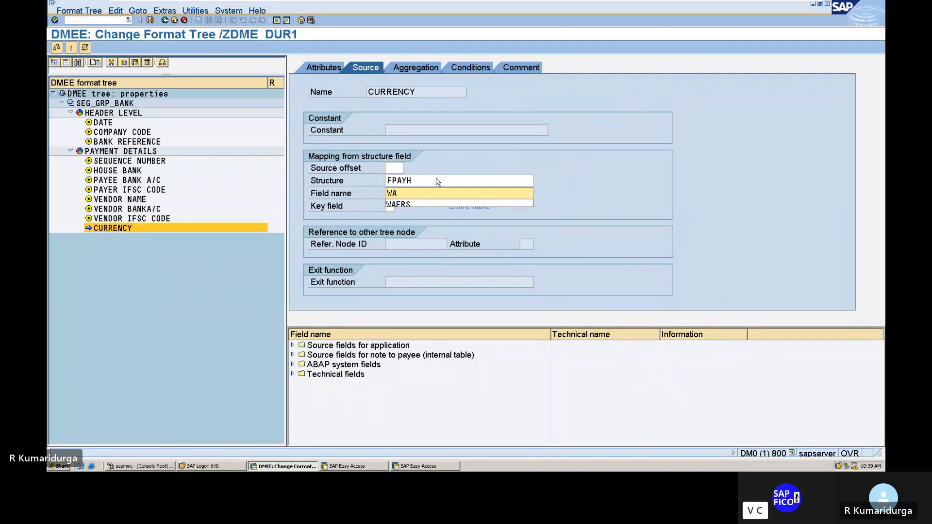
type("ERS")
key("Return")
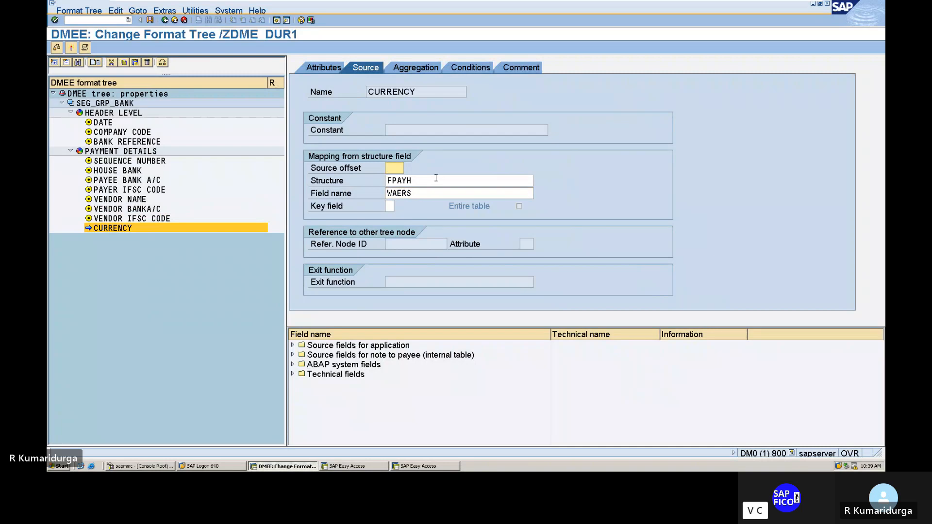
Step: Add the comment "CURRENCY FOR DATA MEDIUM EXCHANGE" to the CURRENCY element and return to its attributes
left_click(527, 68)
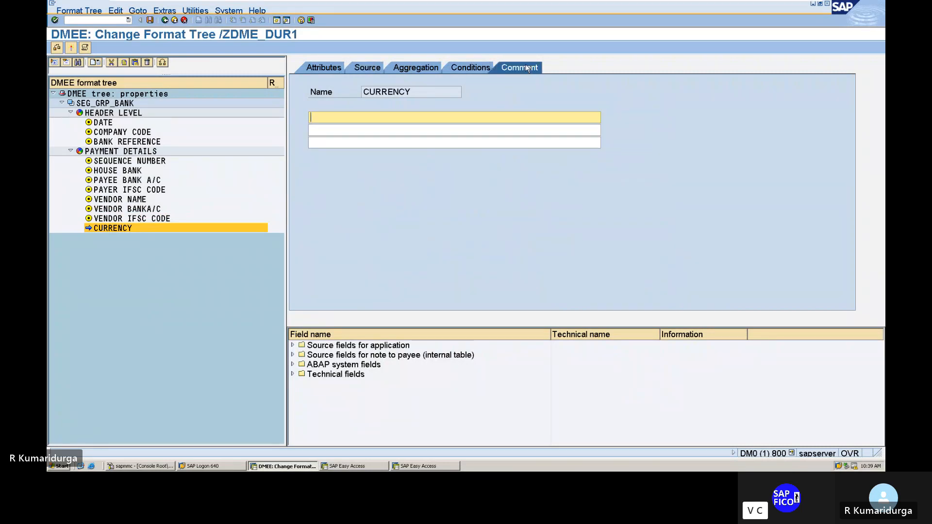
type("CURRENCE")
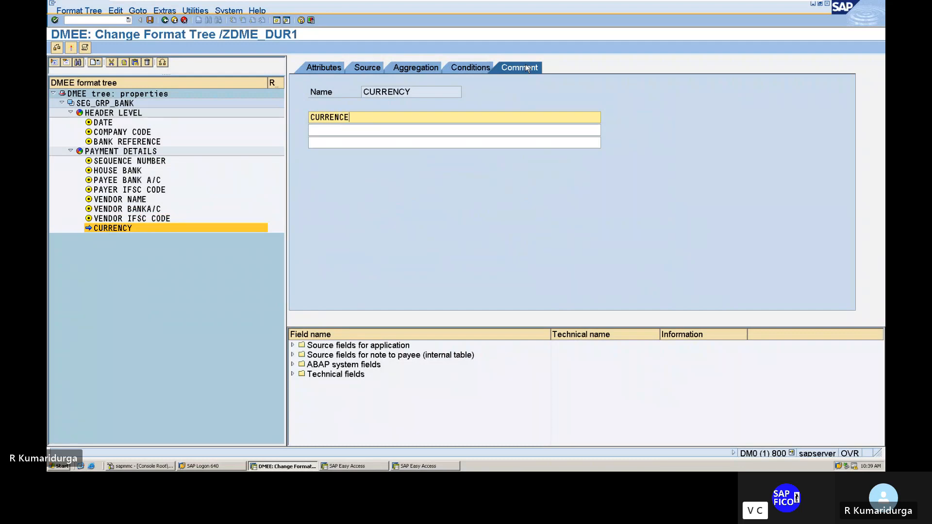
key("BackSpace")
type("Y FOR DATA MEDIUM EXCHANGE")
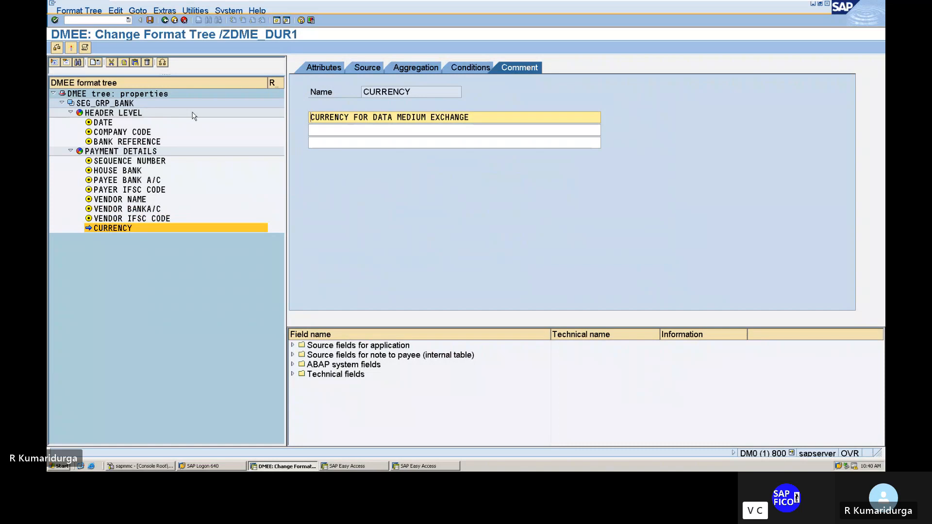
left_click(326, 71)
Step: Create a new element after CURRENCY under PAYMENT DETAILS and name it AMOUNT
right_click(129, 228)
left_click(145, 242)
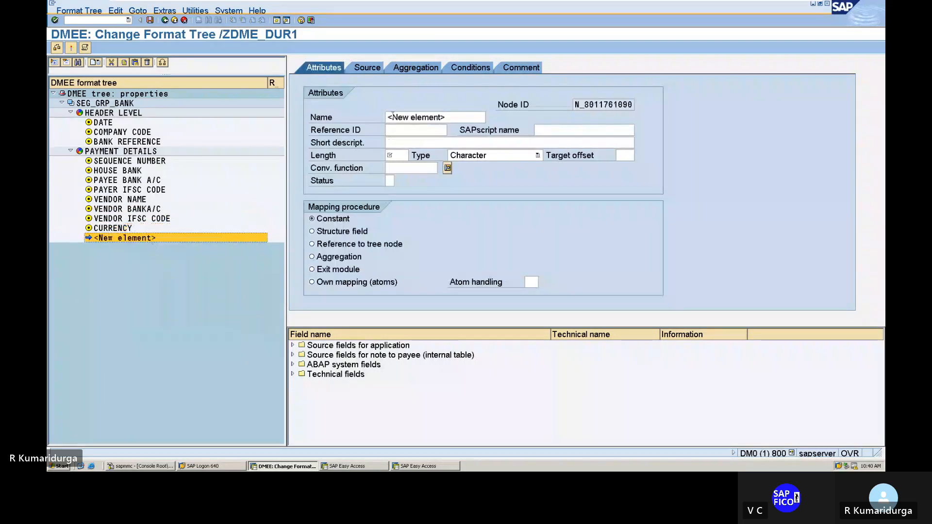
left_click(392, 117)
key("BackSpace")
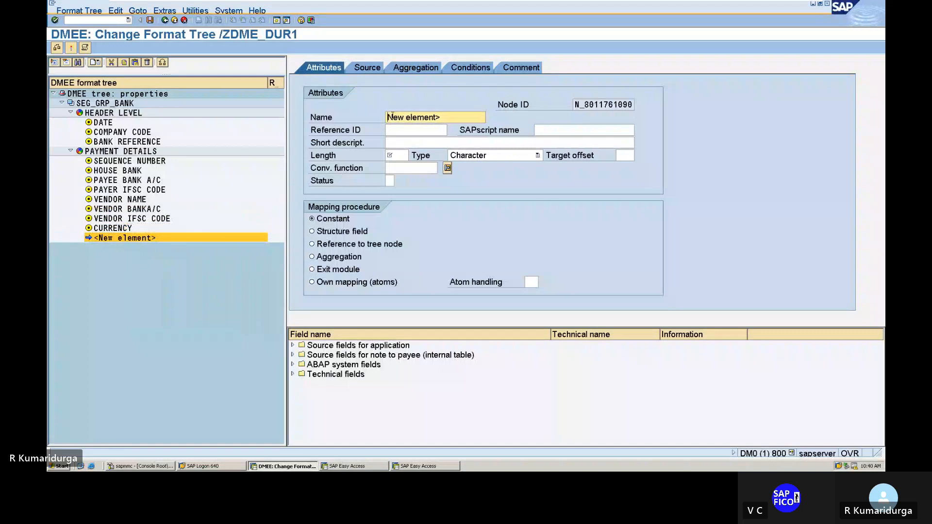
type("AMOUT")
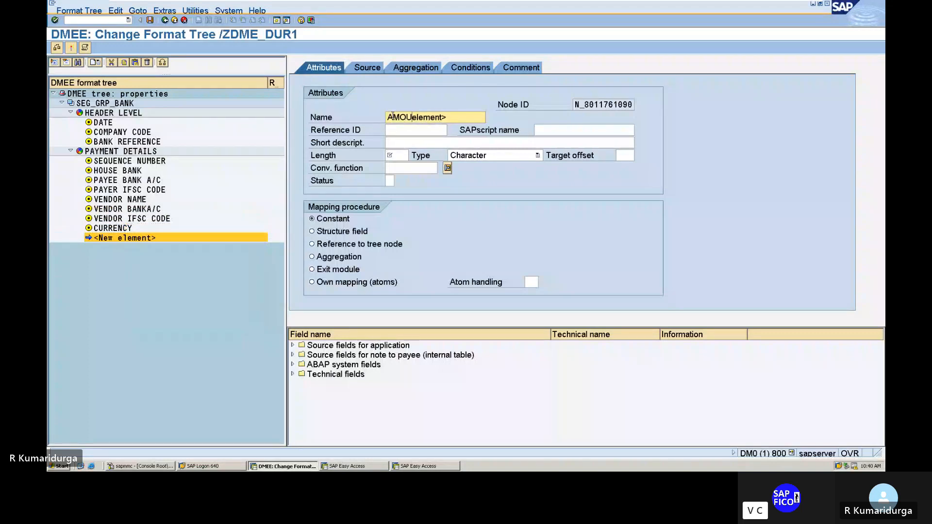
key("BackSpace")
type("NT")
key("Delete")
key("Delete")
key("Delete")
key("Delete")
key("Delete")
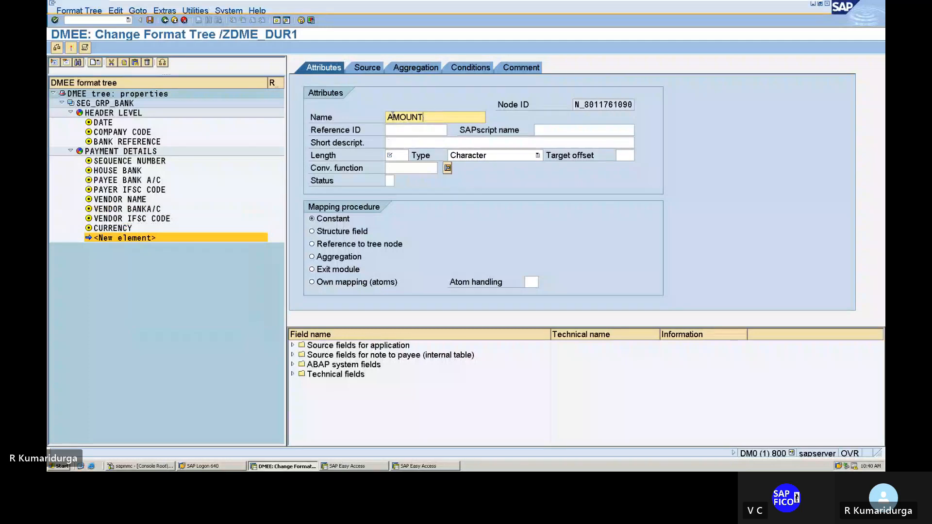
Step: Give the new element the short description AMOUNT, length 15 and the Structure field mapping procedure
key("Tab")
key("Tab")
key("Tab")
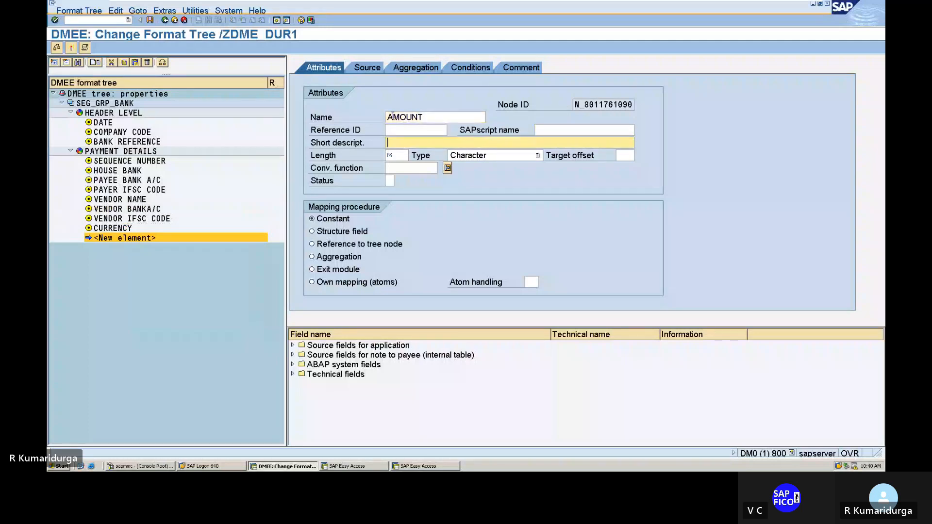
type("AMOUNT")
key("Tab")
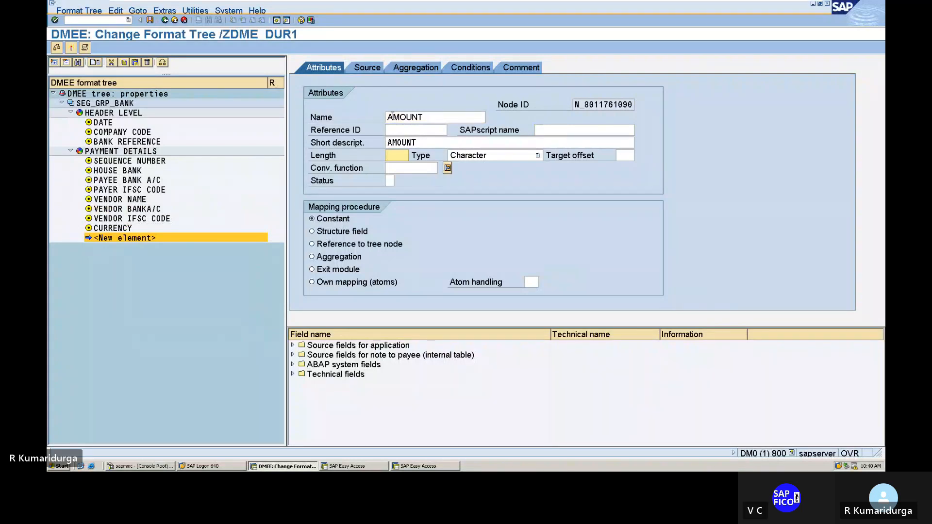
type("10")
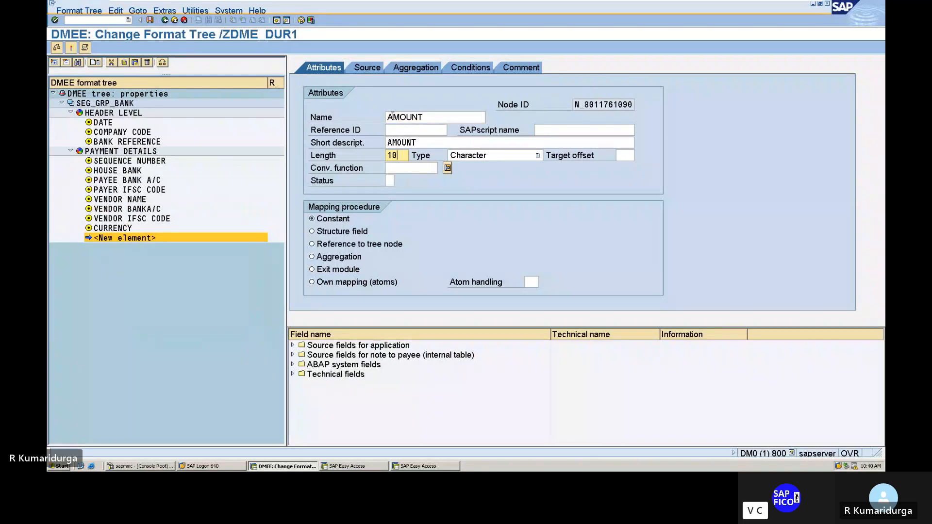
key("BackSpace")
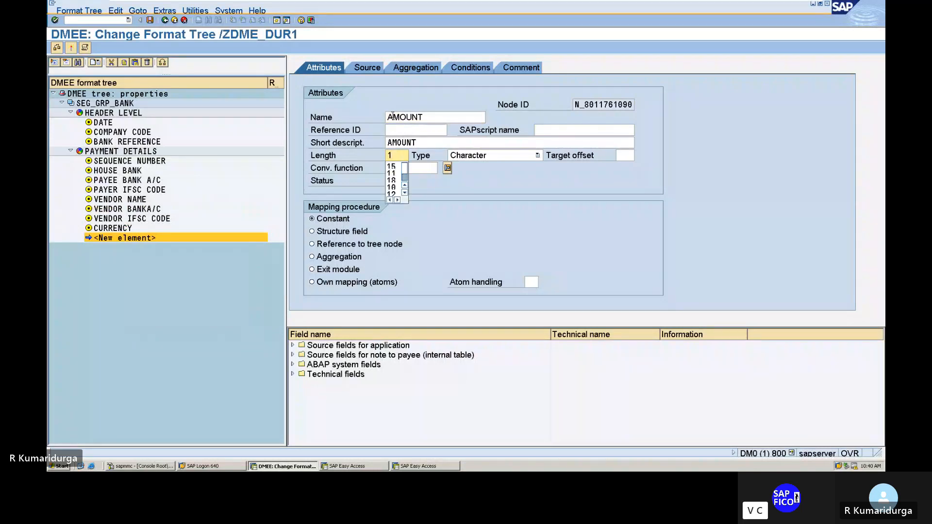
type("5")
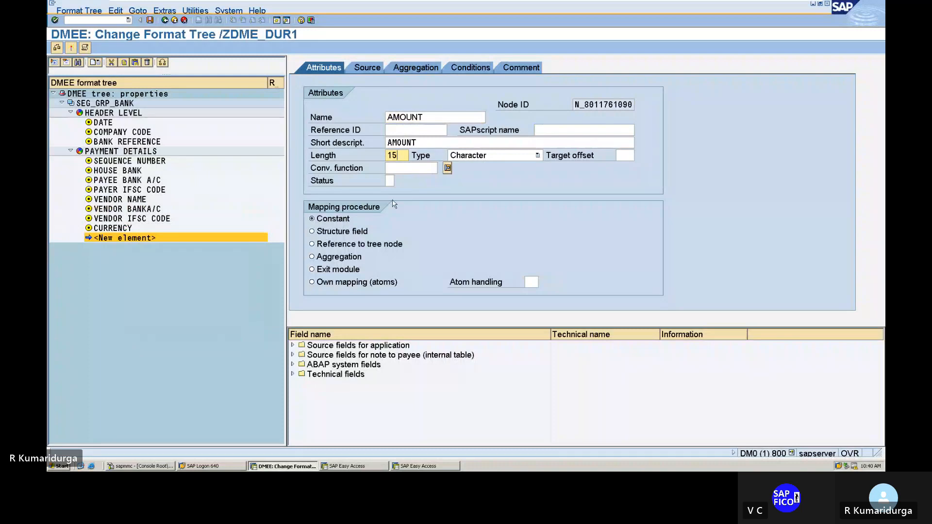
left_click(312, 232)
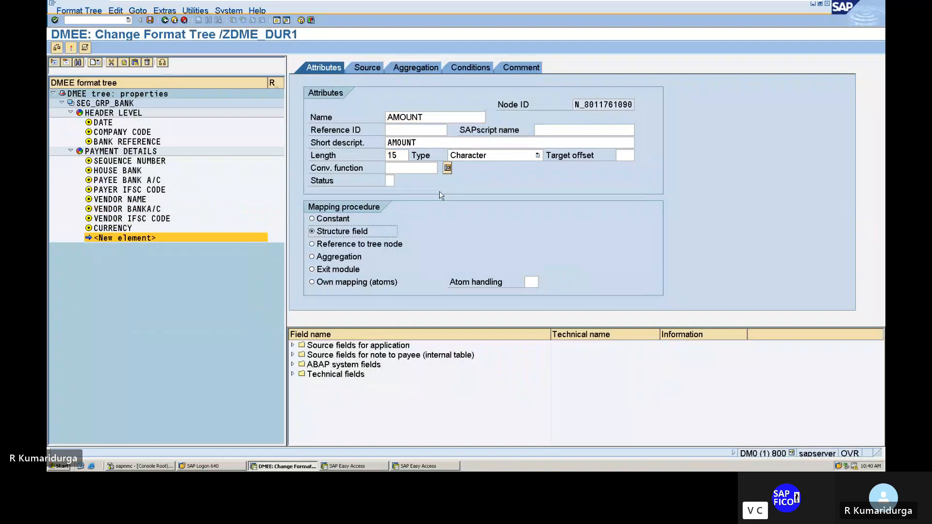
Step: Choose AL,2 from the internal conversion functions for the AMOUNT element and open its source mapping
left_click(423, 168)
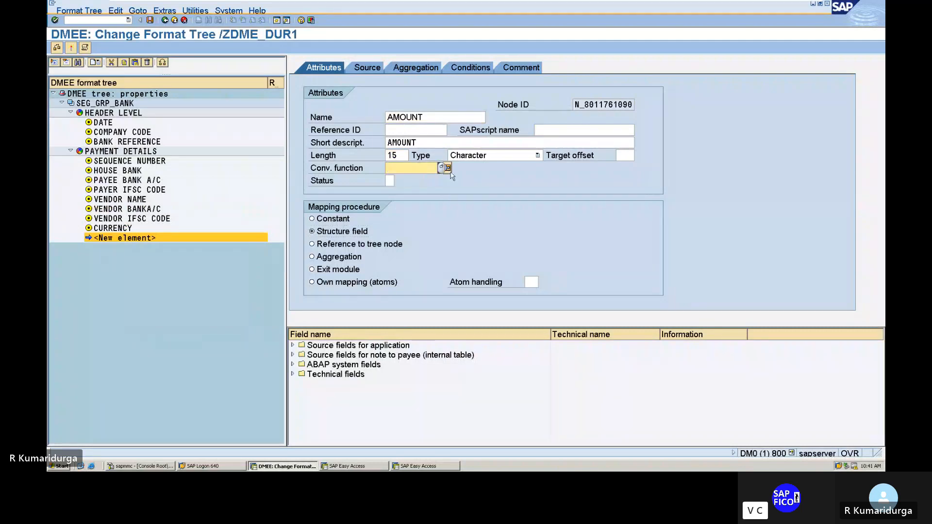
left_click(444, 168)
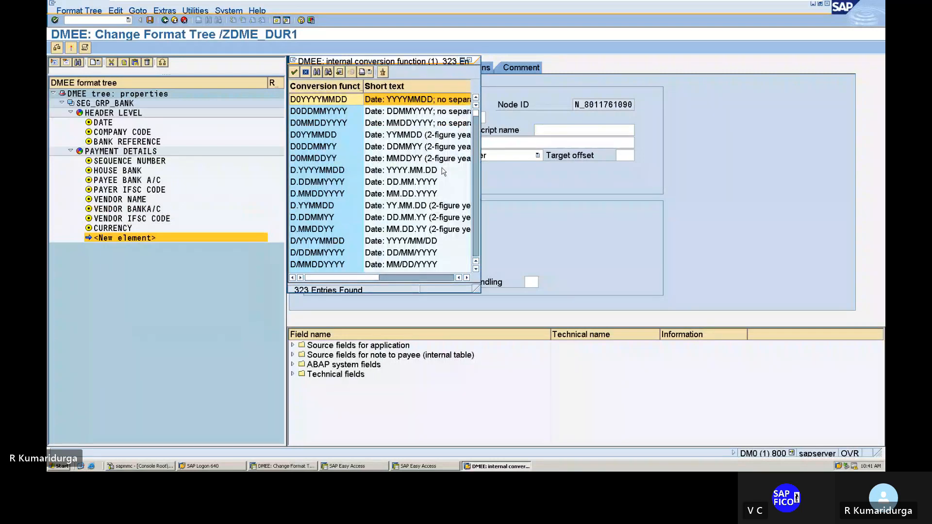
scroll(385, 176, "down", 2)
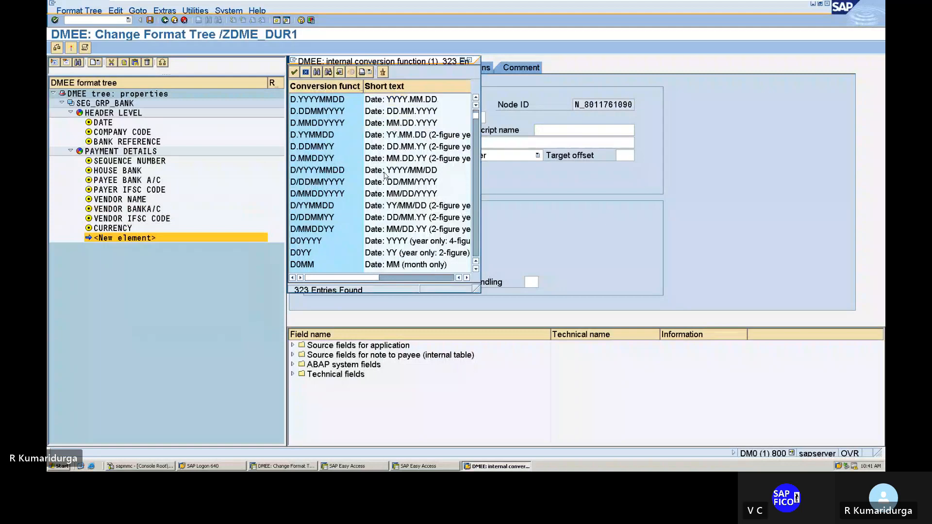
scroll(385, 176, "down", 2)
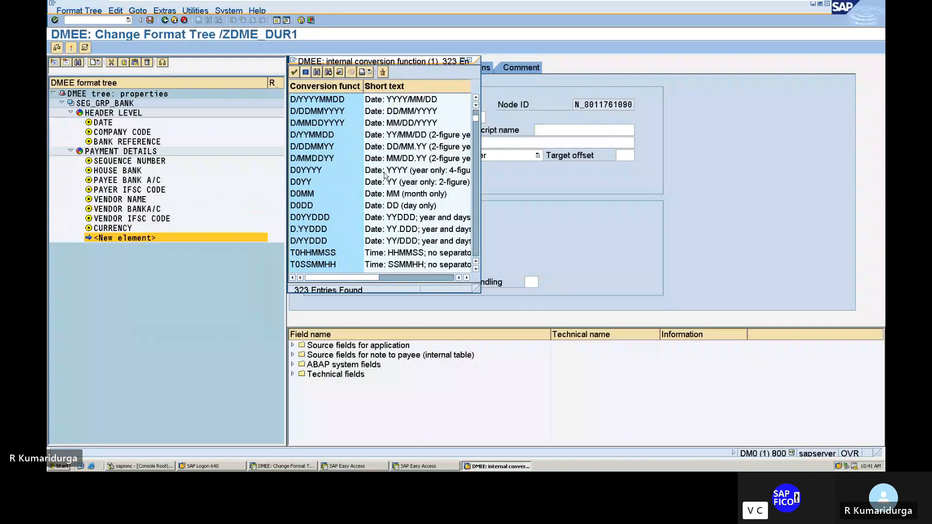
scroll(384, 176, "down", 2)
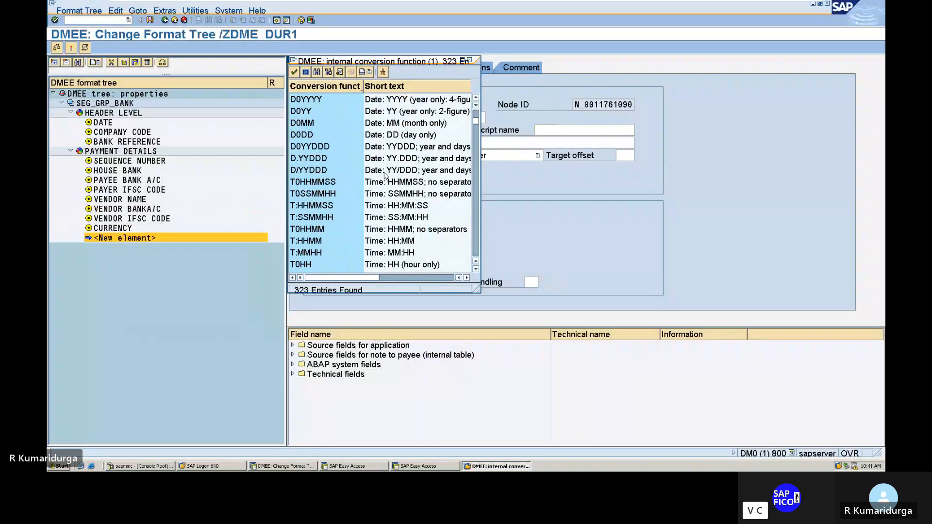
scroll(384, 175, "down", 4)
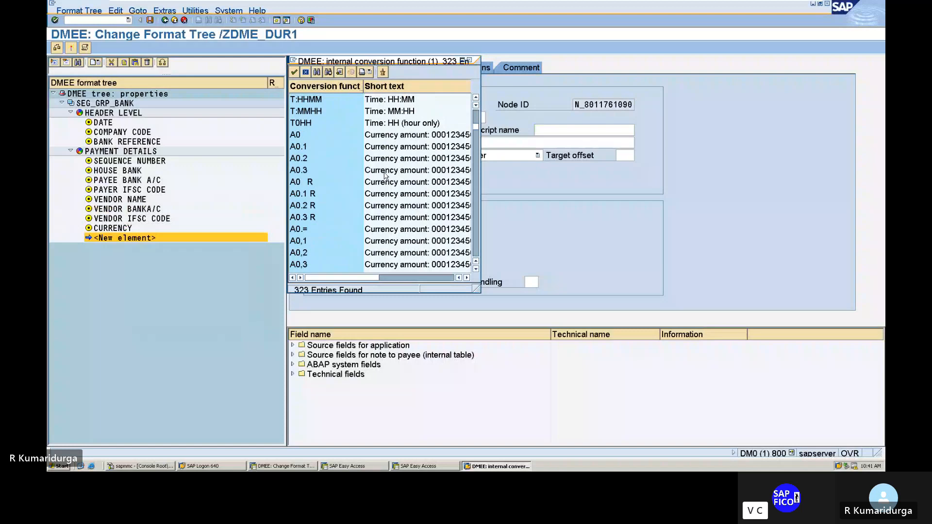
scroll(385, 175, "down", 2)
scroll(385, 175, "down", 8)
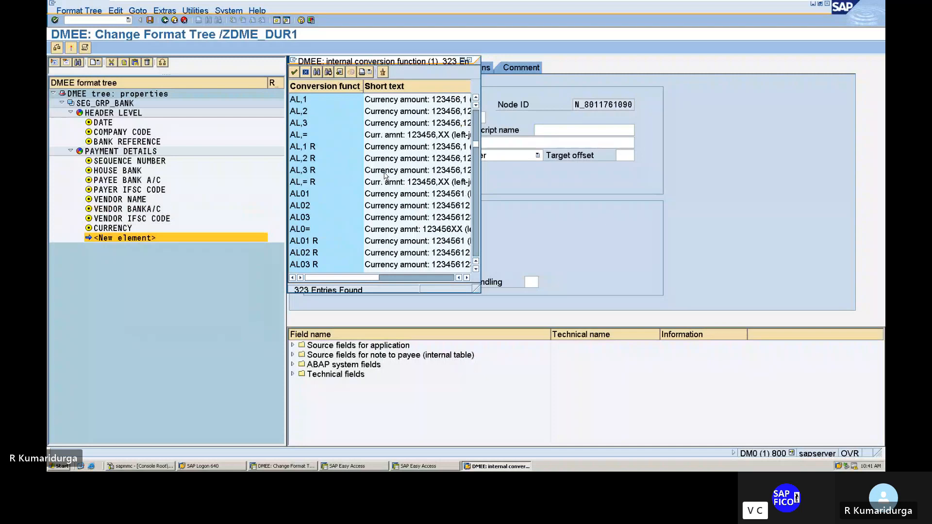
scroll(385, 177, "down", 15)
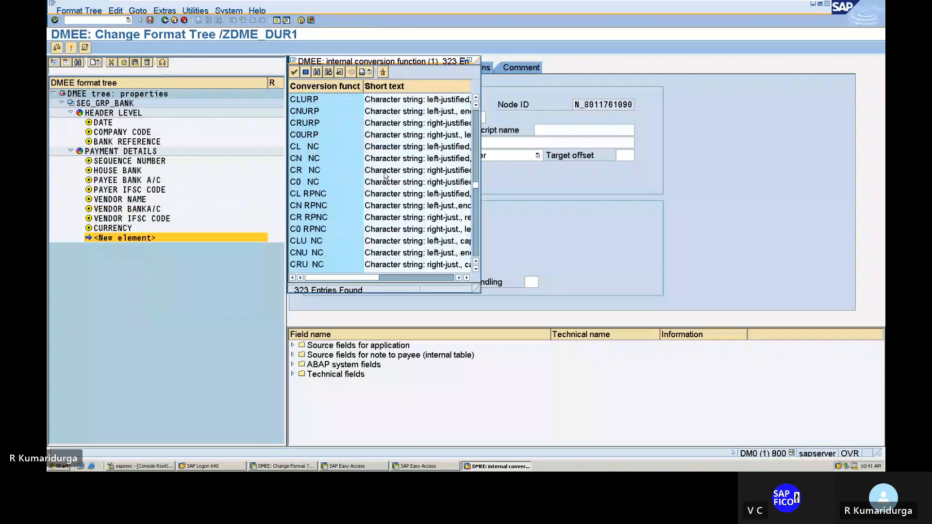
scroll(385, 176, "up", 15)
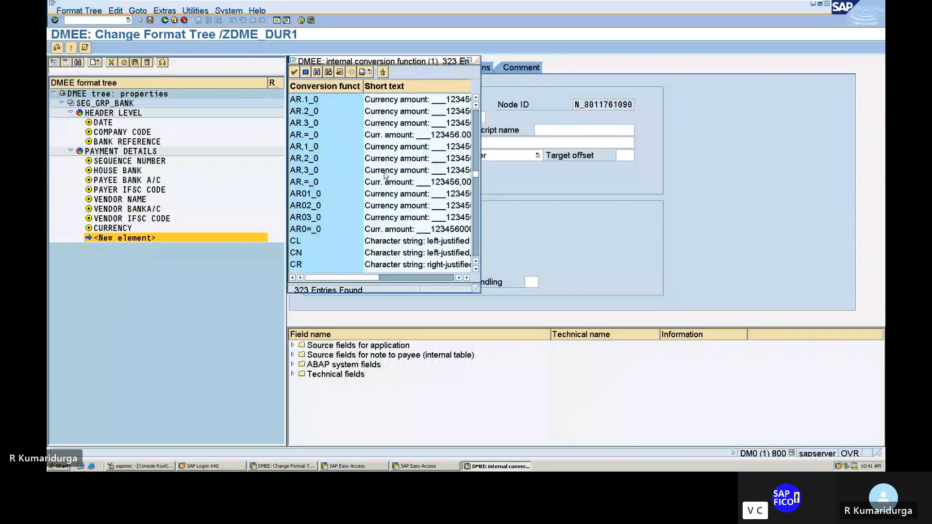
left_click(305, 159)
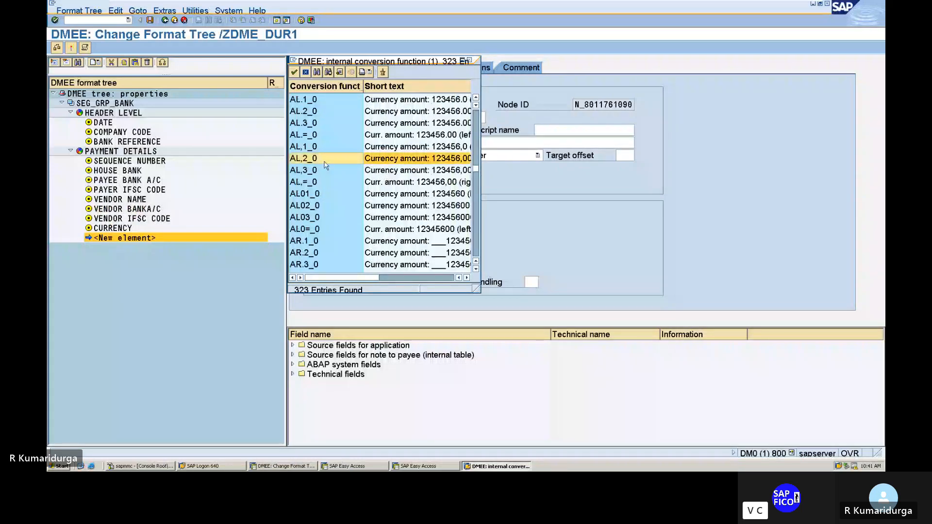
scroll(325, 165, "up", 2)
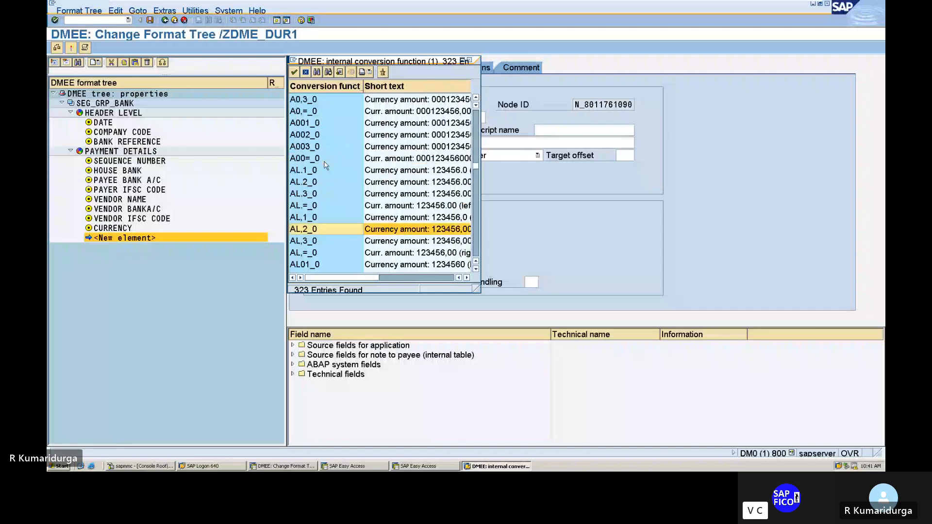
scroll(325, 165, "up", 1)
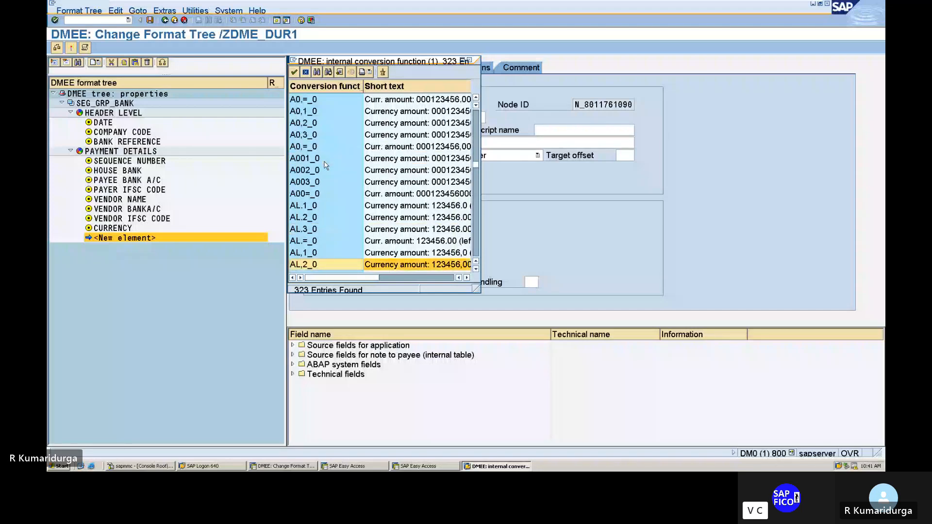
scroll(325, 165, "up", 3)
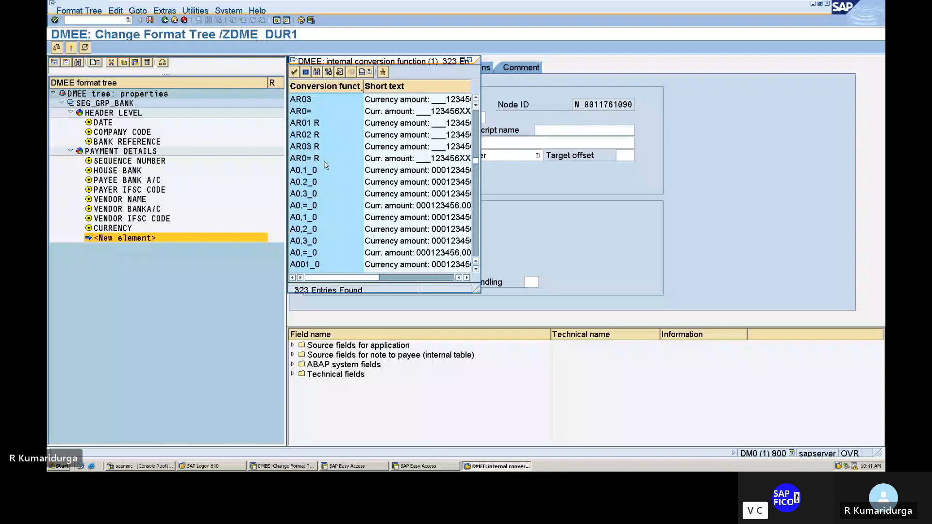
scroll(325, 165, "up", 1)
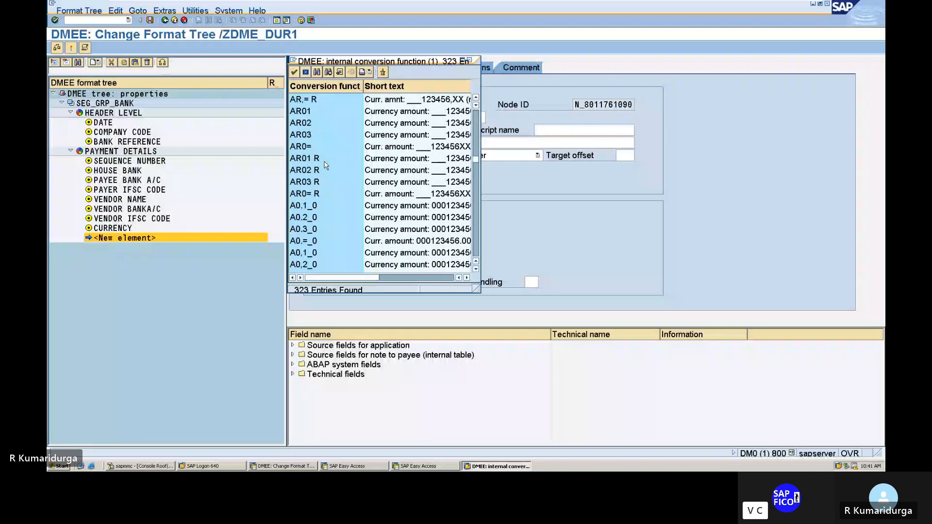
scroll(325, 166, "up", 5)
scroll(327, 165, "up", 2)
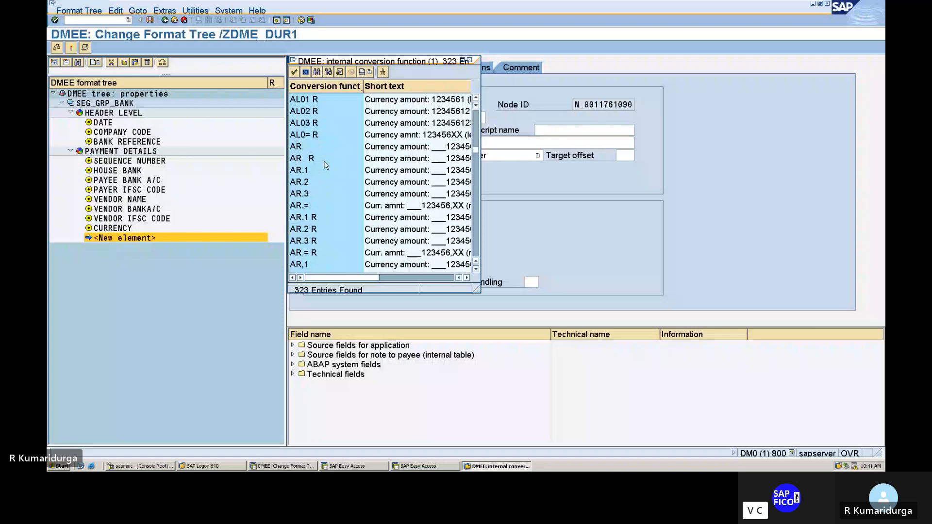
scroll(326, 166, "up", 2)
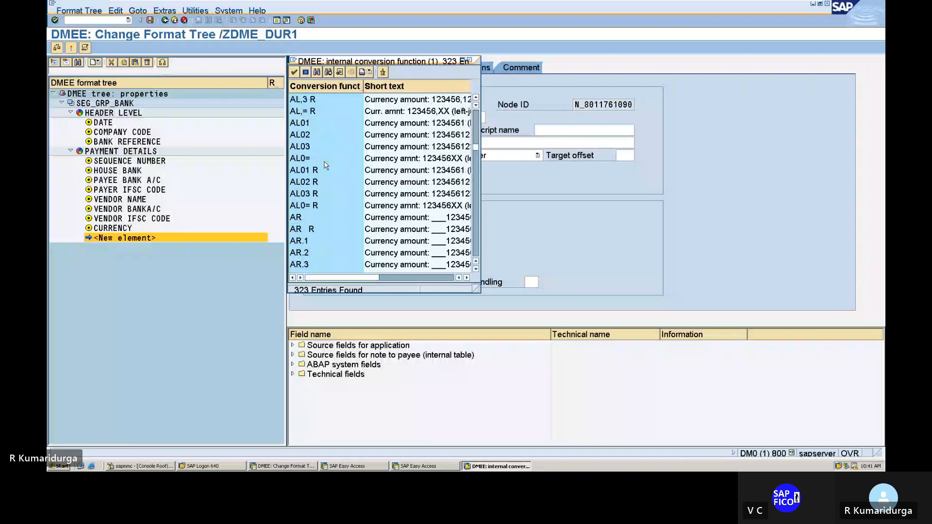
scroll(326, 166, "up", 1)
left_click(302, 126)
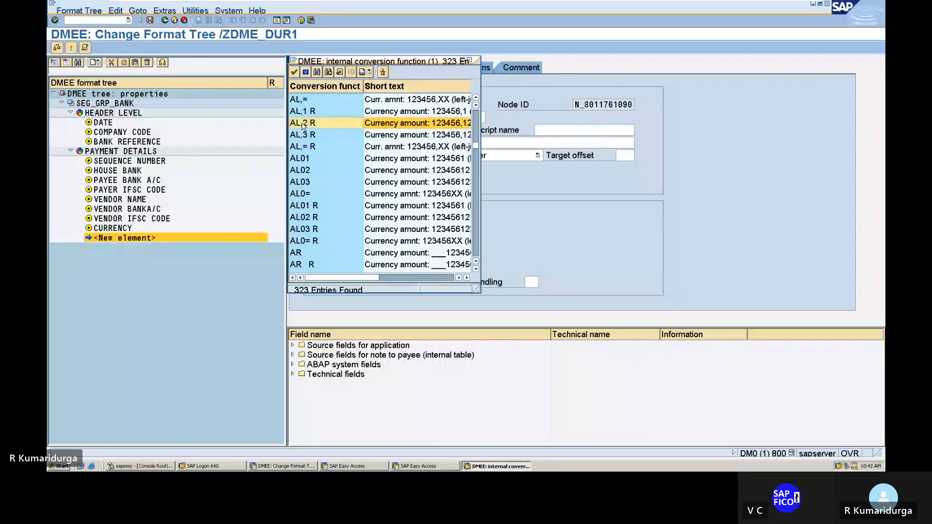
scroll(329, 128, "up", 1)
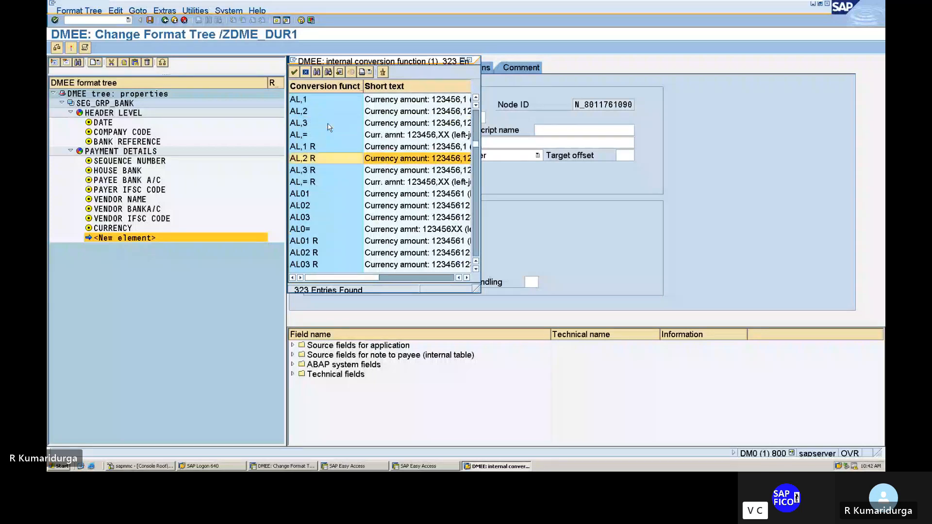
left_click(300, 112)
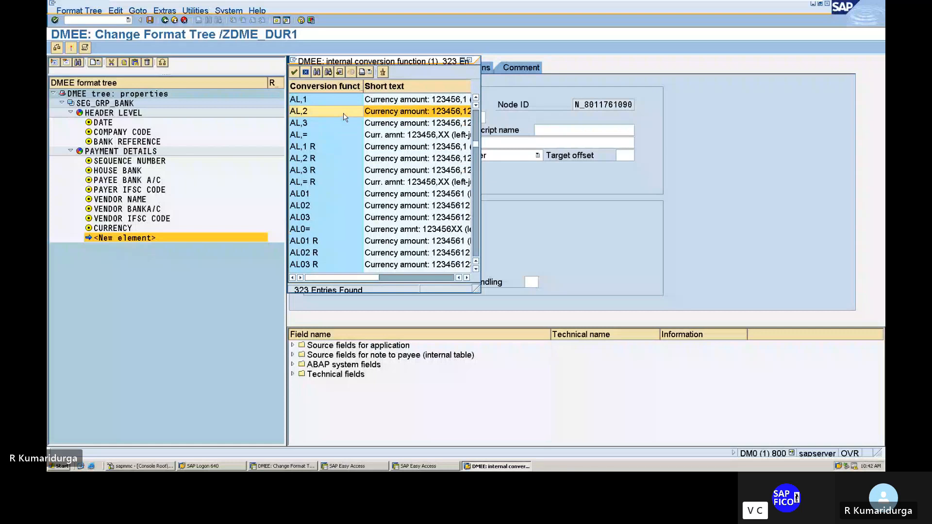
double_click(345, 117)
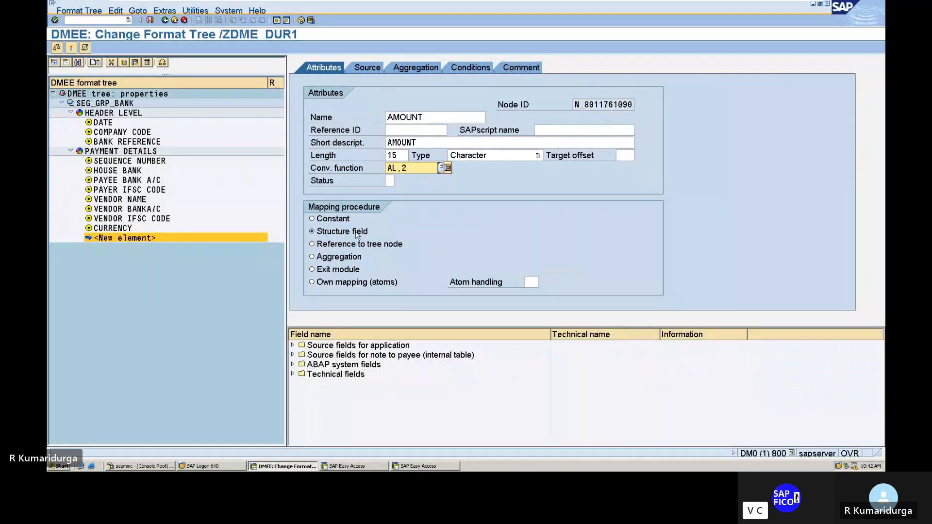
left_click(364, 70)
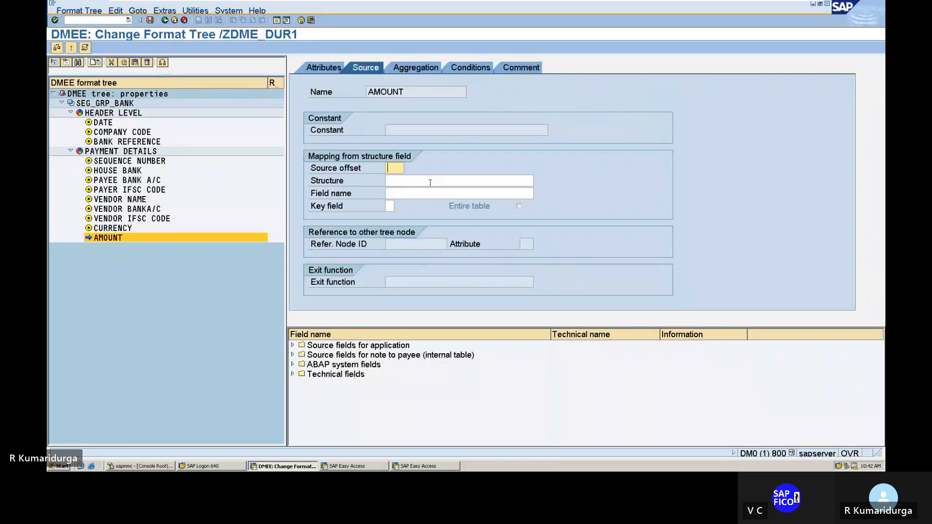
Step: Map the AMOUNT element's source to structure FPAYH, field RWBTR
left_click(430, 183)
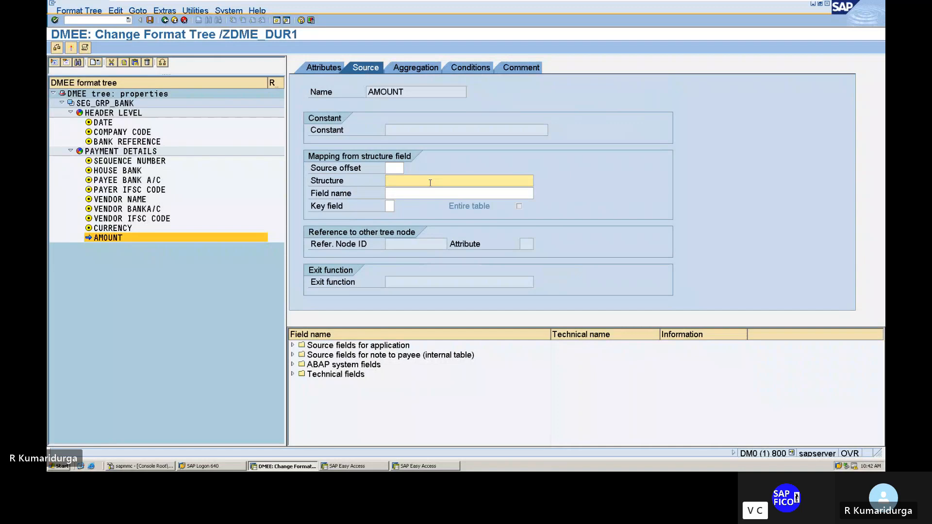
type("F")
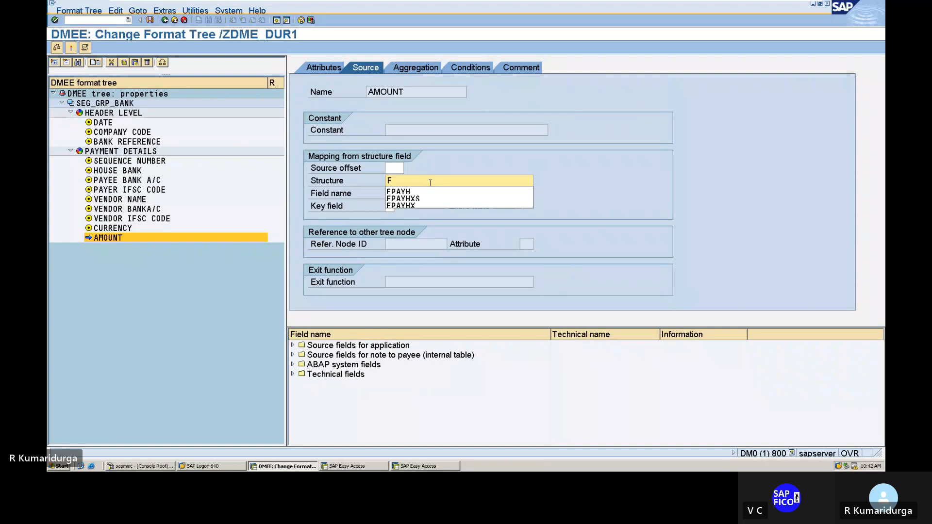
key("Down")
key("Tab")
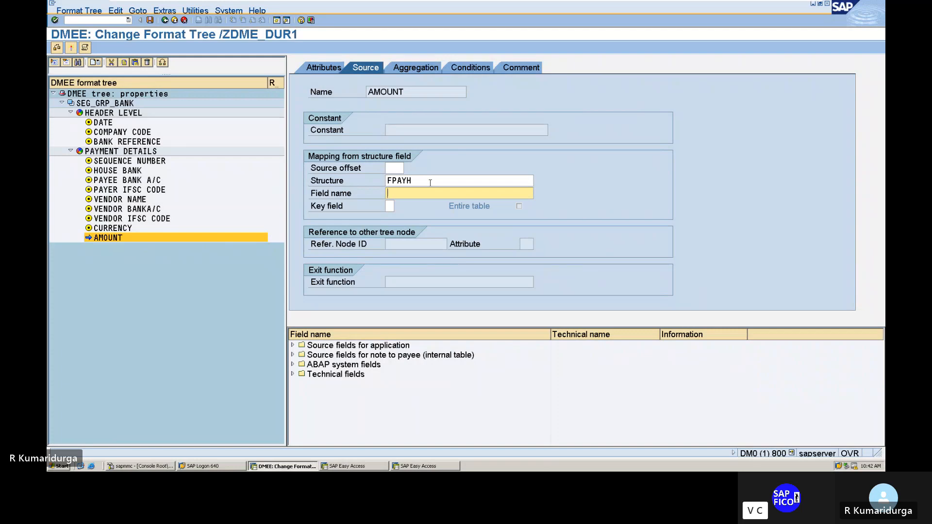
type("RW")
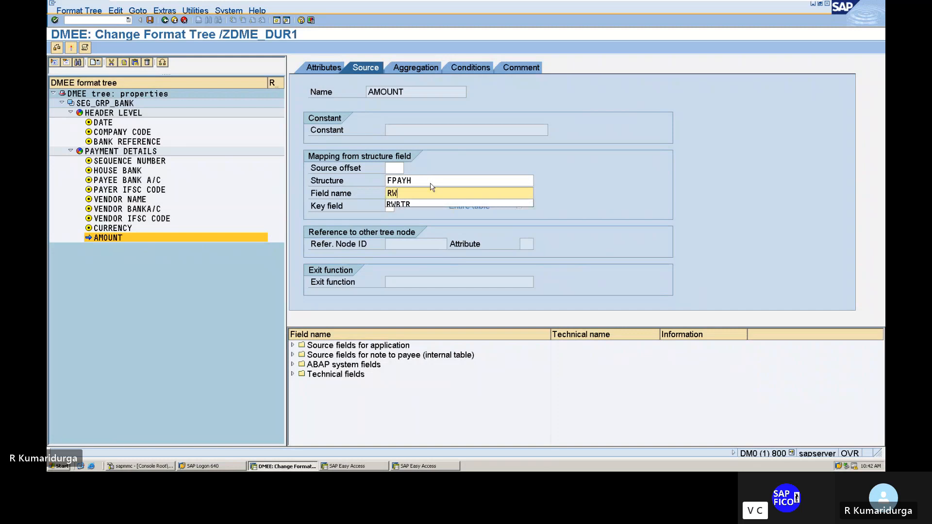
key("Down")
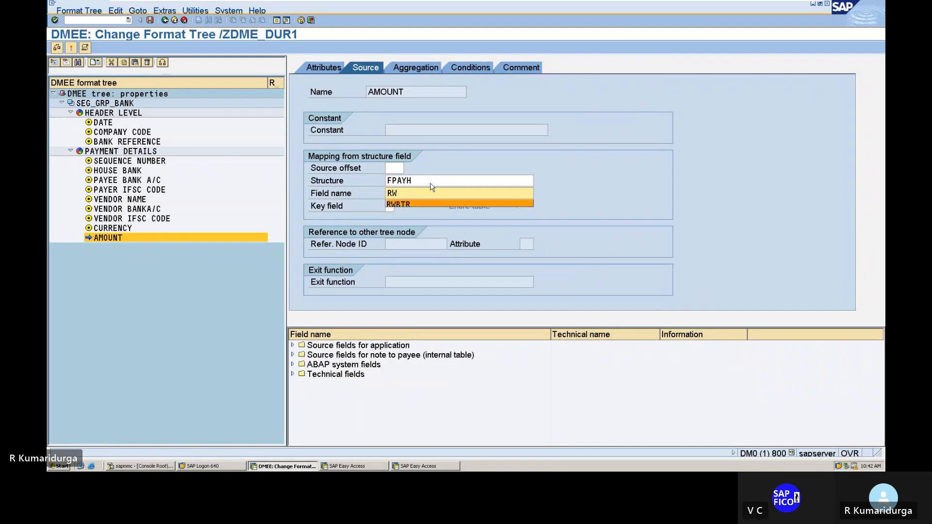
key("Return")
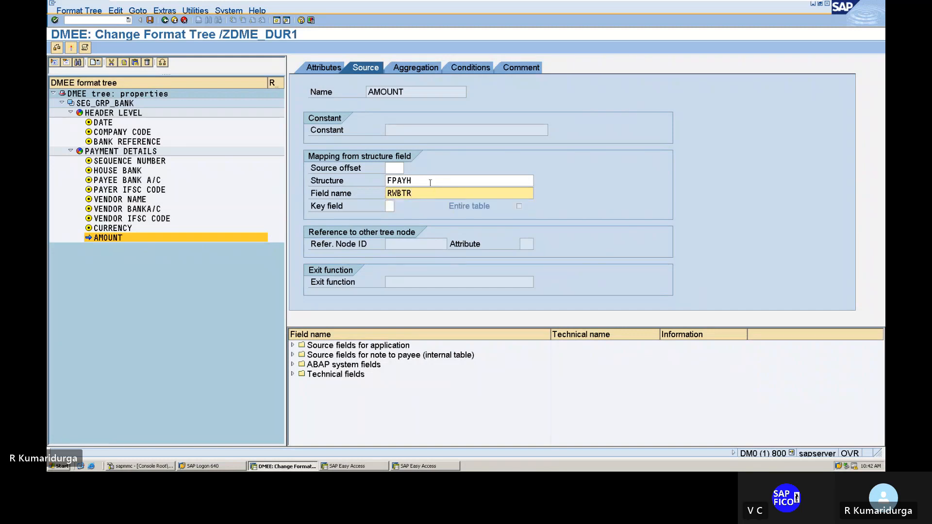
key("Return")
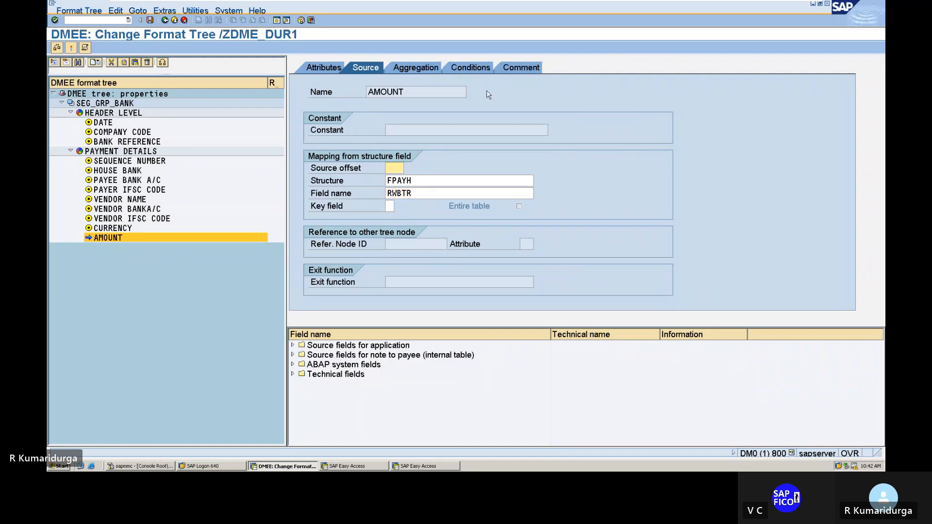
Step: Add the comment "AMOUNT FOR DATA MEDIUM EXCHANGE" to the AMOUNT element and return to its attributes
left_click(516, 69)
type("A")
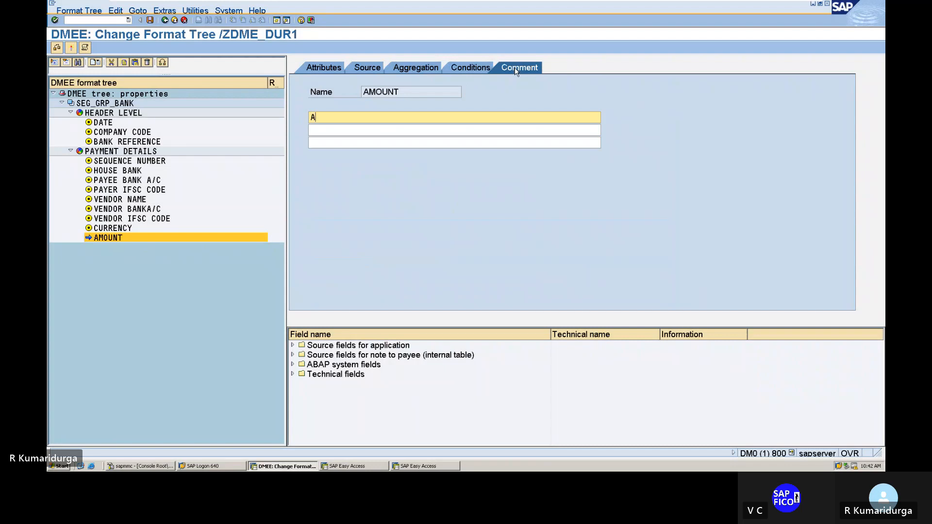
type("MOUN")
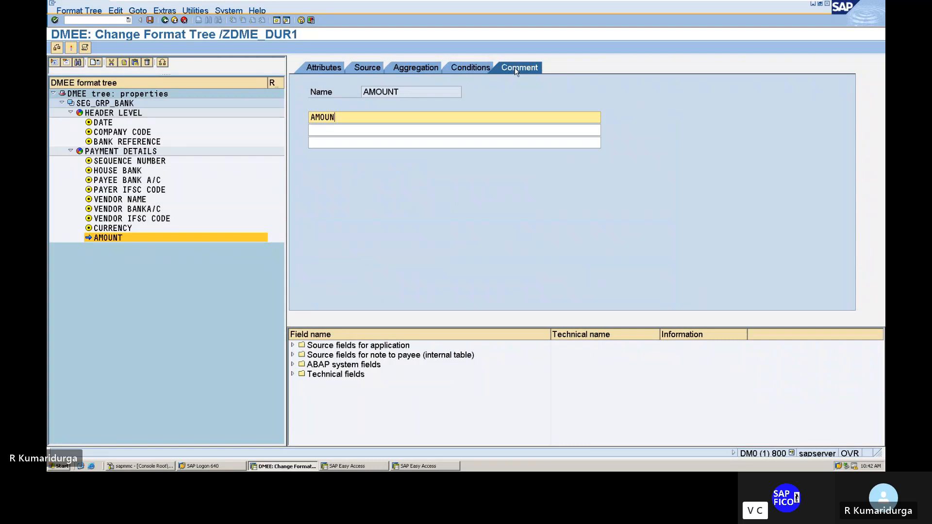
type("T FOR DATA MEDIUM")
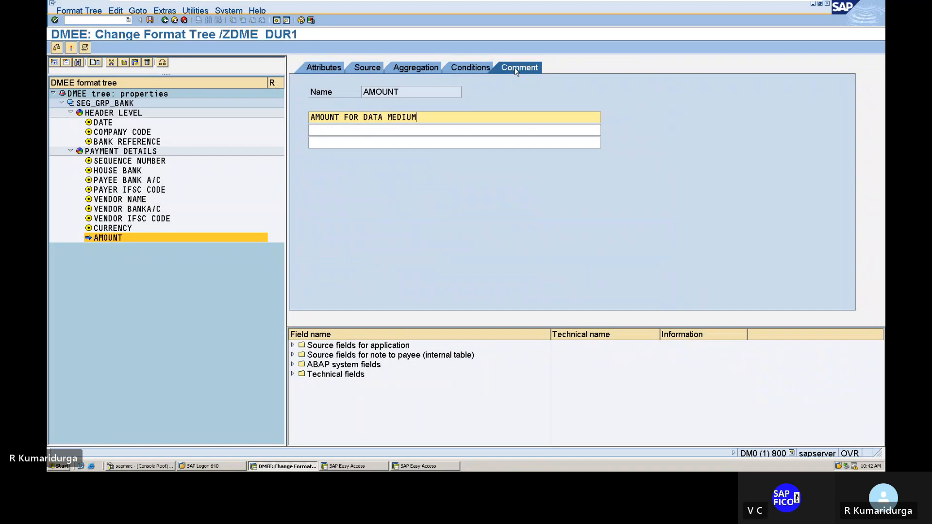
type(" EXCH")
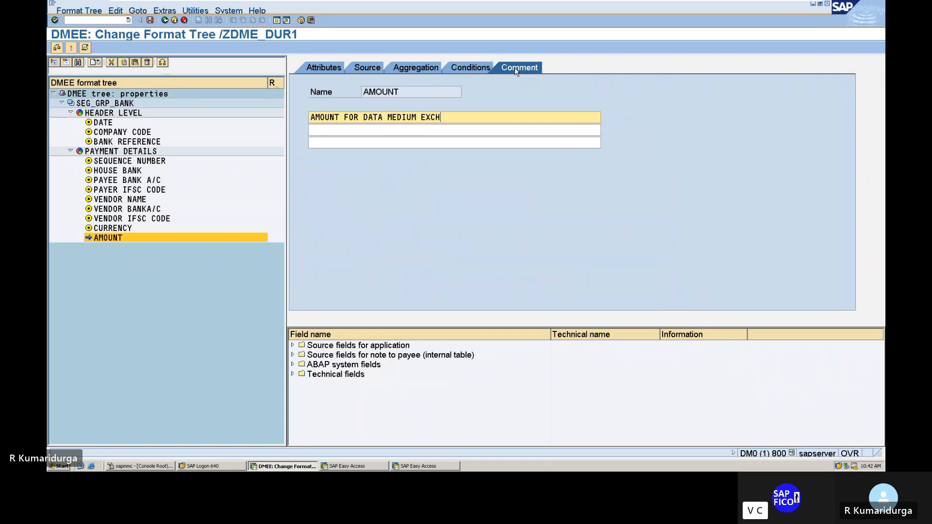
type("ANGE")
left_click(323, 67)
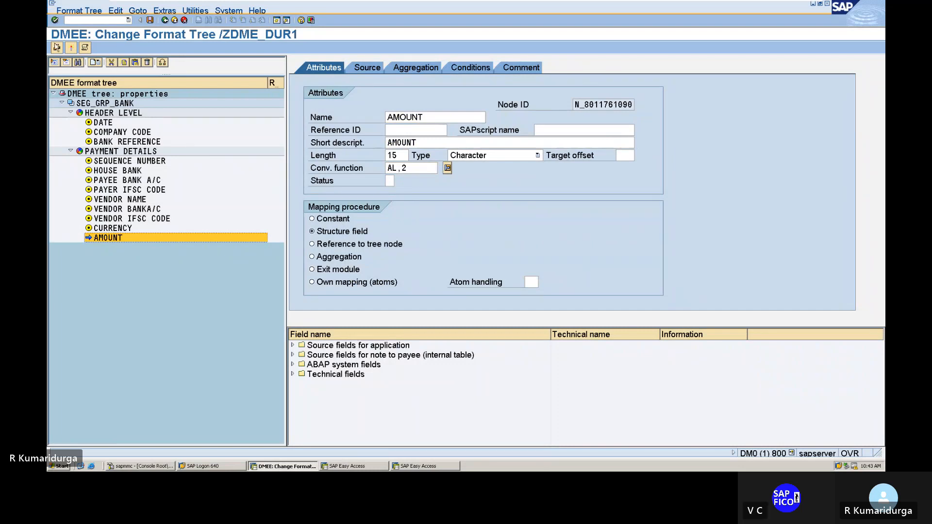
Step: Check the format tree for errors and change the PAYER IFSC CODE element's source structure to FPAYHX
left_click(57, 51)
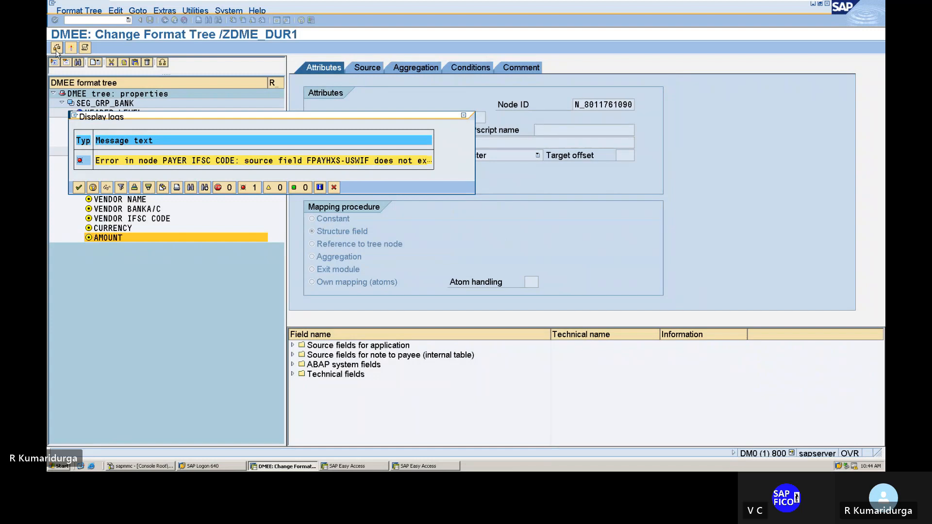
left_click(463, 117)
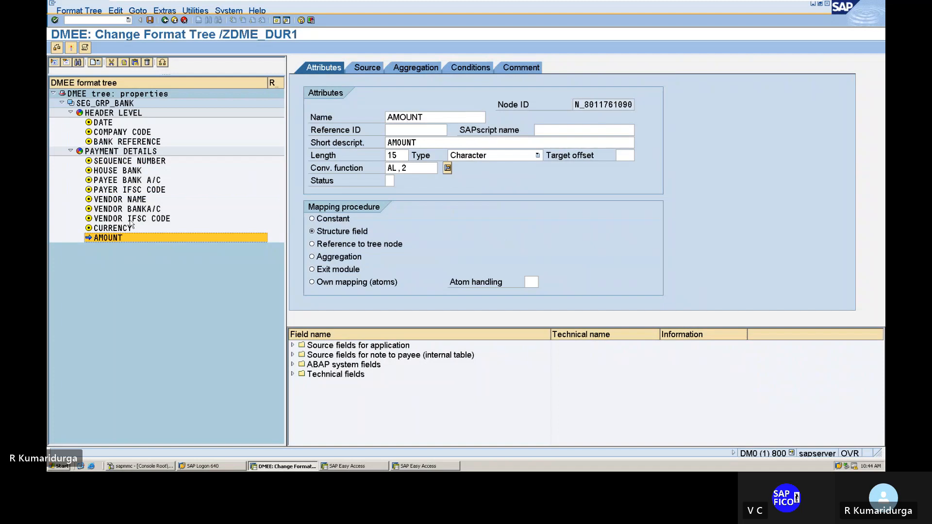
left_click(129, 190)
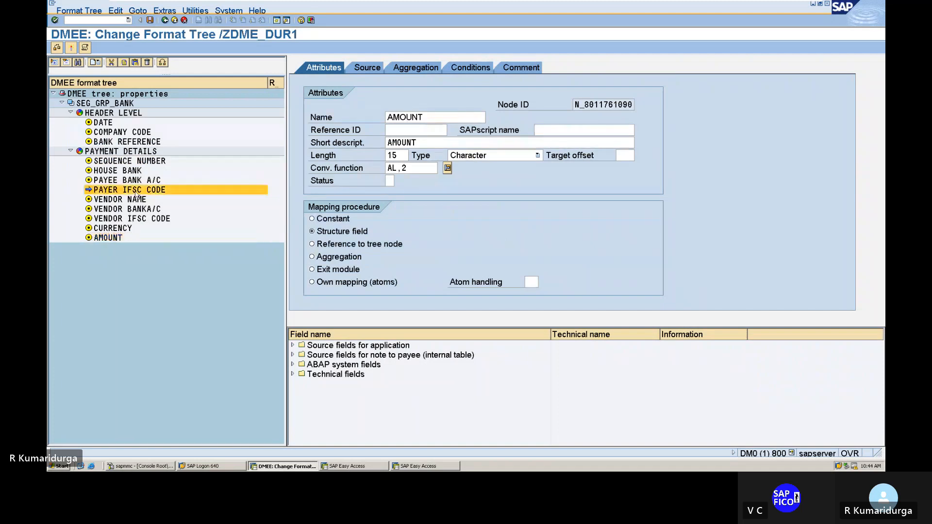
left_click(371, 70)
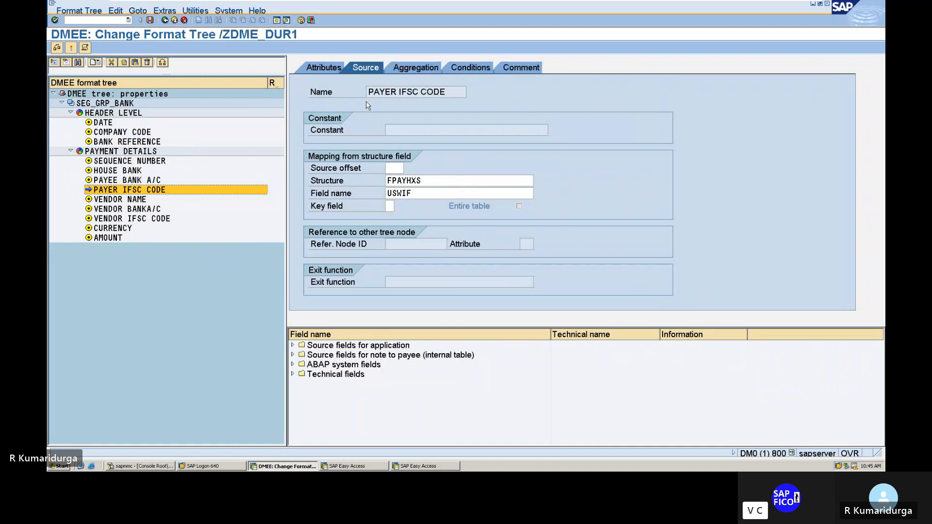
left_click(436, 178)
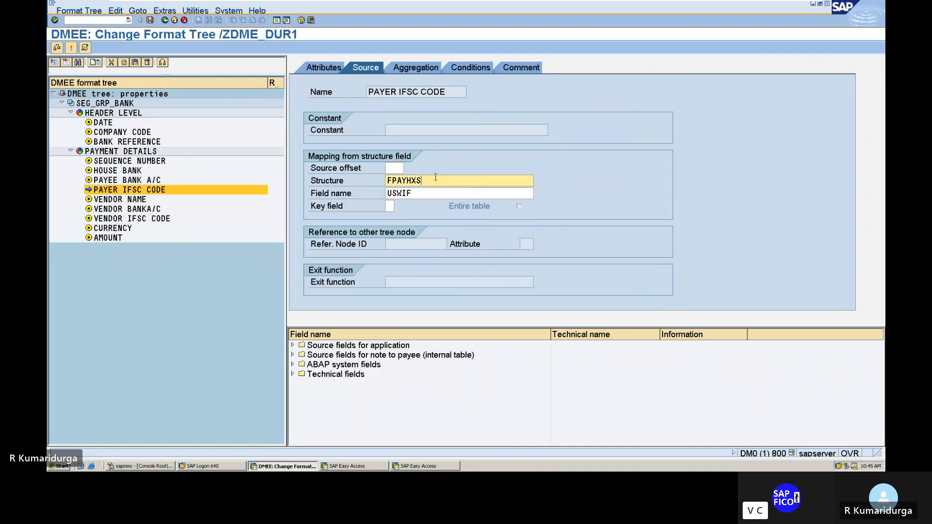
key("BackSpace")
key("Return")
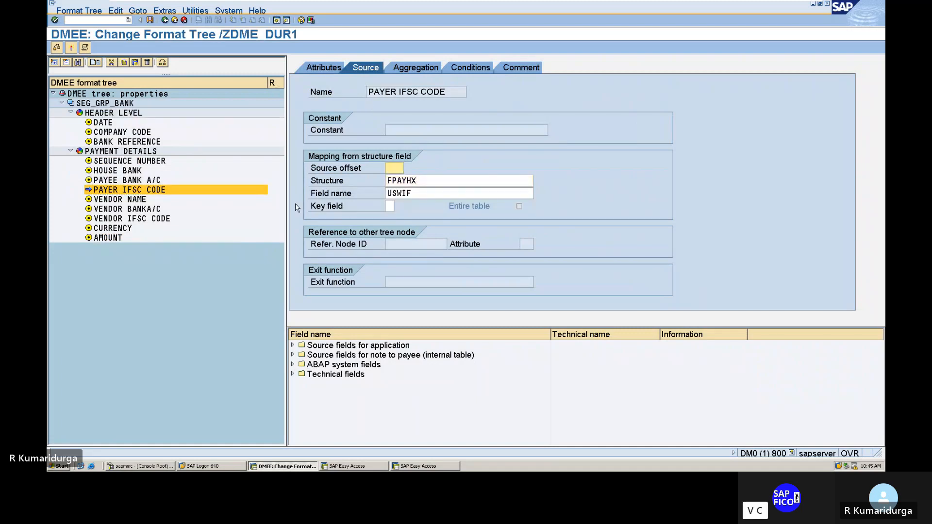
left_click(329, 67)
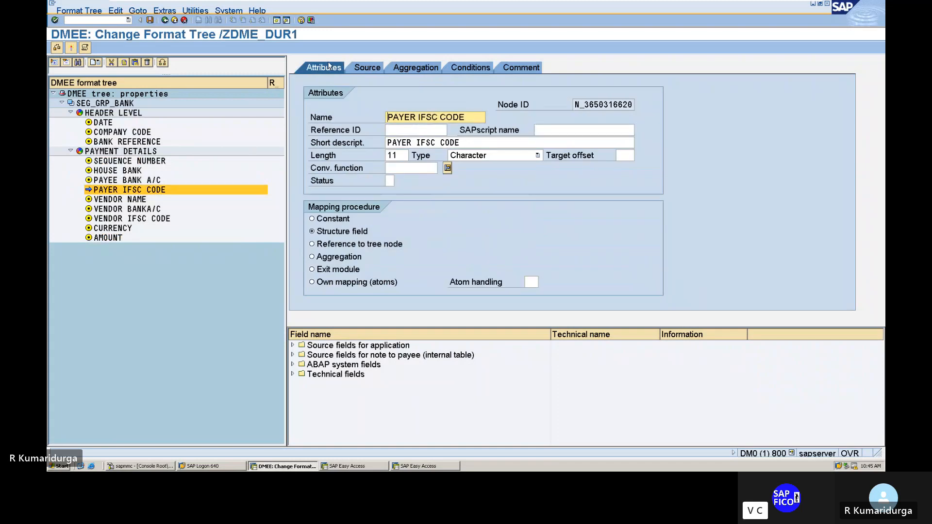
Step: Recheck the consistency of format tree /ZDME_DUR1 and activate it
left_click(56, 47)
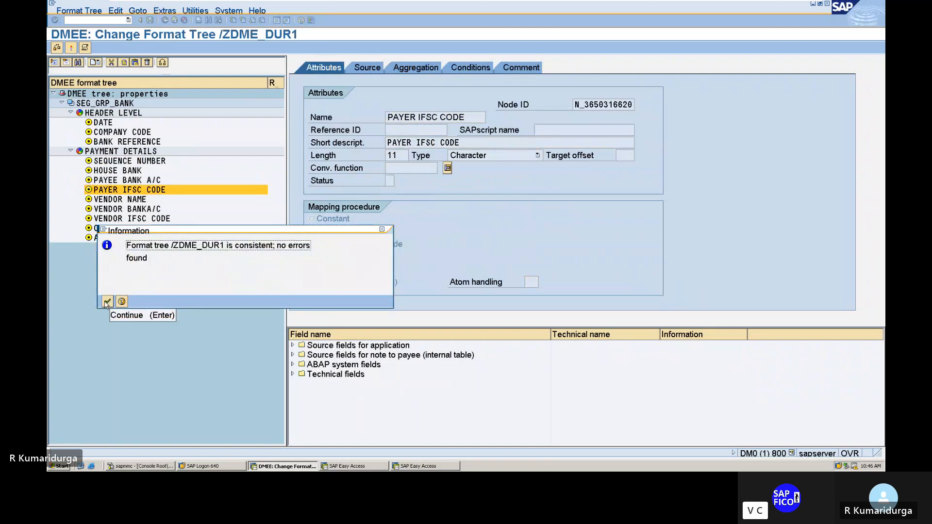
left_click(107, 302)
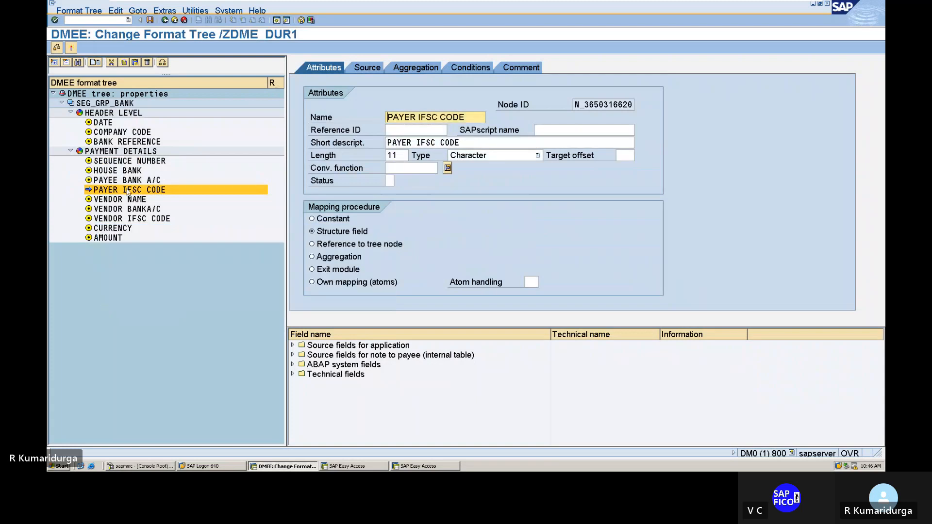
left_click(71, 49)
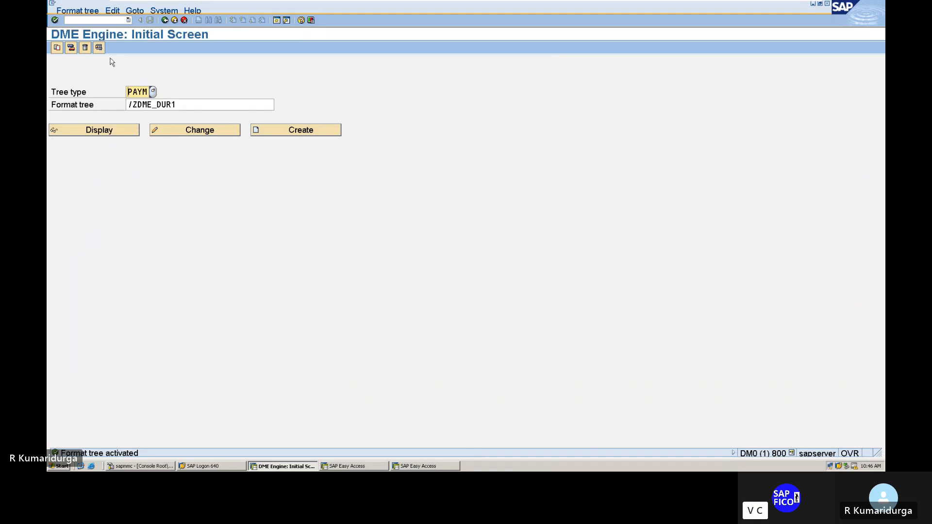
Step: Leave the current transaction, restart transaction DMEE and open format tree /ZDME_DUR1 of type PAYM for changing
left_click(107, 18)
type("/N")
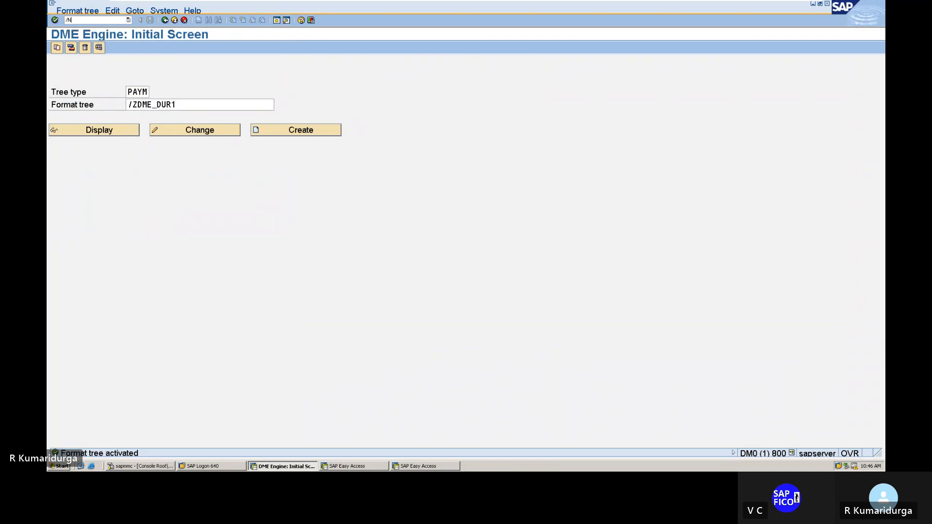
key("Return")
type("DMEE")
key("Return")
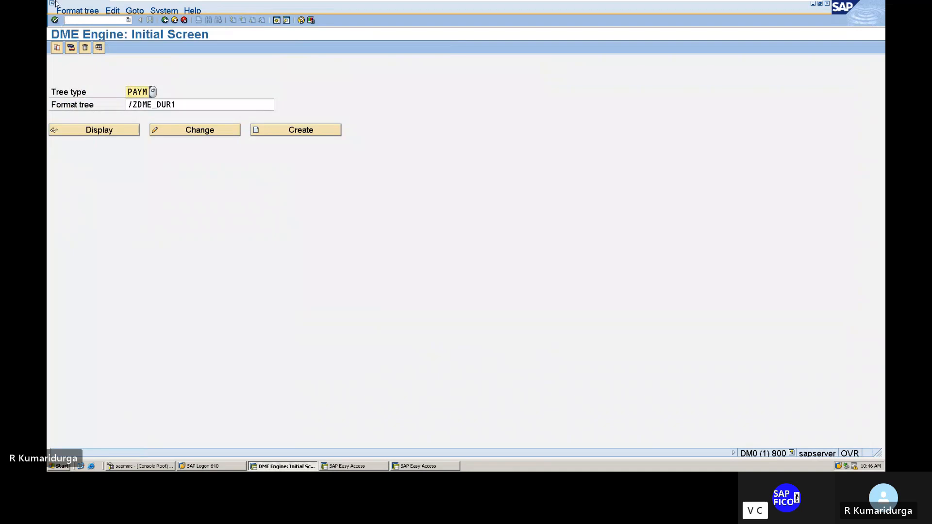
left_click(179, 130)
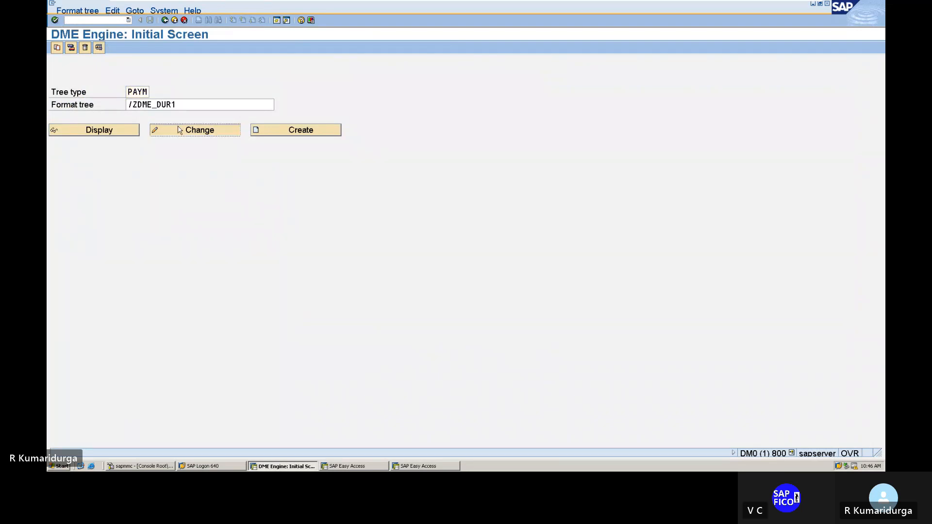
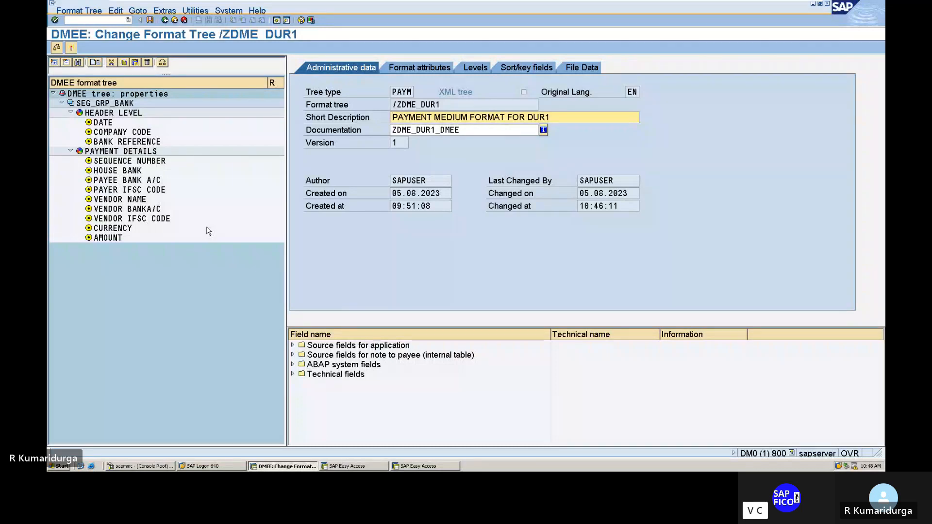
Step: Switch to the DATA MEDIUM EXCHANGE FORMAT TREE workbook, review its header, transaction and trailer node specifications, and return to the format tree
left_click(141, 113)
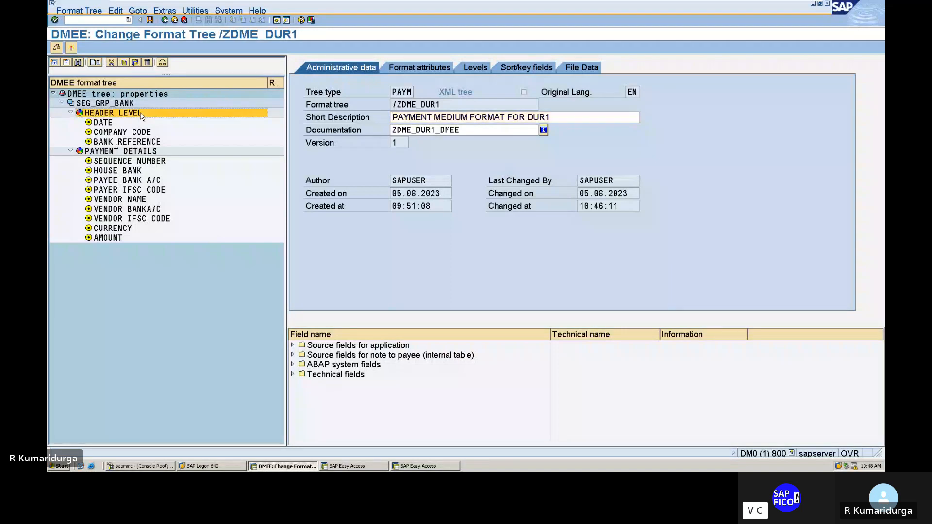
left_click(124, 154)
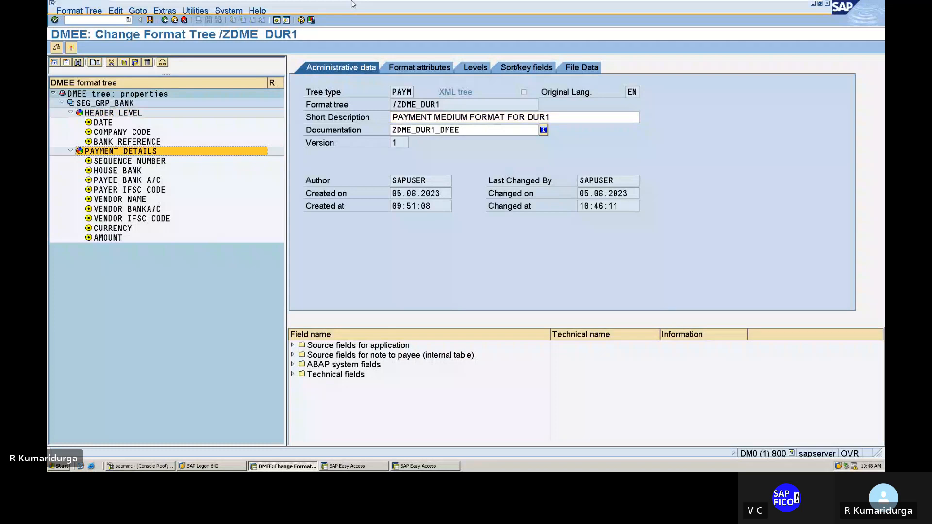
mouse_move(785, 5)
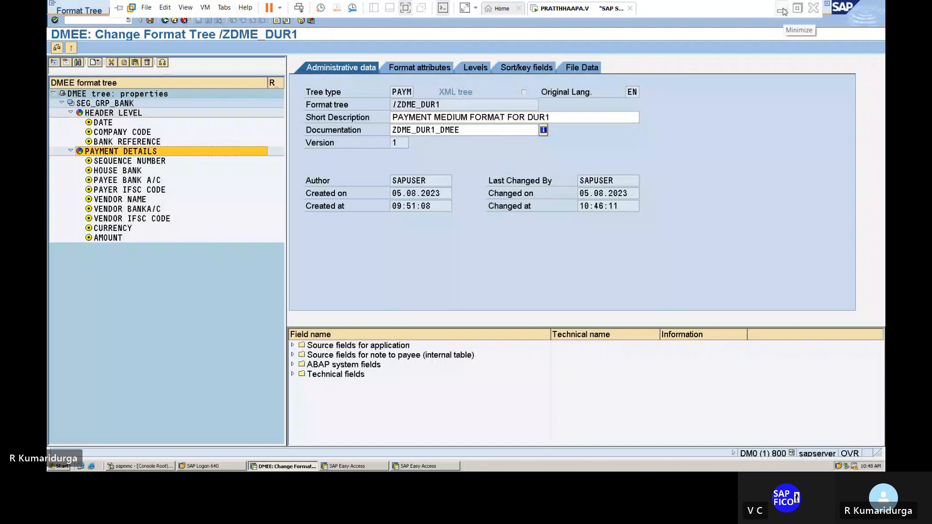
left_click(783, 11)
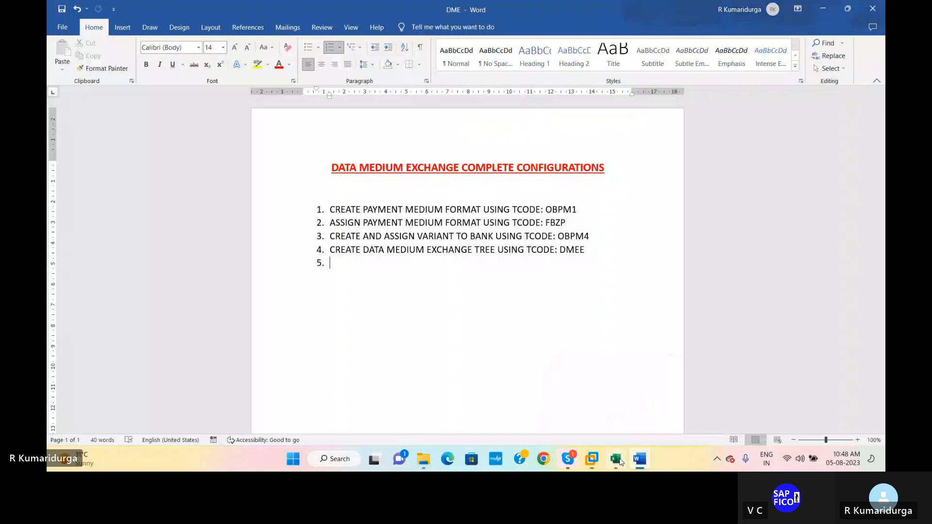
left_click(616, 459)
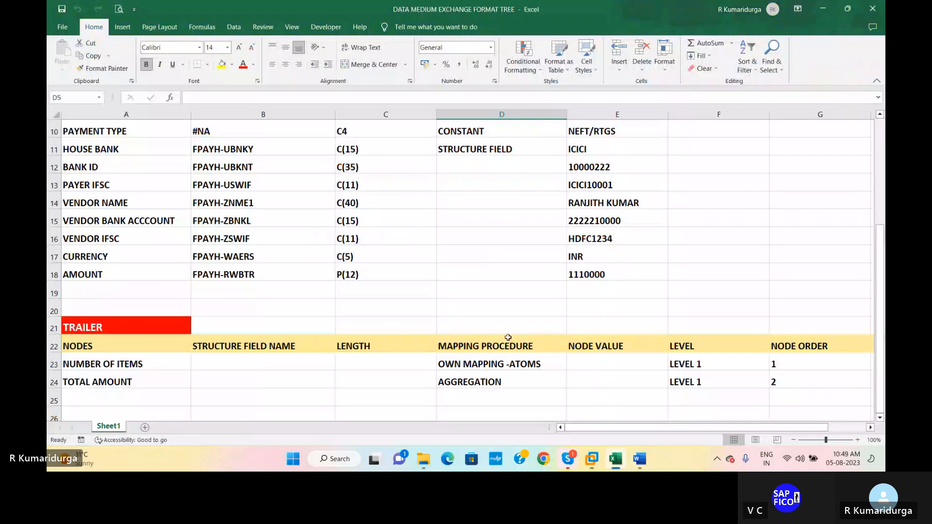
scroll(508, 337, "up", 3)
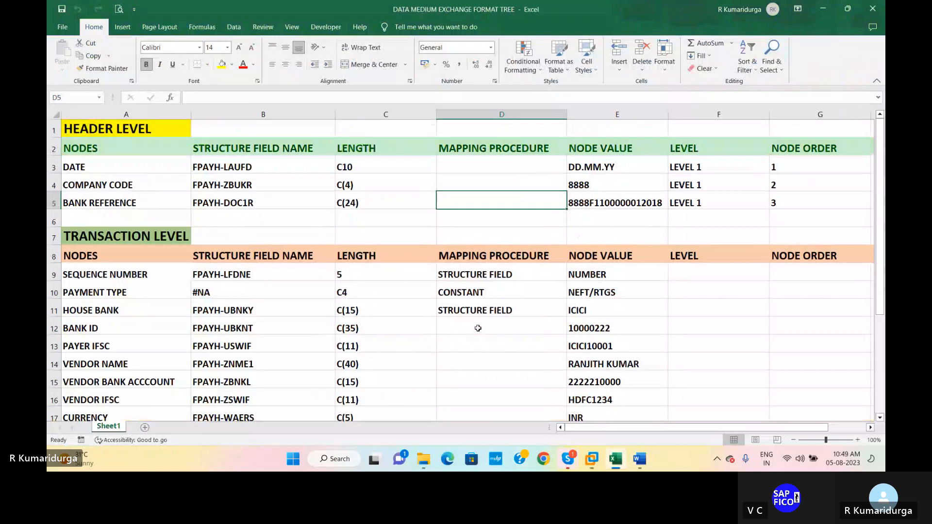
mouse_move(592, 459)
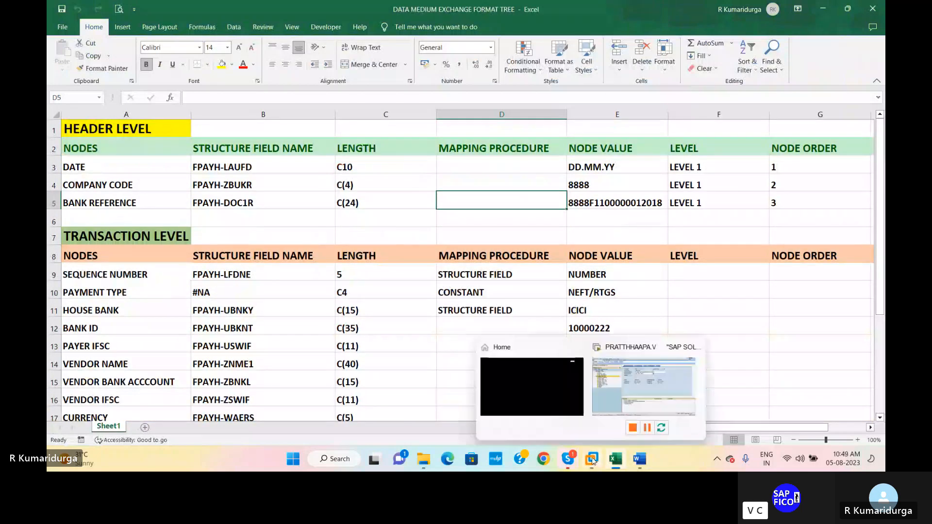
left_click(623, 374)
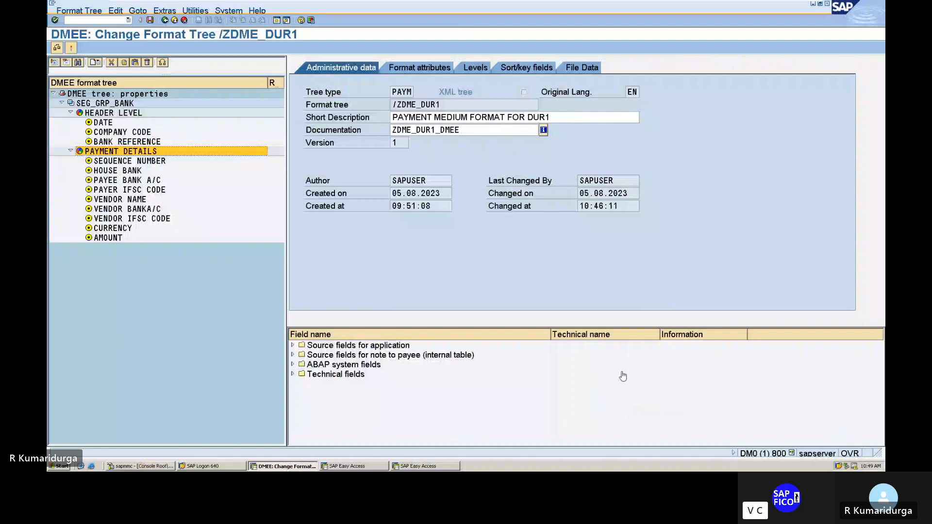
Step: Create a segment group at the same level as PAYMENT DETAILS and name it TRAILER
right_click(120, 156)
mouse_move(202, 160)
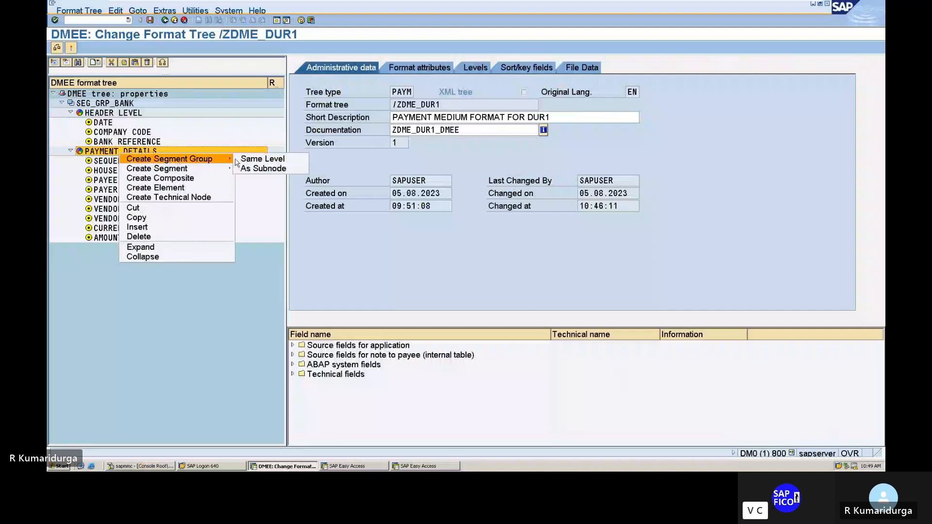
left_click(256, 160)
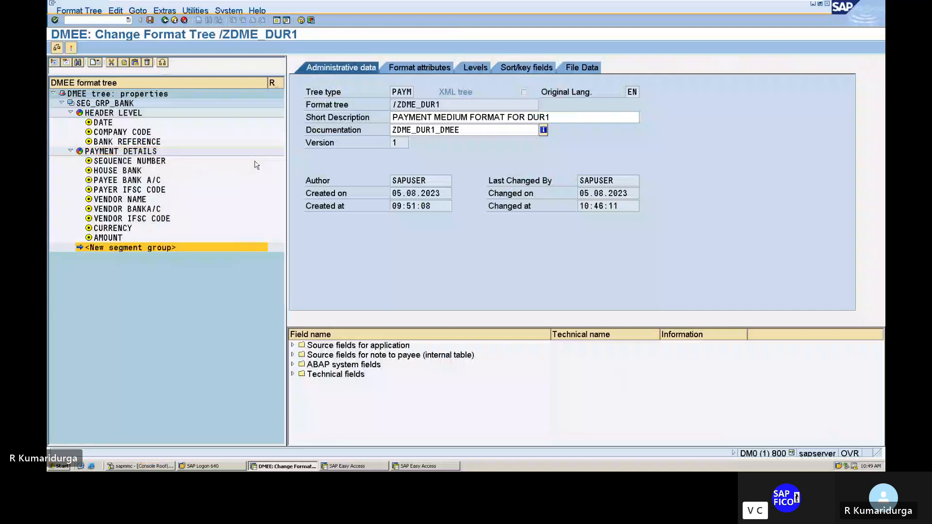
left_click(398, 104)
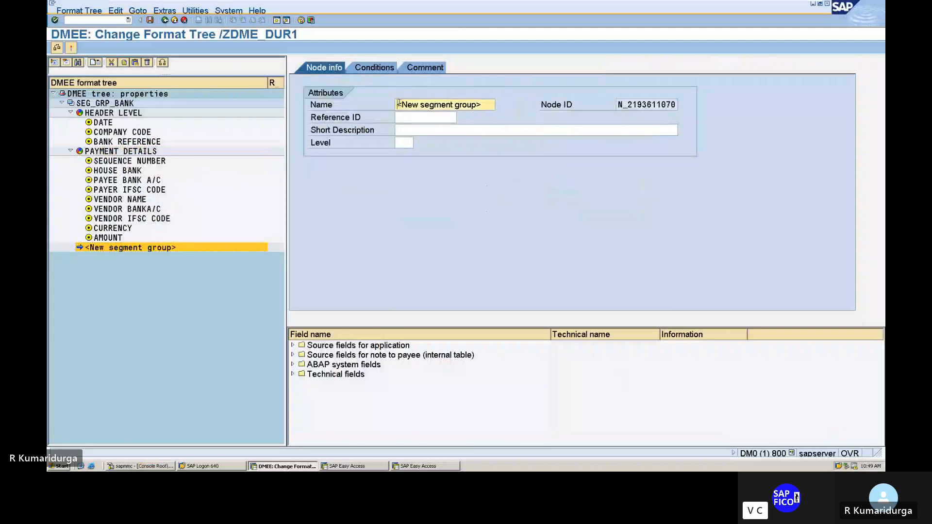
key("Delete")
key("Delete")
key("Delete")
key("Delete")
key("Delete")
key("Delete")
key("Delete")
key("Delete")
key("Delete")
key("Delete")
key("Delete")
key("Delete")
key("Delete")
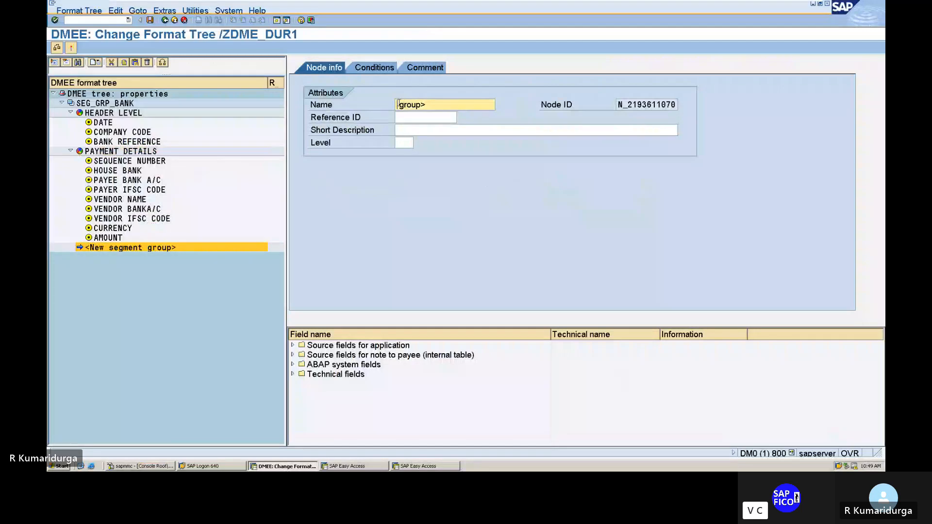
key("Delete")
key("Delete")
key("Delete")
key("Delete")
key("Delete")
key("Delete")
type("RAILER")
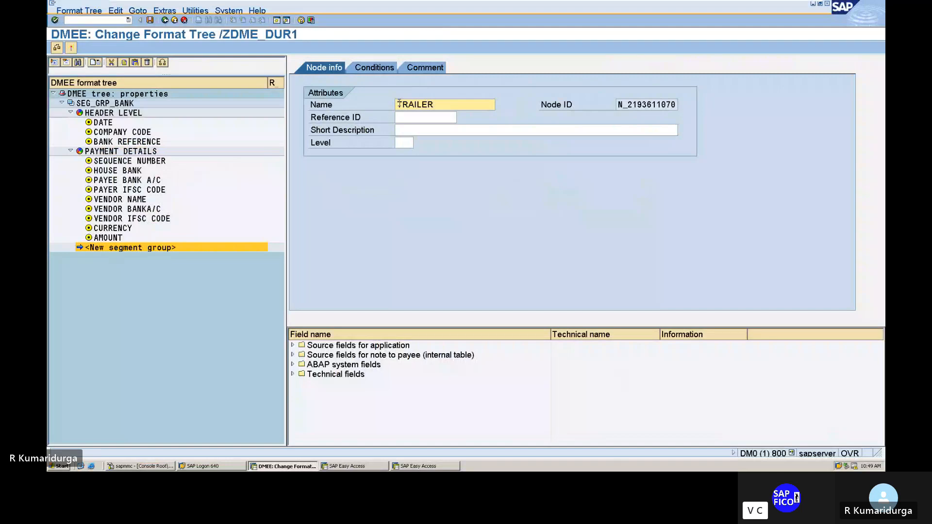
Step: Give the TRAILER segment group the short description TRAILER and level 1
key("Tab")
key("Tab")
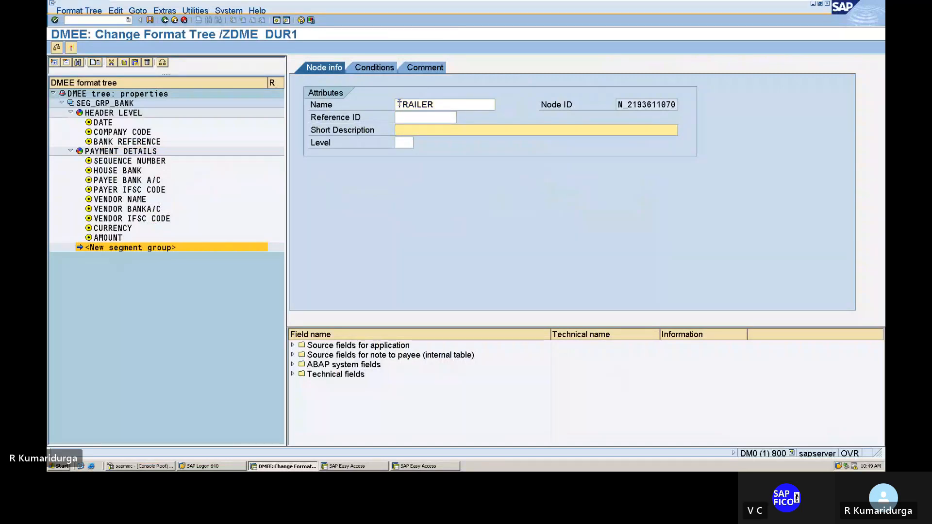
type("TRA")
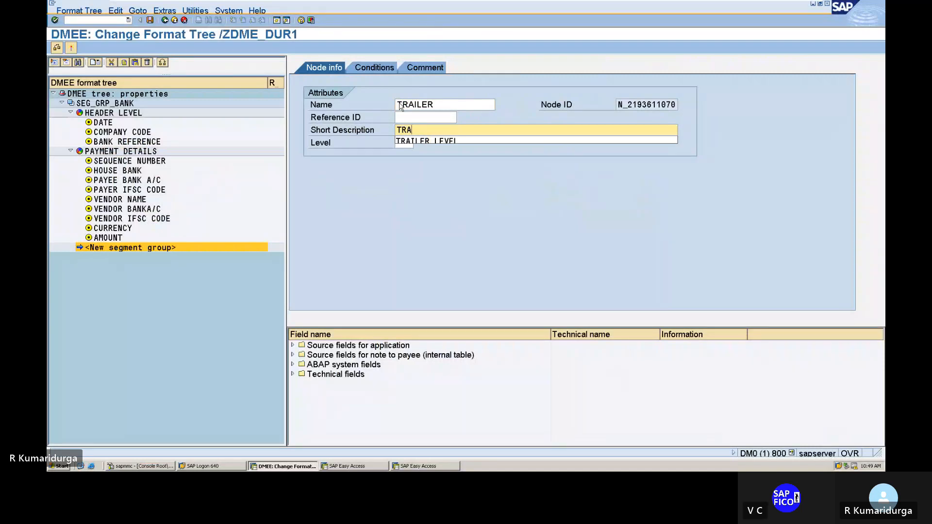
type("ILER LE")
key("BackSpace")
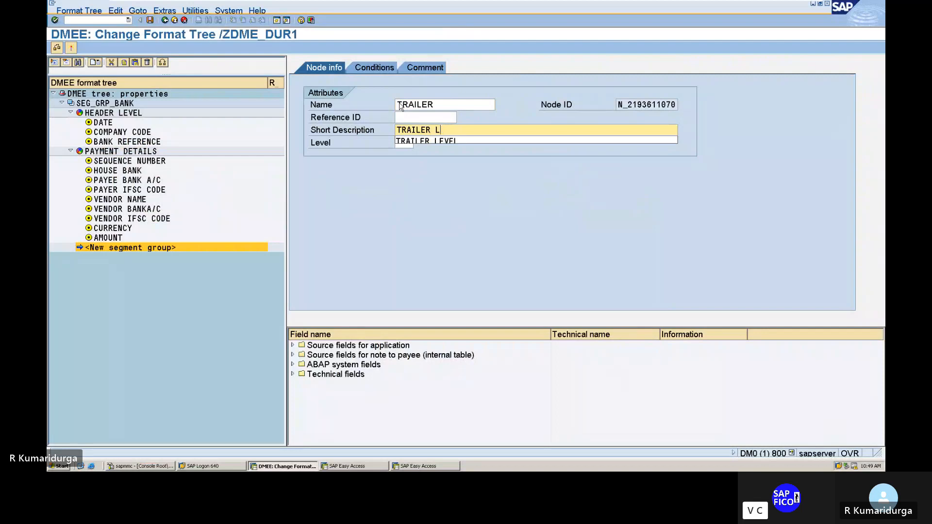
key("BackSpace")
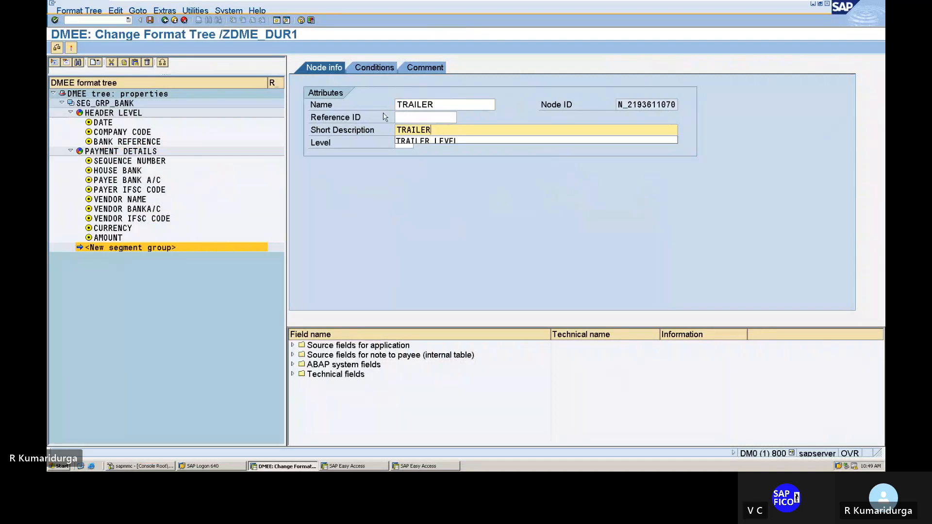
key("Tab")
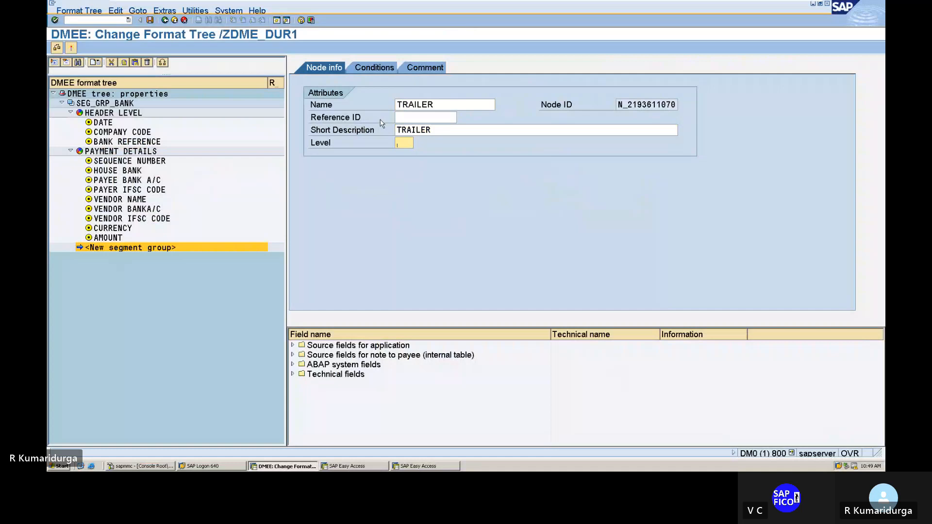
type("1")
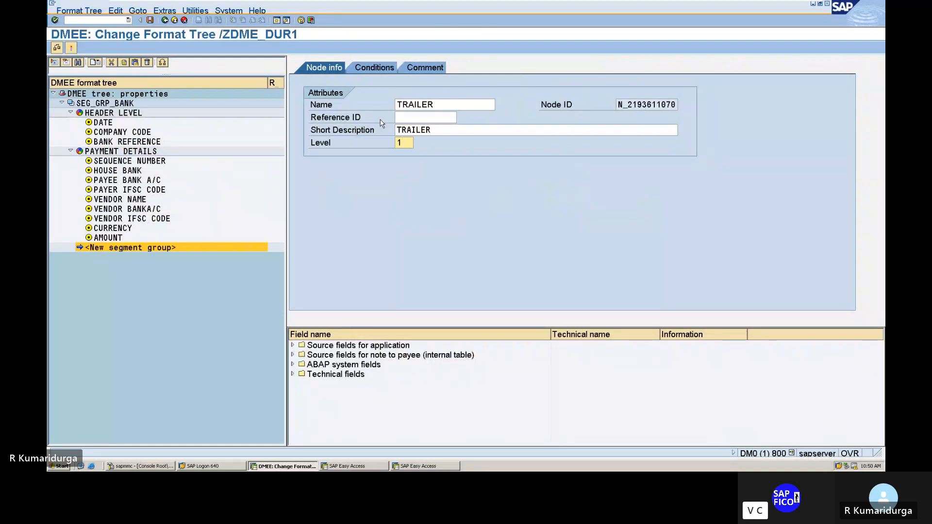
Step: Add the comment "TRAILER FOR DATA MEDIUM EXCHANGE" to the TRAILER segment group
left_click(425, 71)
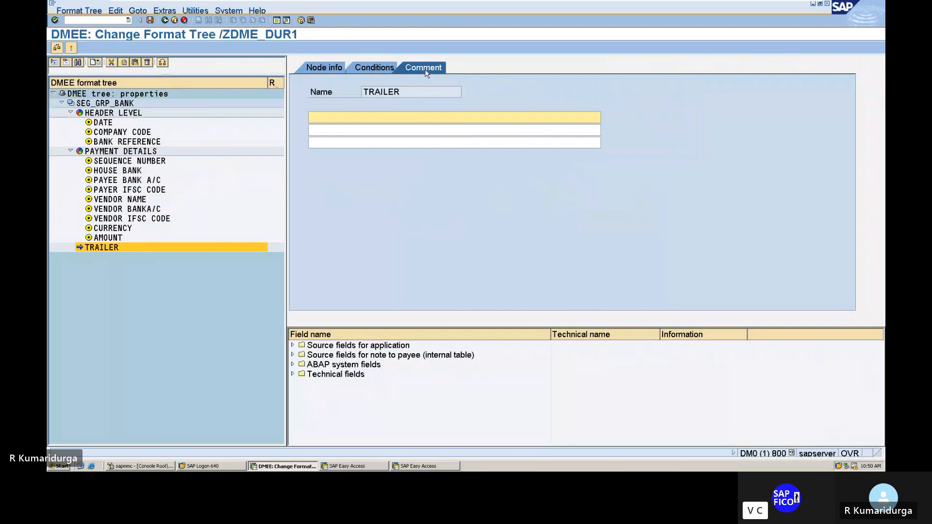
type("TRAILER FOR DAT")
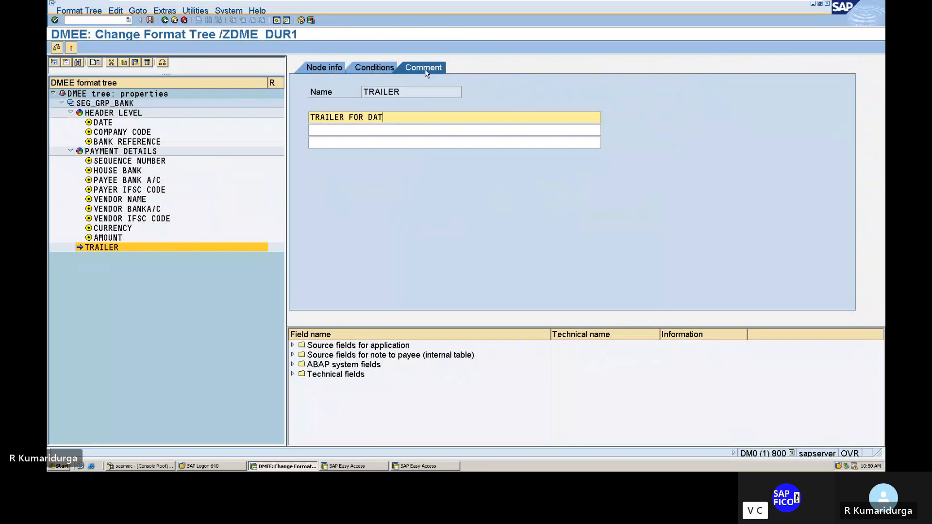
type("A UR")
key("BackSpace")
key("BackSpace")
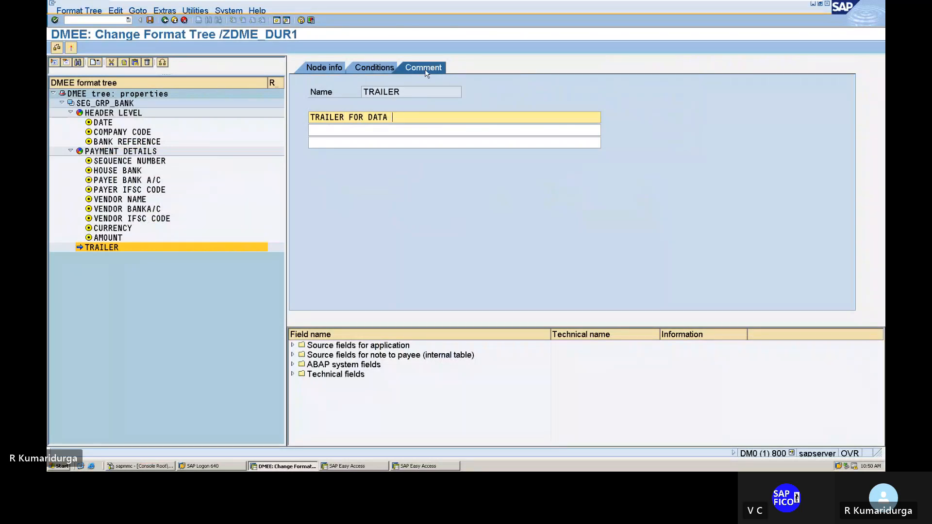
type("MEDIUM EX")
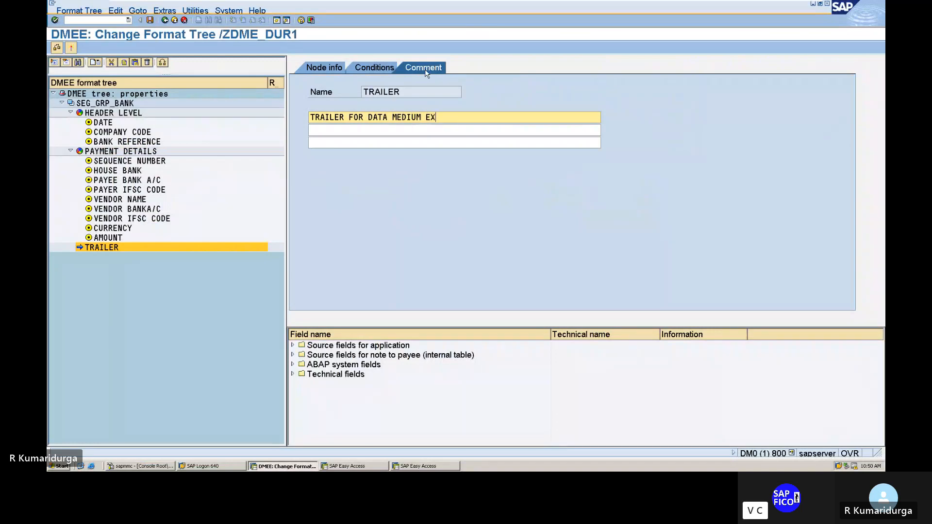
type("CHANGE")
key("Return")
Step: Return to the TRAILER group's attributes and check format tree /ZDME_DUR1 for errors
left_click(306, 67)
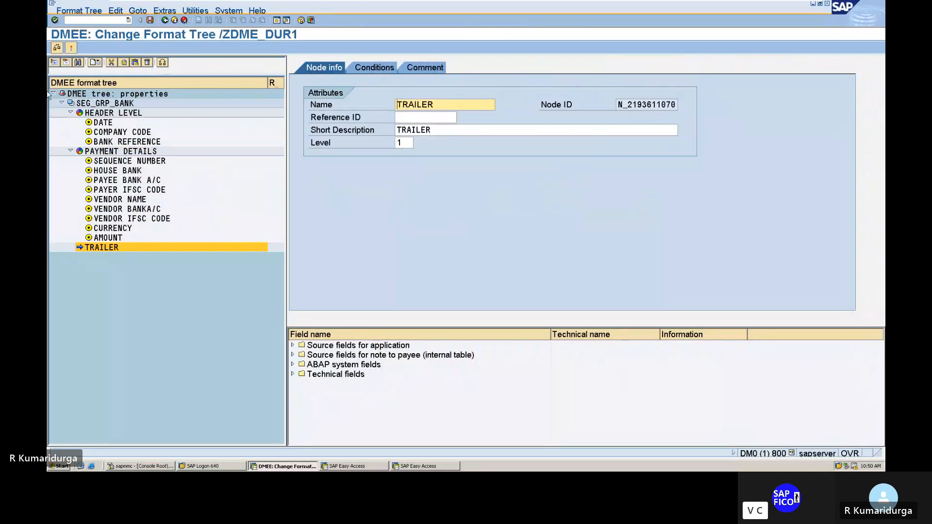
left_click(57, 48)
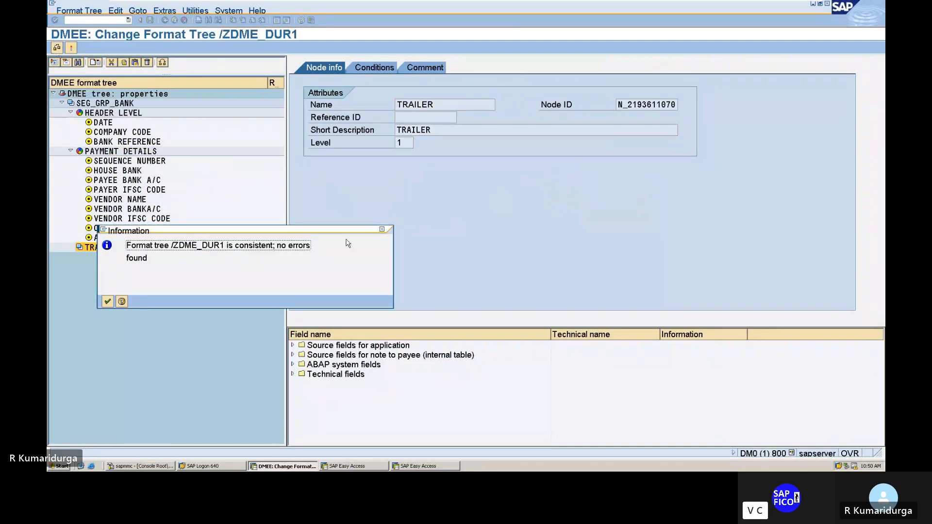
left_click(111, 305)
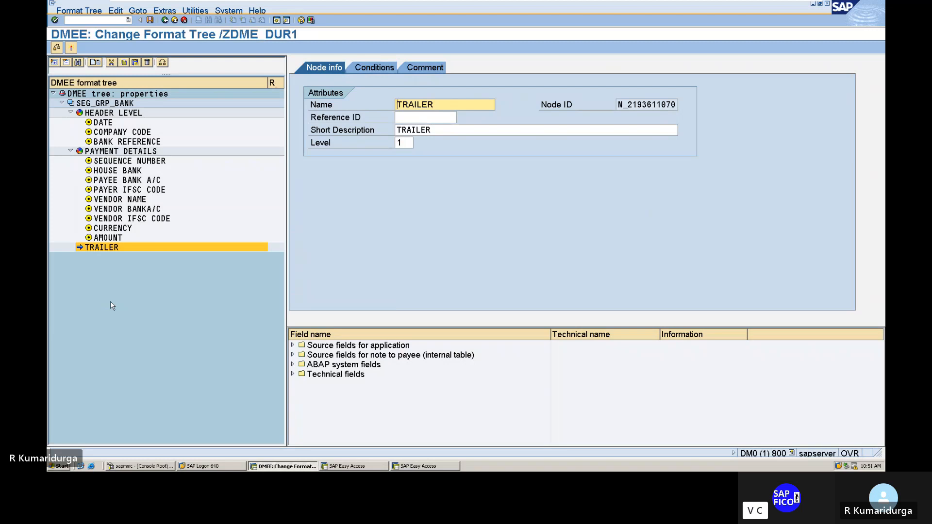
Step: Create a segment as a subnode of TRAILER and name it NUMBER OF ITEMS
right_click(107, 250)
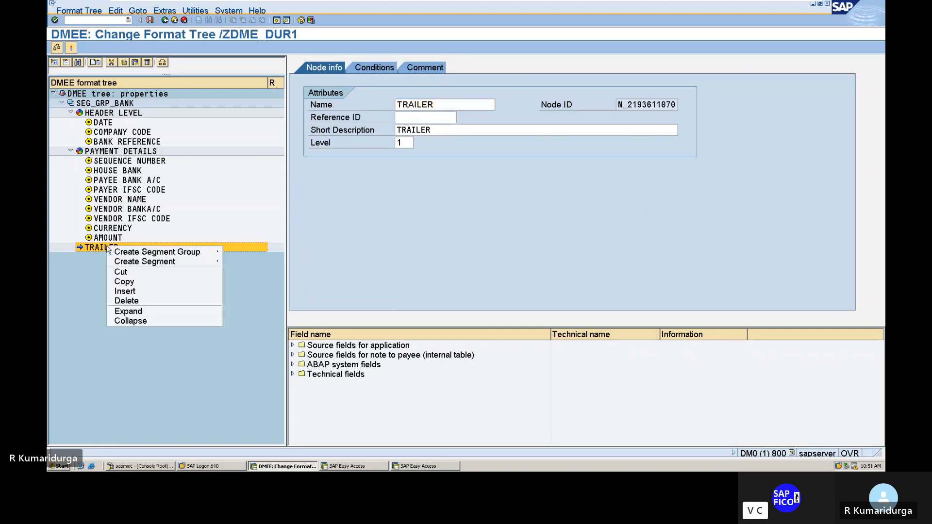
mouse_move(121, 262)
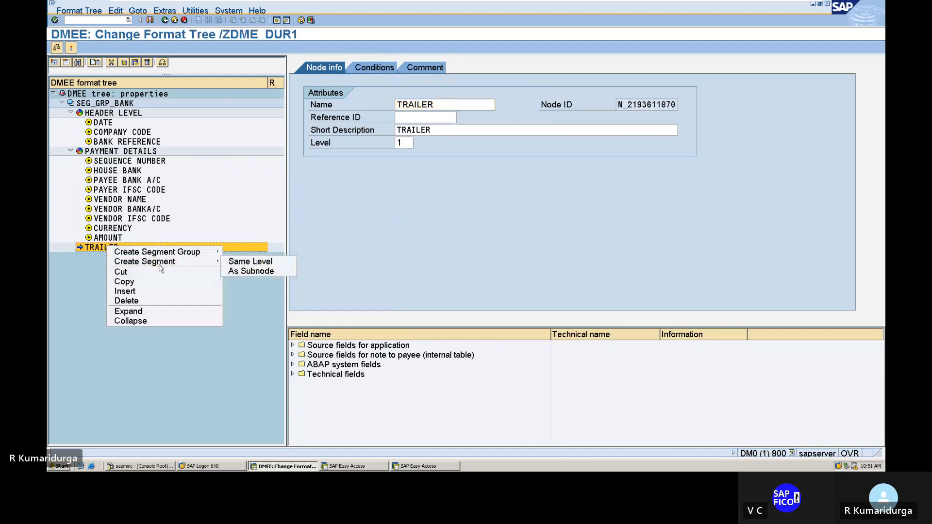
left_click(241, 271)
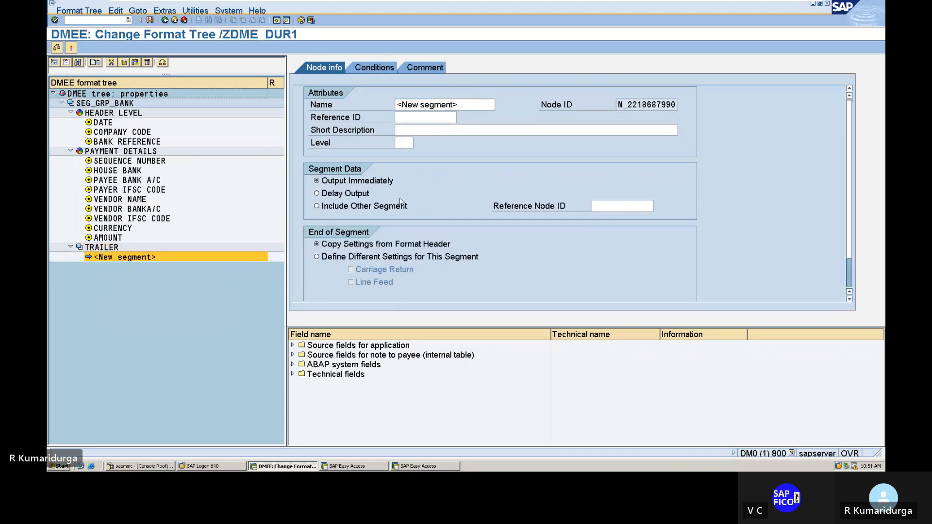
left_click(399, 106)
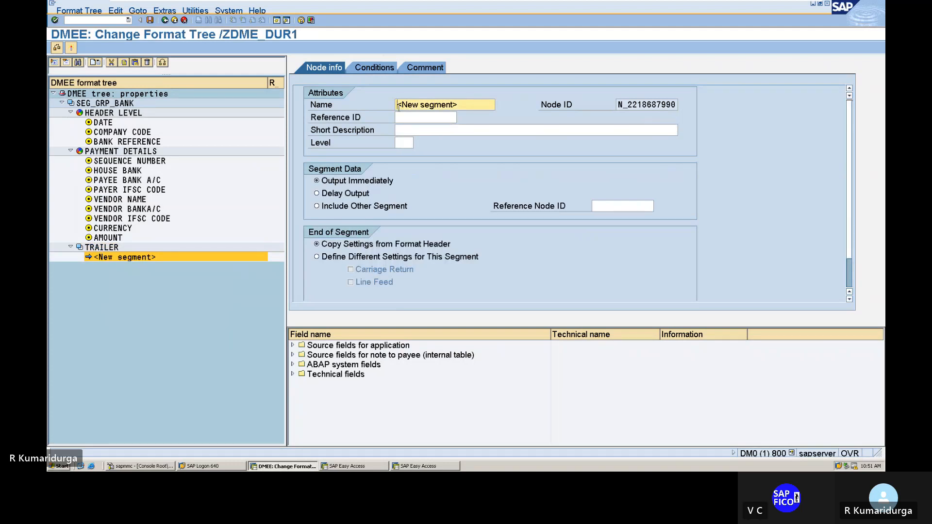
type("NUMBE")
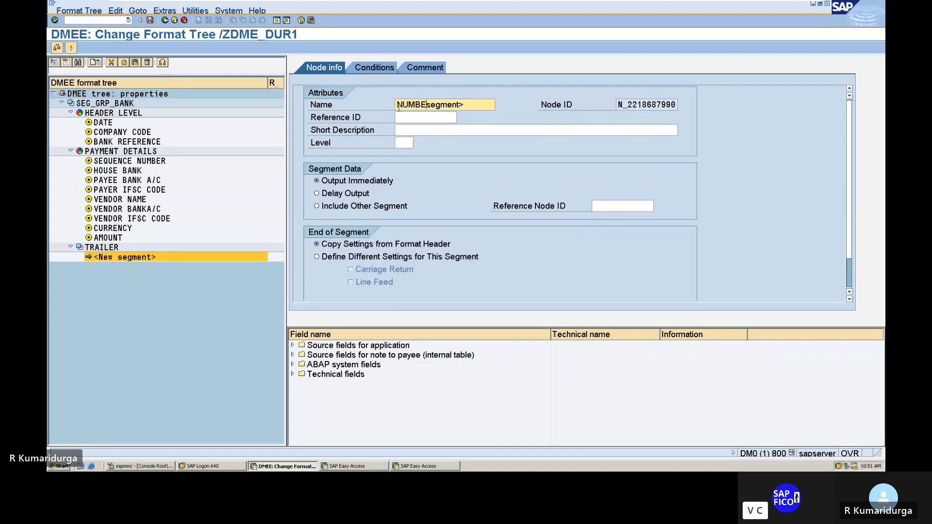
type("R OF ITEMS")
Step: Give the new segment under TRAILER the short description NUMBER OF ITEMS and level 40
left_click(402, 131)
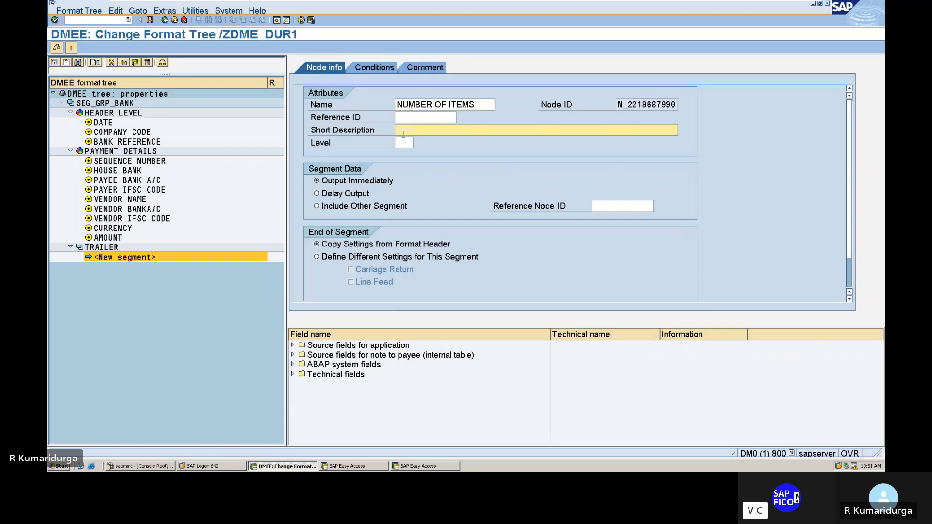
type("NUMBE")
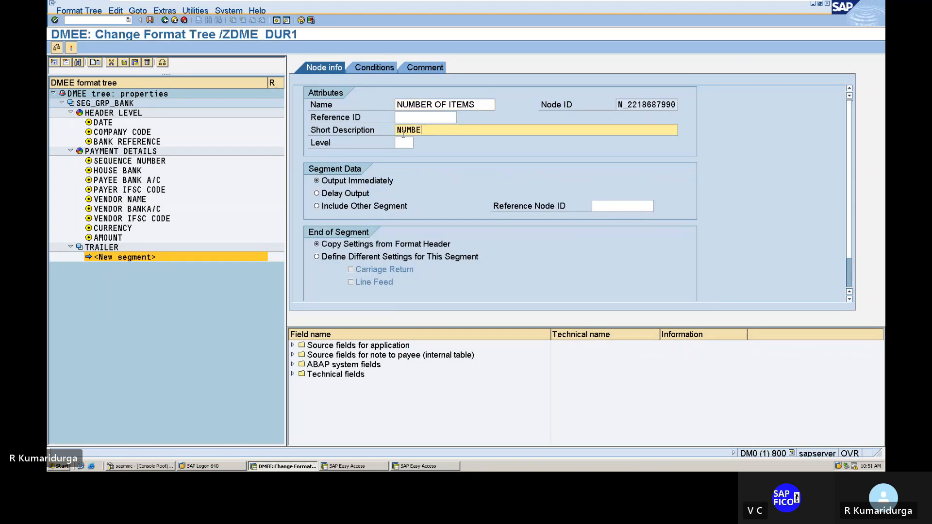
type("R OF ITEMS")
left_click(400, 143)
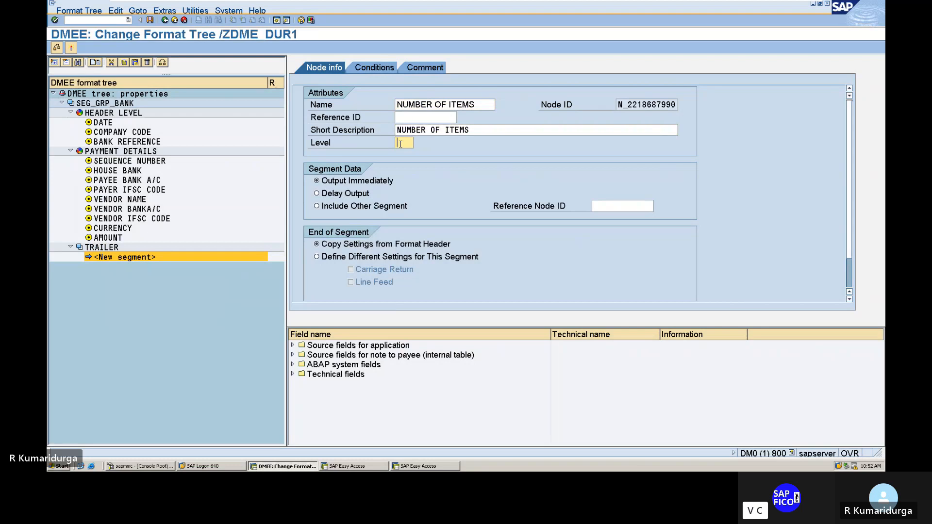
type("40")
Step: Discard the unsaved TRAILER group by leaving the tree, and reopen format tree /ZDME_DUR1 for changing in transaction DMEE
left_click(102, 19)
type("/N")
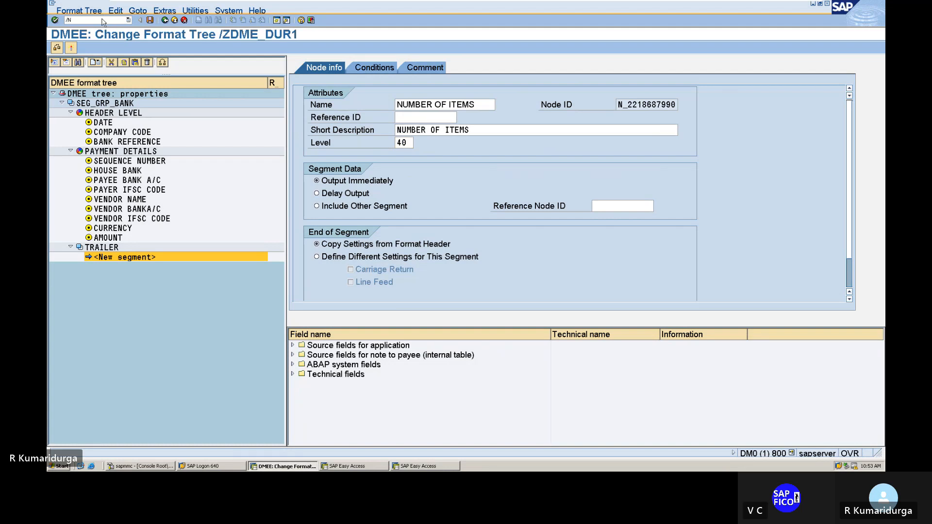
key("Return")
type("D")
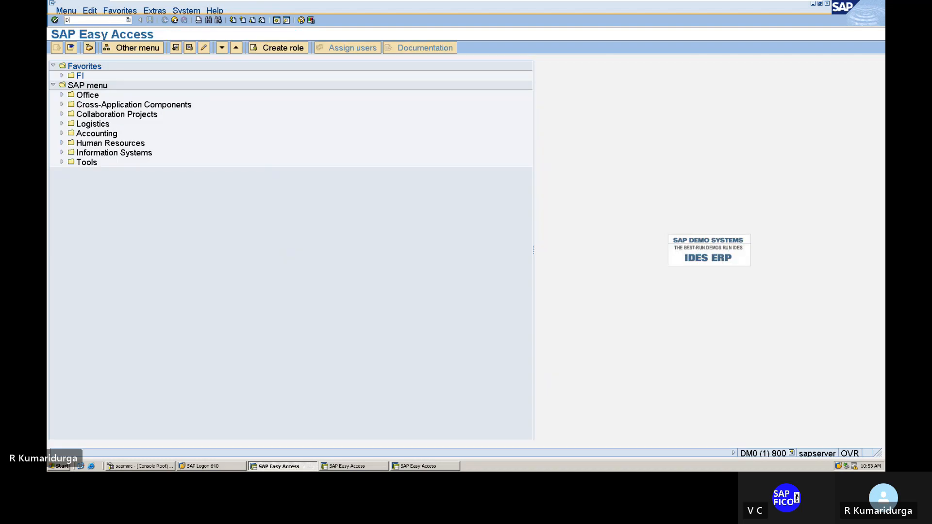
type("MEE")
key("Return")
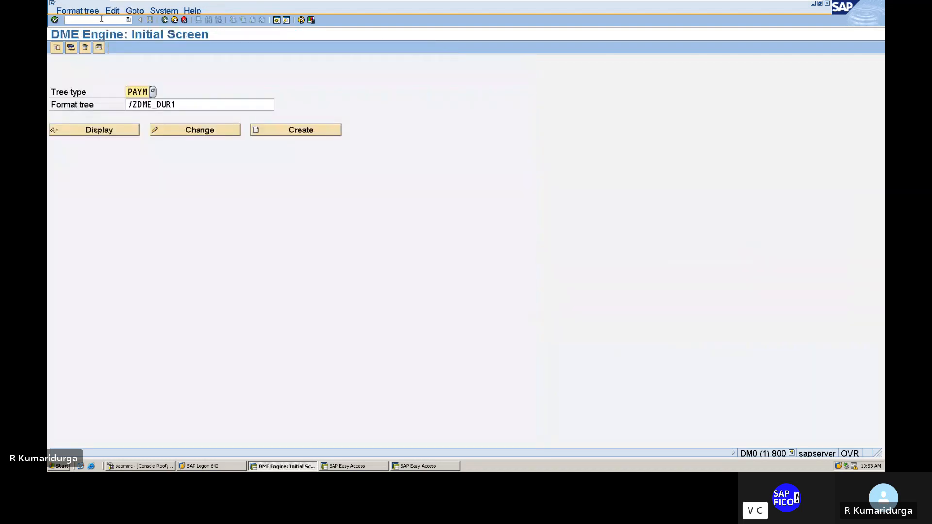
left_click(179, 131)
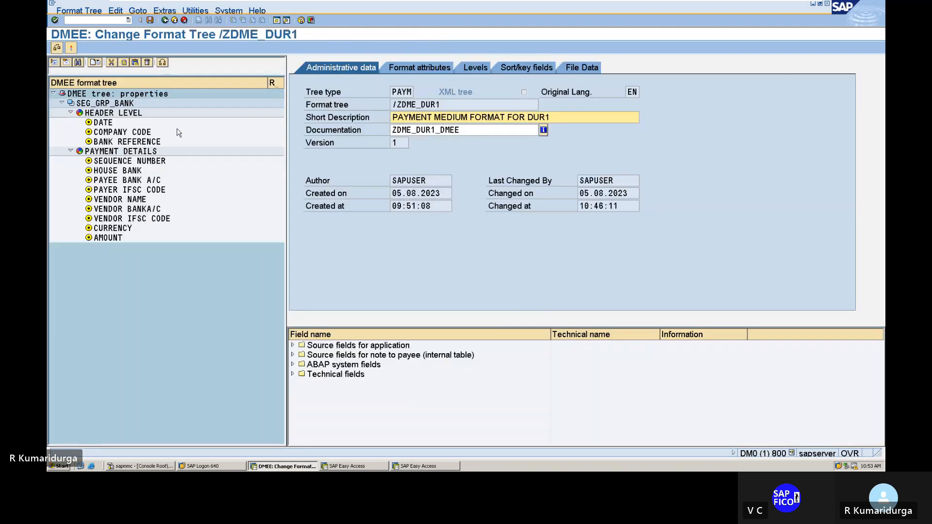
Step: Try to create a segment group on the same level as PAYMENT DETAILS
left_click(140, 151)
right_click(141, 152)
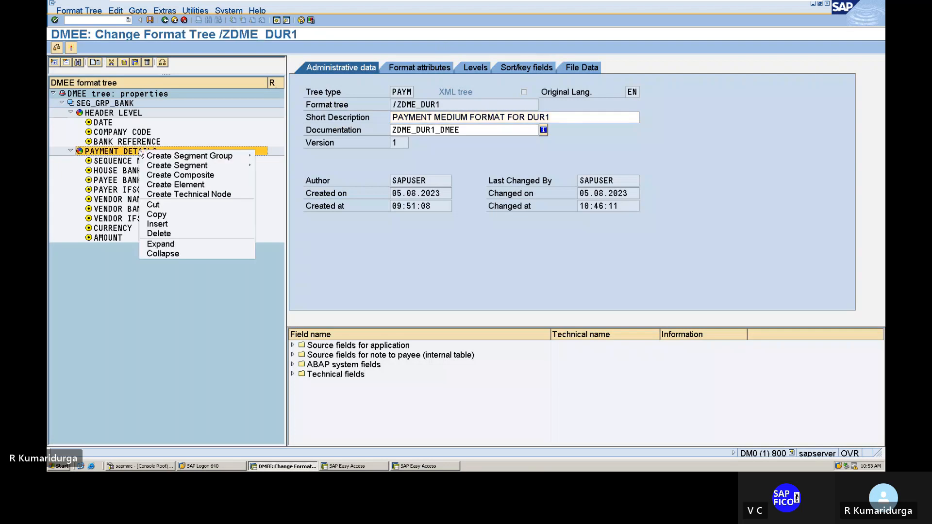
mouse_move(153, 166)
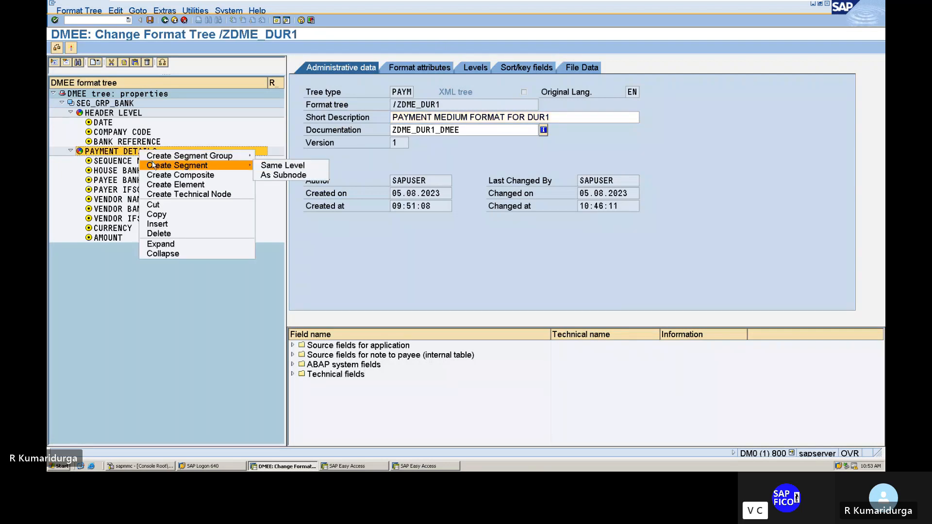
mouse_move(211, 160)
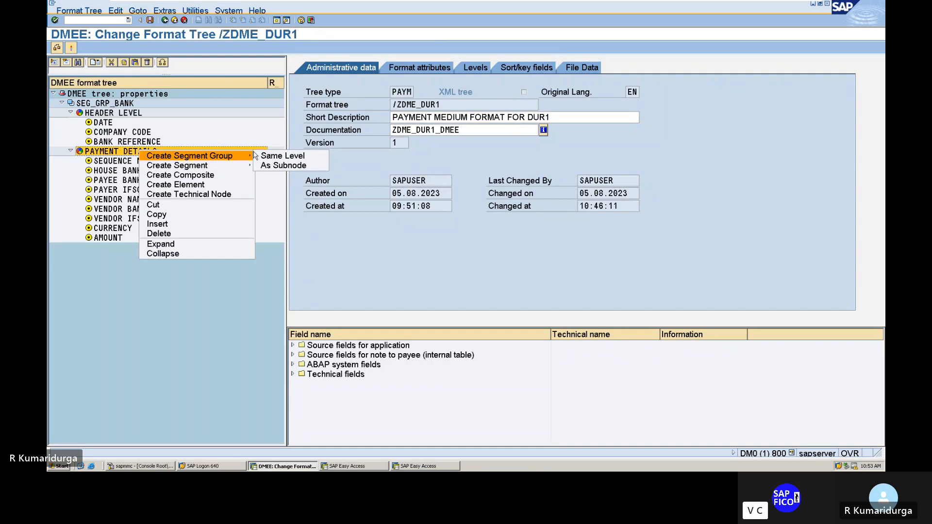
left_click(268, 156)
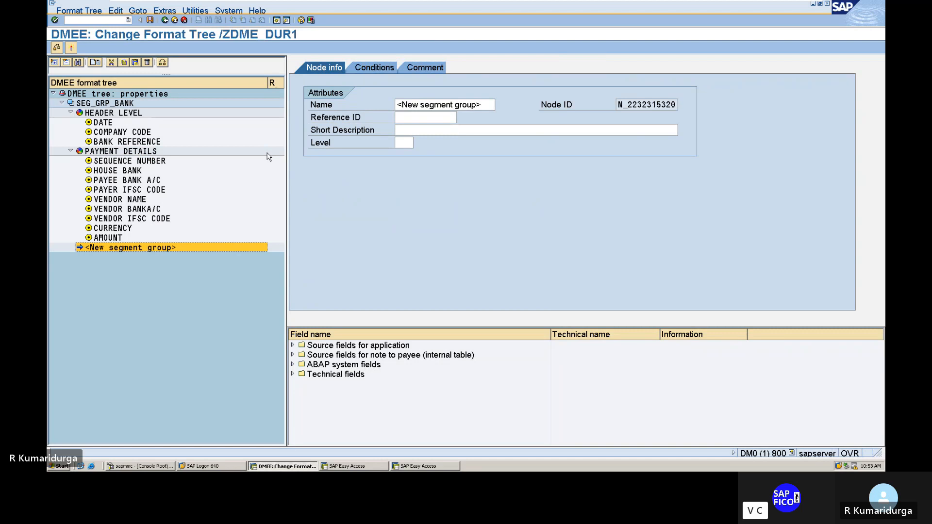
Step: Discard the unsaved new segment group and reopen format tree /ZDME_DUR1 for changing in transaction DMEE
left_click(100, 21)
type("/")
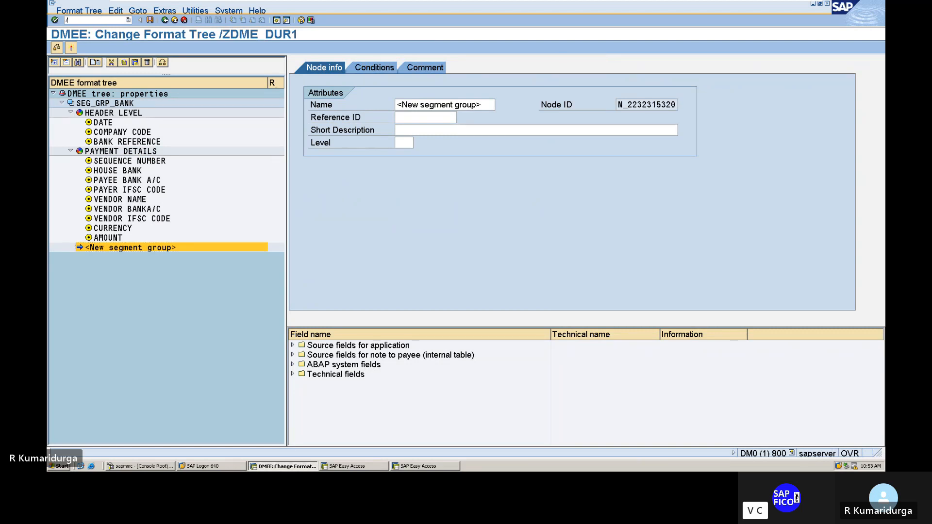
type("n")
key("Return")
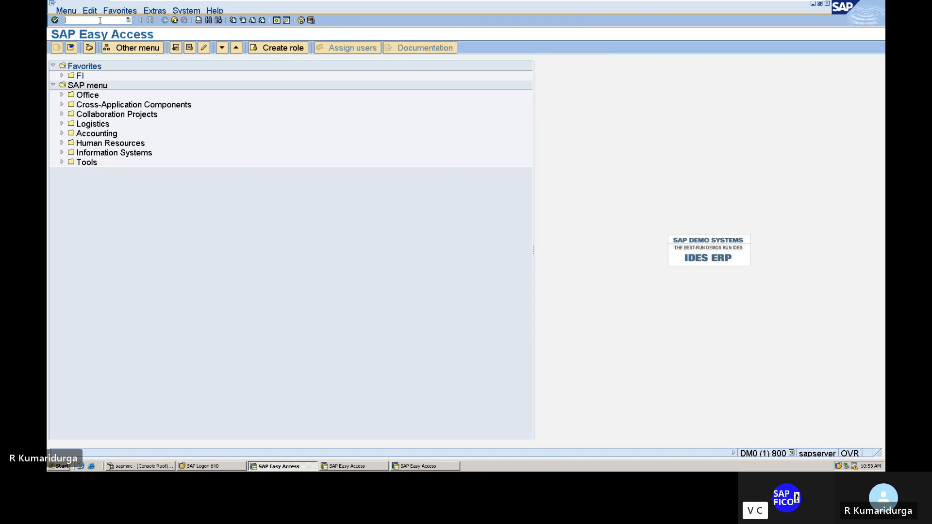
type("/n")
key("BackSpace")
key("BackSpace")
type("DMEE")
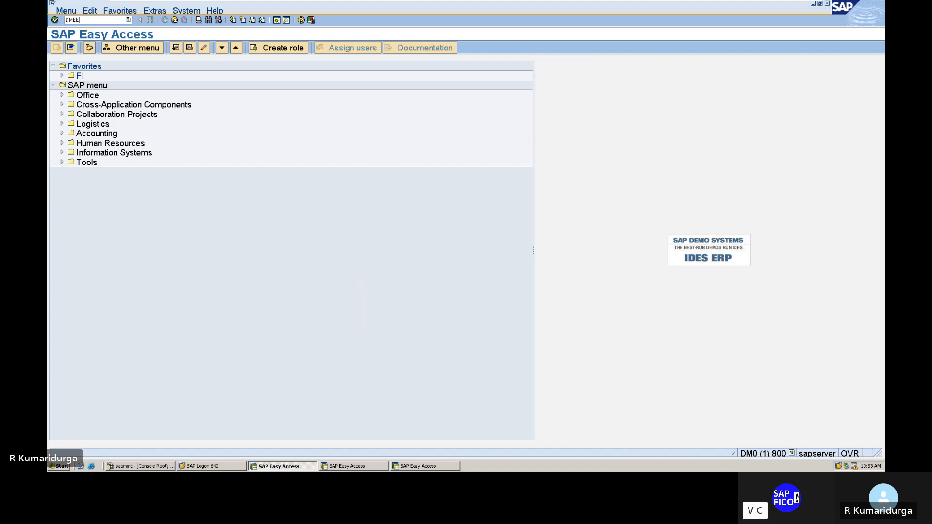
key("Return")
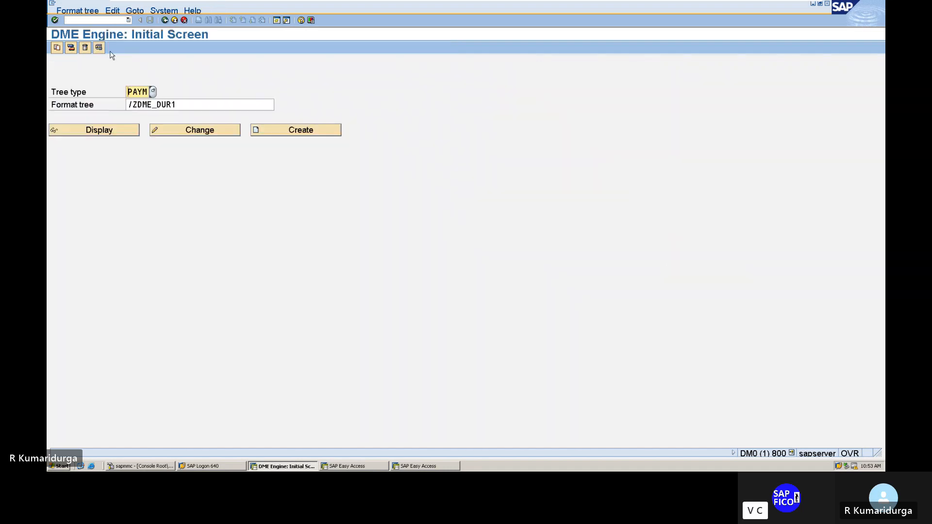
left_click(188, 130)
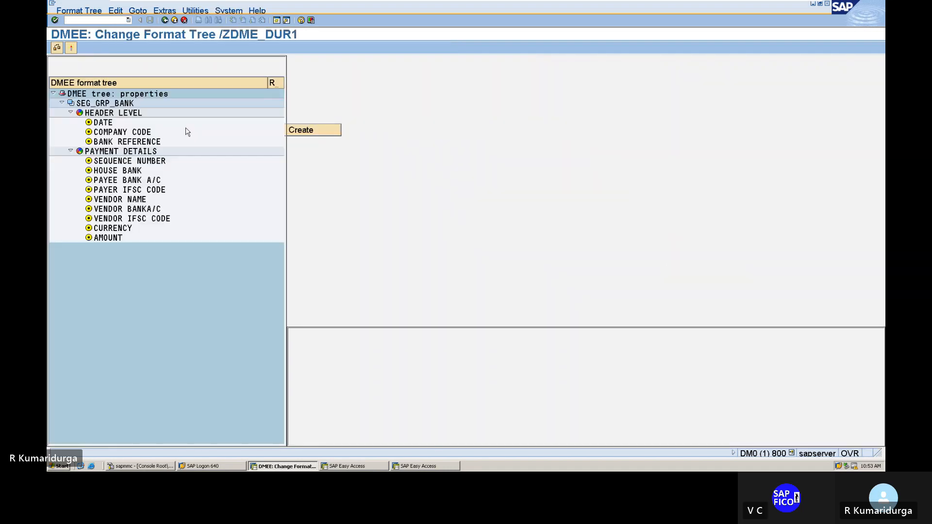
Step: Create a segment on the same level as PAYMENT DETAILS and name it TRAILER
right_click(150, 151)
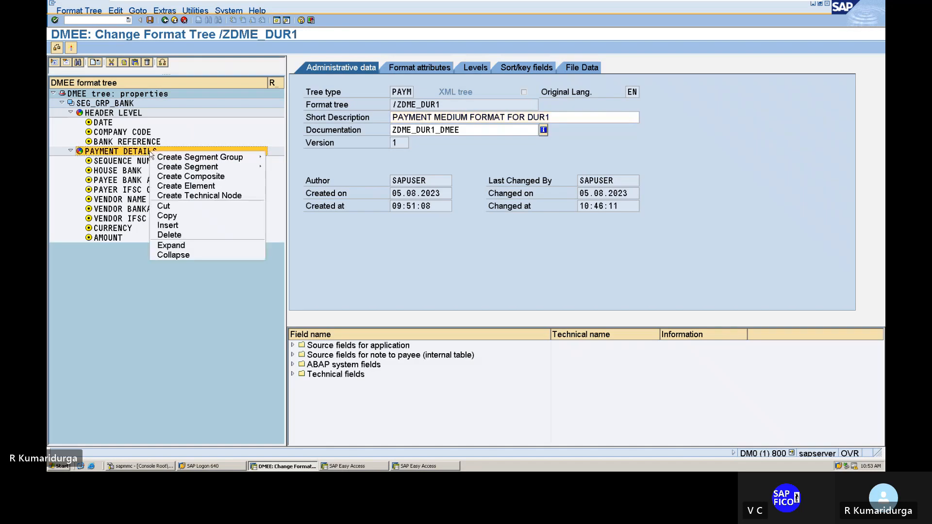
mouse_move(207, 168)
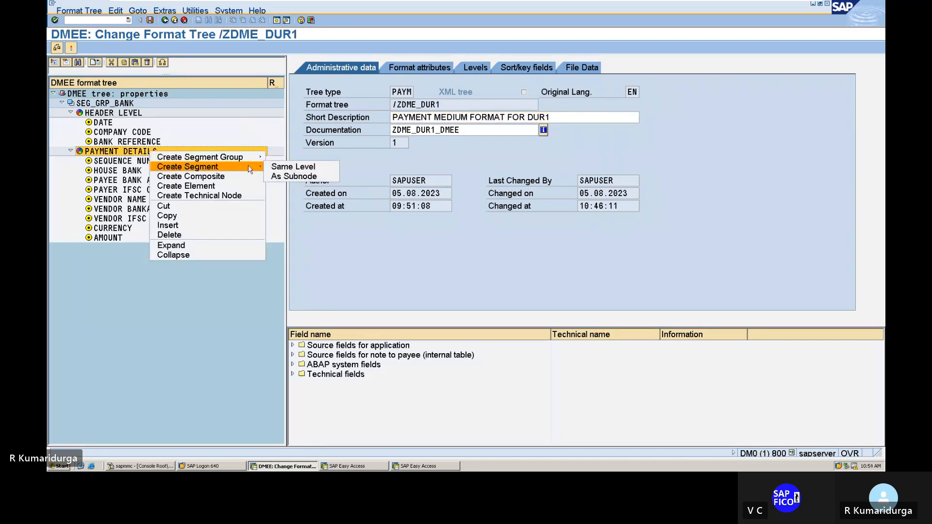
left_click(274, 168)
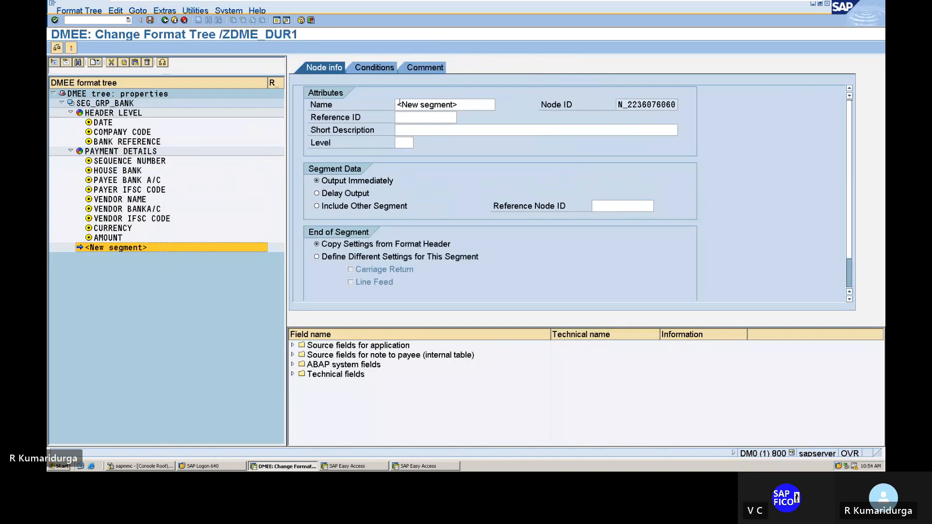
left_click(399, 104)
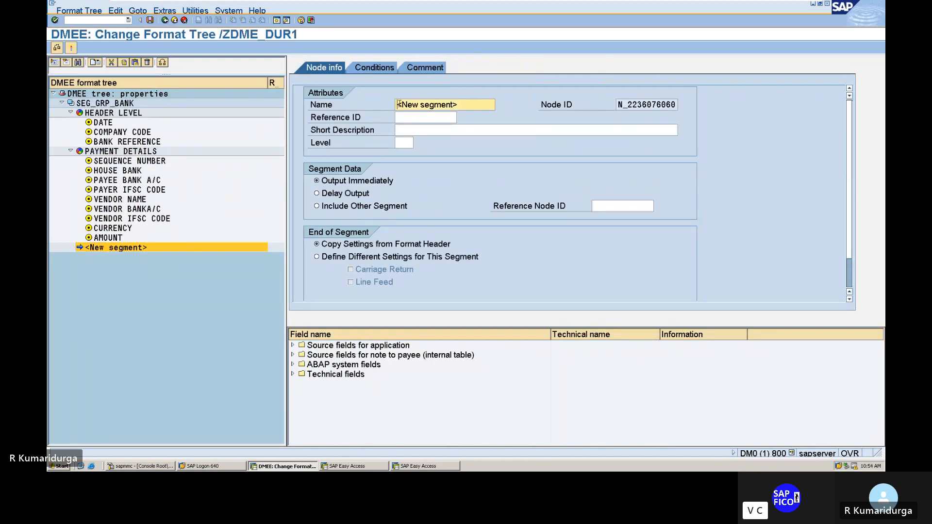
type("TRAILER")
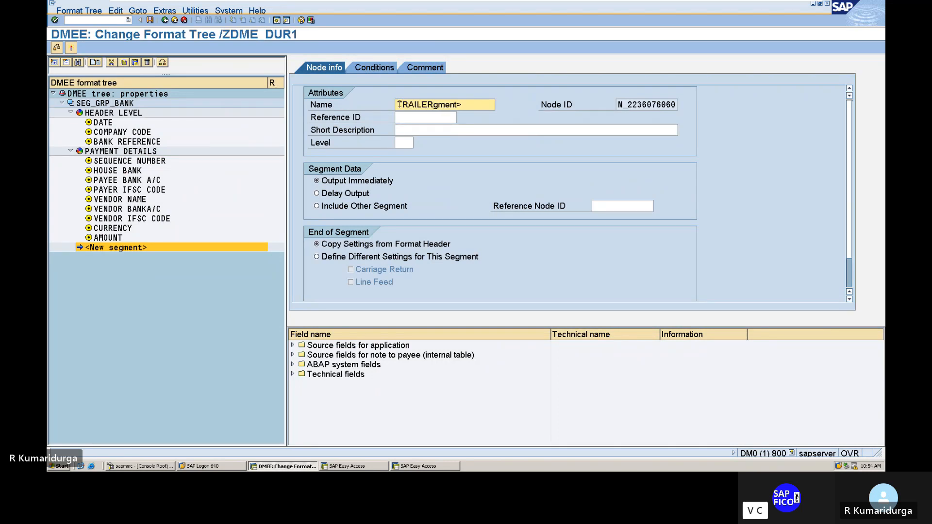
key("Delete")
key("Delete")
key("Delete")
key("Delete")
key("Delete")
key("Delete")
Step: Give the TRAILER segment the short description TRAILER and level 1
key("Tab")
key("Tab")
type("TR")
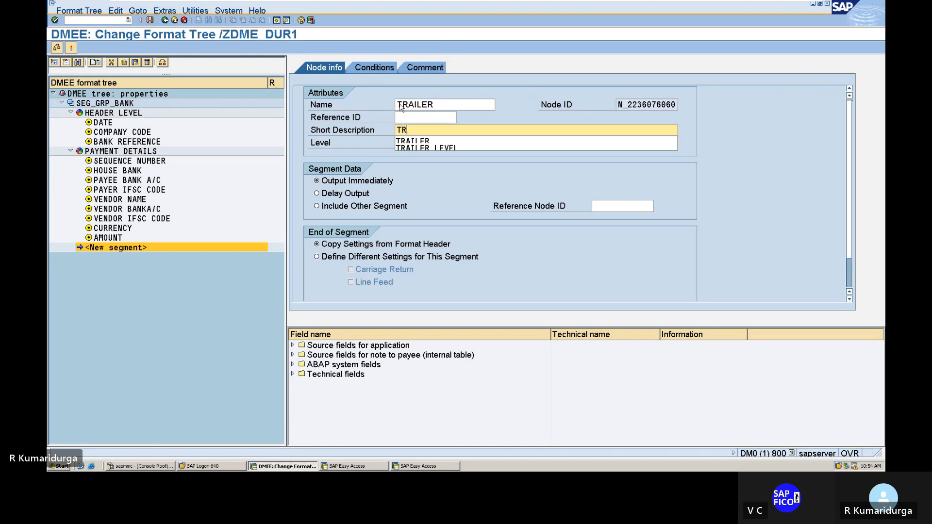
key("Down")
key("Tab")
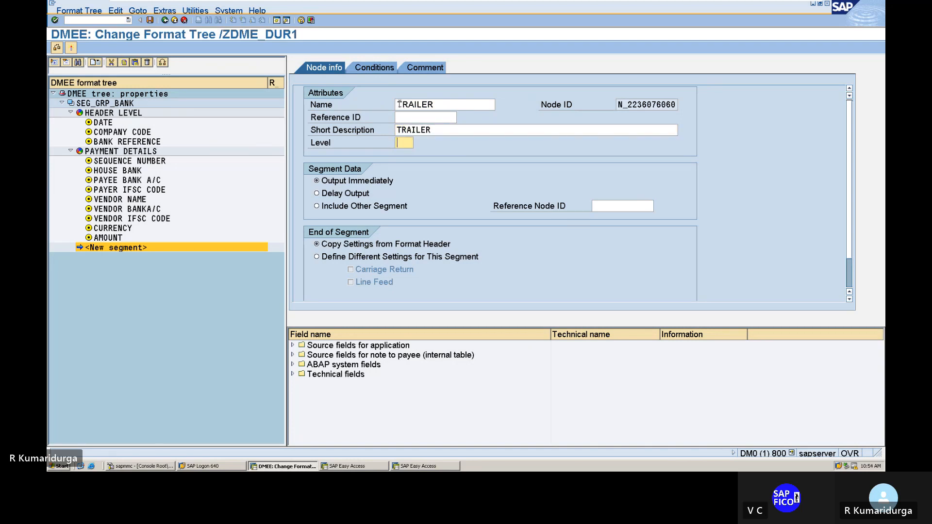
type("1")
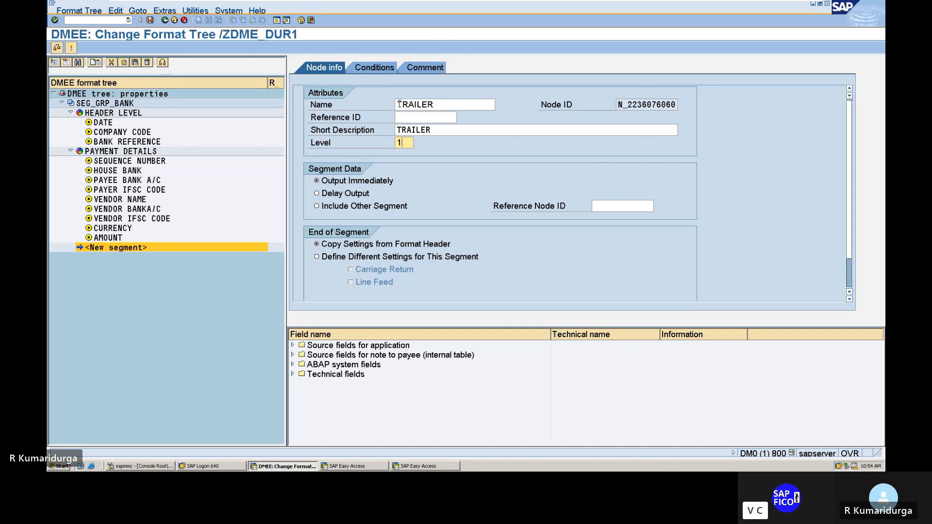
key("Return")
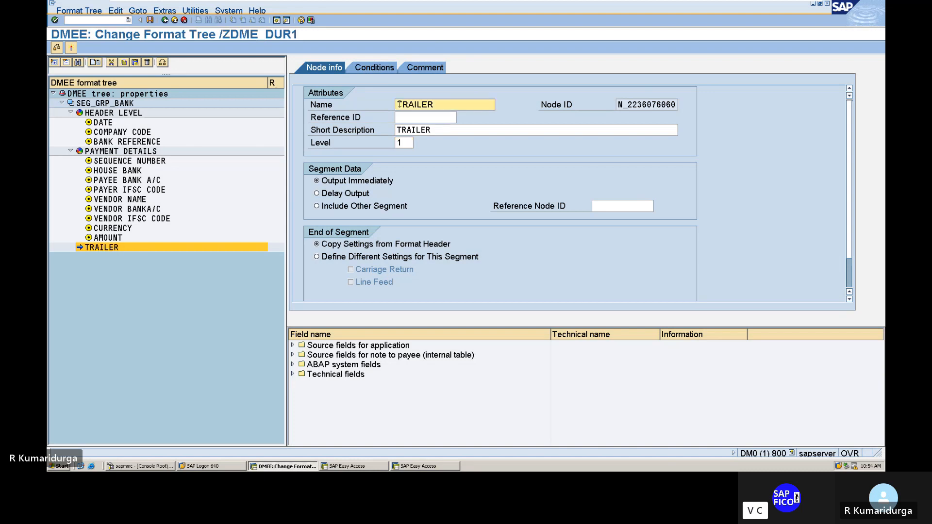
Step: Add the comment "TRAILER FOR DATA MEDIUM EXCHANGE" to the TRAILER segment and return to its node information
left_click(415, 68)
type("T")
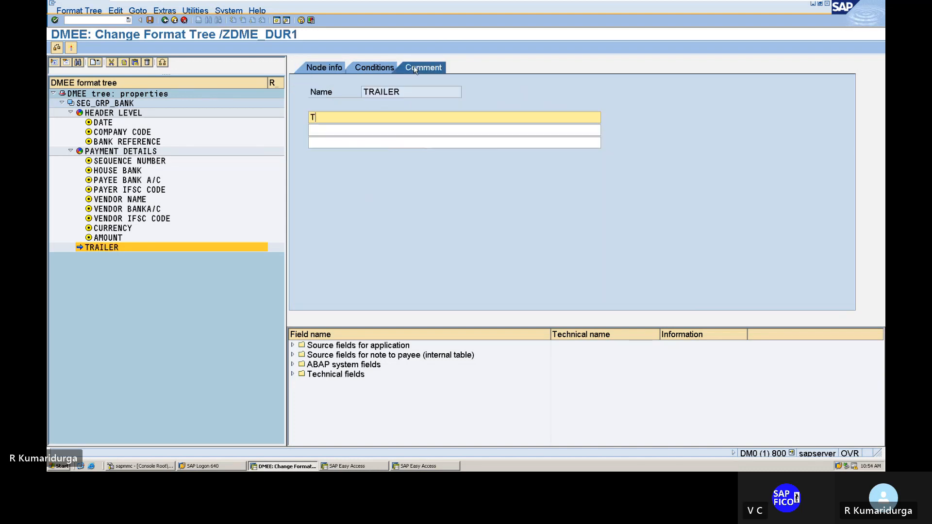
type("RAIL")
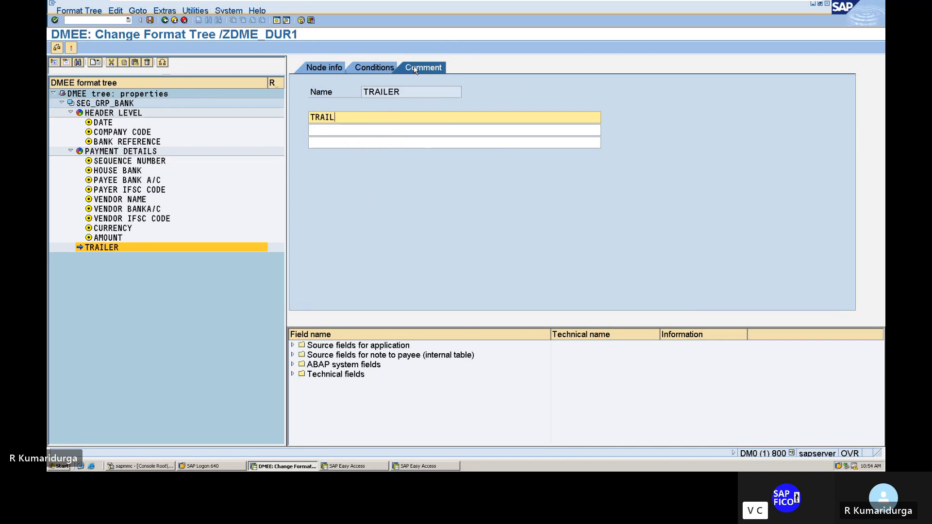
type("ER FOR ")
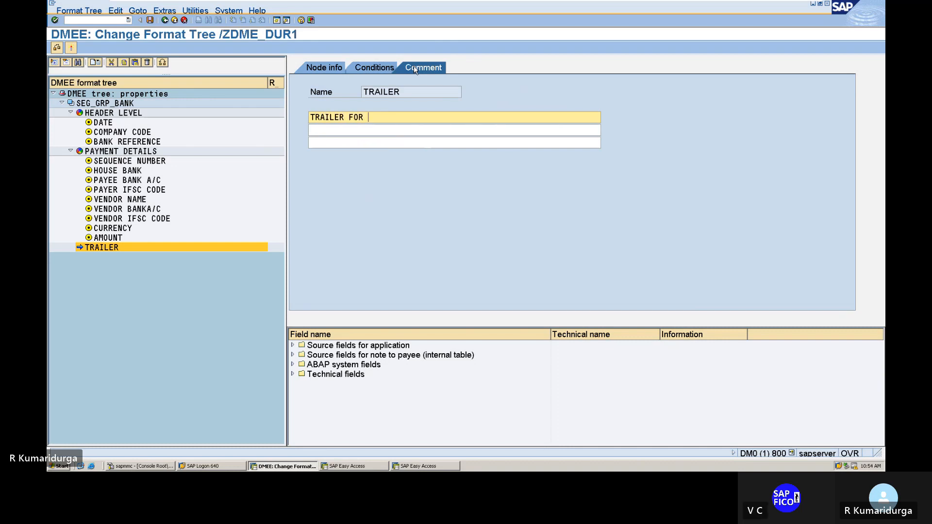
type("DATA MED")
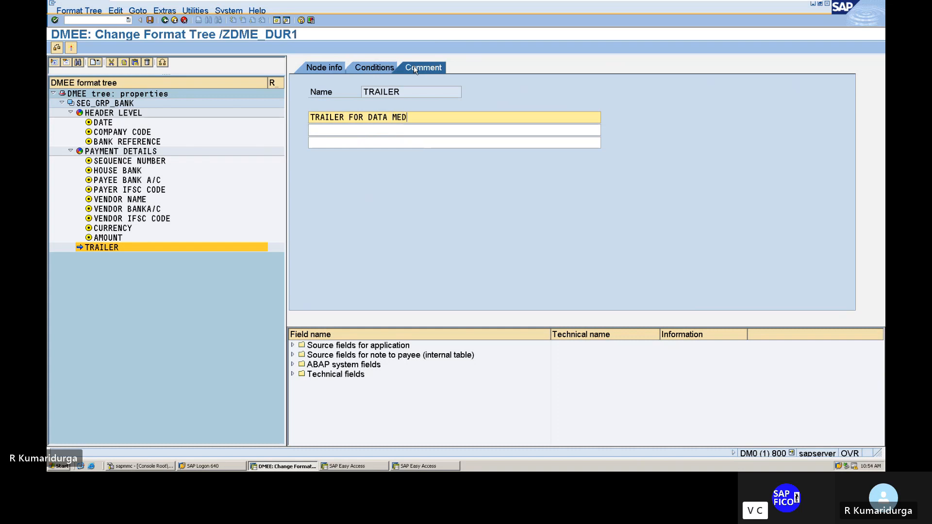
type("IUM E")
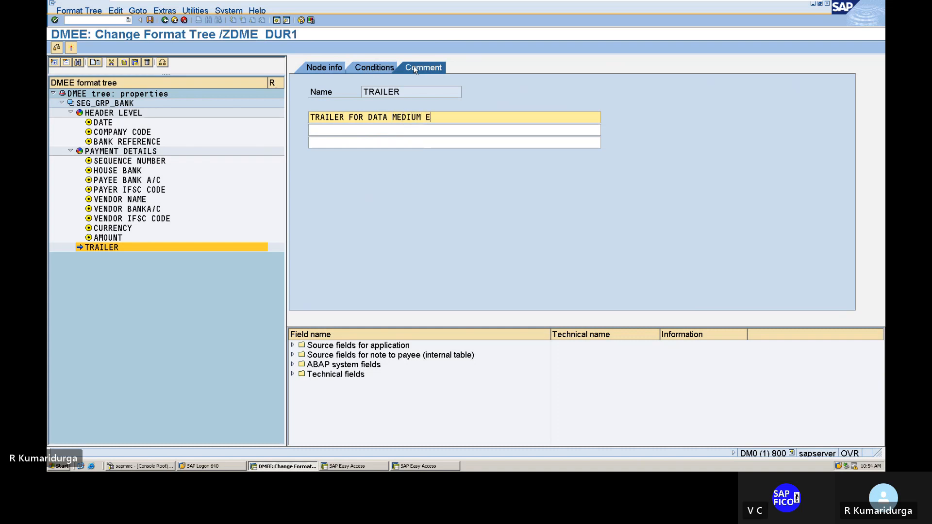
type("XCHANGE")
left_click(322, 69)
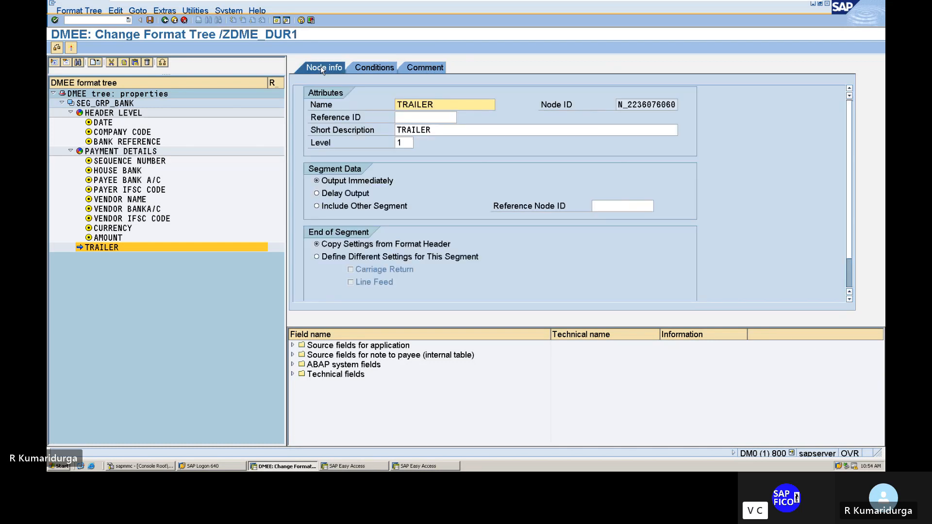
Step: Create an element under the TRAILER segment and name it NUMBER OF ITEMS
right_click(102, 251)
mouse_move(119, 265)
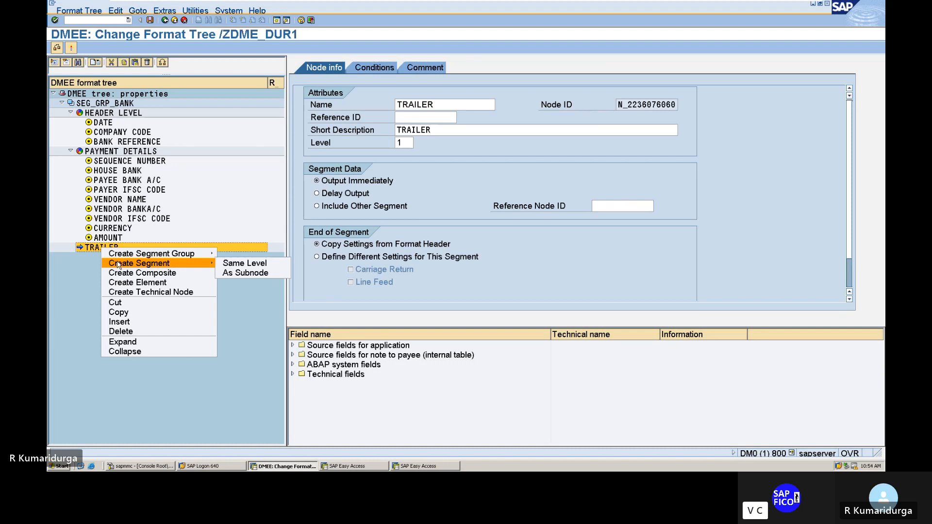
left_click(166, 283)
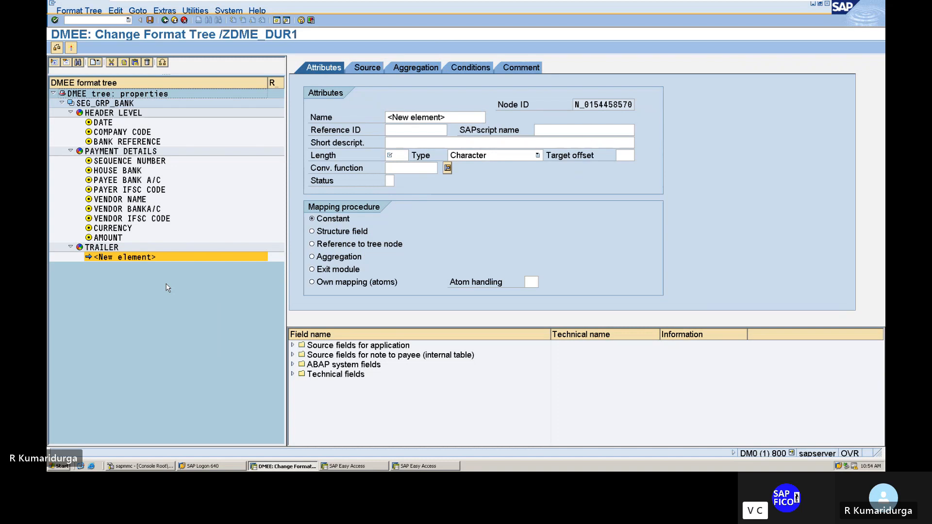
left_click(390, 117)
type("NO")
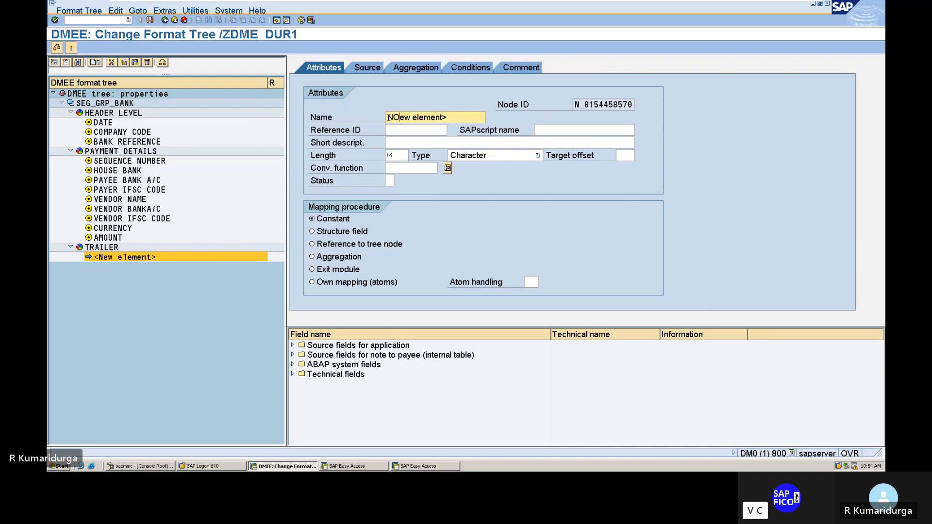
key("BackSpace")
key("BackSpace")
type("UMBER ")
type("OF ITEMS")
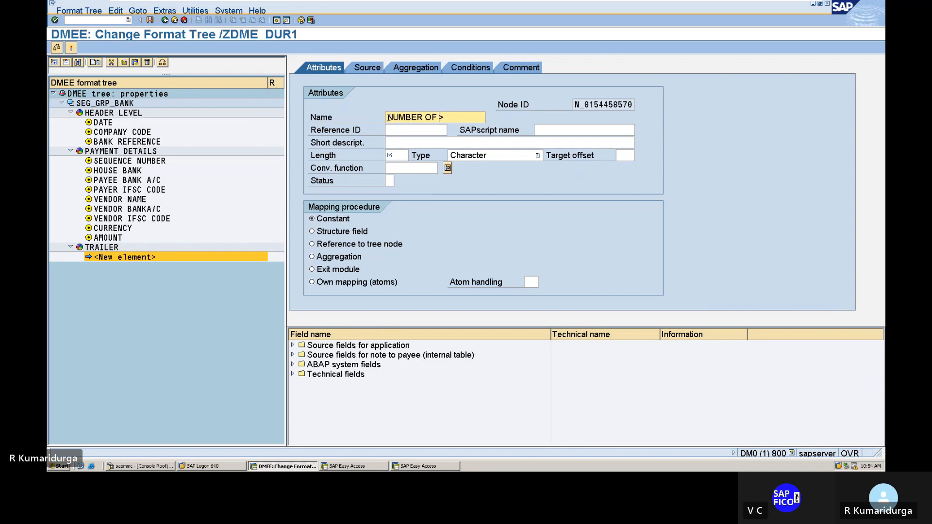
Step: Give the new element under TRAILER the short description NUMBER OF ITEMS and a length of 40
key("Tab")
key("Tab")
key("Tab")
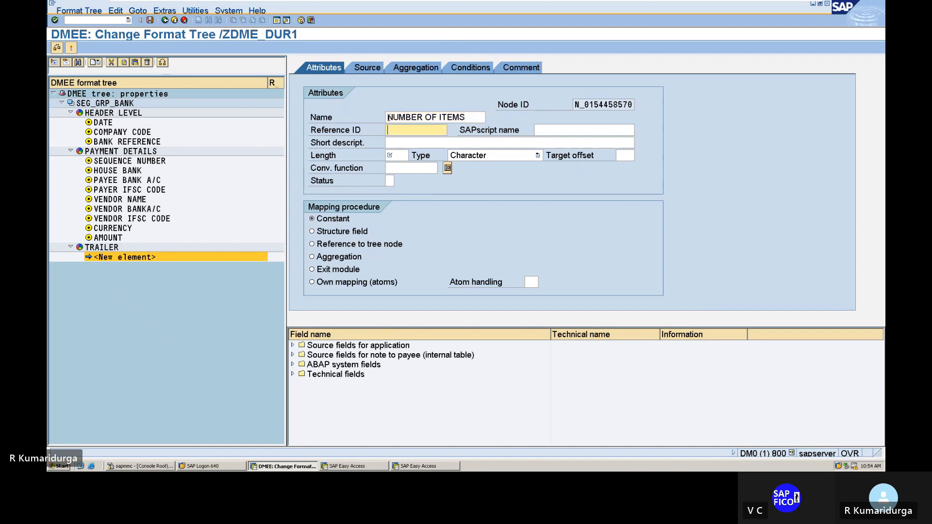
type("NU")
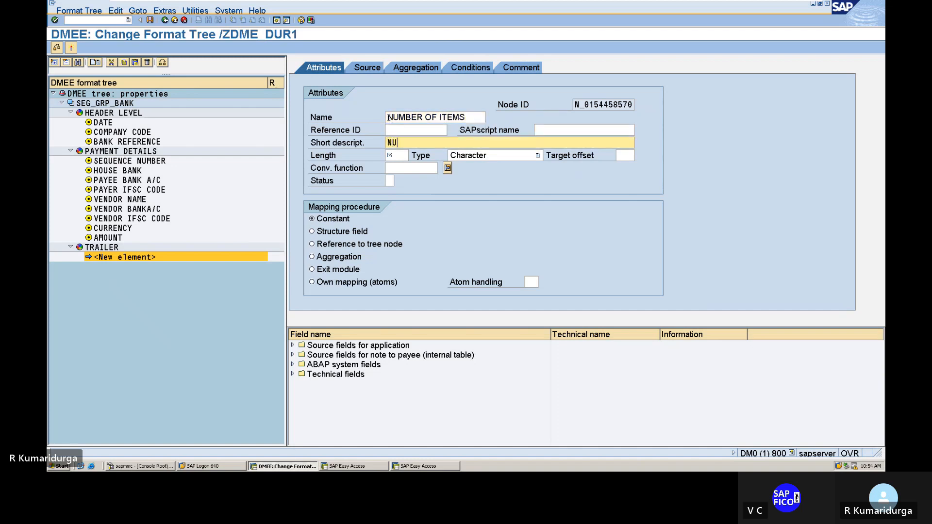
type("MBER OF ITEMS")
key("Tab")
type("40")
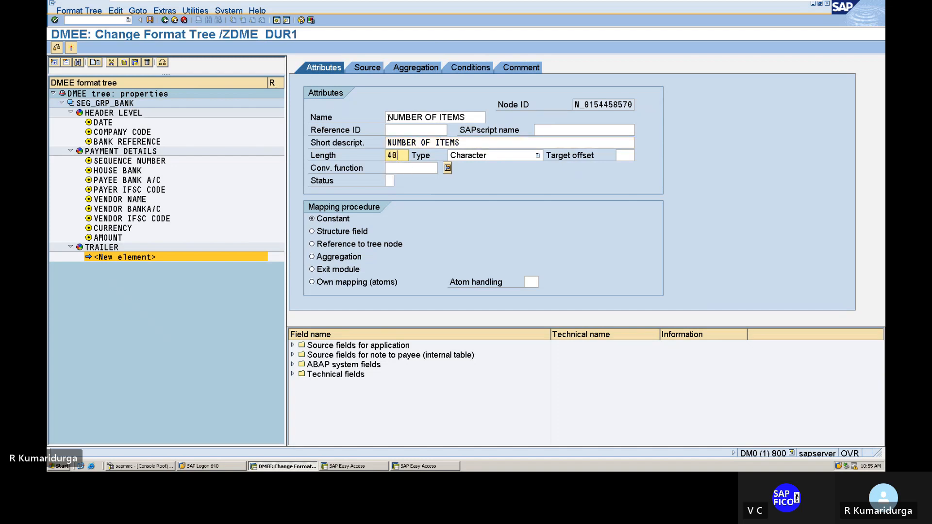
Step: Set the NUMBER OF ITEMS element's mapping to Own mapping (atoms) with atom handling 01, Concatenate values in element
key("Tab")
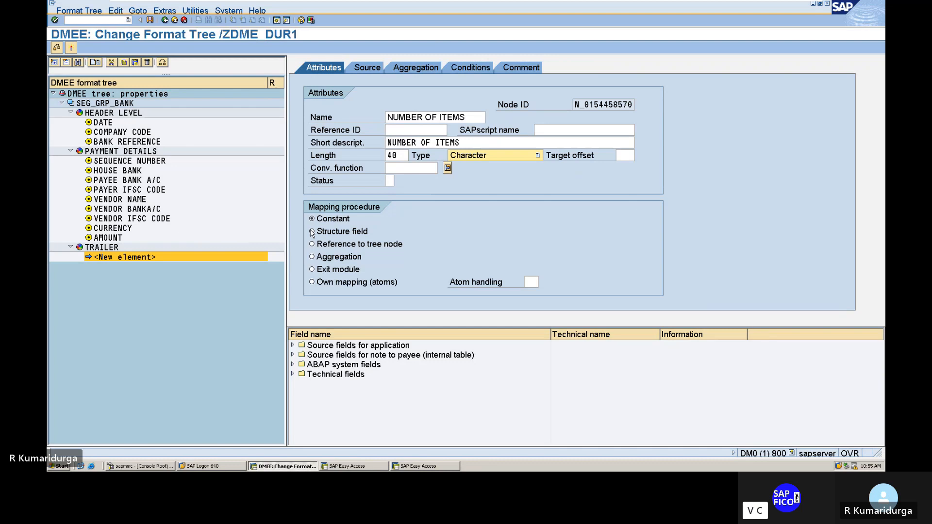
left_click(312, 283)
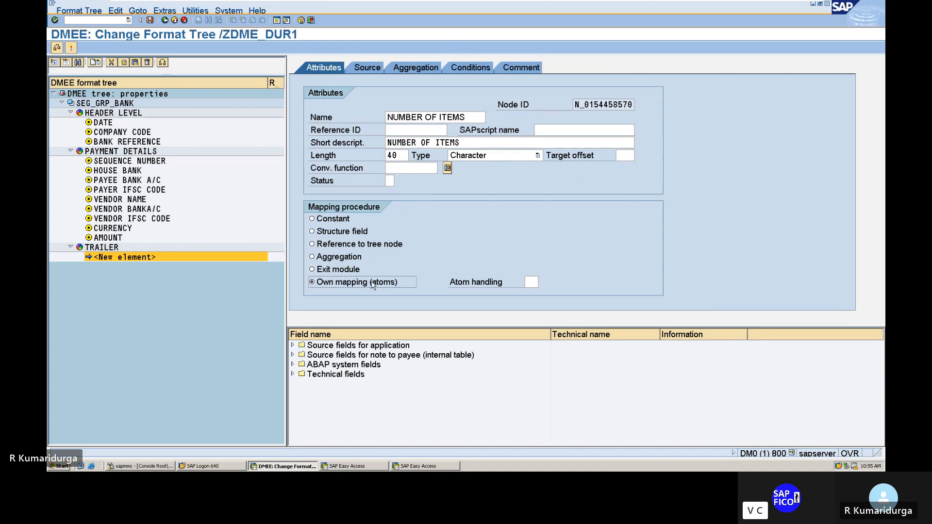
left_click(529, 282)
left_click(543, 283)
key("F4")
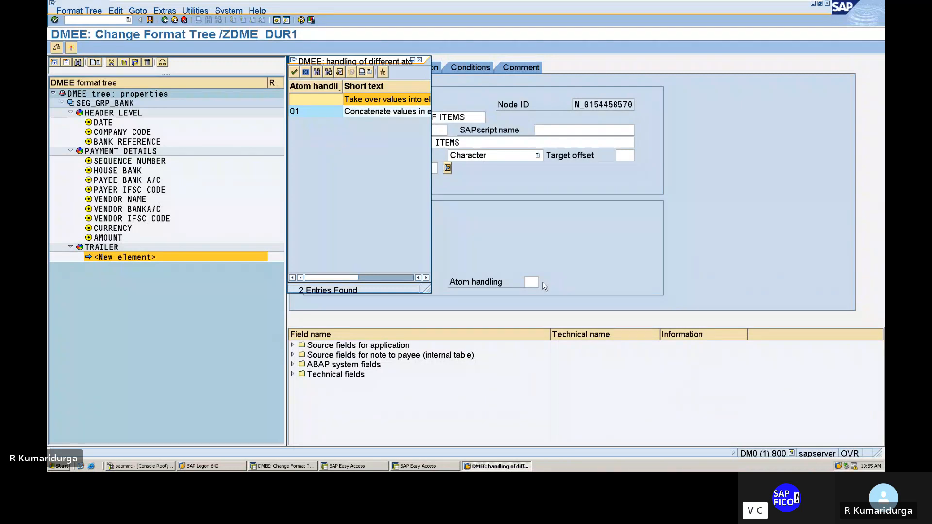
left_click(374, 278)
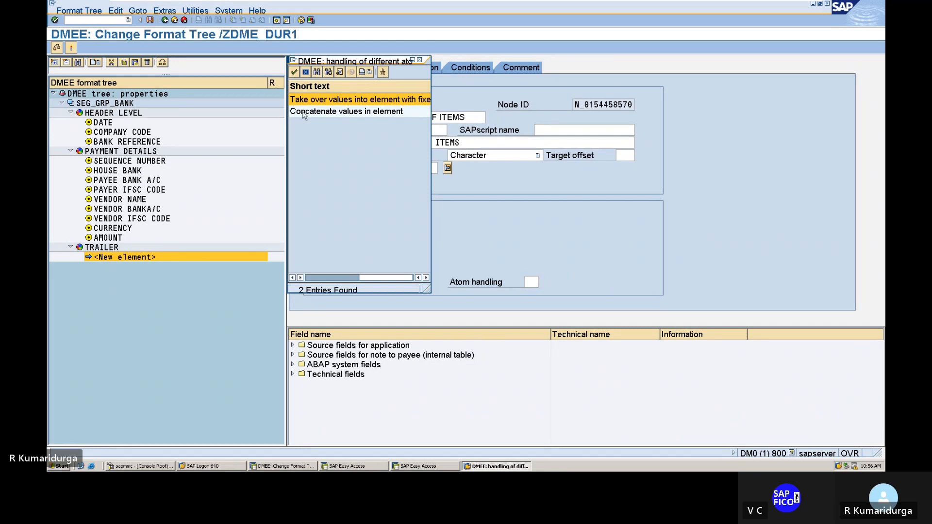
key("Return")
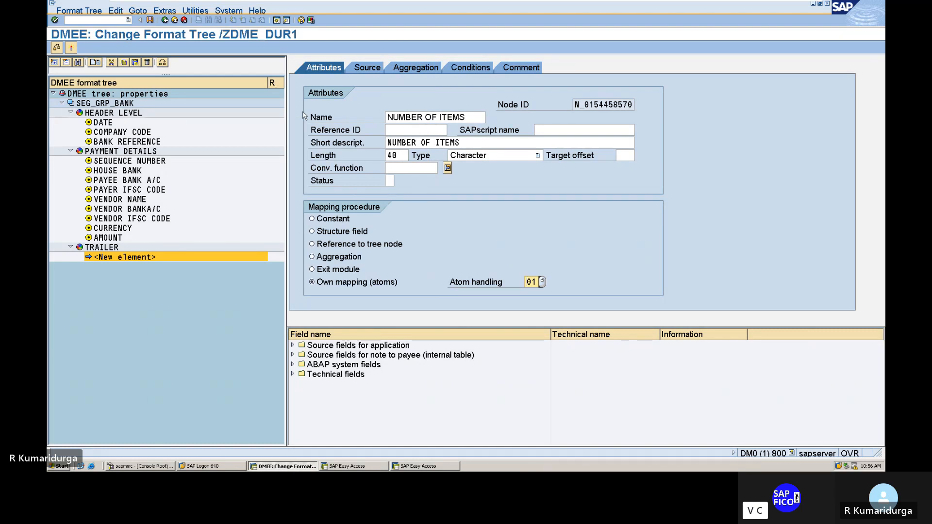
left_click(542, 282)
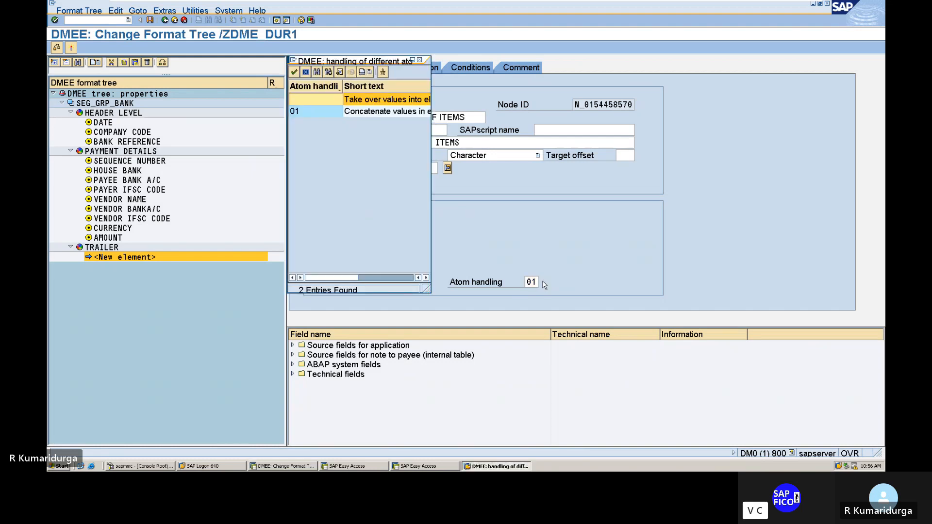
left_click(359, 119)
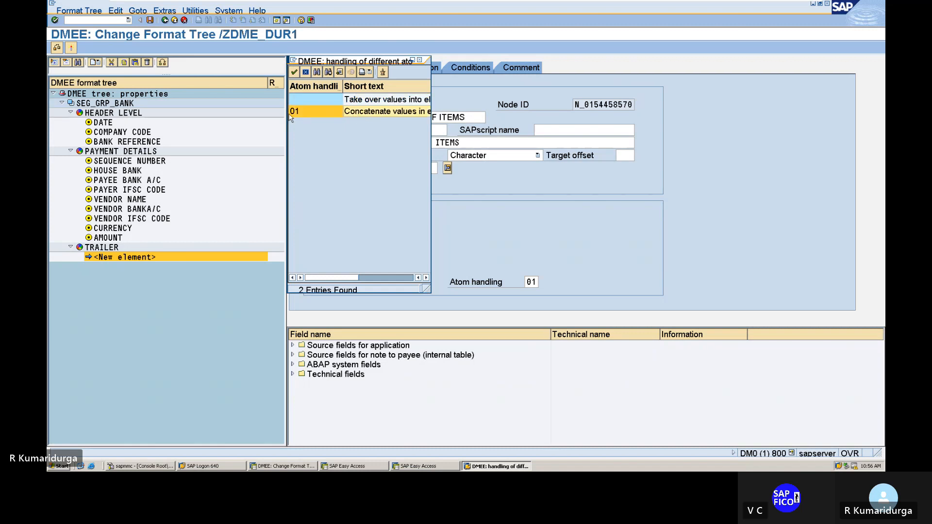
double_click(373, 111)
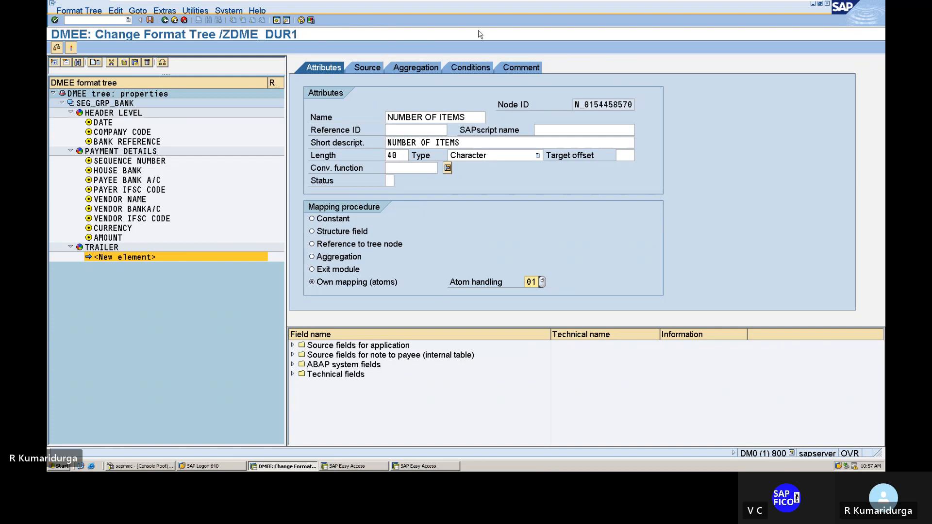
Step: Add the comment "NUMBER OF ITEMS FOR DATA MEDIUM EXCHANGE" to the NUMBER OF ITEMS element and return to its attributes
left_click(522, 67)
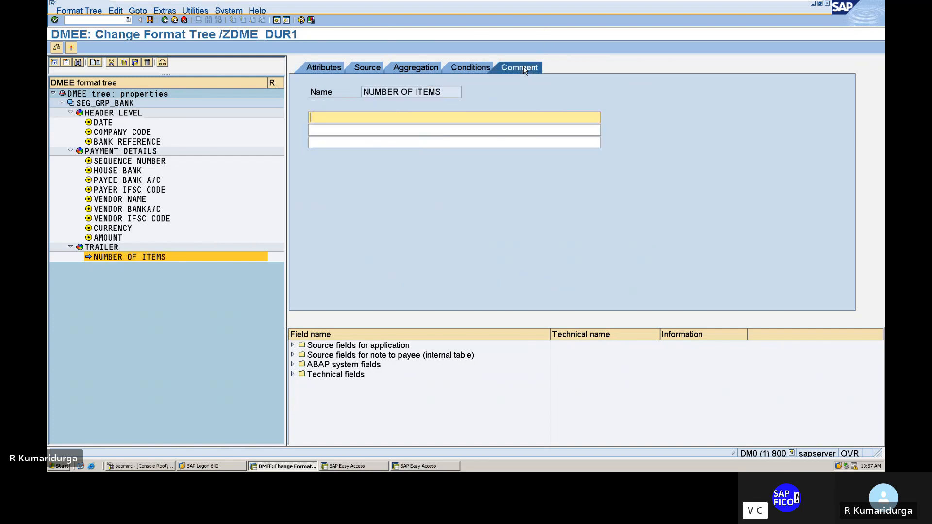
type("NUMBER OF ITEMS")
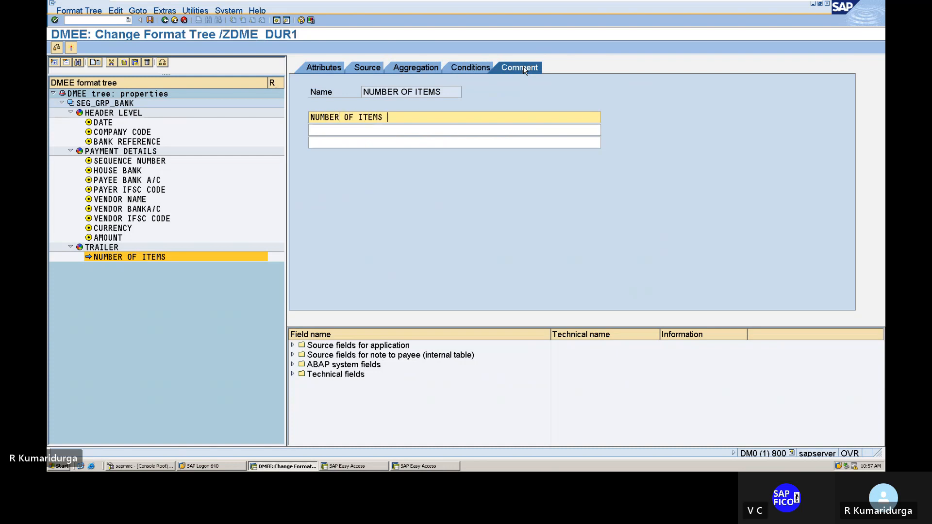
type(" FOR DATA MEDIUM EXCHANGE")
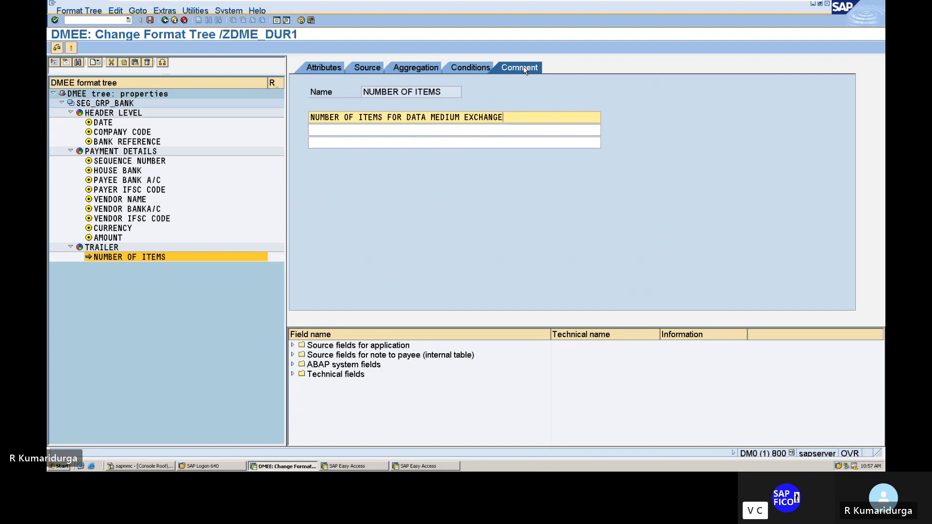
key("shift+Left")
key("shift+Left")
key("shift+Left")
key("shift+Left")
key("shift+Left")
key("shift+Left")
key("shift+Left")
key("shift+Left")
key("shift+Left")
key("shift+Left")
key("shift+Left")
key("shift+Left")
key("shift+Left")
key("shift+Left")
key("shift+Left")
key("shift+Left")
key("shift+Left")
key("shift+Left")
key("shift+Left")
key("shift+Left")
key("shift+Left")
key("shift+Left")
key("shift+Left")
key("shift+Left")
key("shift+Left")
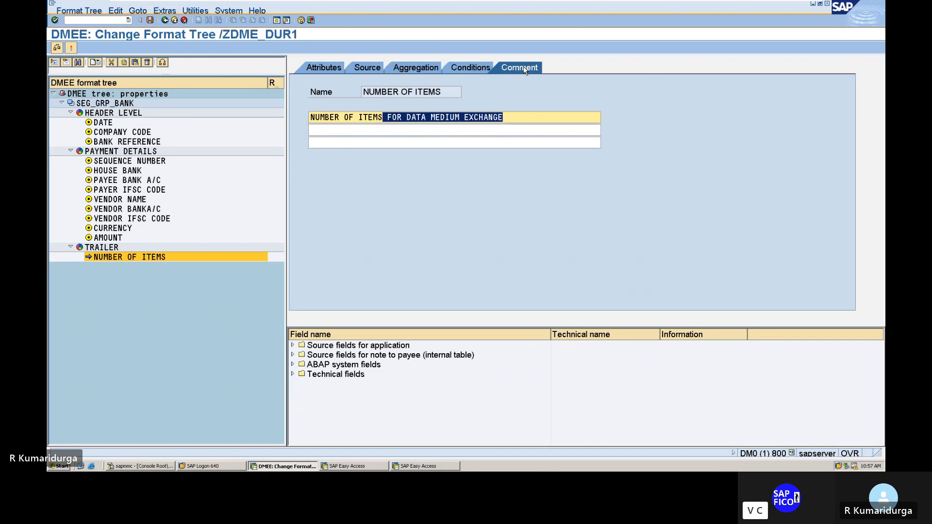
key("Left")
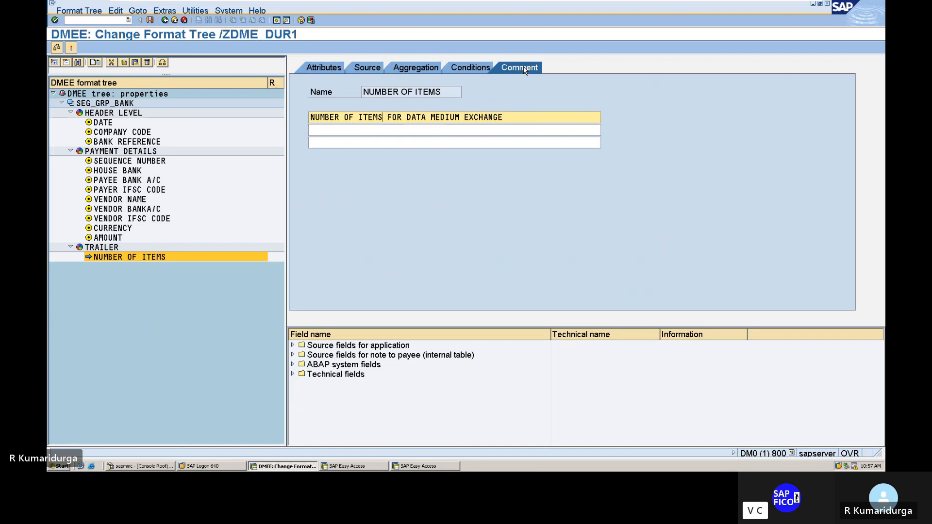
left_click(332, 67)
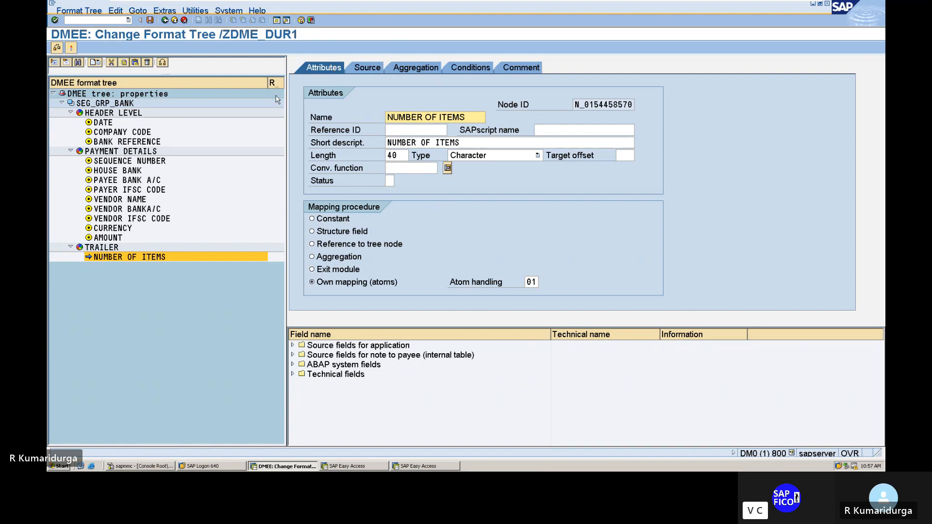
Step: Create an atom under the NUMBER OF ITEMS element and name it NO OF ITEMS
right_click(145, 257)
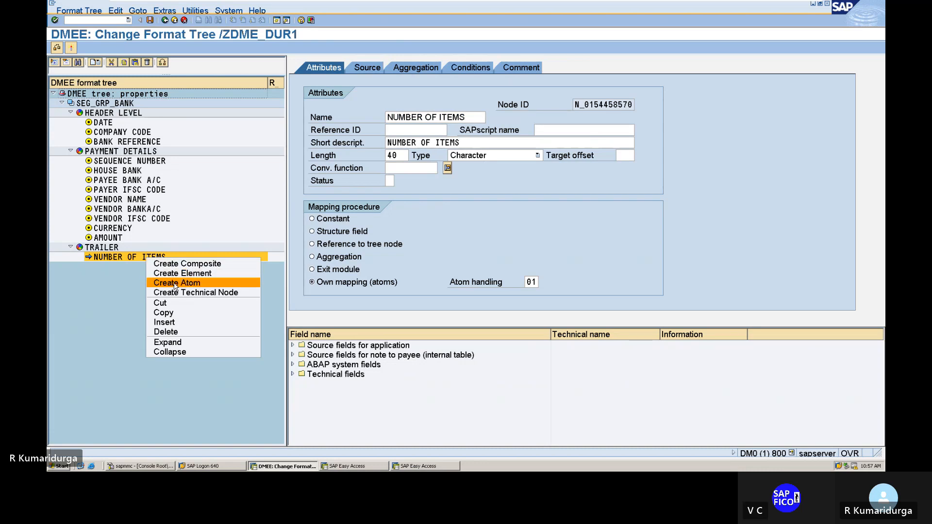
left_click(176, 284)
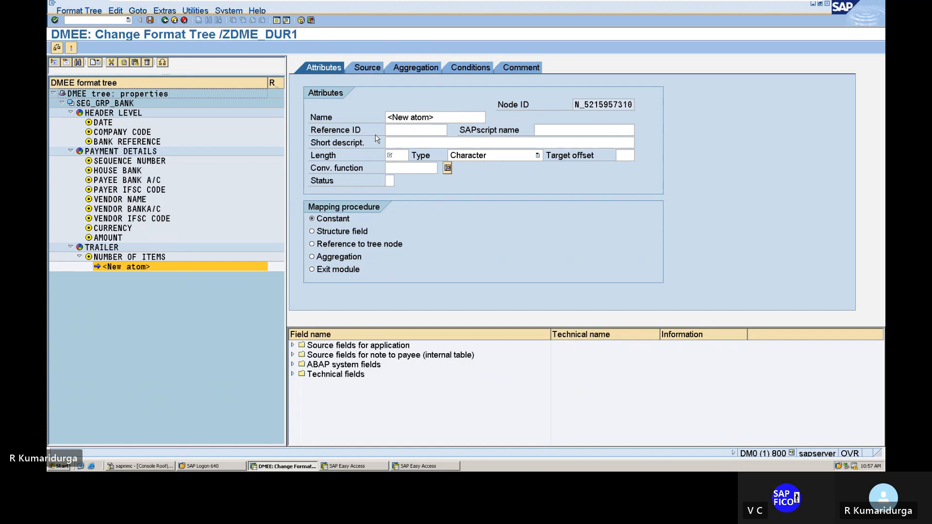
left_click(389, 117)
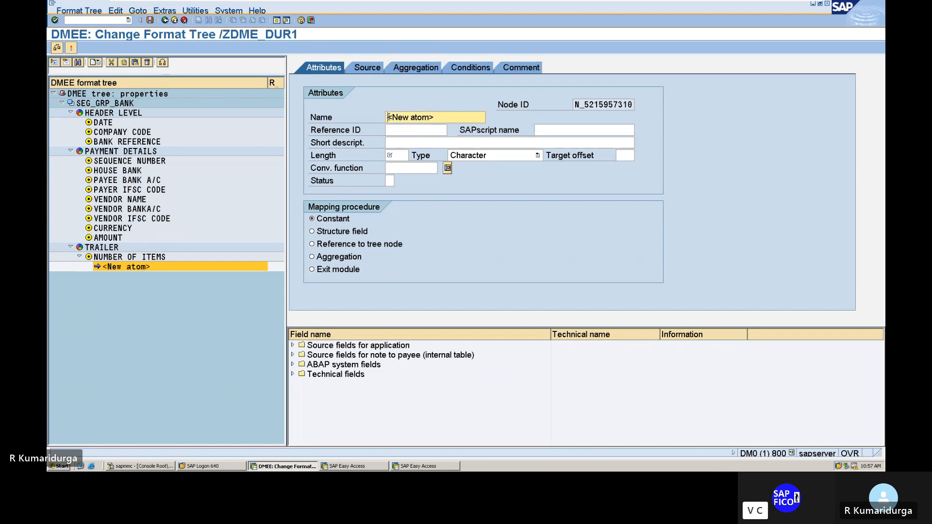
type("NUM")
key("BackSpace")
key("BackSpace")
type("O")
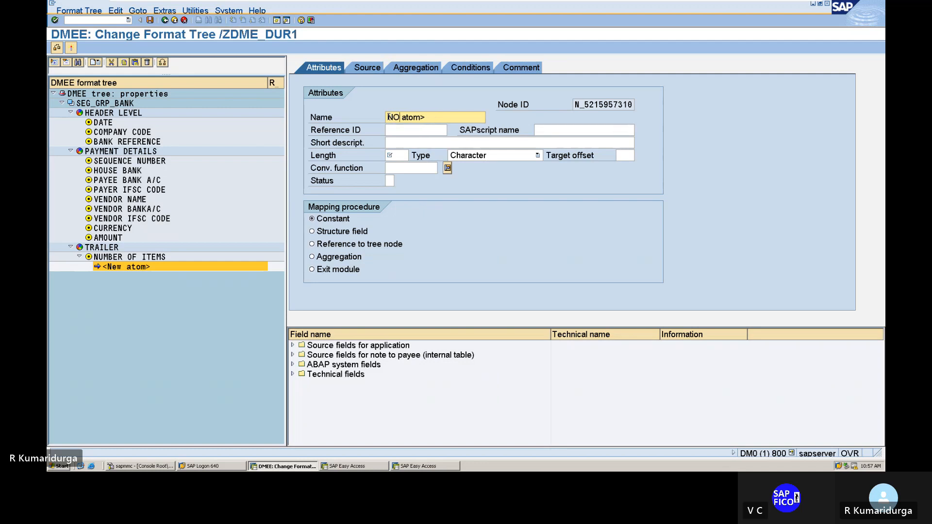
type(" OF")
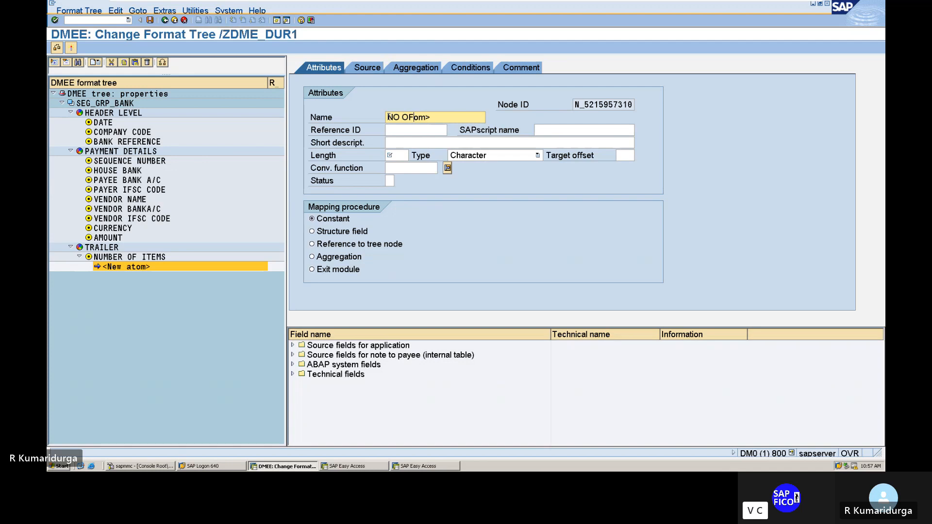
type(" IGTE")
key("BackSpace")
key("BackSpace")
key("BackSpace")
type("TEMS")
Step: Give the new atom the short description "NO. OF ITEMS" and a length of 15
left_click(415, 145)
type("NO")
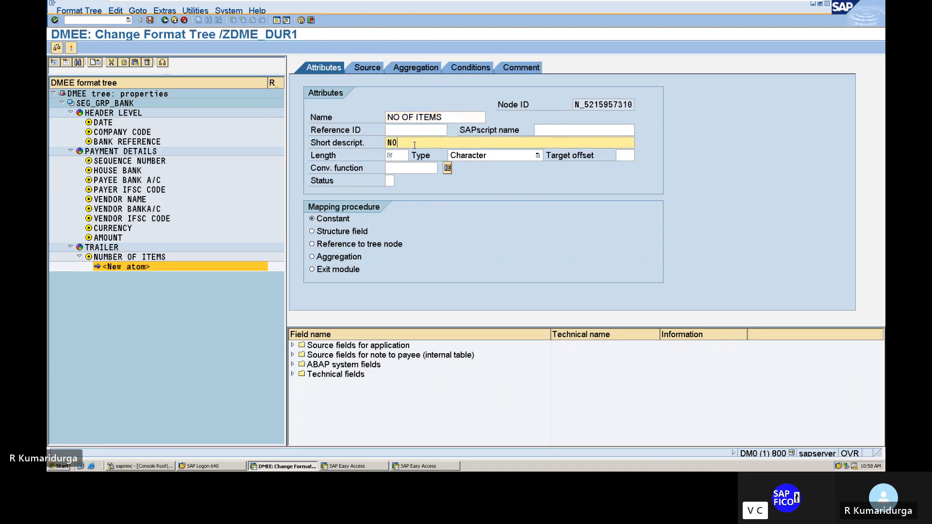
type(". OF ITEMS")
key("BackSpace")
key("BackSpace")
type(",MS")
left_click(399, 155)
type("15")
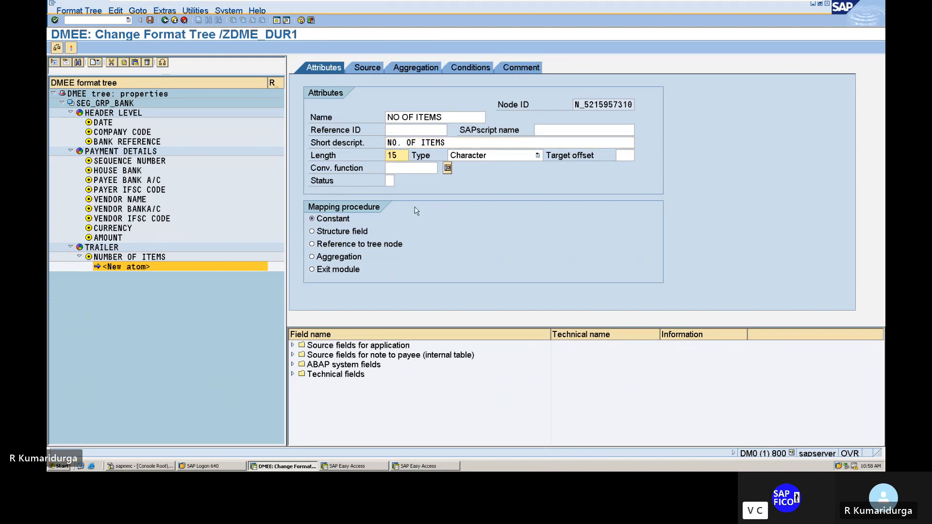
Step: Add the comment "NO. OF ITEMS FOR DATA MEDIUM EXCHANGE" to the NO OF ITEMS atom and return to its attributes
left_click(523, 69)
type("N")
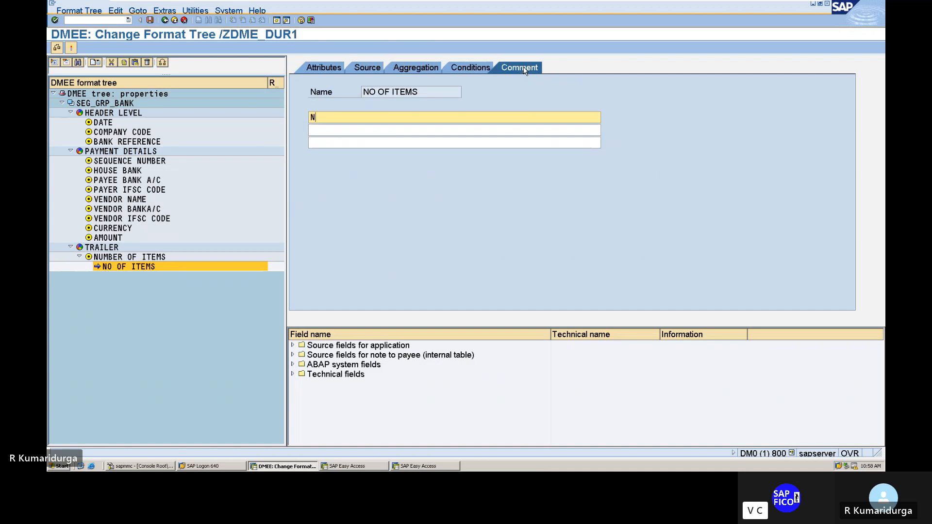
type("O. OF ITEMS FOR DATA MEDIUM EXCHANGE")
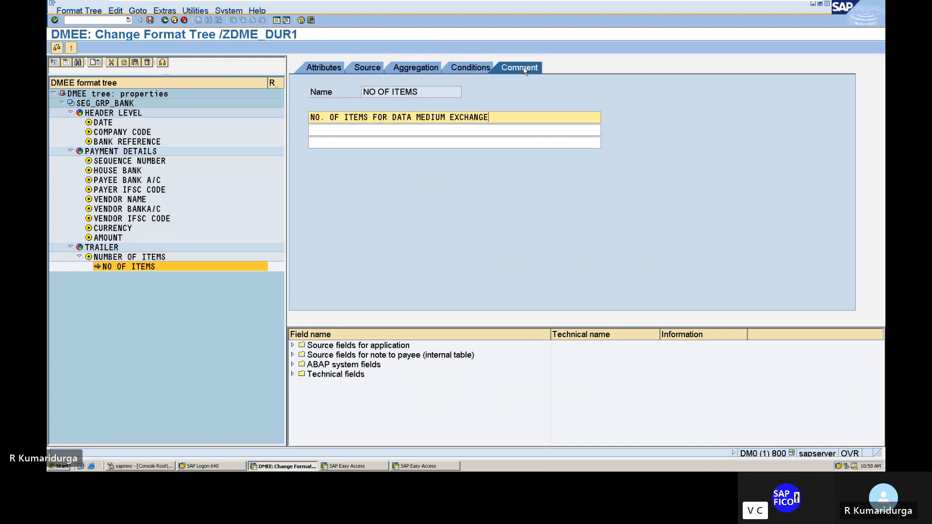
left_click(319, 68)
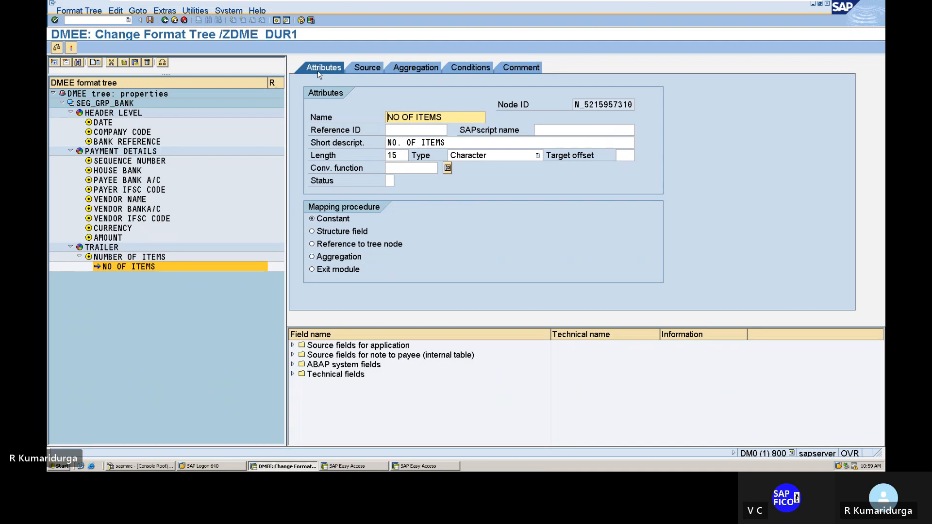
Step: Create a second atom after NO OF ITEMS under the NUMBER OF ITEMS element and name it NUMBER
right_click(151, 267)
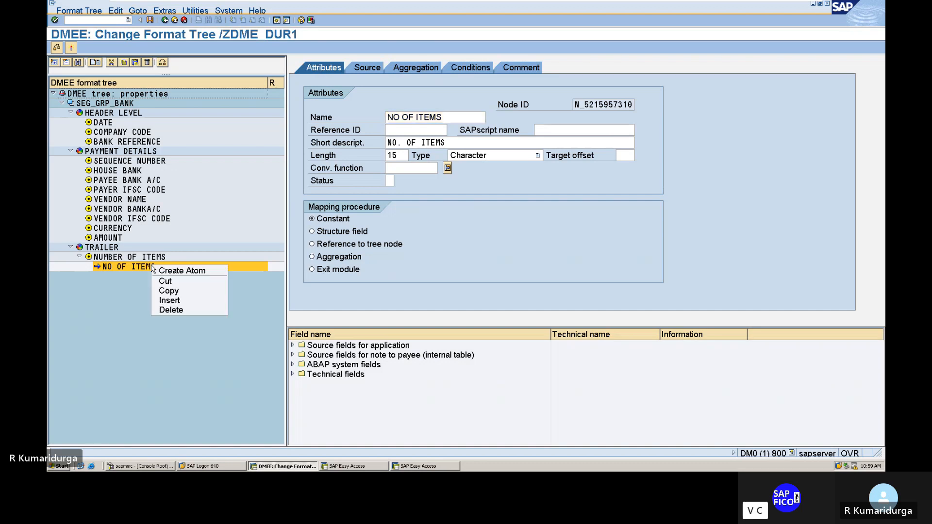
left_click(183, 276)
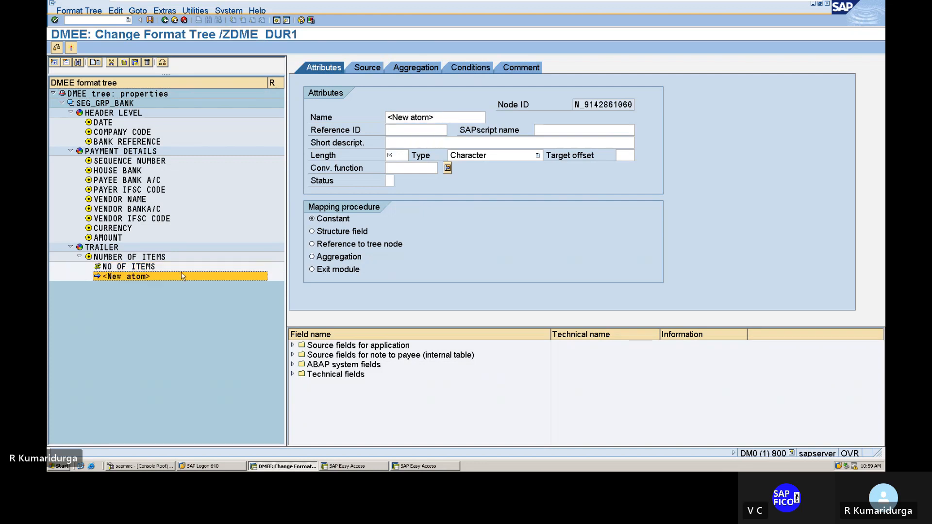
left_click(387, 117)
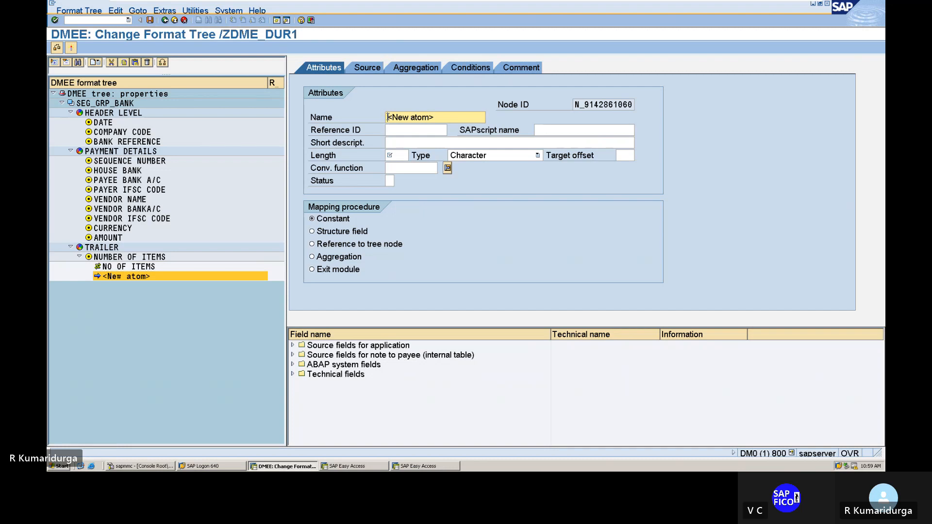
type("NUMBER")
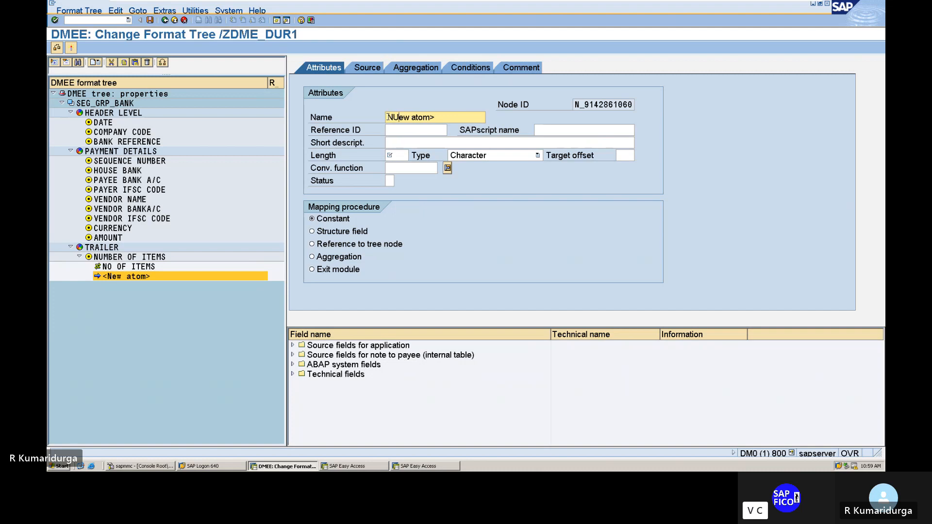
key("Delete")
key("Delete")
key("Delete")
key("Delete")
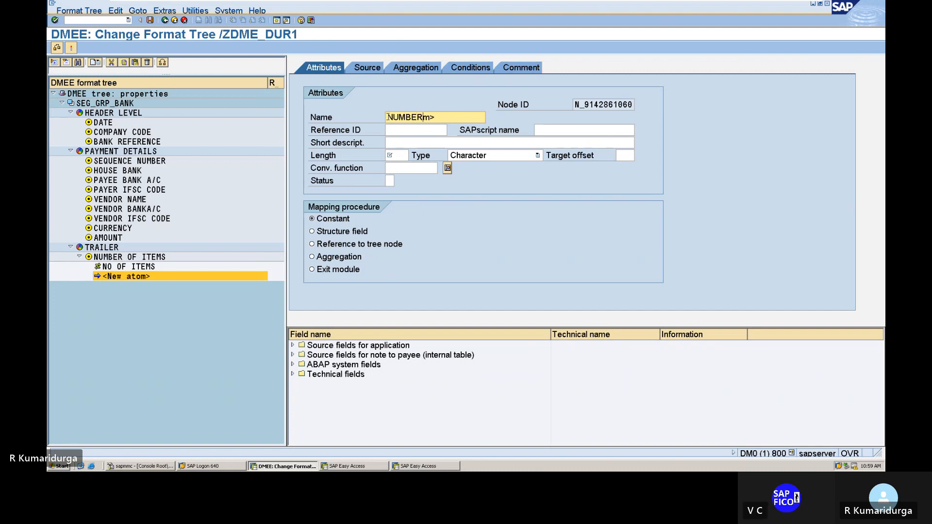
Step: Give the second atom the short description NUMBER and a length of 4
key("Tab")
key("Tab")
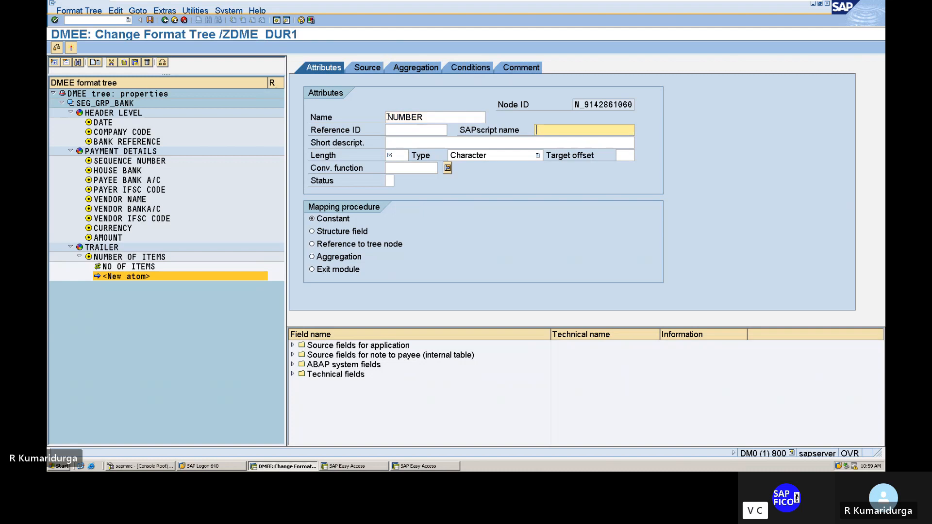
type("NU")
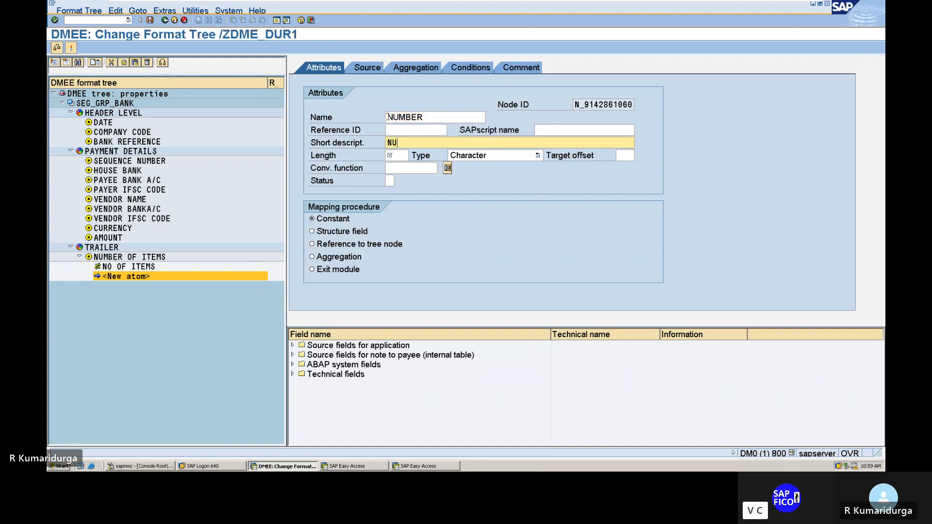
type("MBER")
key("Tab")
type("4")
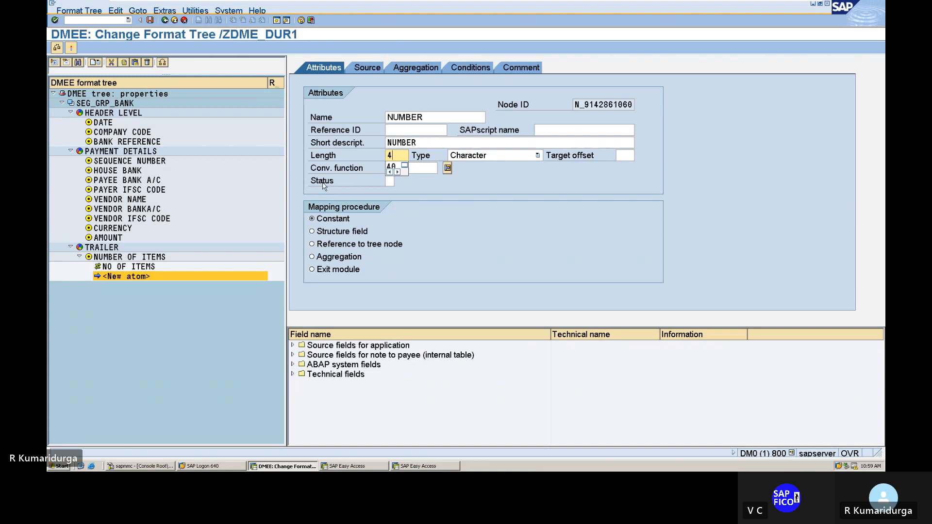
left_click(356, 195)
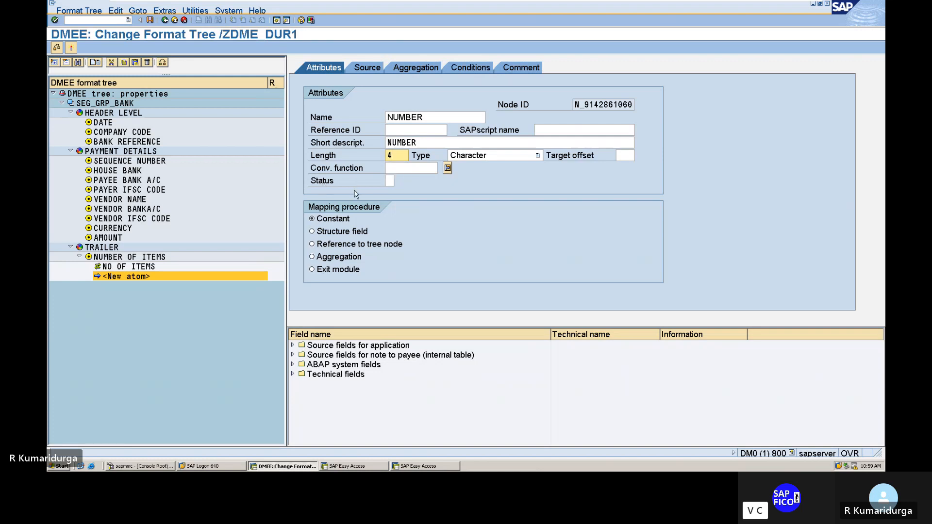
Step: Set the NUMBER atom's type to Numeric and its mapping procedure to Aggregation
left_click(460, 157)
left_click(462, 174)
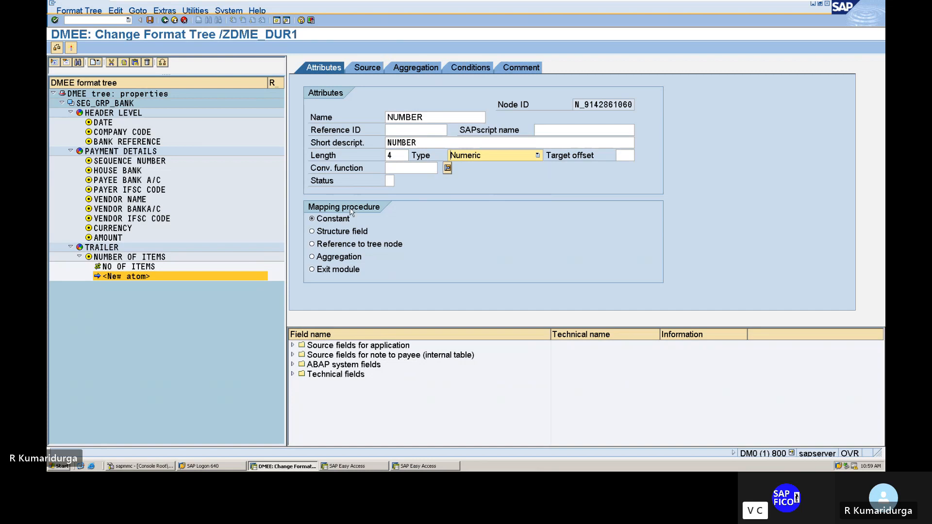
left_click(312, 258)
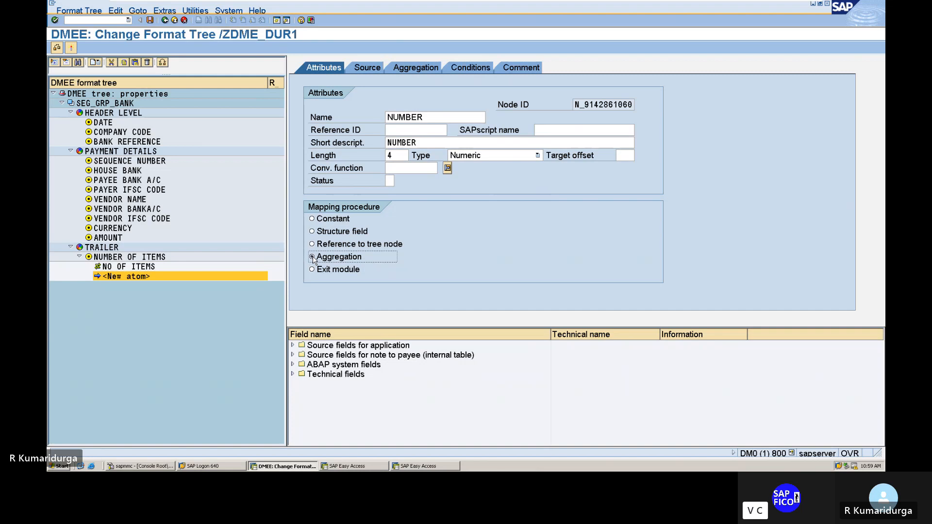
Step: Add the comment "NUMBER FOR DATA MEDIUM EXCHANGE" to the NUMBER atom and return to its attributes
left_click(521, 68)
type("N")
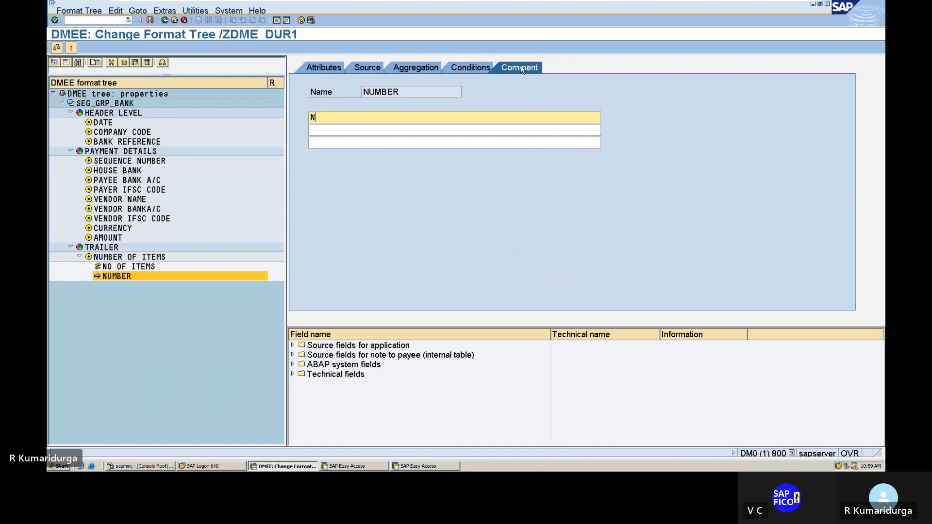
type("UMBER FOR")
key("BackSpace")
key("BackSpace")
key("BackSpace")
type("FOR DATA MEDIUM EXCHANGE")
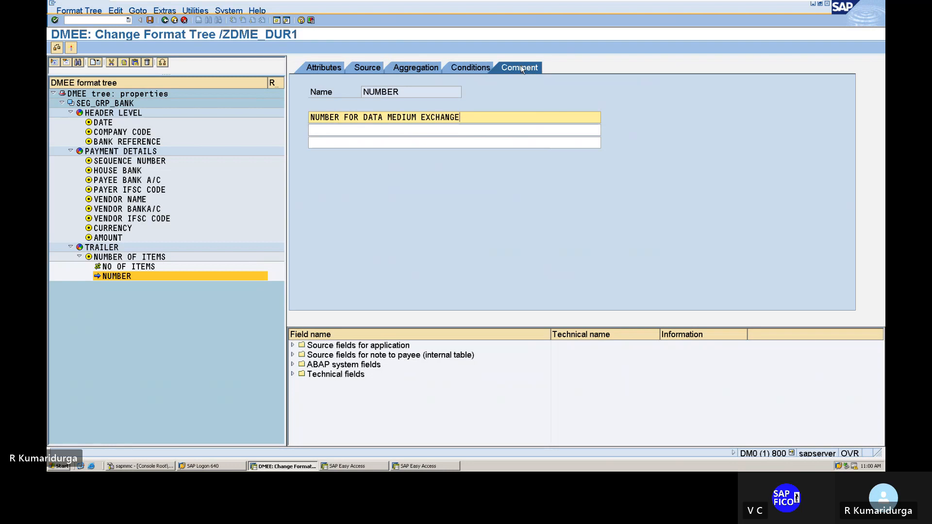
left_click(319, 69)
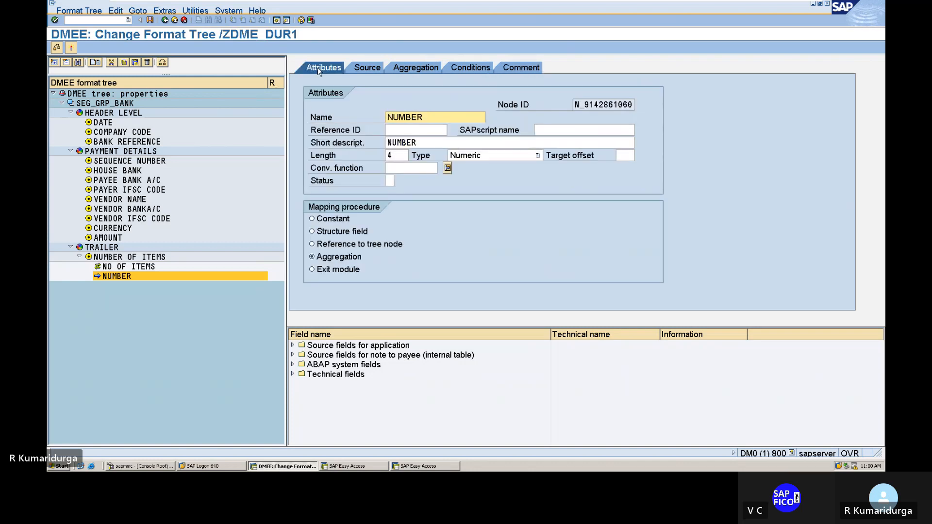
right_click(116, 278)
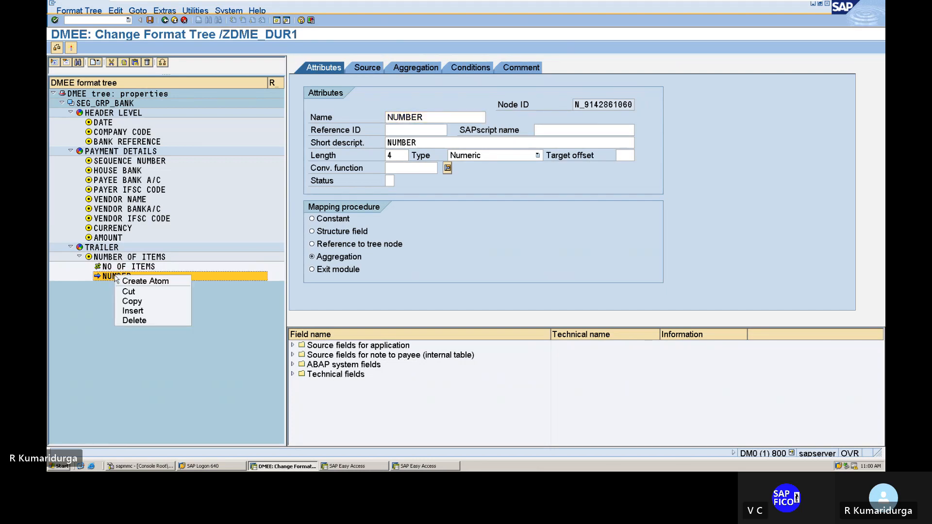
left_click(97, 290)
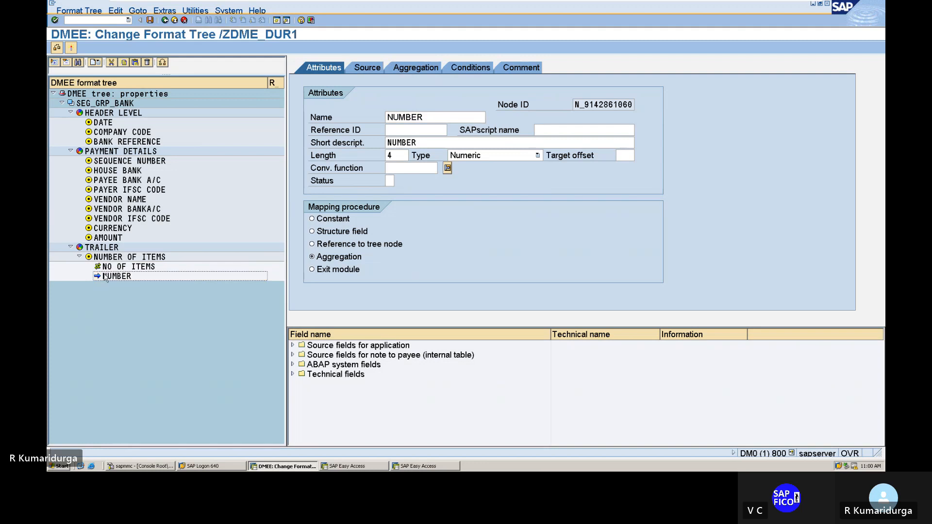
Step: Create a technical node under the PAYMENT DETAILS segment and name it TECHNICAL NODE
right_click(151, 152)
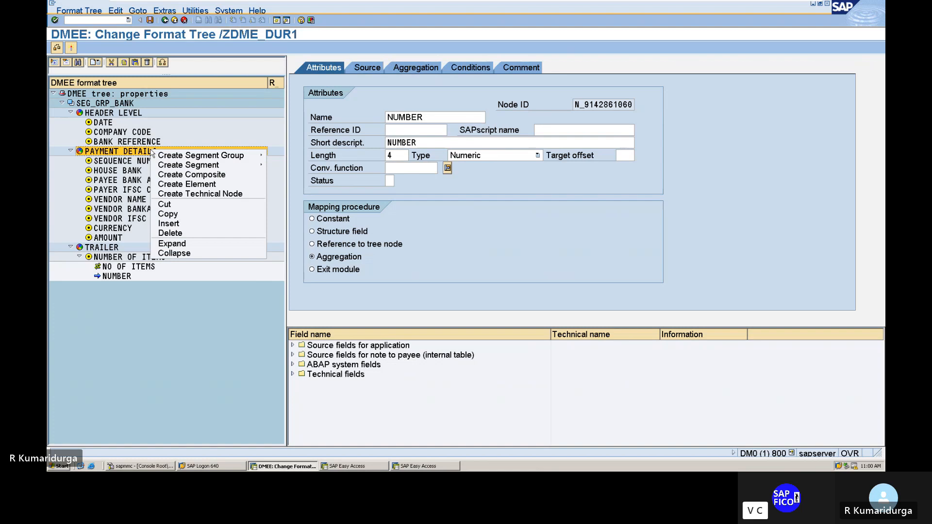
mouse_move(160, 166)
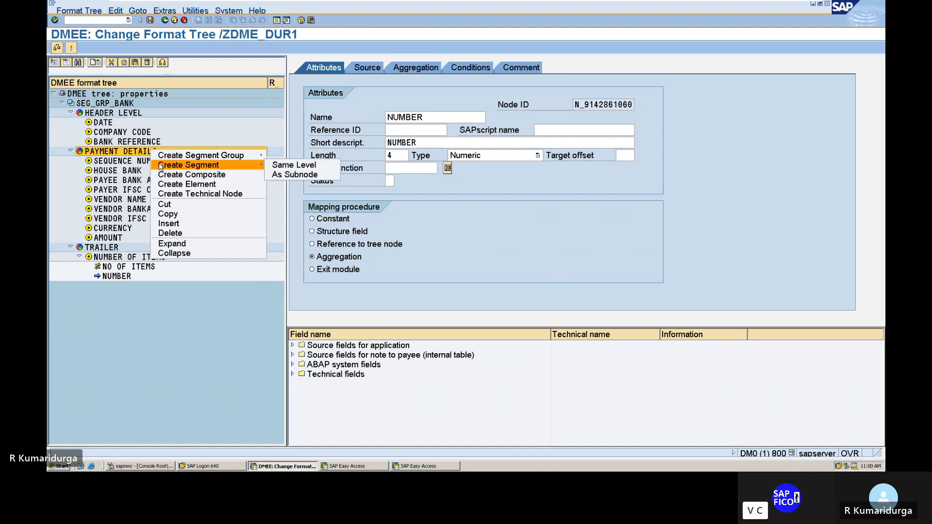
left_click(171, 194)
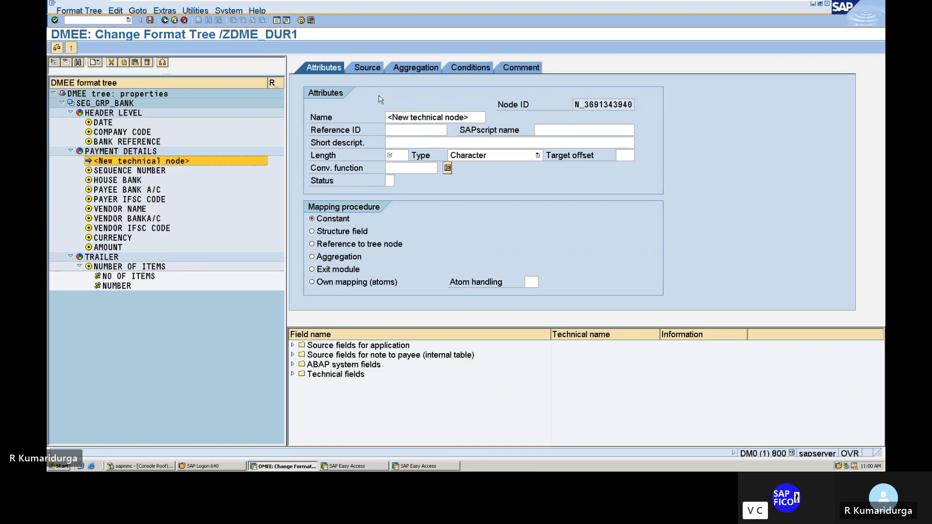
left_click(389, 117)
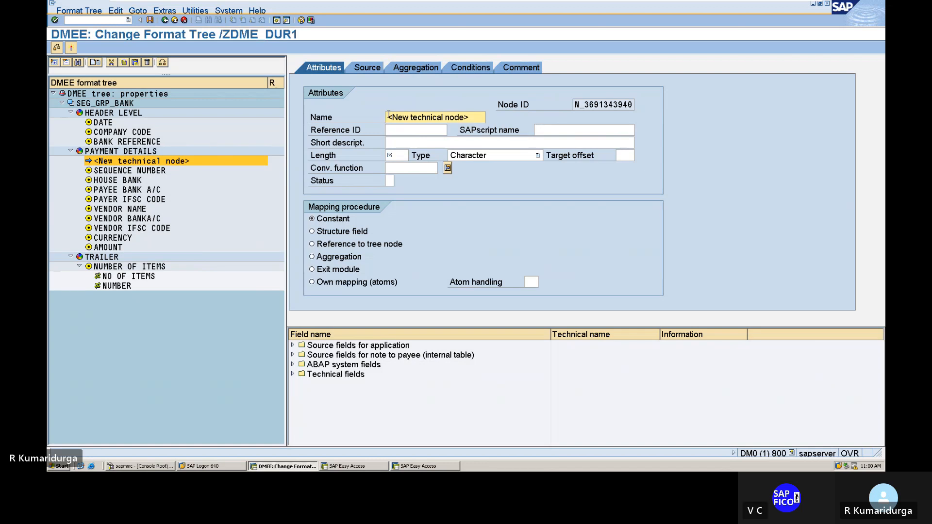
type("TECHNI")
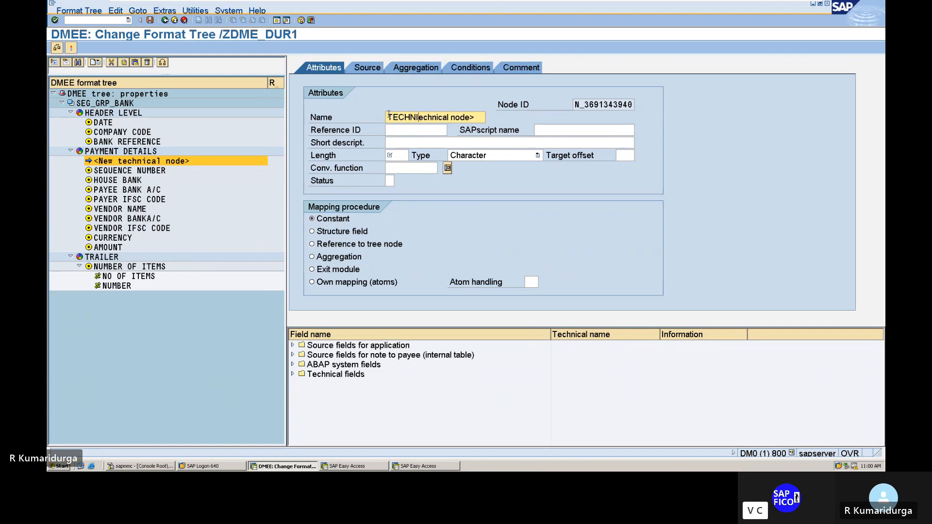
type("CAL NODE")
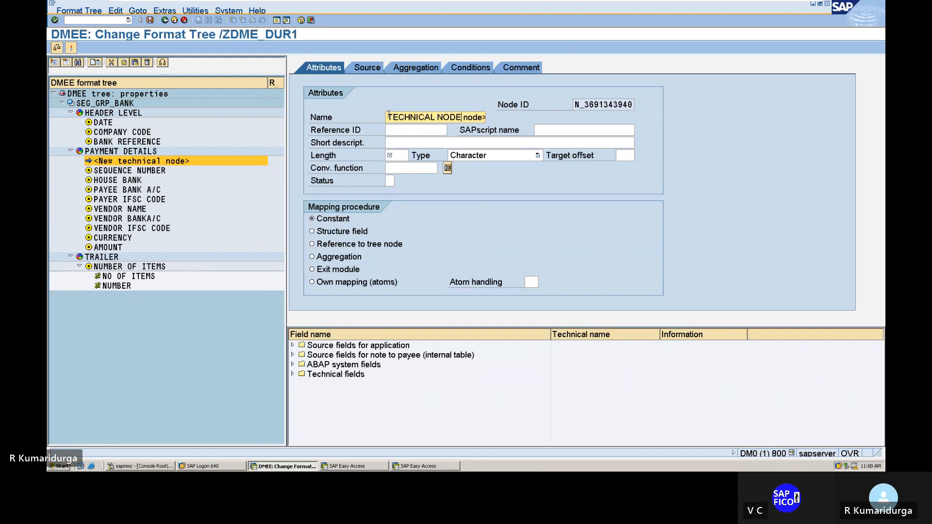
key("Delete")
key("Delete")
key("Delete")
key("Delete")
key("Delete")
key("Delete")
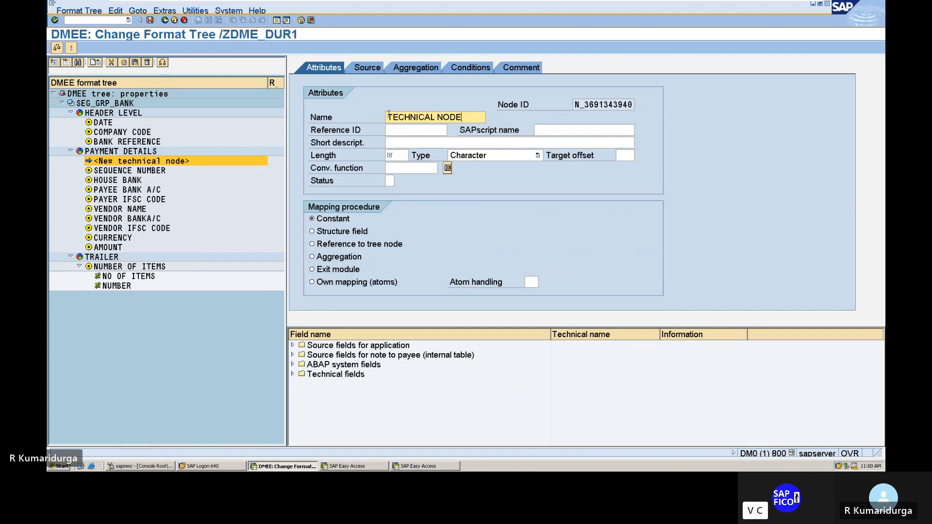
Step: Give the new technical node the short description TECHNICAL NODE and the reference ID TECH
key("Tab")
key("Tab")
key("Tab")
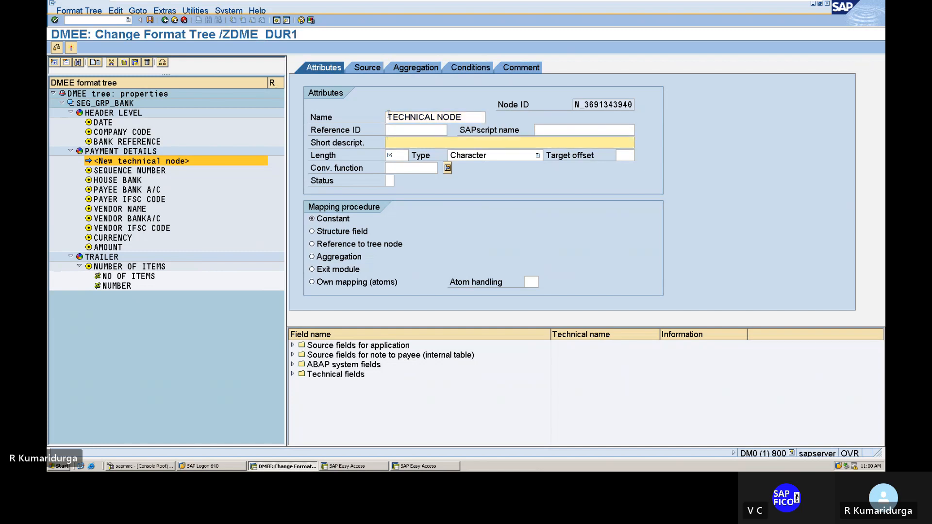
type("TECHNI")
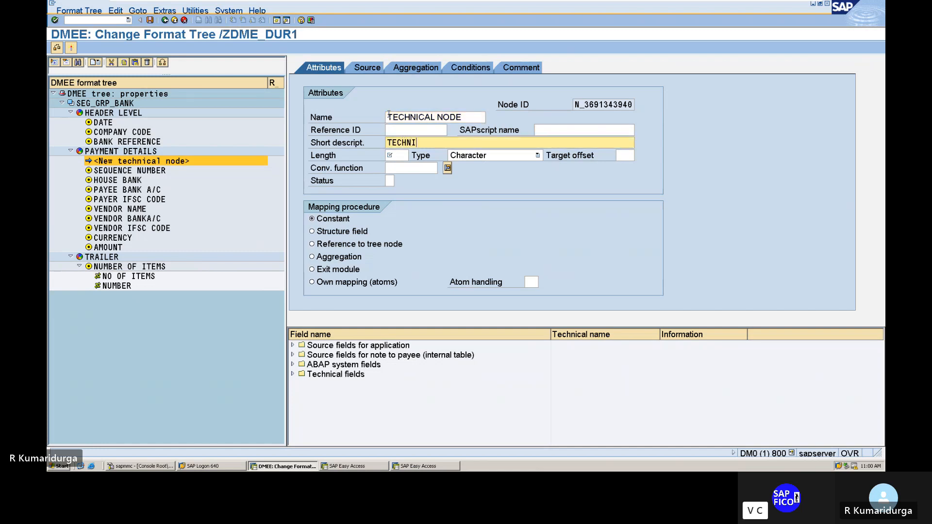
type("CAL NODE")
left_click(401, 131)
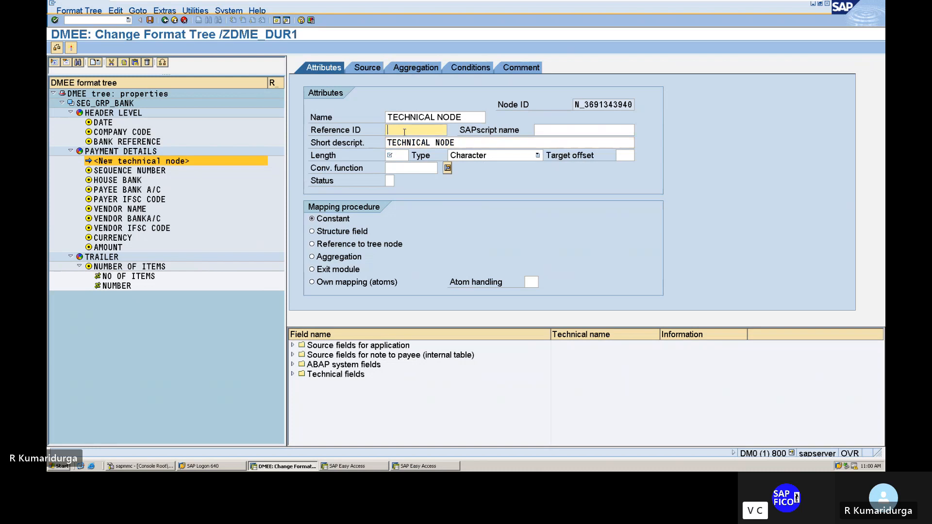
type("TECH")
Step: Set the technical node's length to 1 and type to Numeric, with 1 as its source constant
left_click(397, 156)
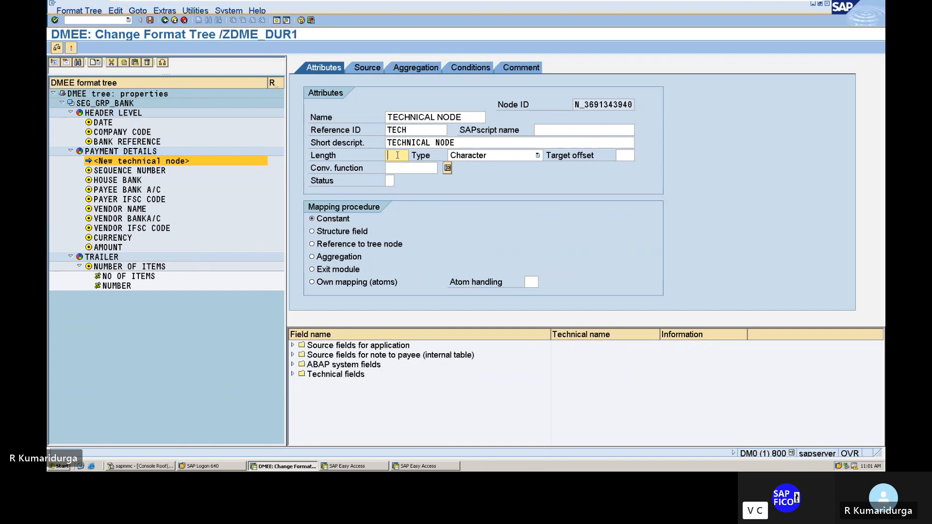
type("1")
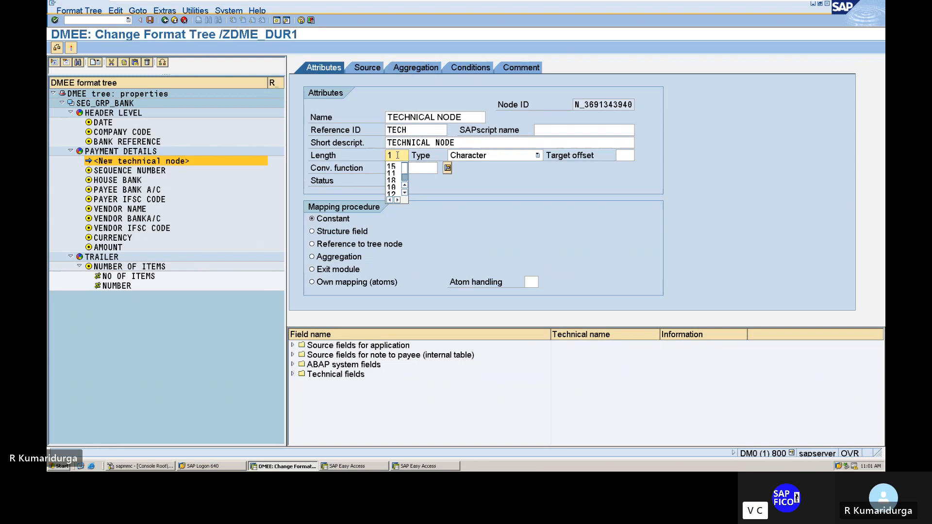
key("Tab")
key("n")
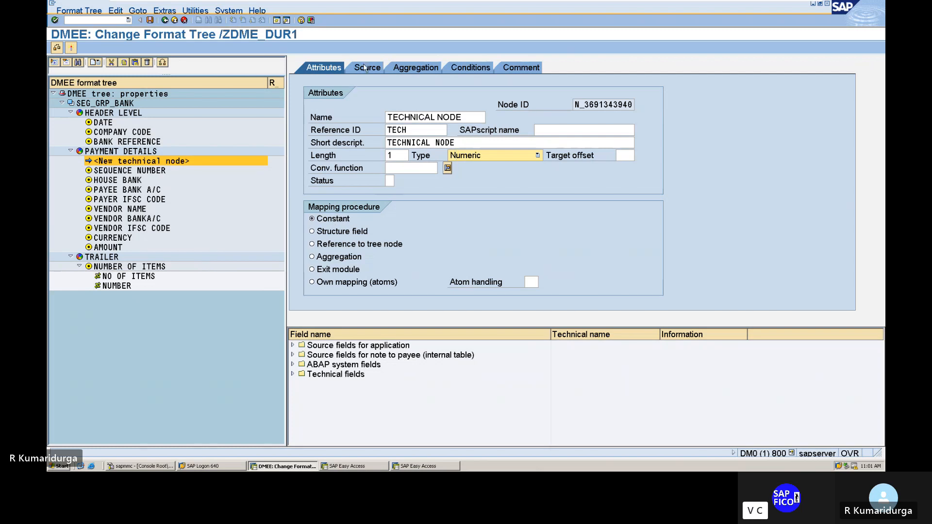
left_click(365, 68)
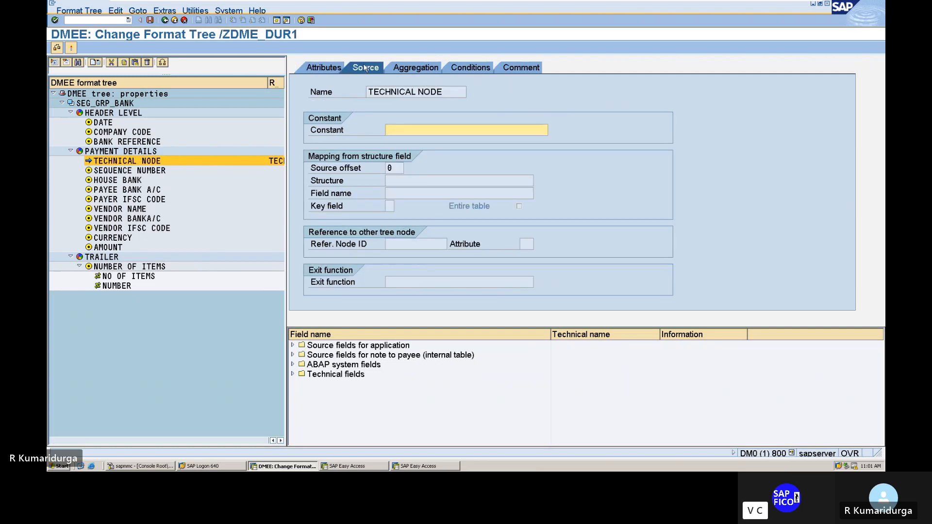
type("1")
Step: Add the comment "TECHNICAL NODE FOR DATA MEDIUM EXCHANGE" to the technical node and return to its attributes
left_click(529, 69)
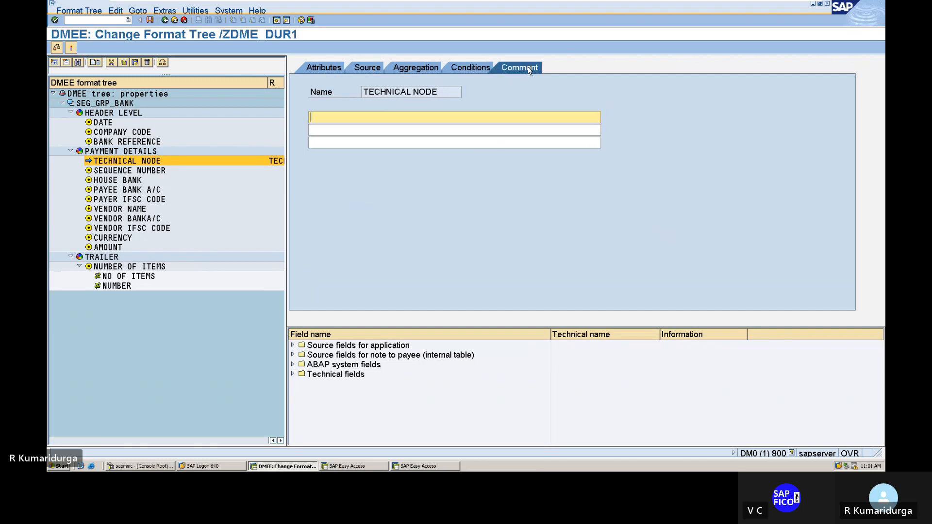
type("TECHN")
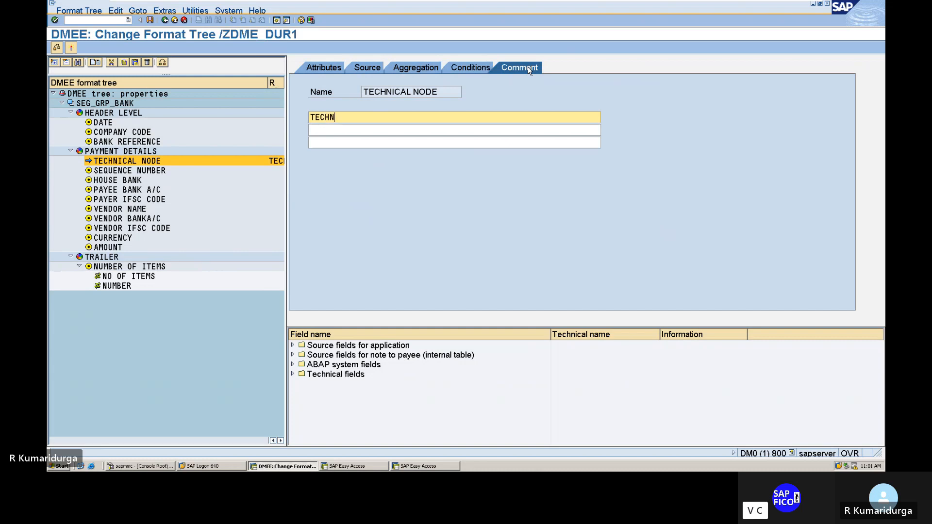
type("ICAL NODE FOR DATA MEDIUM EXCHANGE")
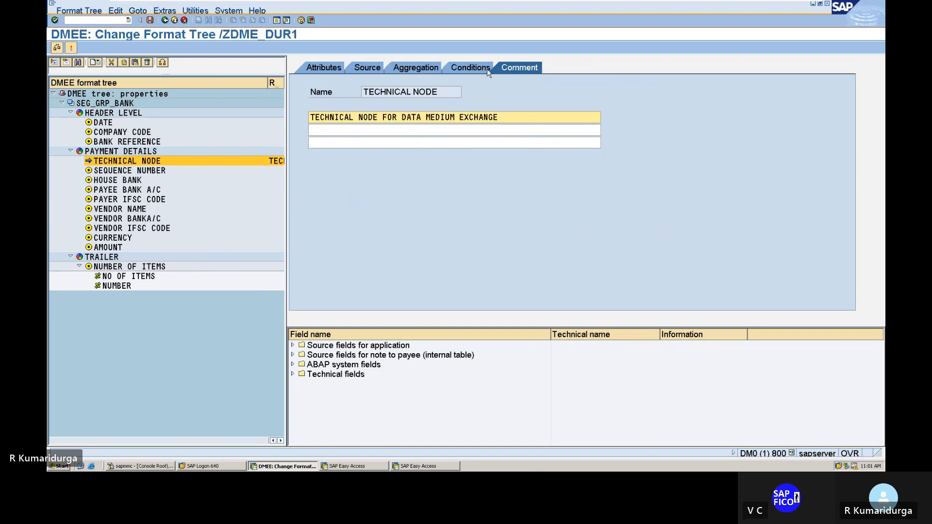
left_click(327, 70)
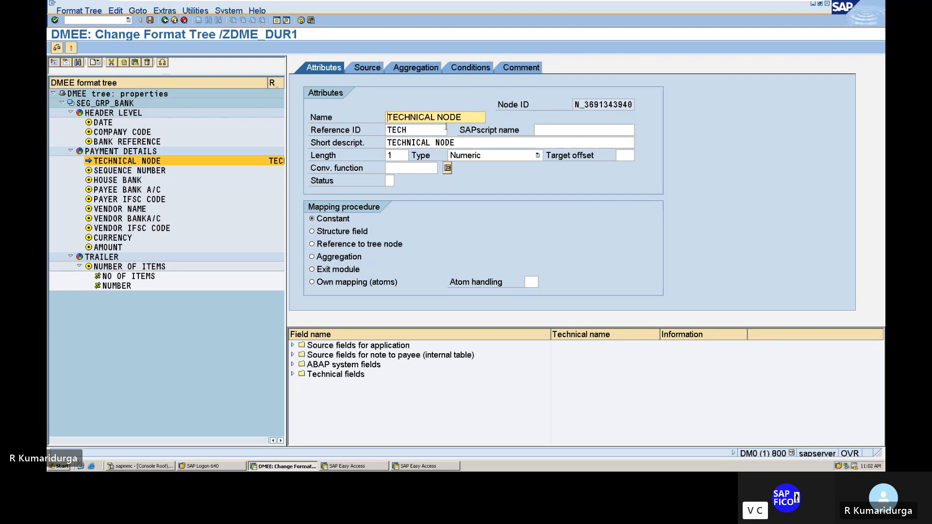
Step: Assign the technical node's reference ID TECH as the aggregation reference of the NUMBER atom under TRAILER
left_click(108, 288)
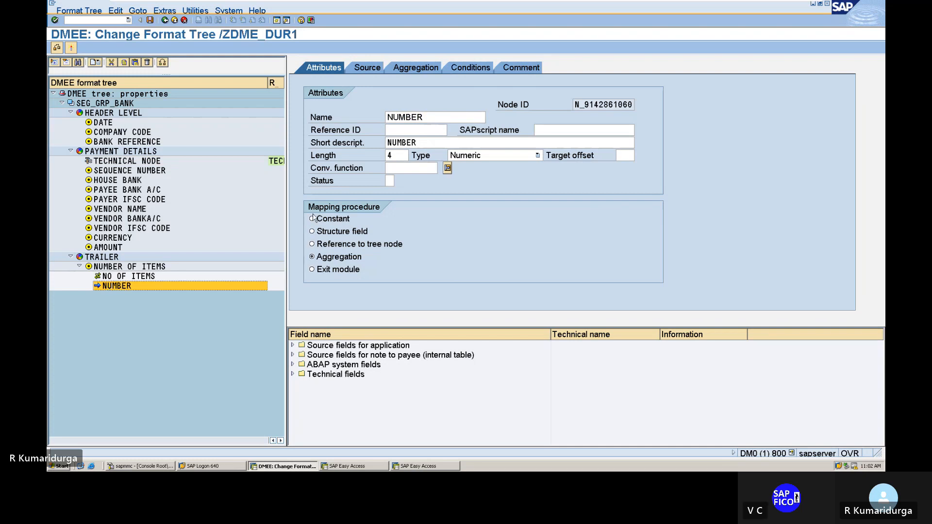
left_click(429, 73)
left_click(334, 143)
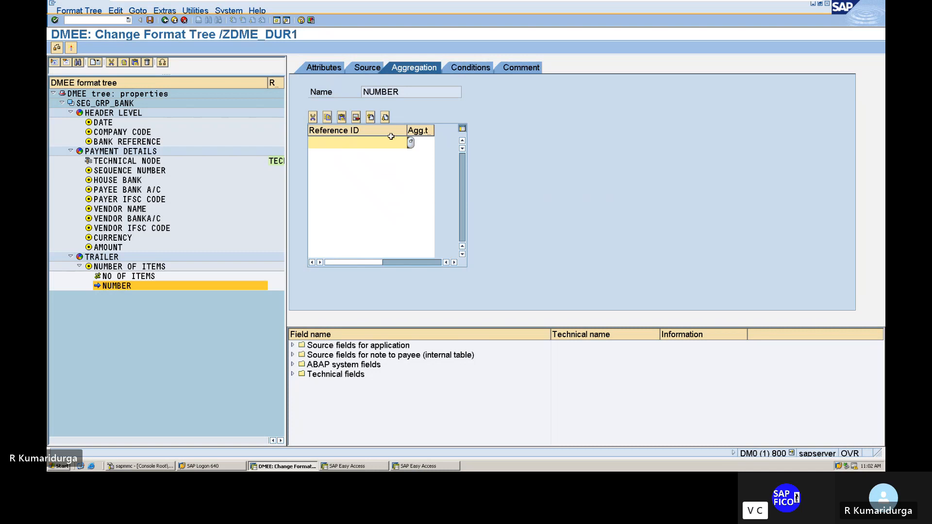
left_click(411, 143)
left_click(412, 143)
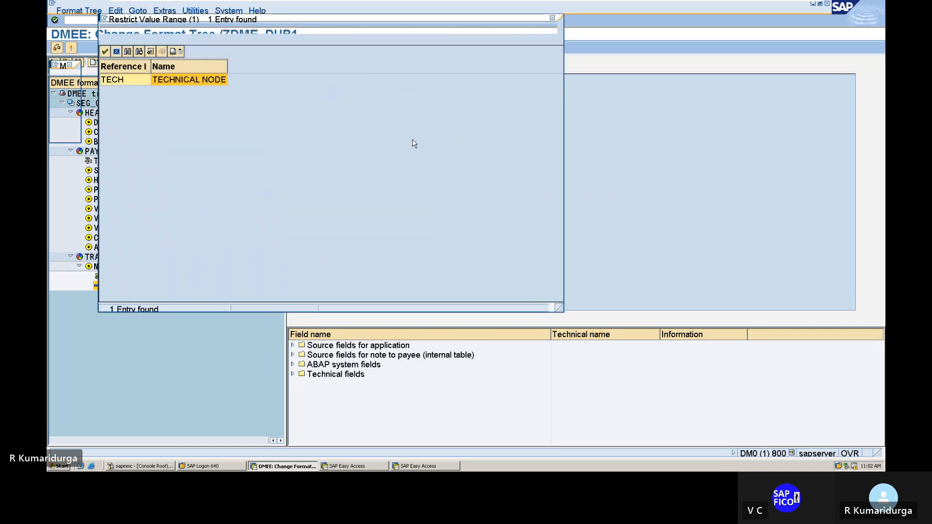
double_click(197, 81)
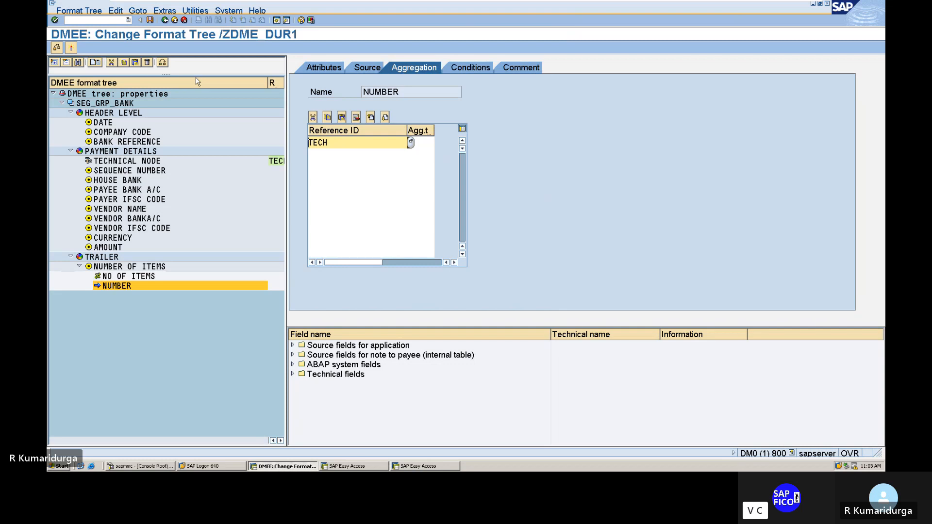
Step: Set the aggregation type of the TECH reference to 1, Summation of Values
key("Tab")
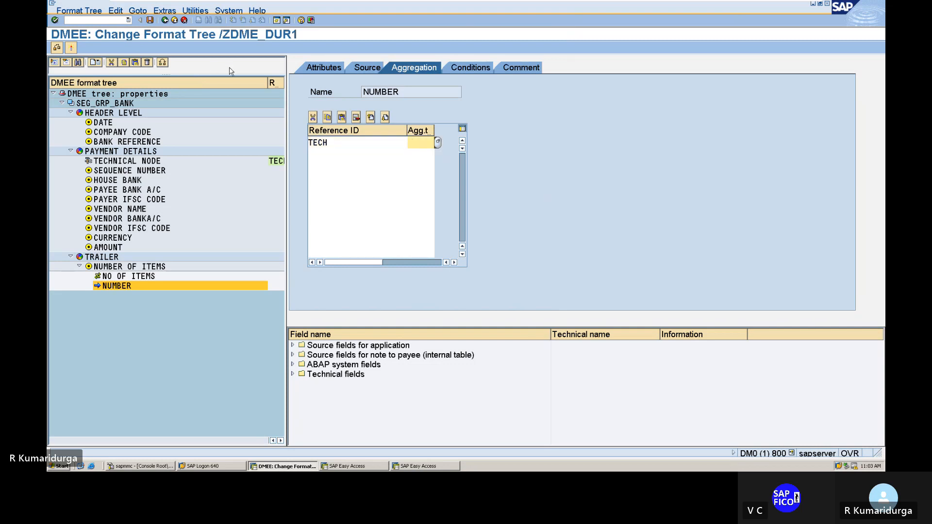
left_click(437, 145)
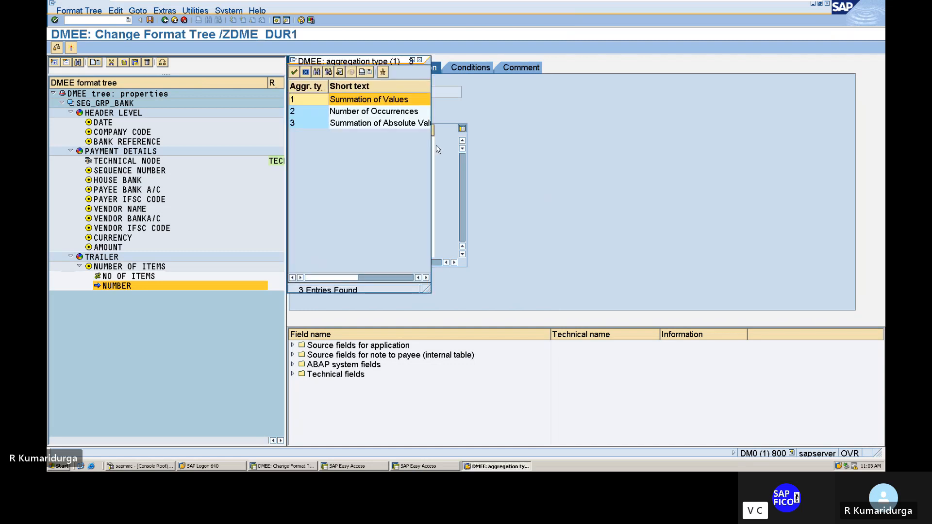
double_click(387, 99)
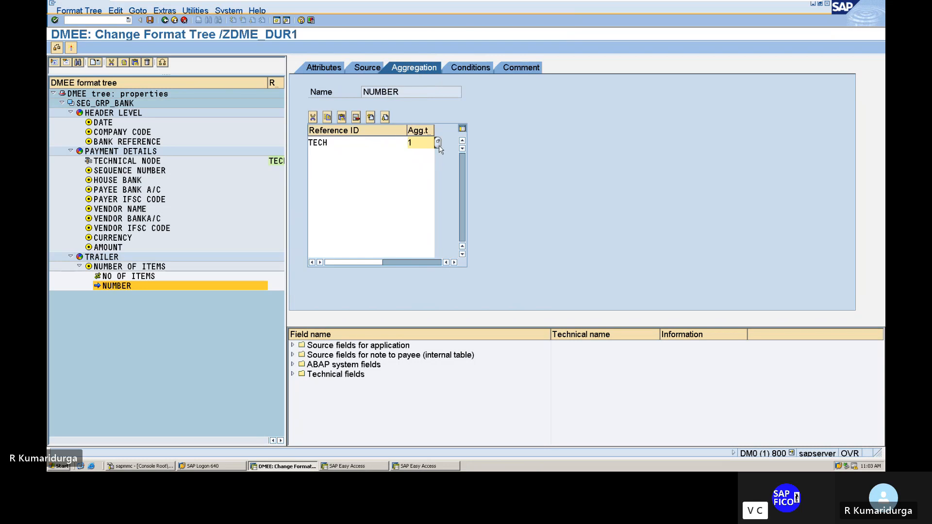
Step: Change the aggregation type of the TECH reference to 2, Number of Occurrences
left_click(438, 143)
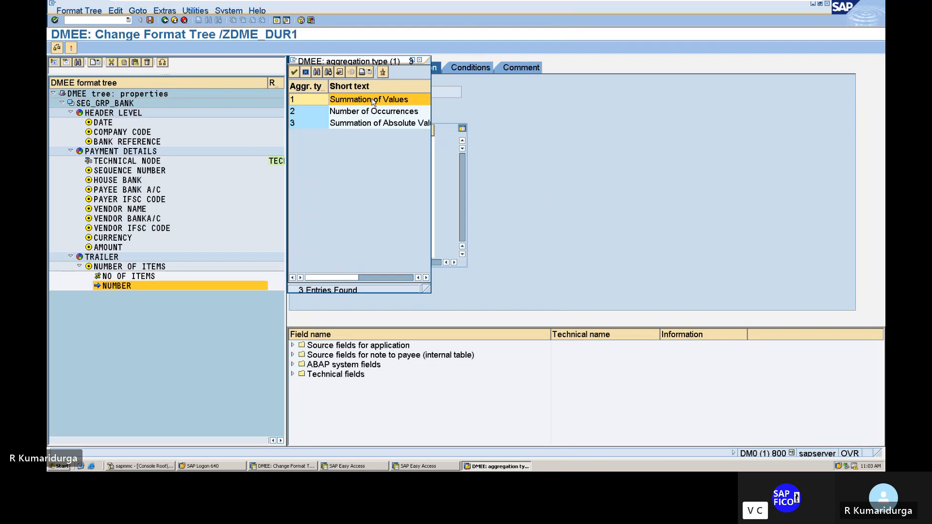
key("Left")
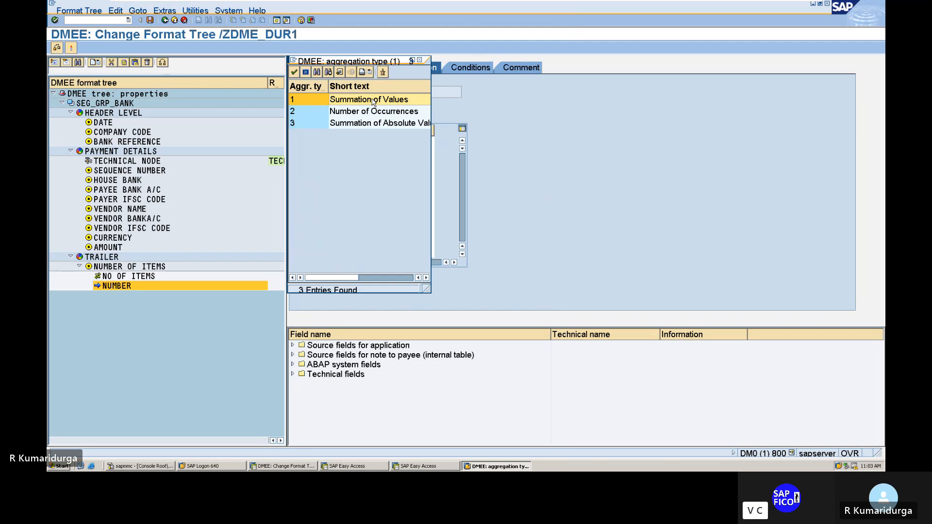
left_click(365, 113)
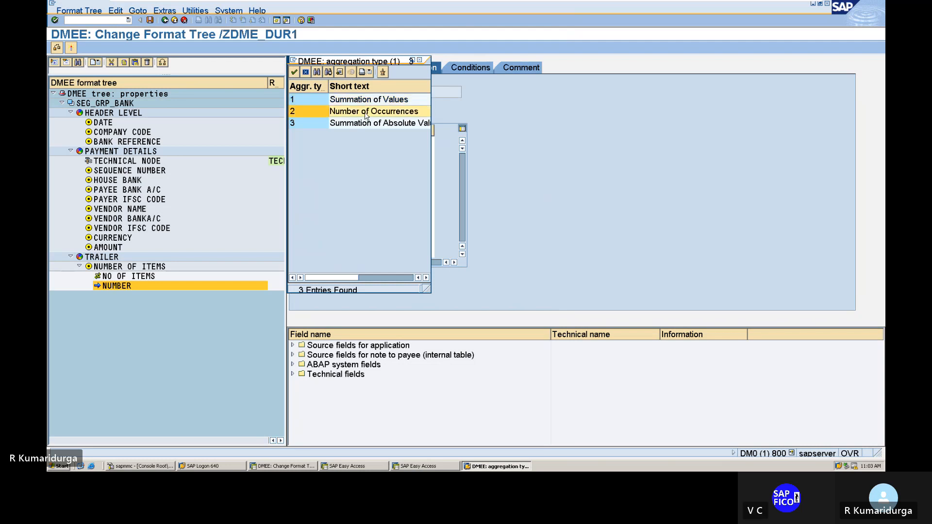
double_click(366, 113)
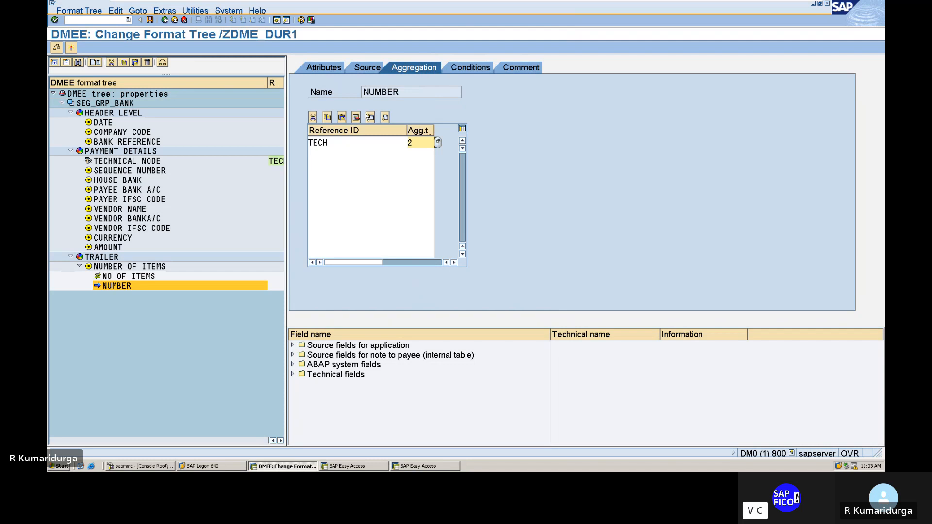
Step: Review the NUMBER atom's comment and attributes, and check the format tree for consistency
left_click(523, 68)
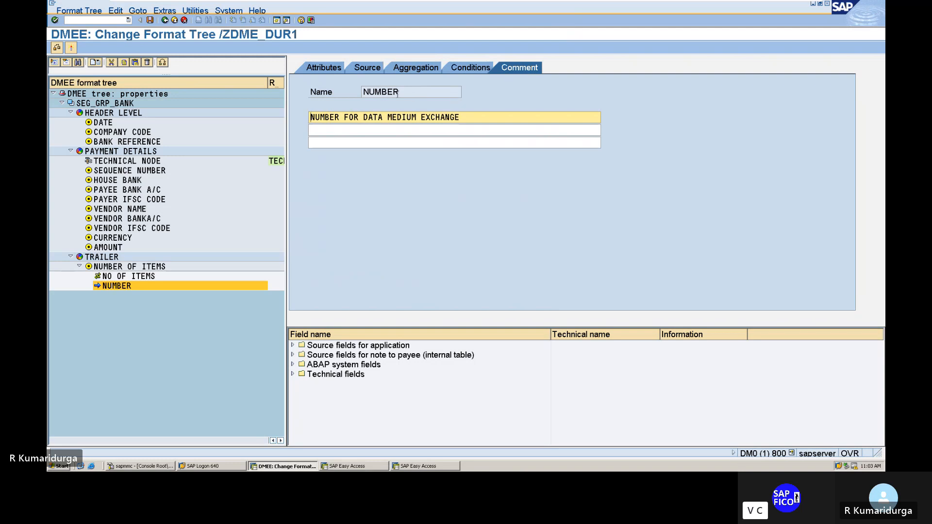
left_click(330, 73)
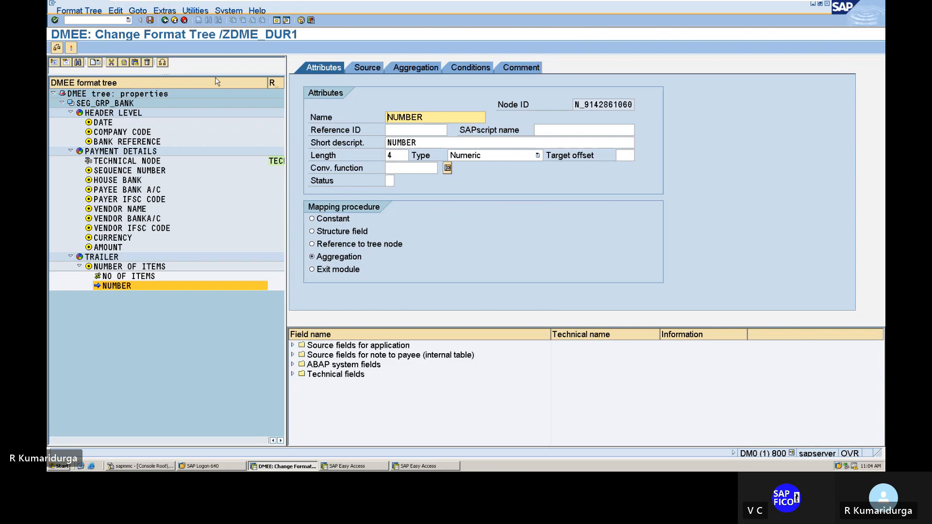
left_click(57, 47)
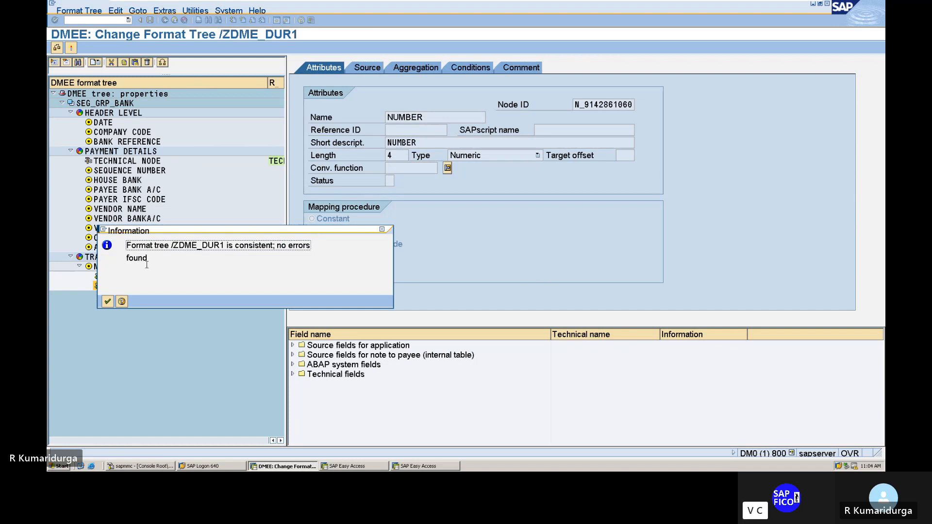
left_click(107, 301)
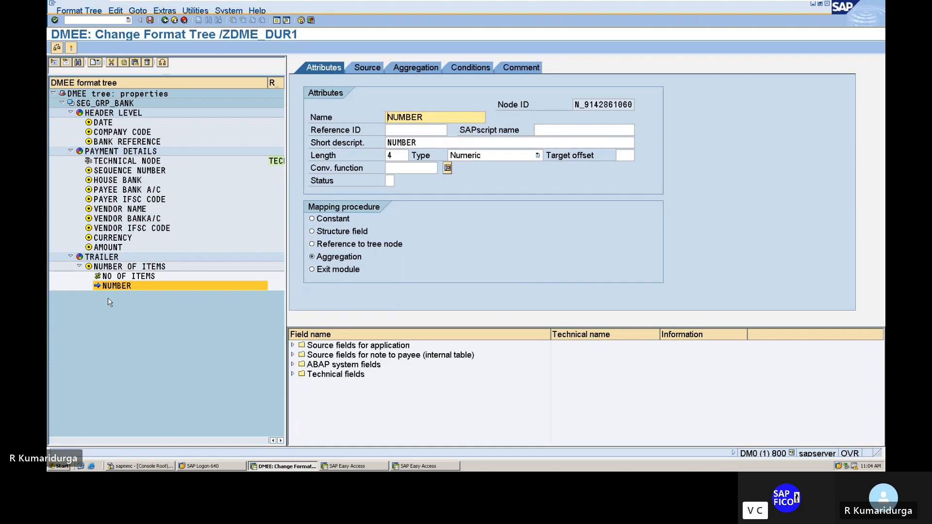
left_click(137, 329)
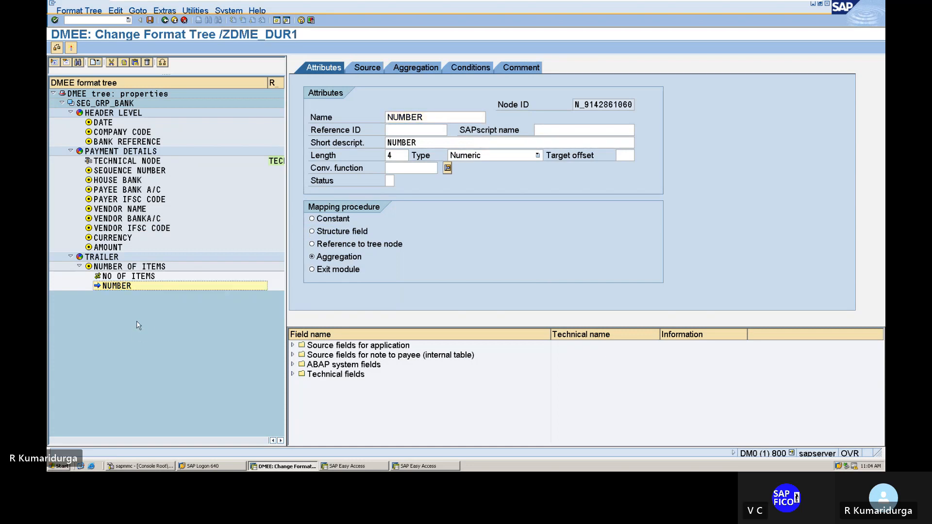
Step: Create a new element under the TRAILER segment and name it TOTAL AMOUNT
left_click(101, 258)
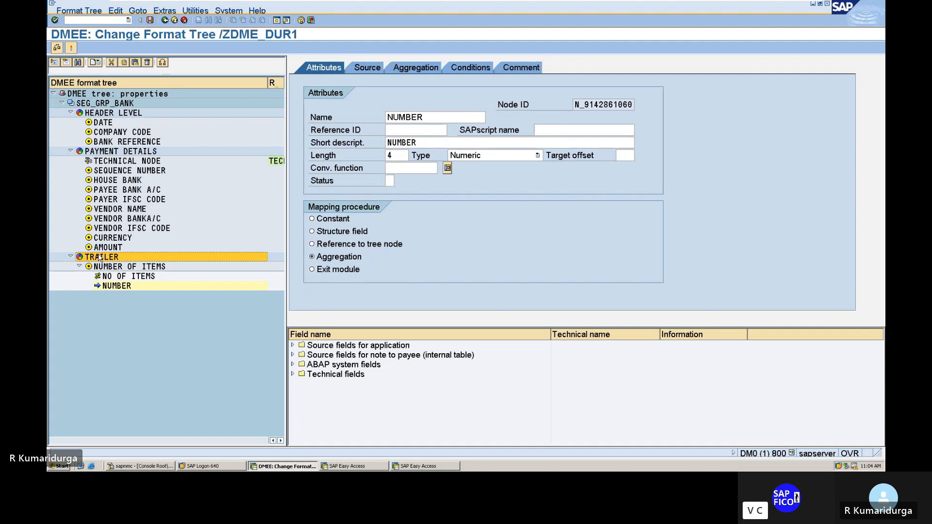
right_click(101, 258)
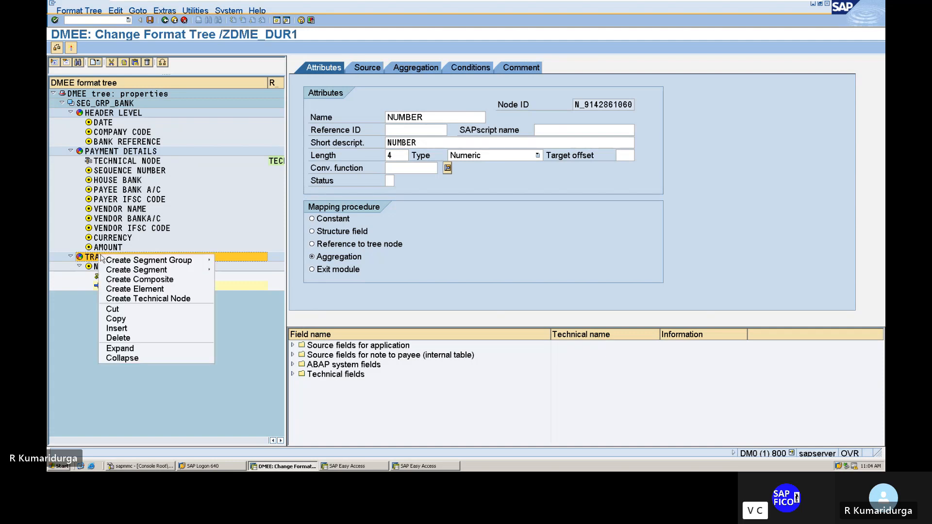
mouse_move(116, 263)
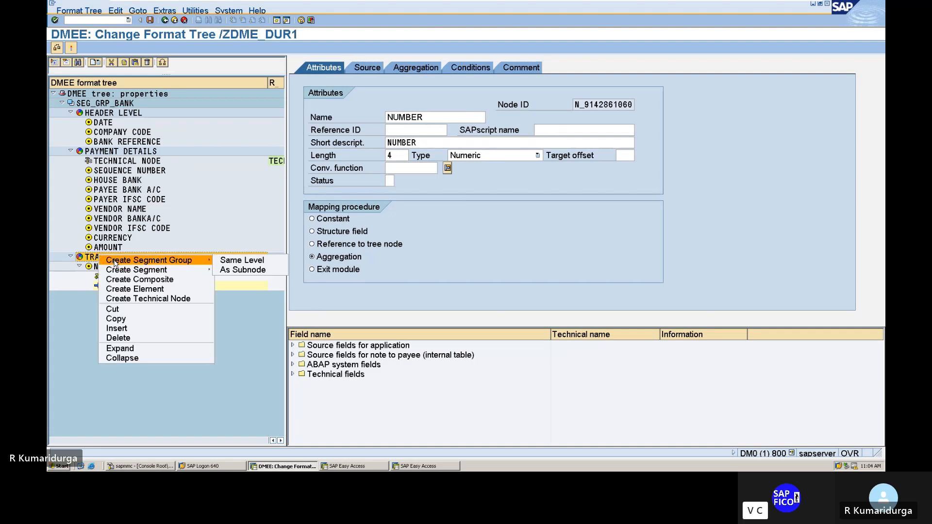
left_click(142, 289)
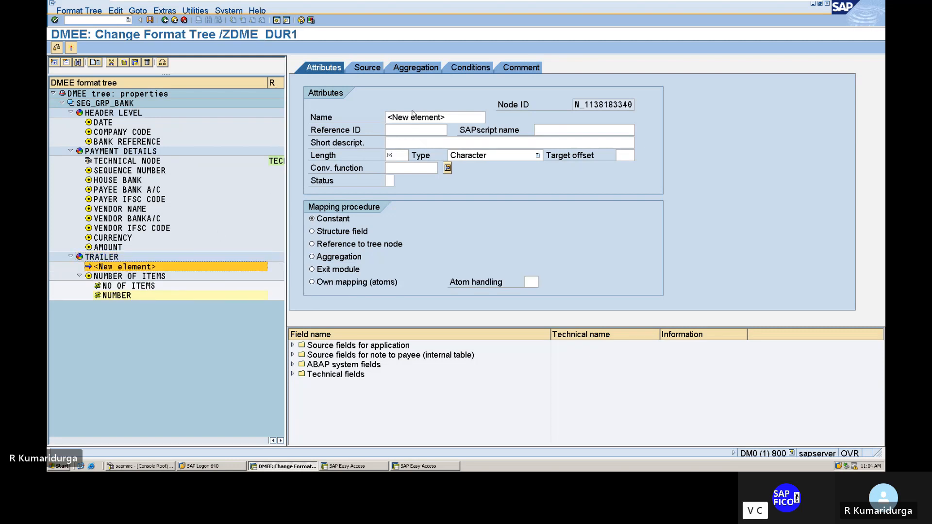
left_click(391, 117)
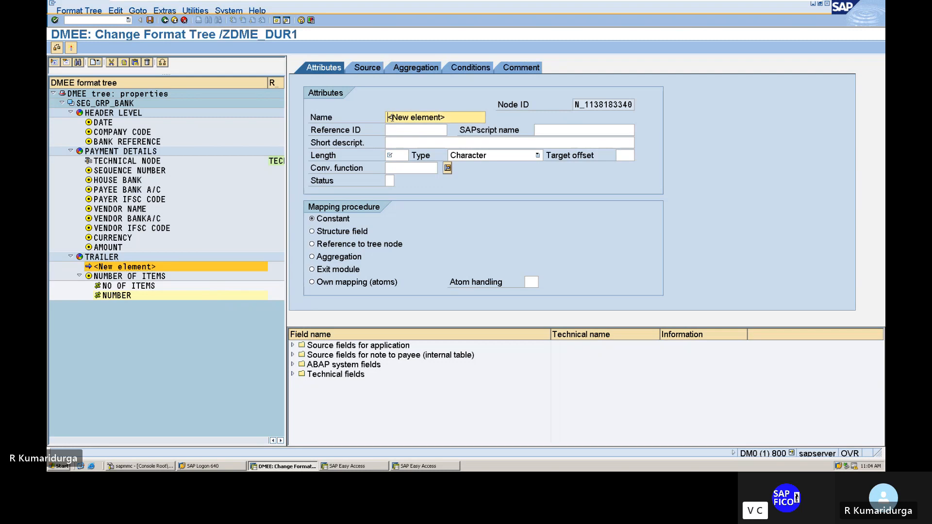
key("Delete")
key("Delete")
key("Delete")
key("Delete")
key("Delete")
key("Delete")
key("Delete")
key("Delete")
key("Delete")
key("Delete")
key("Delete")
key("Delete")
key("Delete")
type("TOTAL AMOUNT")
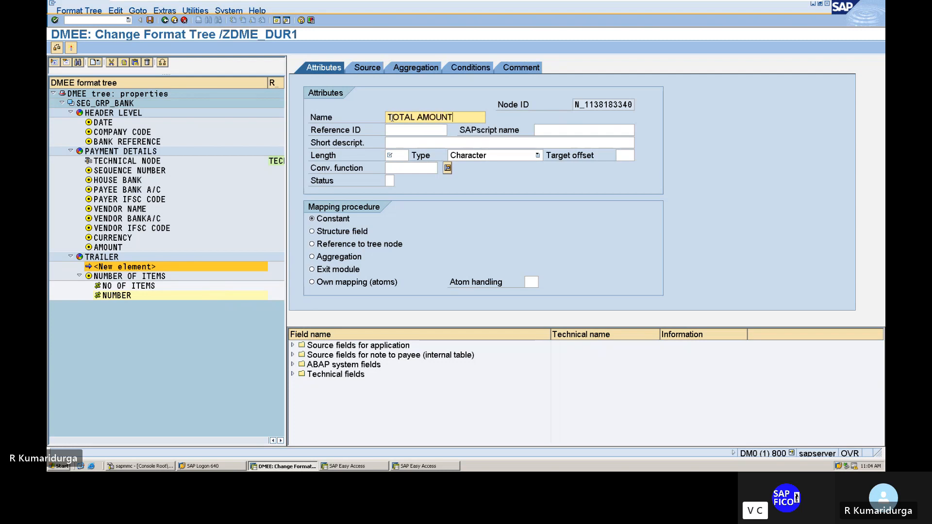
Step: Give the new TRAILER element the short description TOTAL AMOUNT, length 12, type Currency Amount and the Aggregation mapping procedure
key("Tab")
key("Tab")
key("Tab")
key("Tab")
key("Tab")
key("Tab")
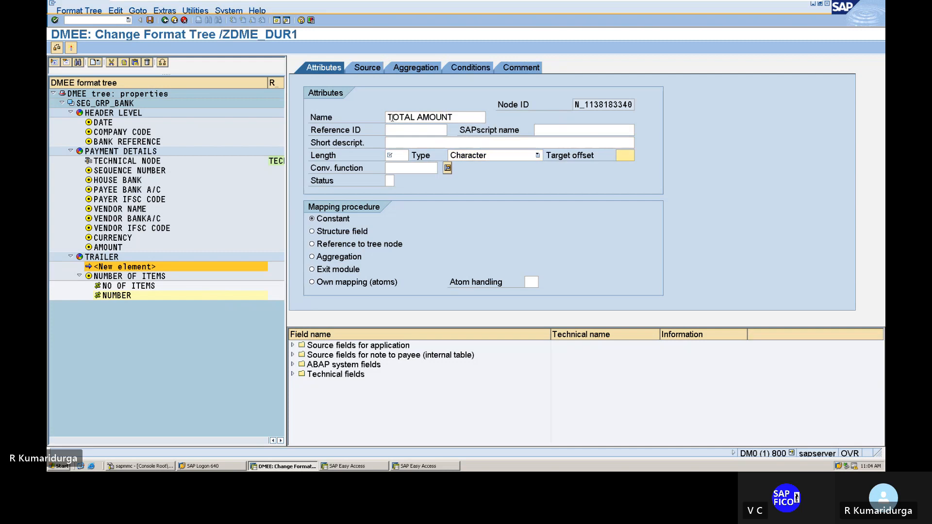
left_click(405, 143)
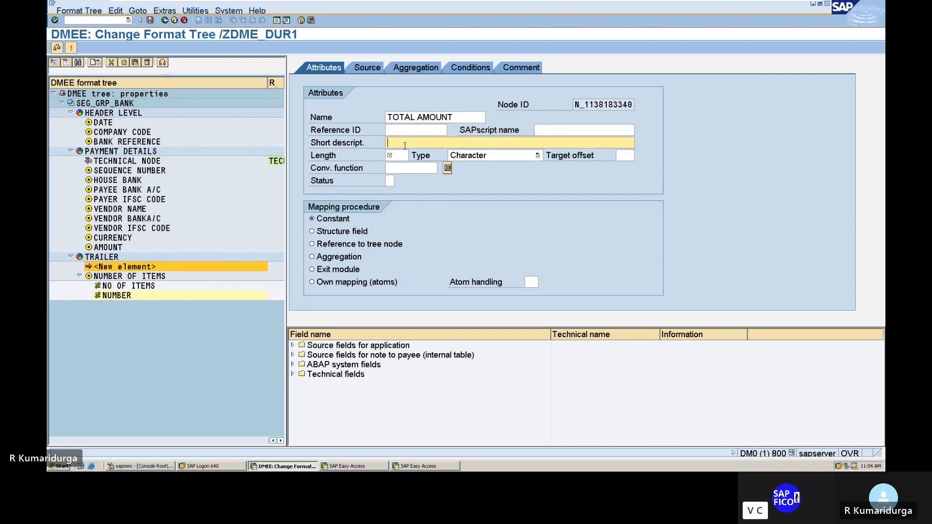
type("TOTAL A")
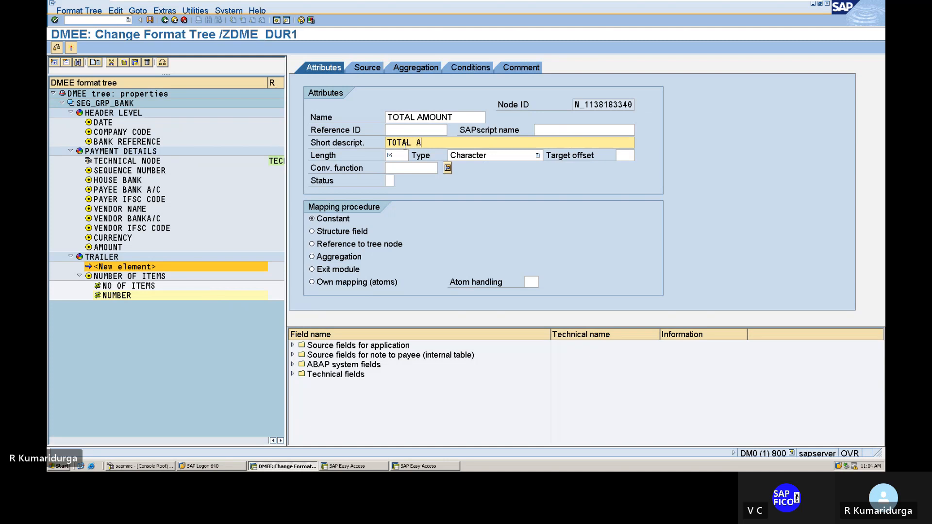
type("MOUNT")
key("Tab")
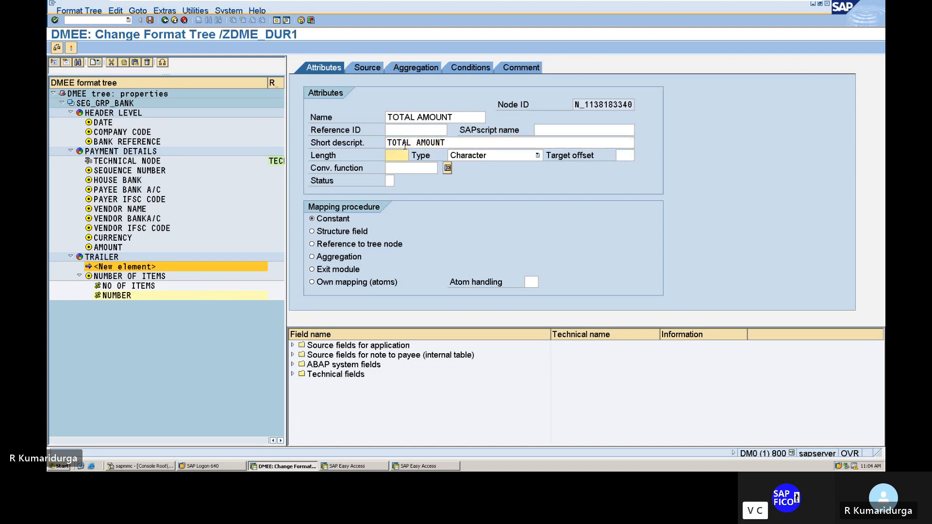
type("12")
left_click(499, 157)
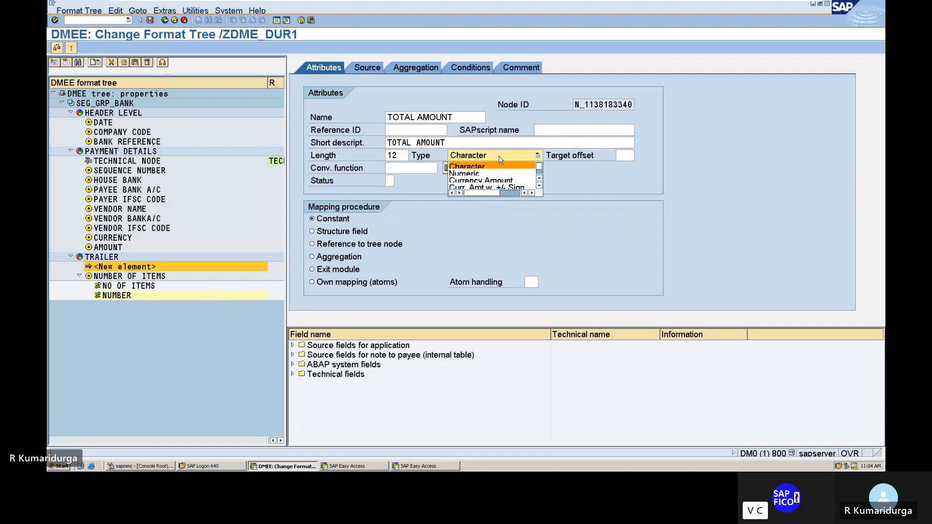
left_click(483, 180)
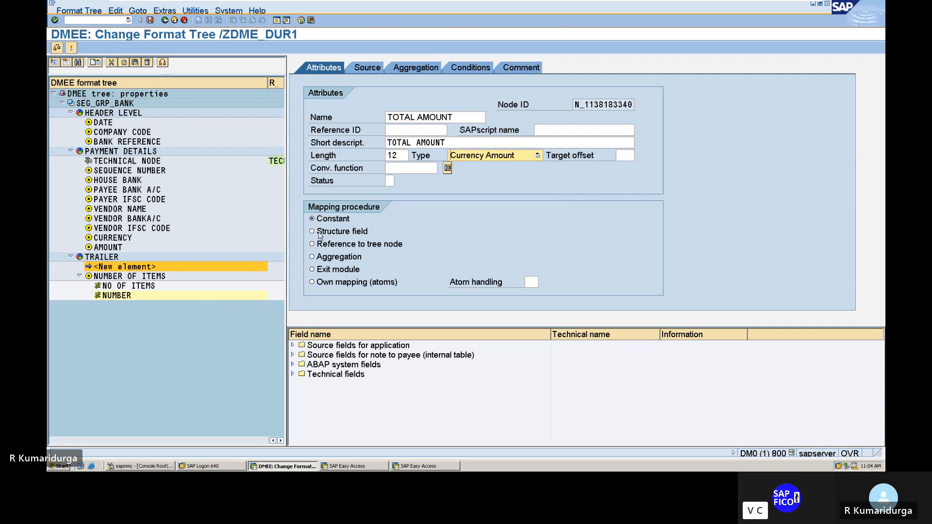
left_click(312, 258)
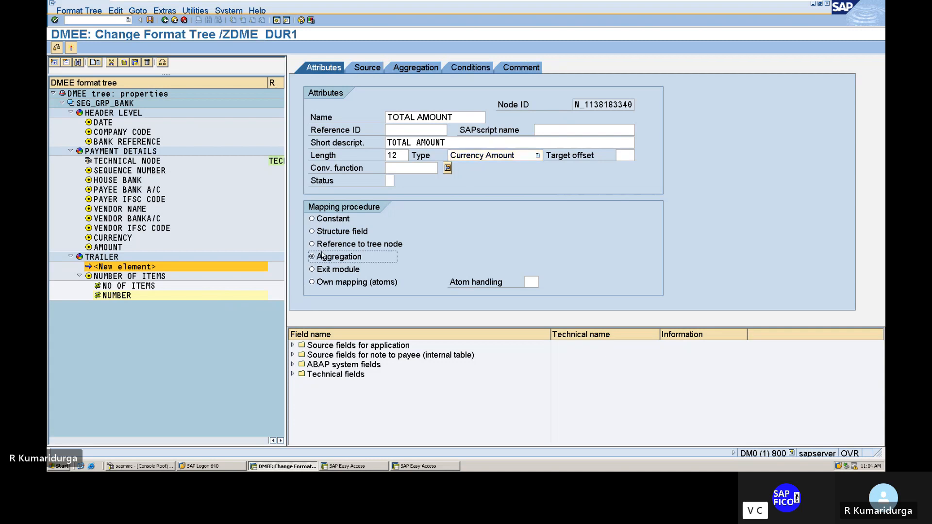
Step: Add the comment "TOTAL AMOUNT FOR DATA MEDIUM EXCHANGE" to the TOTAL AMOUNT element and return to its attributes
left_click(374, 68)
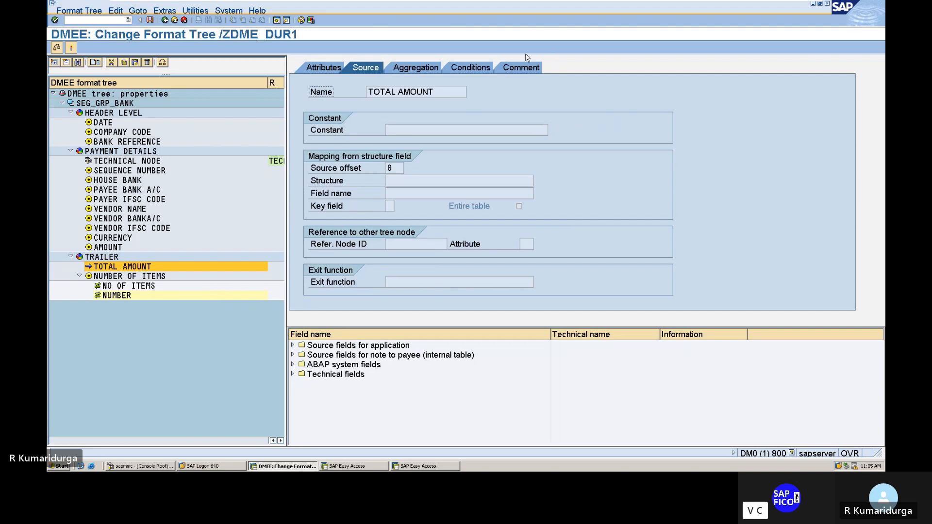
left_click(508, 73)
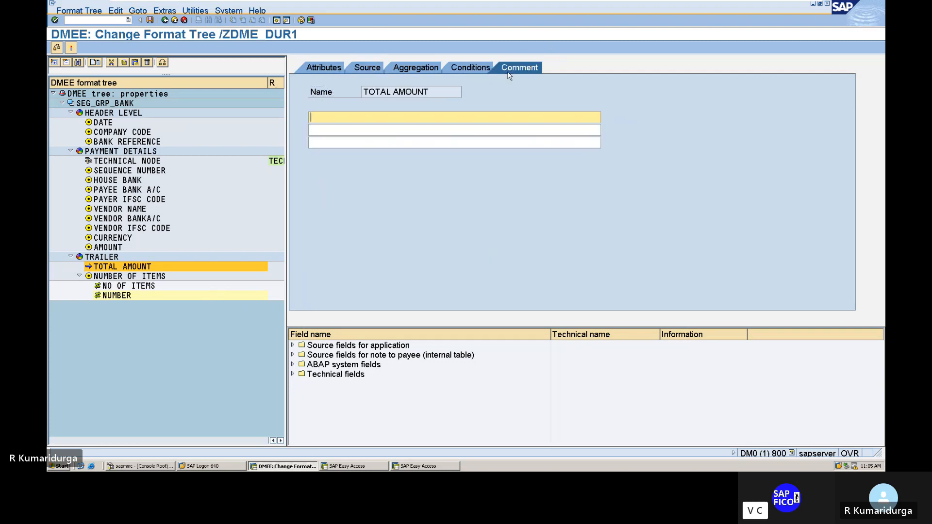
type("TOTA")
type("L AMOUNT")
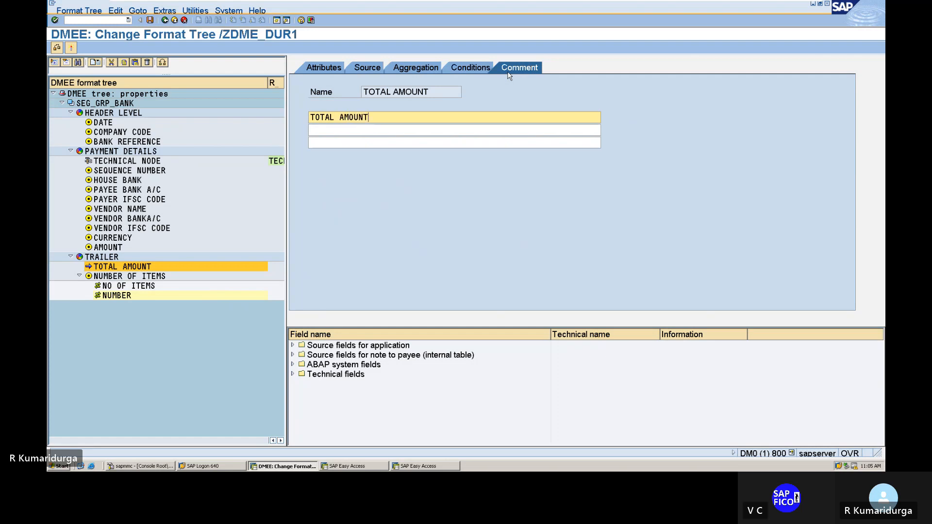
type(" FOR DATA MEDIUM EXCHANGE")
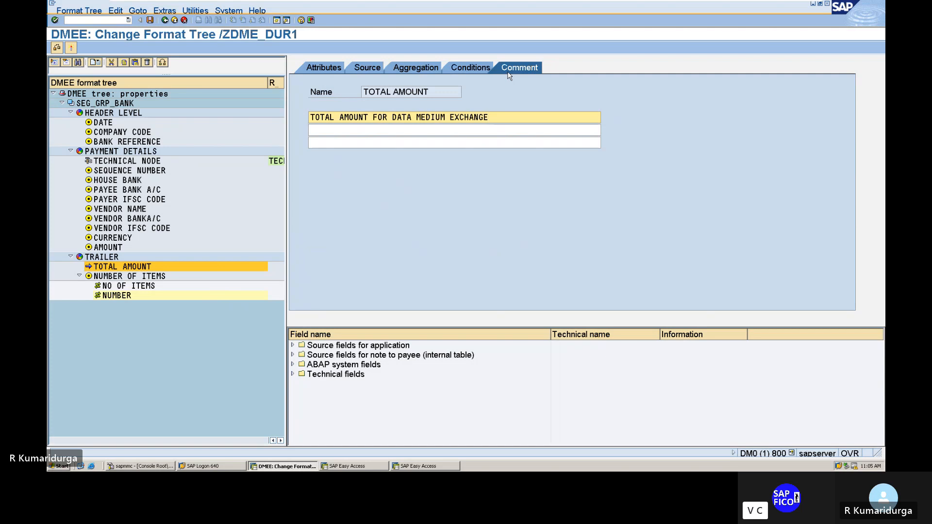
left_click(325, 68)
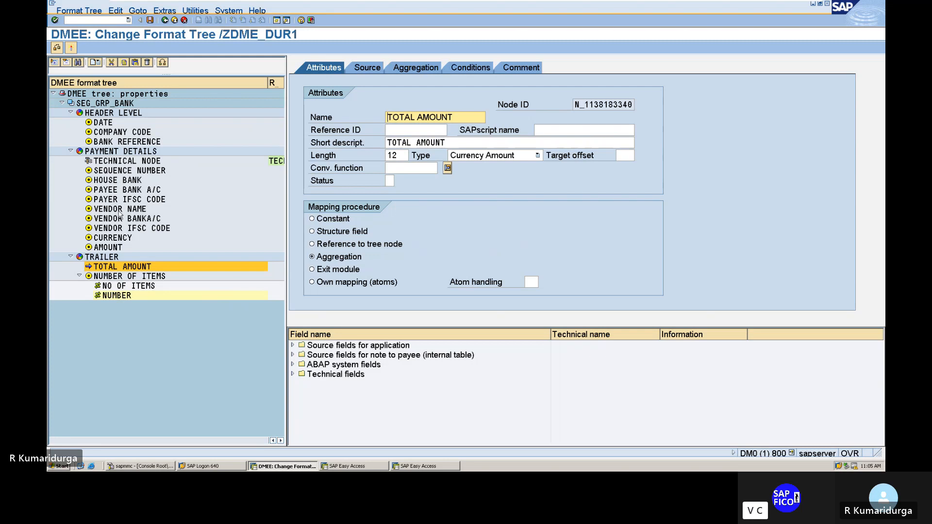
Step: Set the reference ID of the AMOUNT element under PAYMENT DETAILS to TECH
double_click(116, 248)
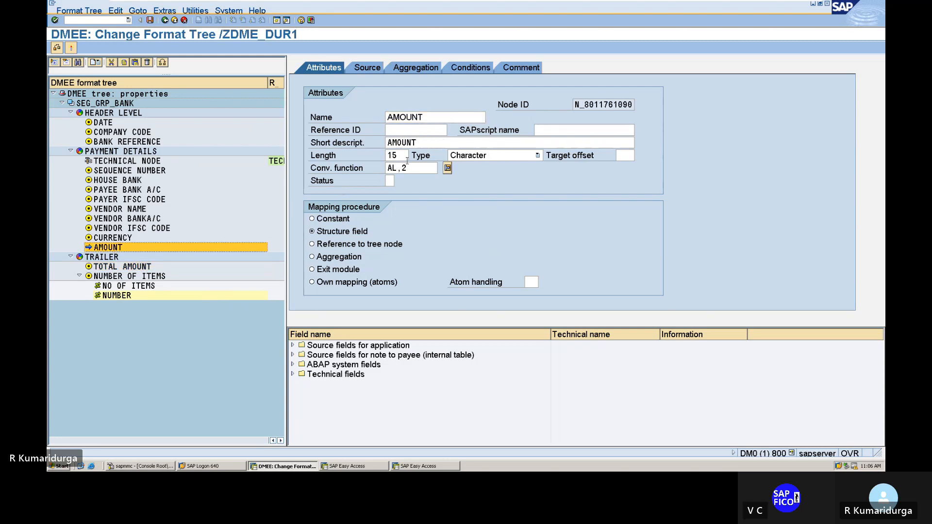
left_click(407, 129)
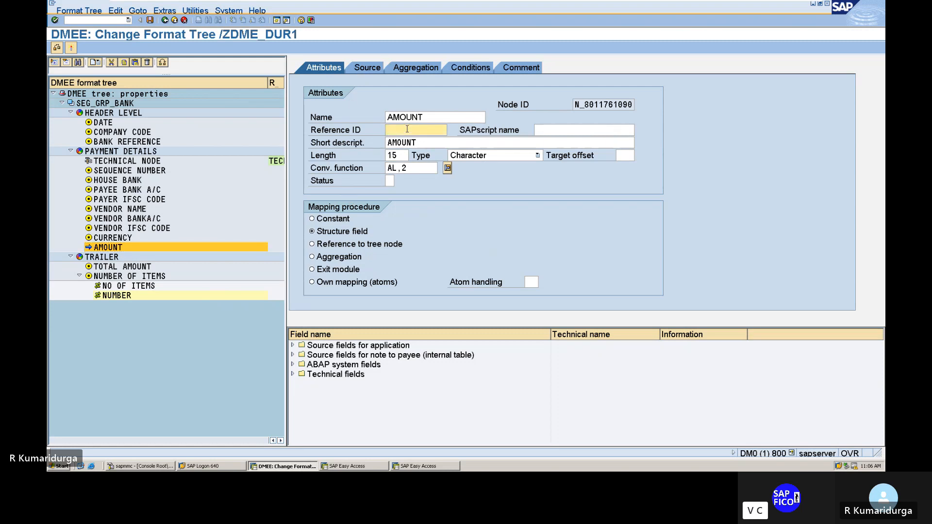
type("TE")
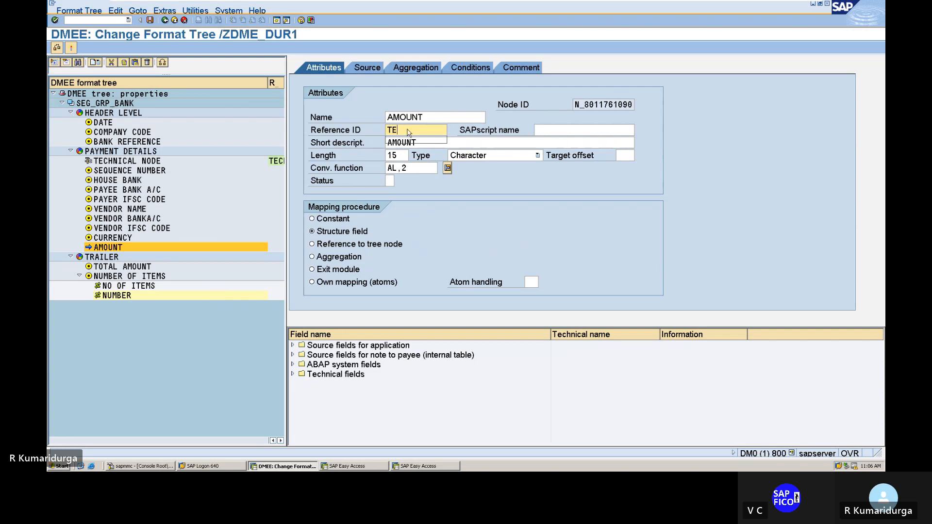
type("CH")
key("Return")
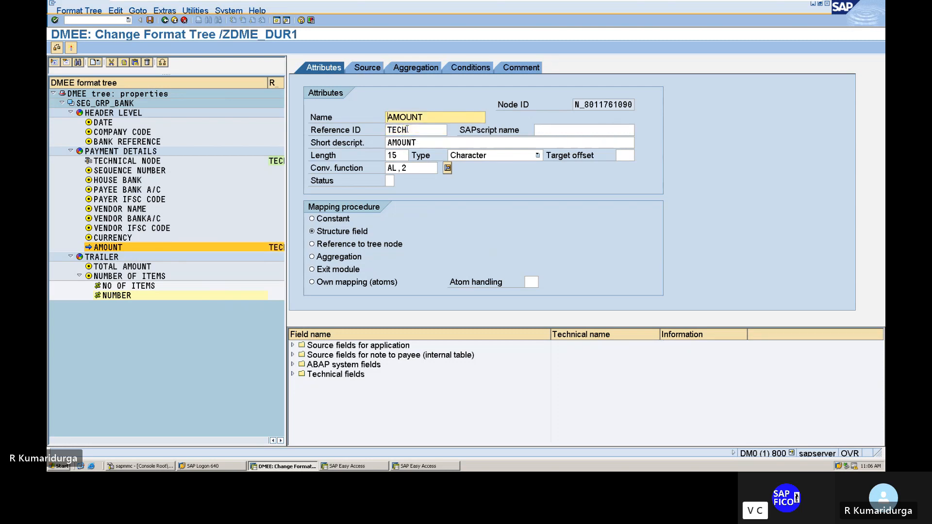
Step: Change the reference ID of the AMOUNT element under PAYMENT DETAILS to AMOUNT
left_click(407, 129)
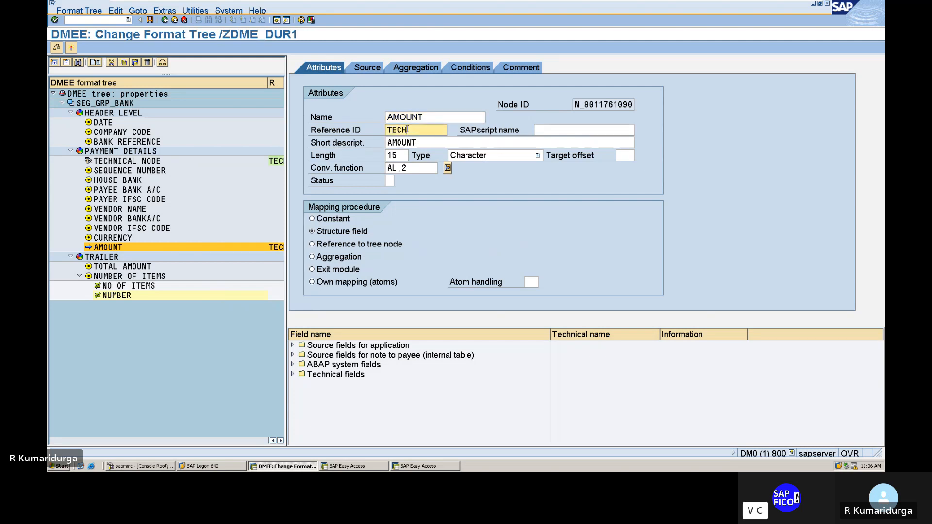
key("BackSpace")
key("BackSpace")
key("BackSpace")
key("BackSpace")
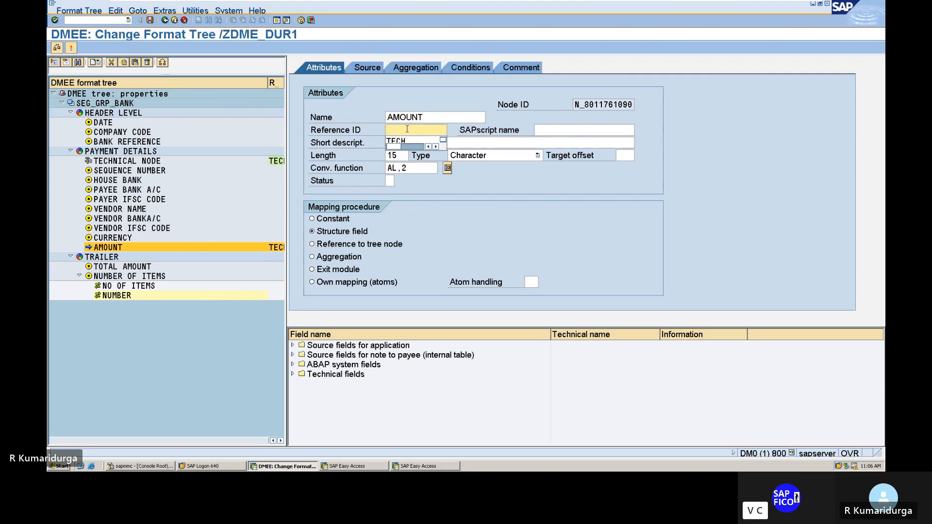
type("A")
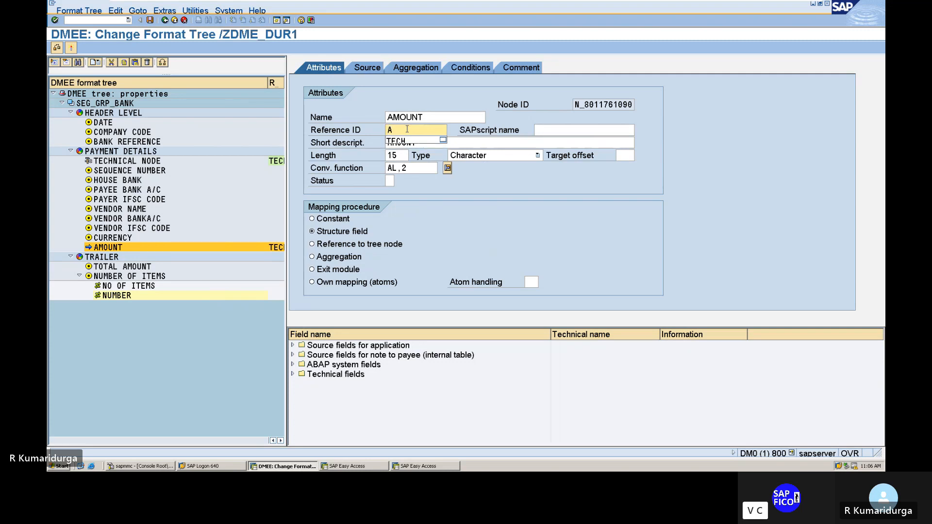
type("MOUNT")
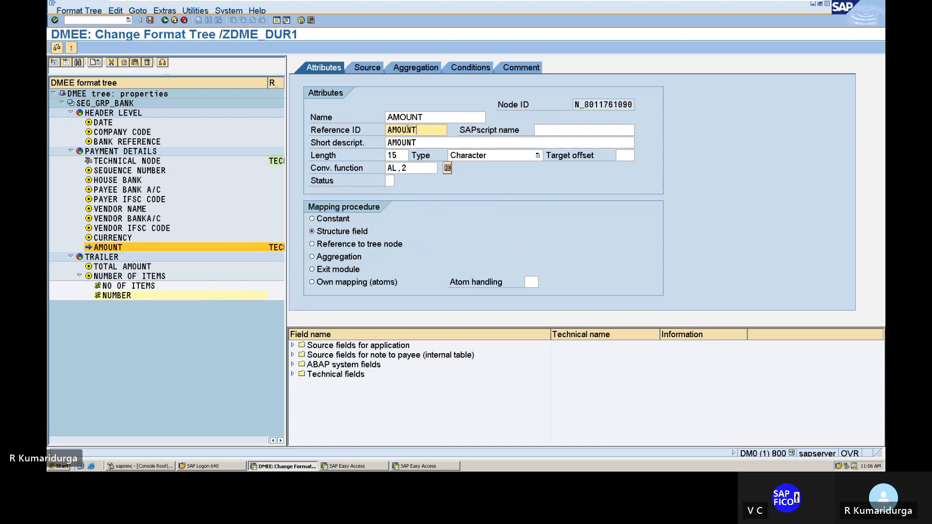
key("Return")
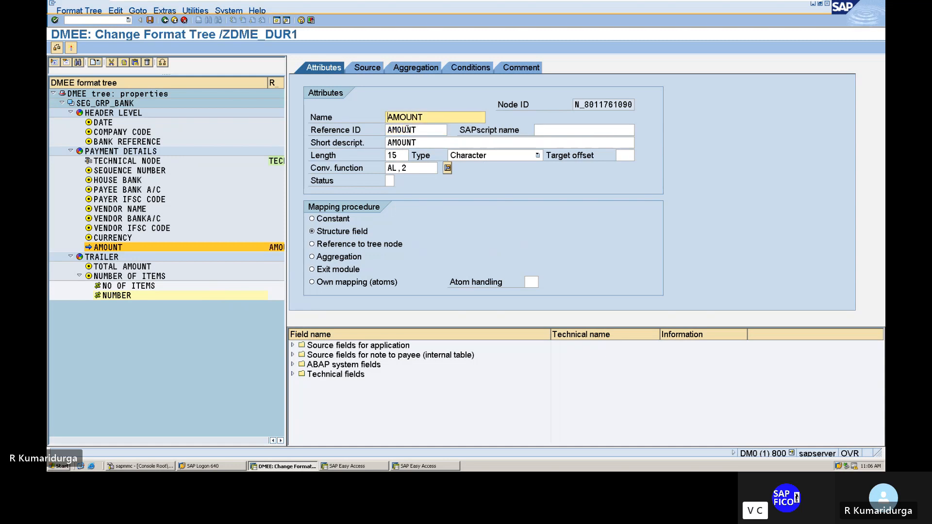
left_click(422, 130)
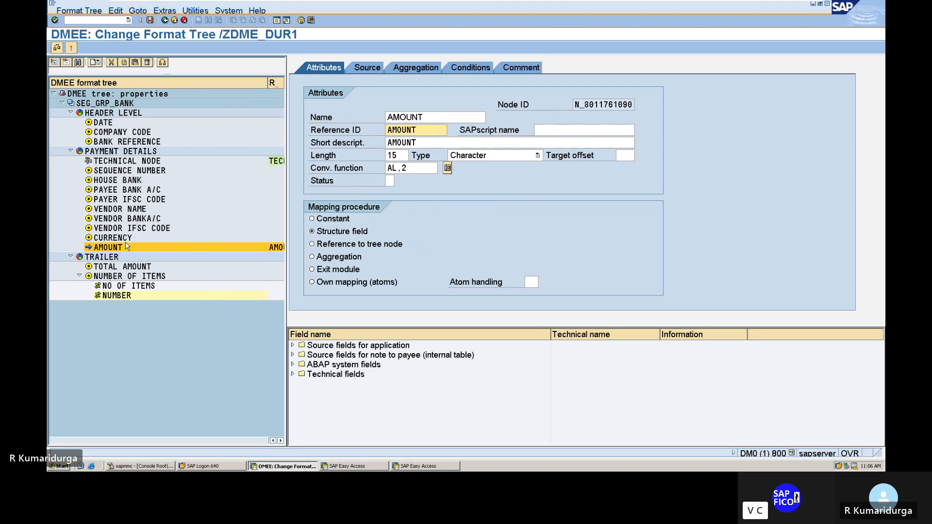
Step: Assign reference ID AMOUNT as the aggregation source of the TOTAL AMOUNT element under TRAILER
left_click(131, 267)
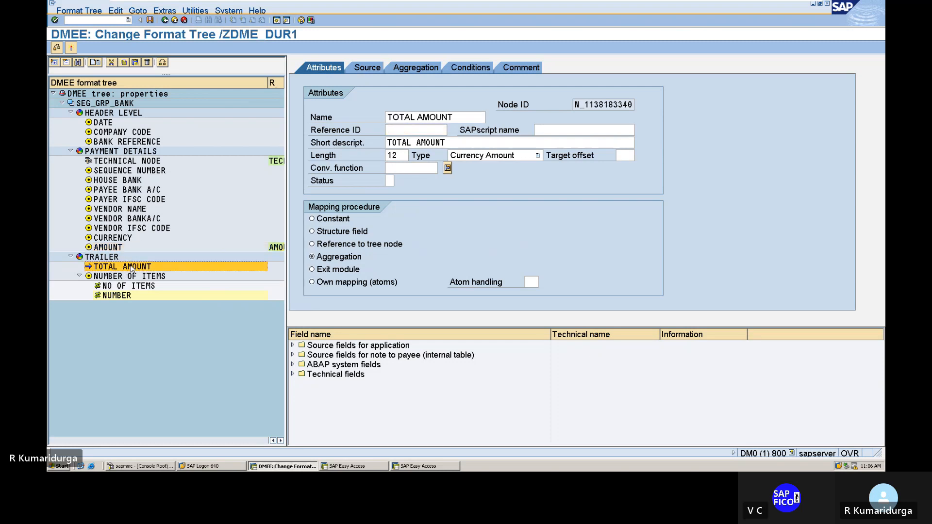
left_click(444, 130)
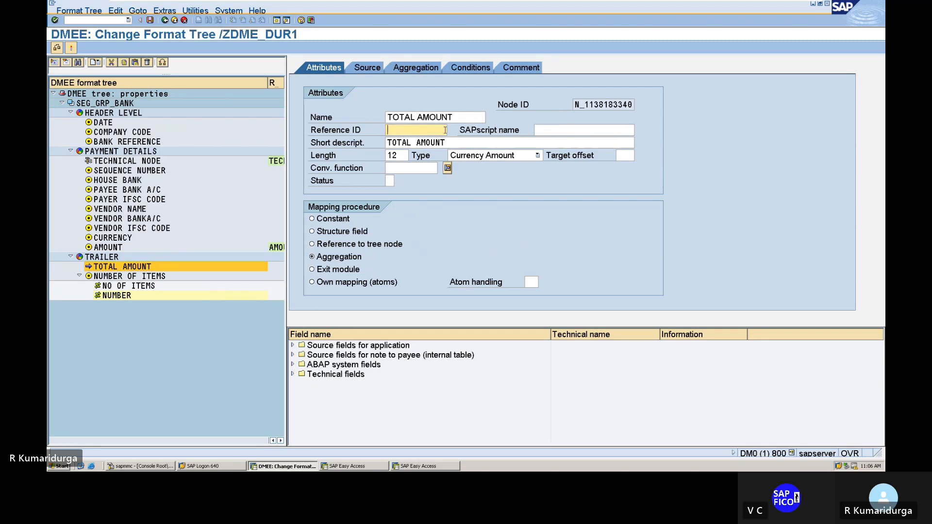
left_click(427, 69)
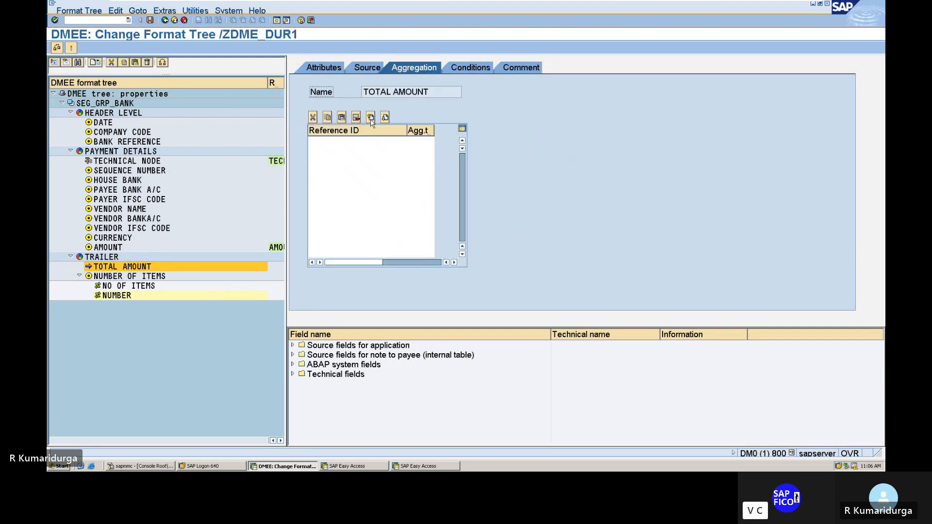
left_click(346, 141)
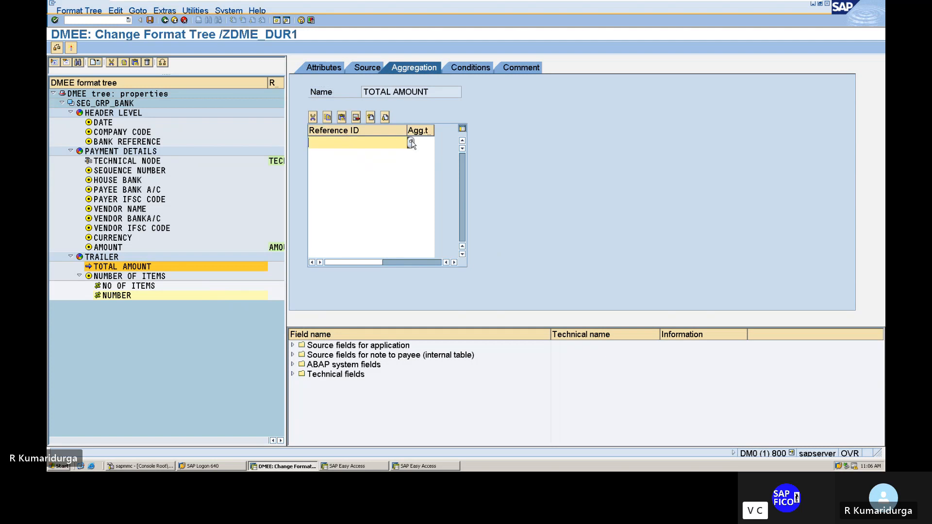
left_click(410, 142)
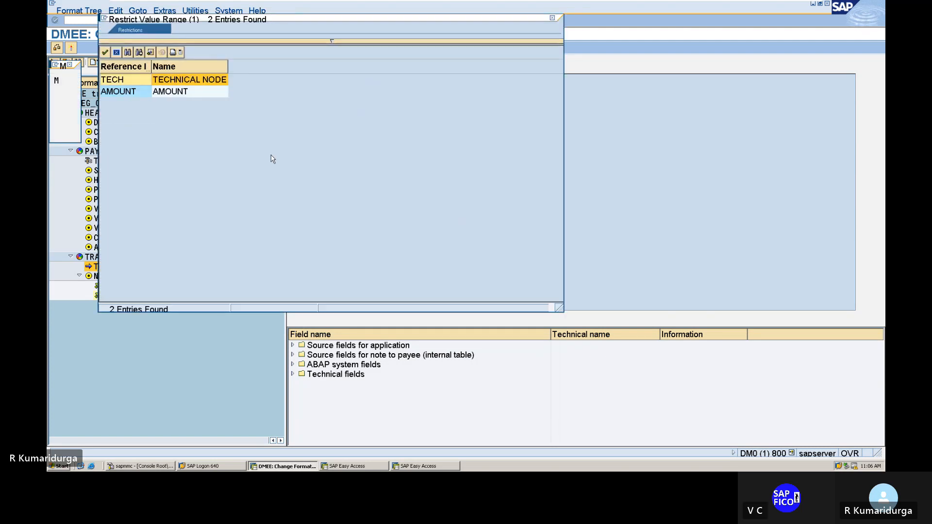
left_click(179, 92)
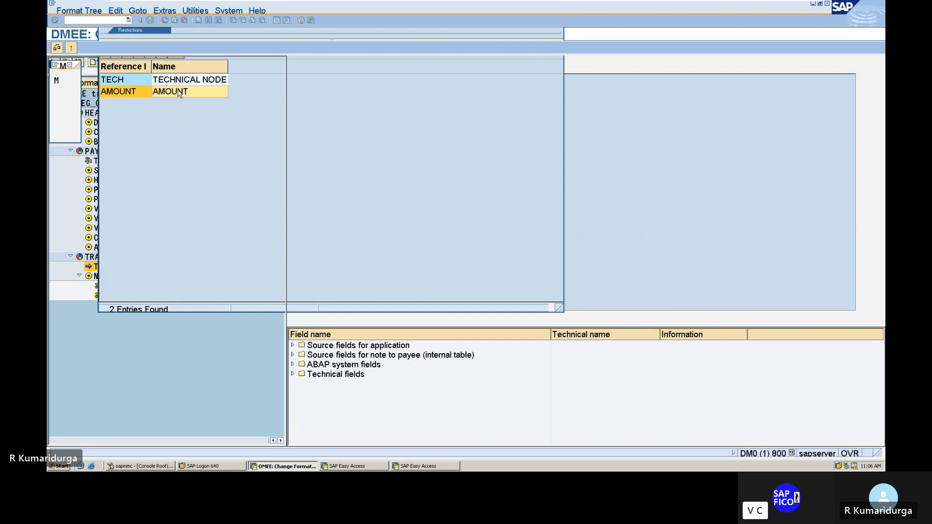
double_click(179, 92)
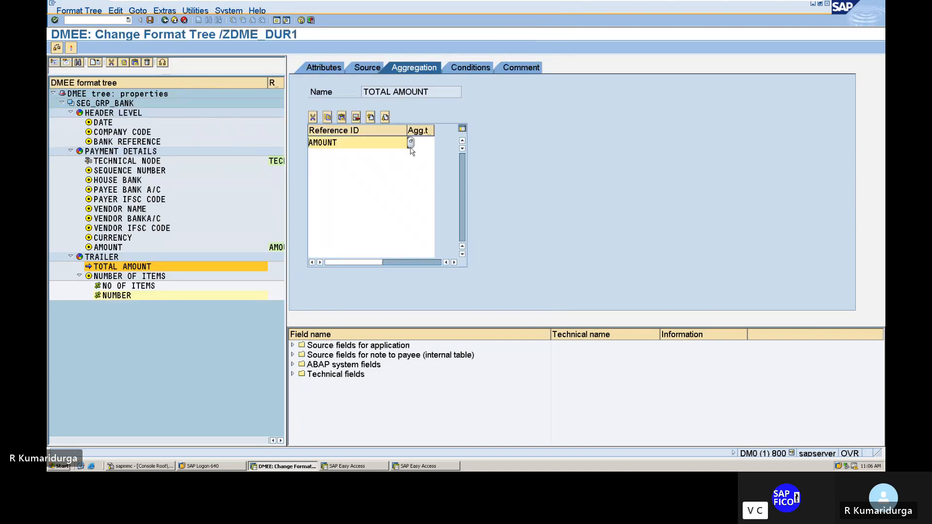
Step: Set the aggregation type of the TOTAL AMOUNT reference to 1, Summation of Values, and return to the element's attributes
left_click(423, 140)
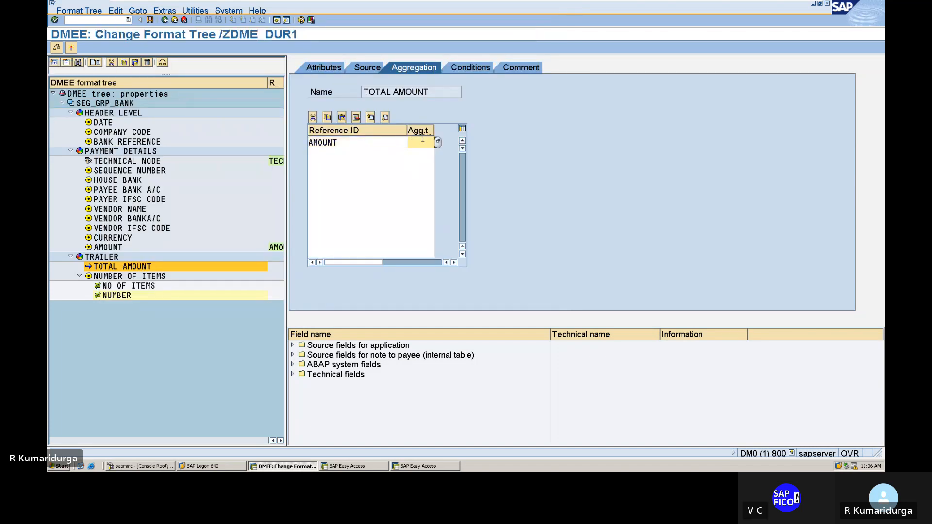
left_click(437, 142)
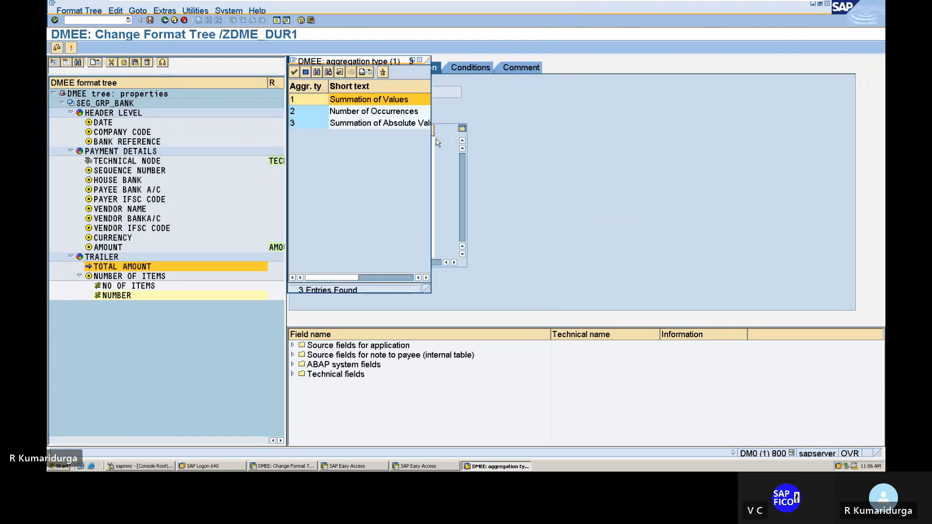
left_click(417, 111)
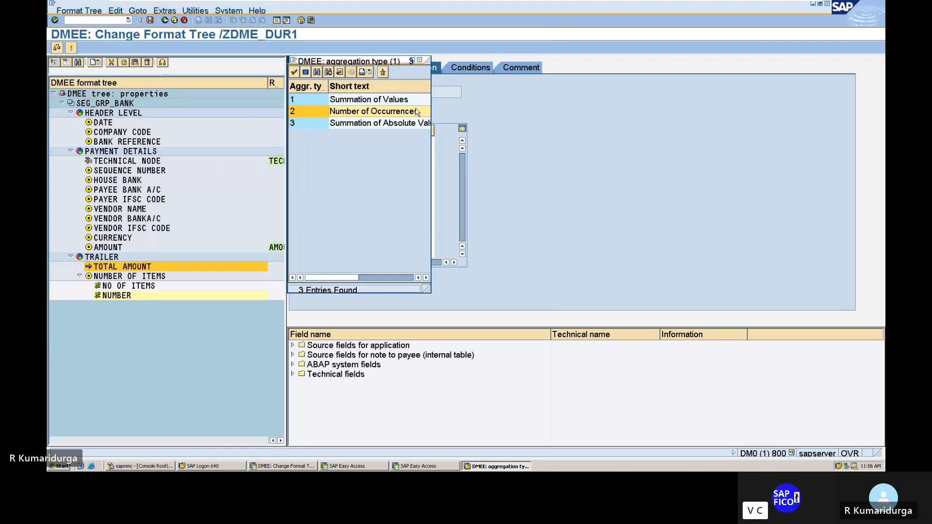
left_click(397, 103)
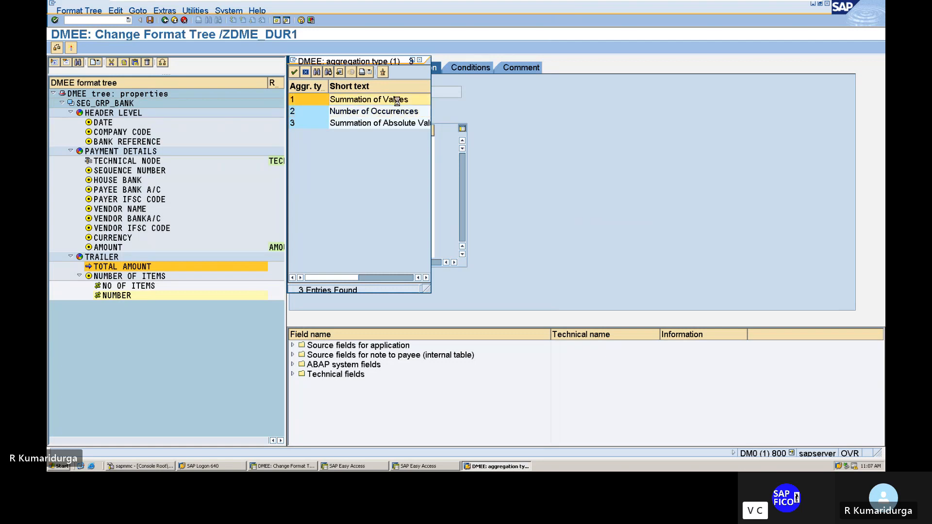
double_click(398, 104)
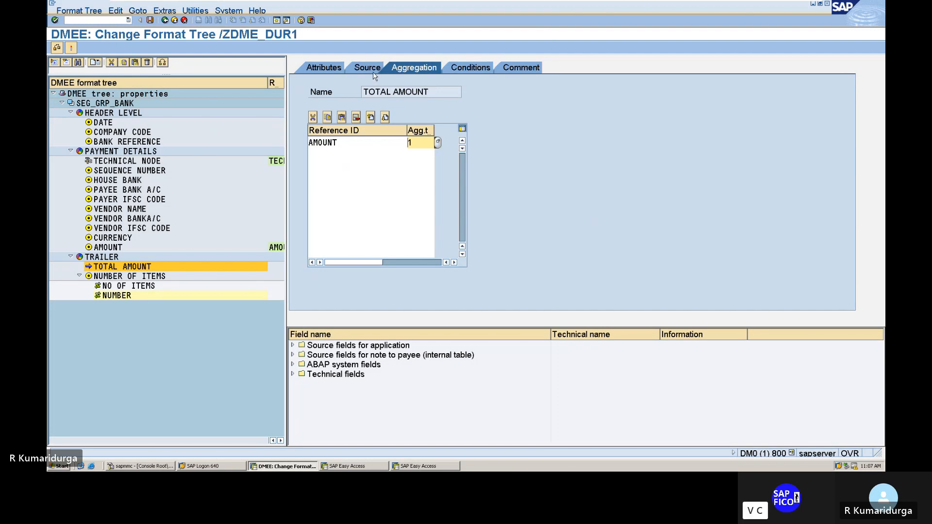
left_click(334, 71)
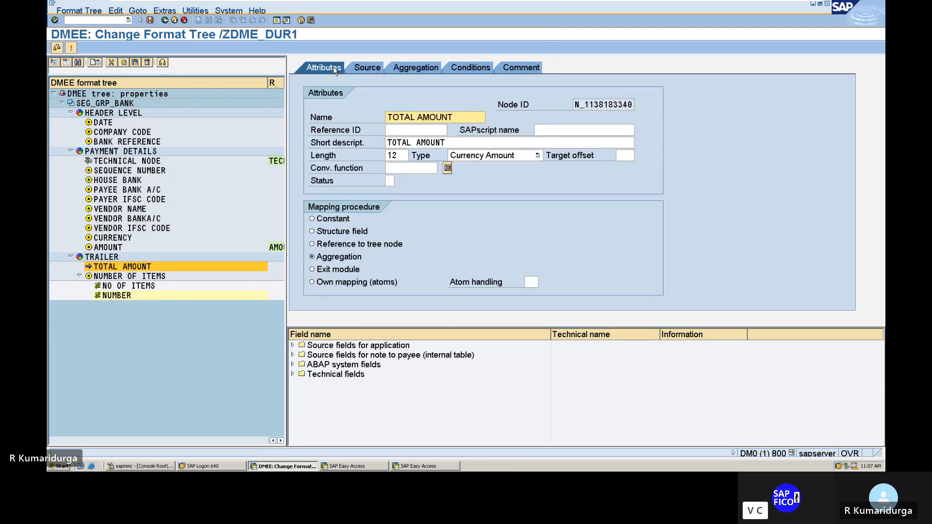
Step: Check the format tree, read the long text of the logged message about TOTAL AMOUNT, and close the help and log
left_click(57, 48)
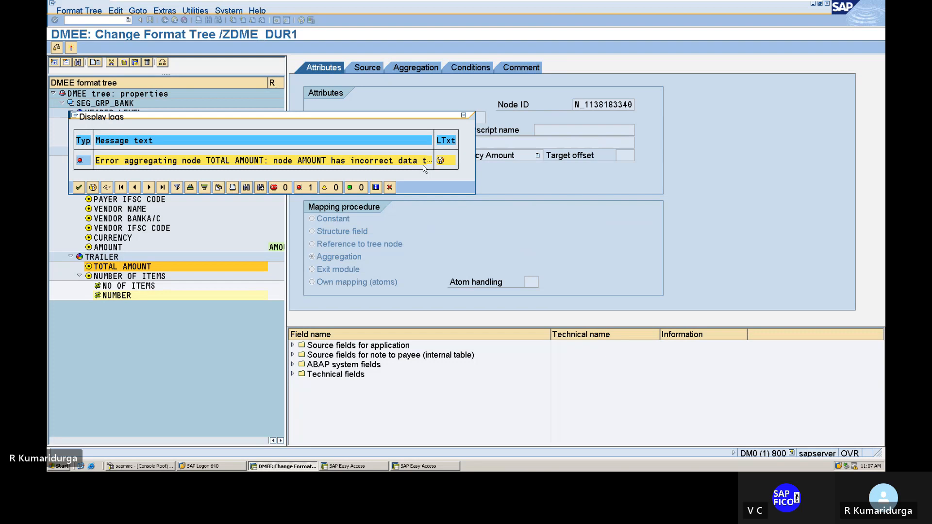
double_click(356, 161)
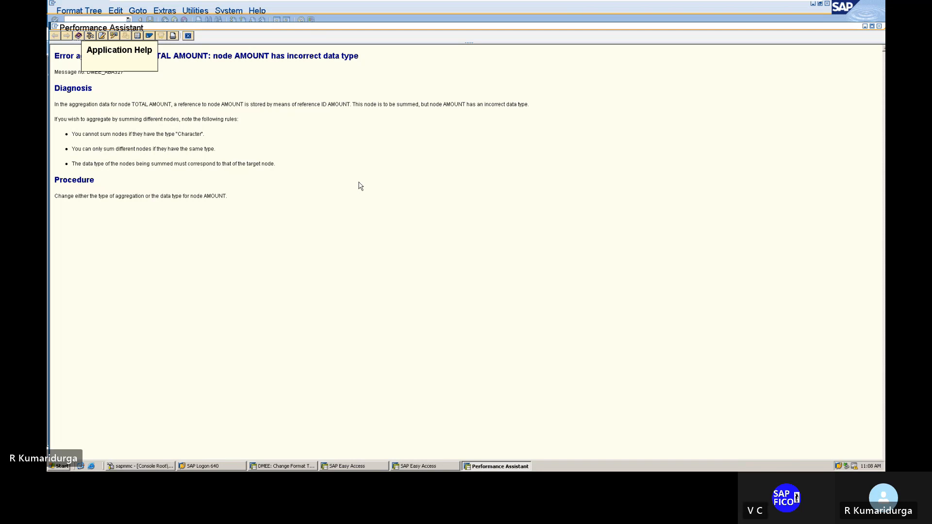
left_click(881, 26)
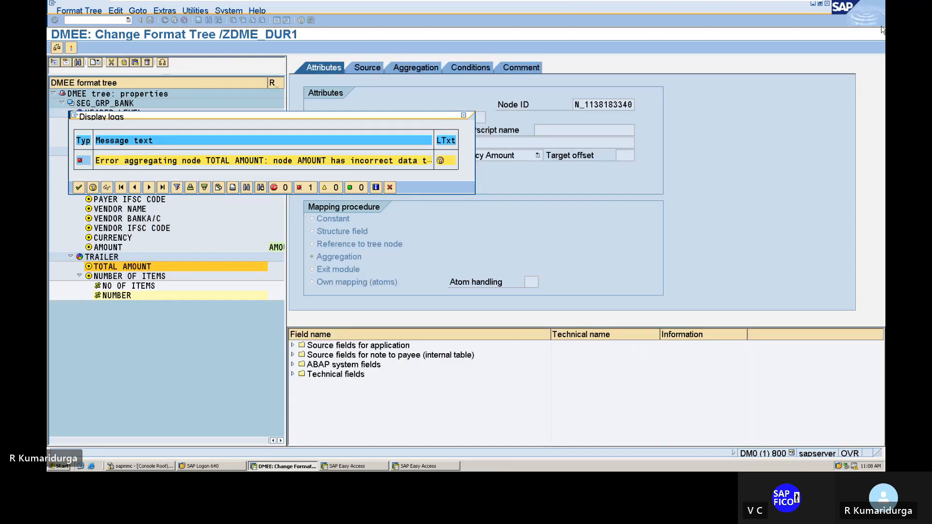
left_click(463, 117)
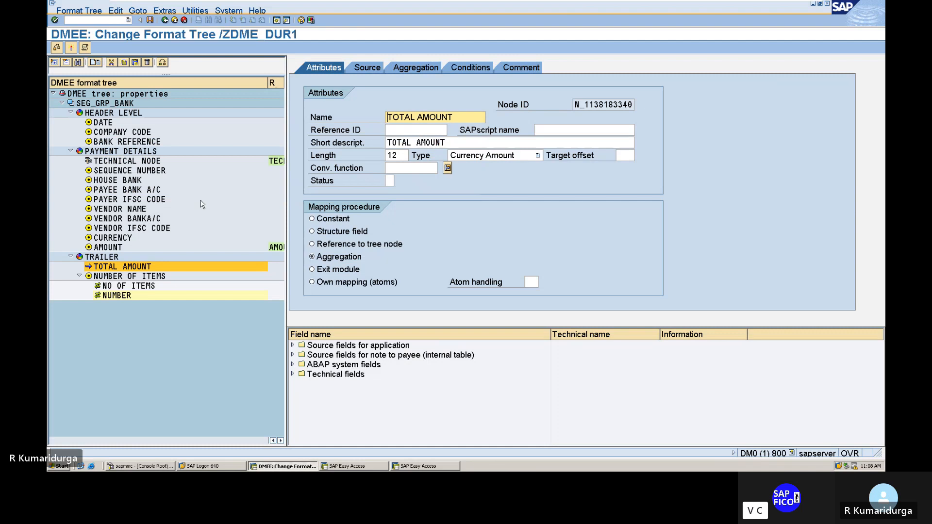
Step: Re-enter AMOUNT as the reference ID of the AMOUNT element under PAYMENT DETAILS
double_click(117, 246)
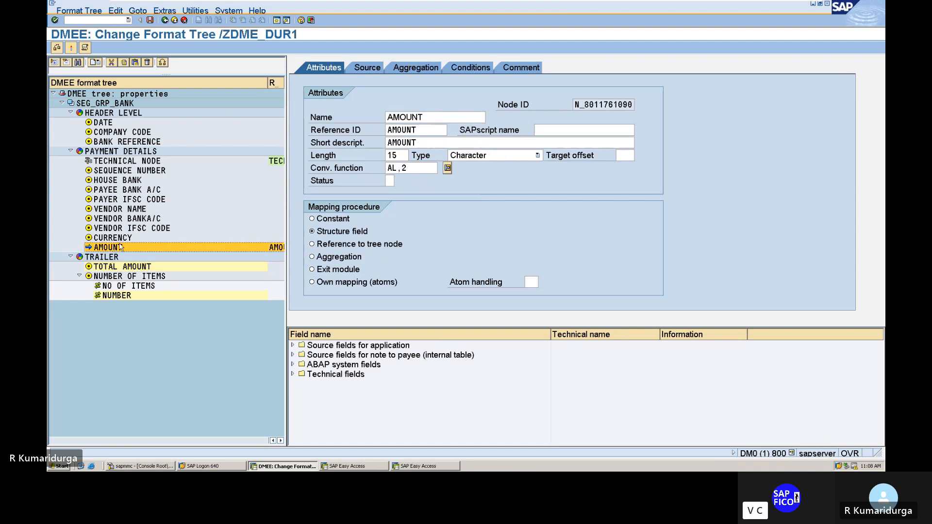
left_click(426, 134)
key("BackSpace")
key("BackSpace")
key("BackSpace")
key("BackSpace")
key("BackSpace")
key("BackSpace")
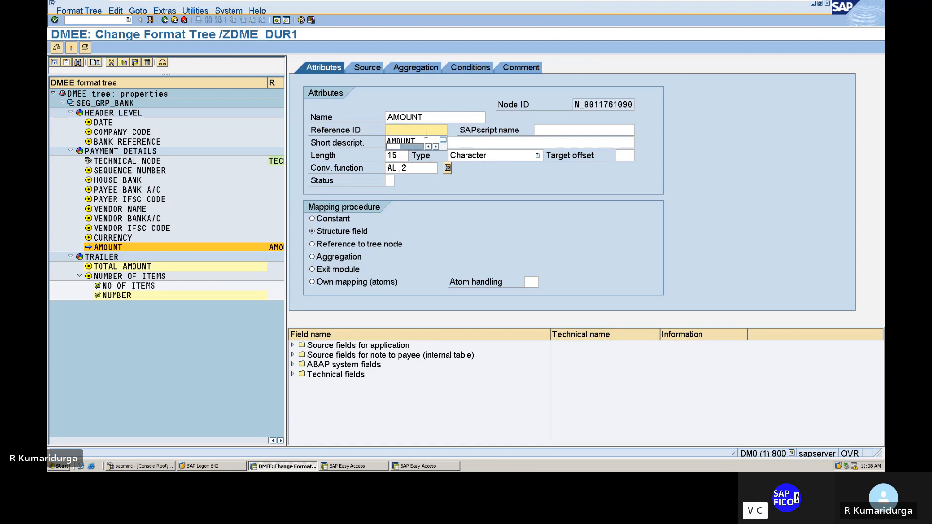
type("amount")
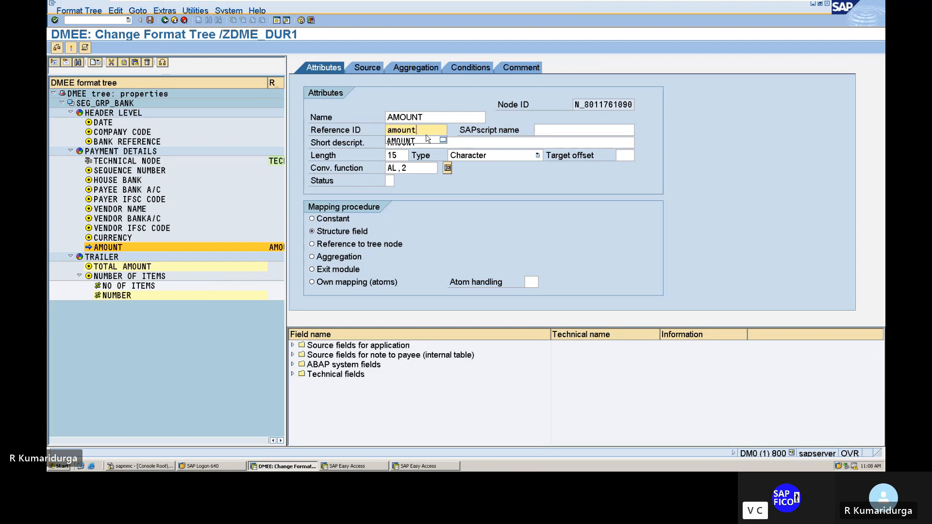
key("Return")
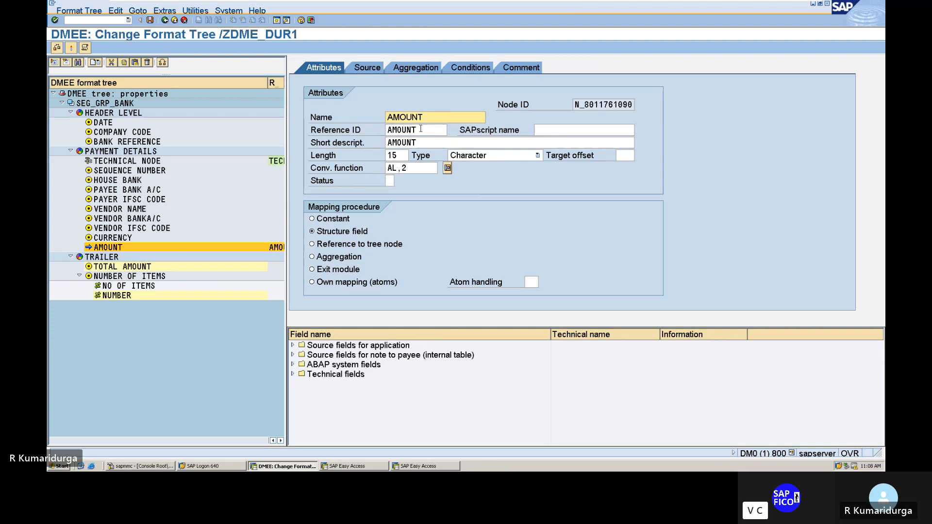
Step: Change the reference ID of the AMOUNT element under PAYMENT DETAILS to AMOUNT1
left_click(421, 129)
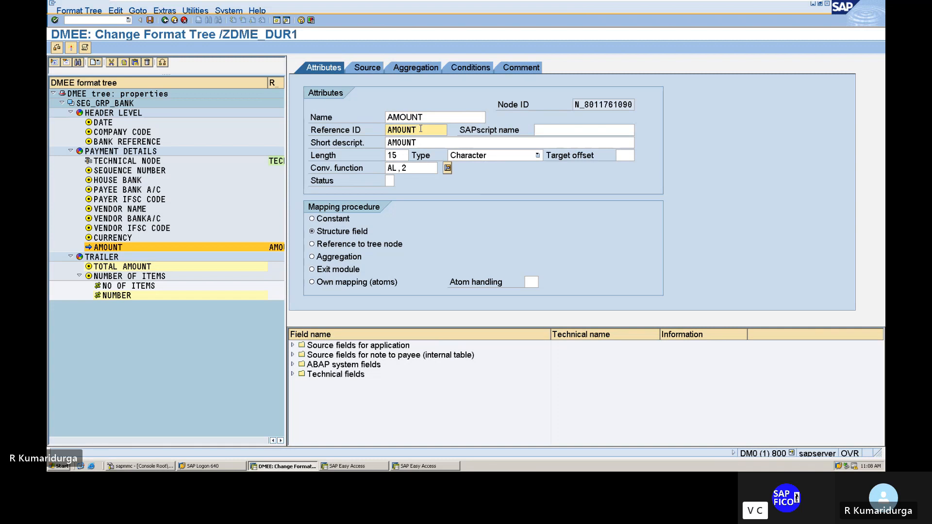
key("BackSpace")
key("BackSpace")
key("BackSpace")
key("BackSpace")
key("BackSpace")
key("BackSpace")
type("smou")
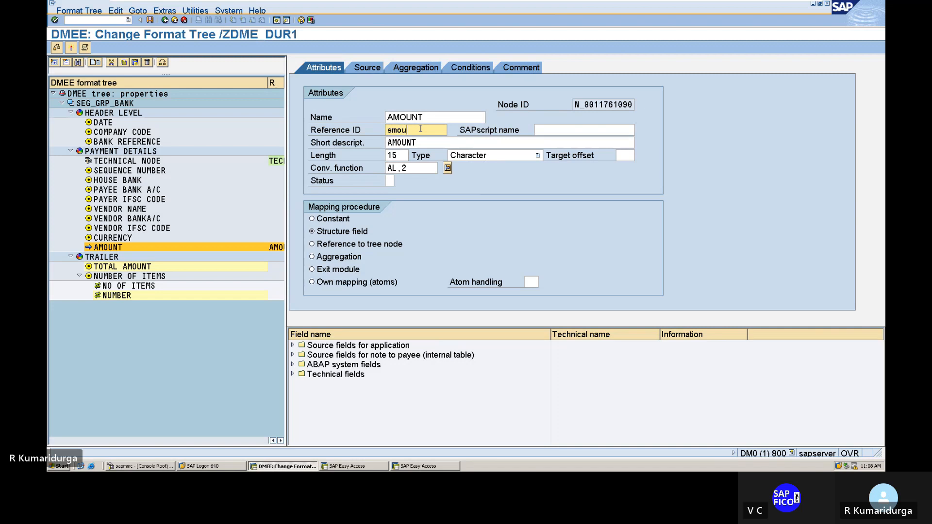
key("BackSpace")
key("BackSpace")
key("BackSpace")
key("BackSpace")
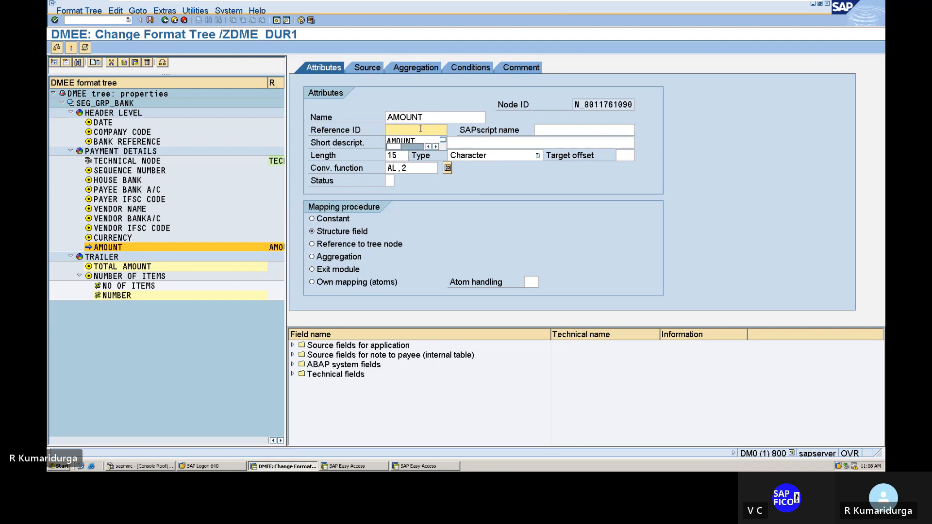
type("amount")
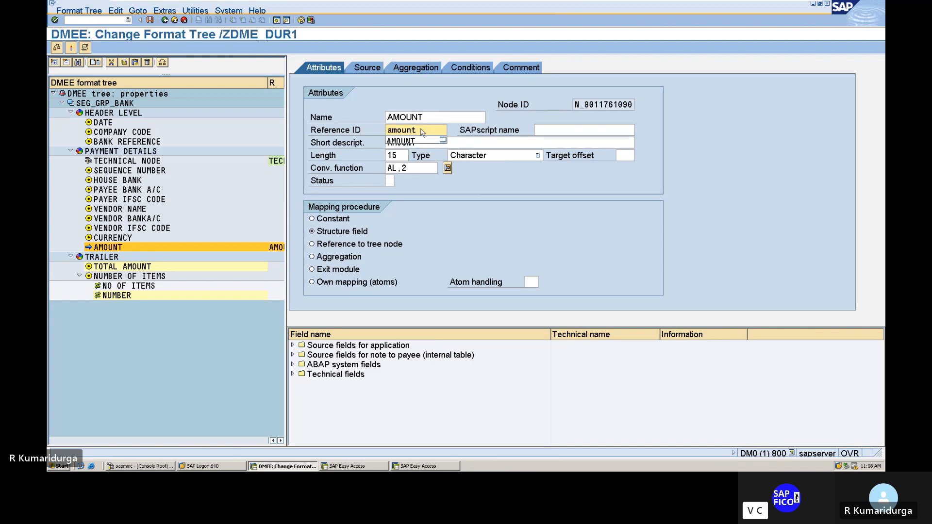
key("Return")
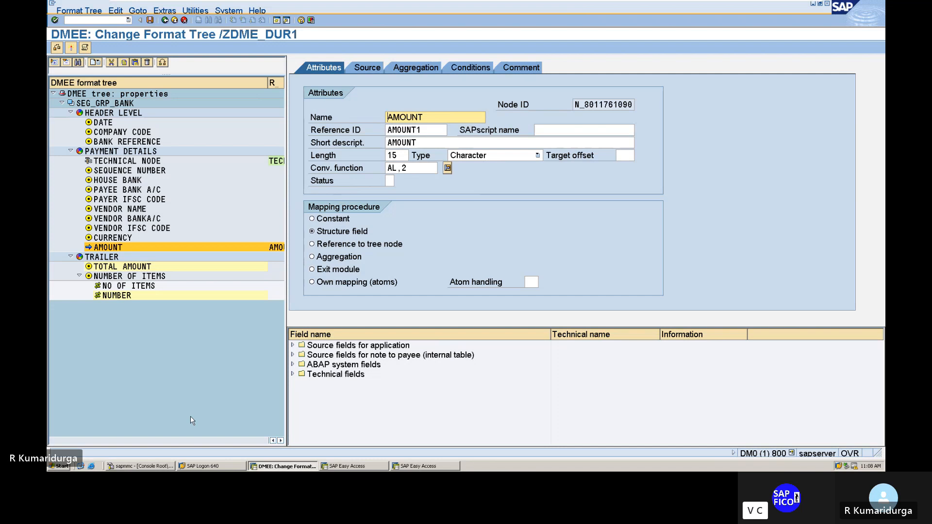
Step: Replace the aggregation reference ID of the TOTAL AMOUNT element under TRAILER with AMOUNT1
double_click(147, 257)
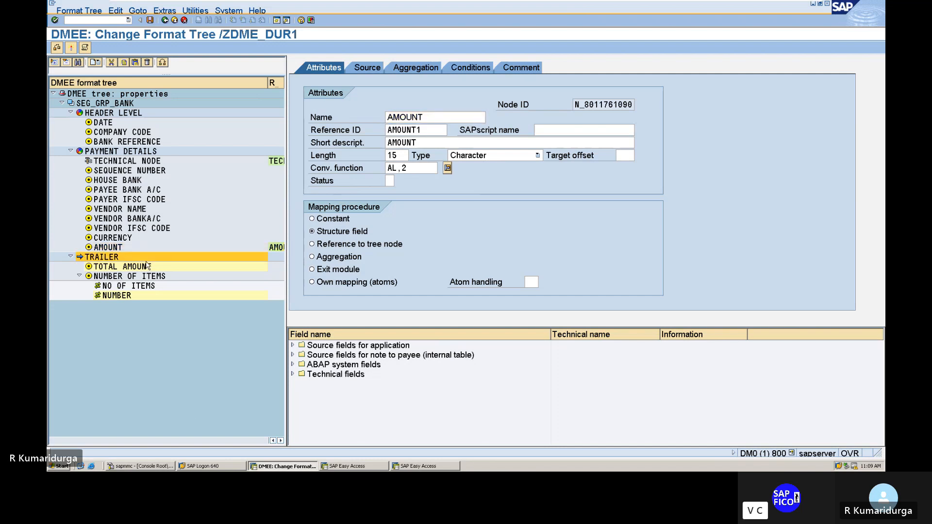
double_click(143, 267)
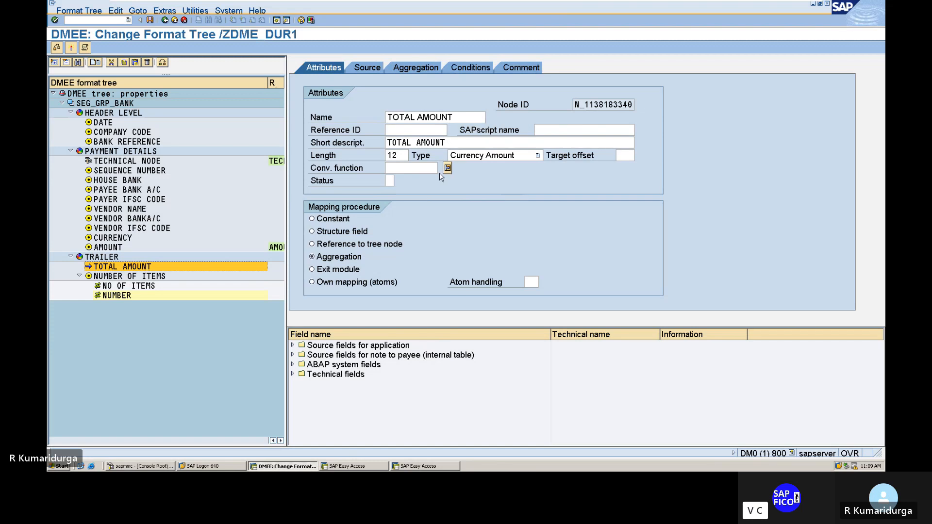
left_click(414, 68)
double_click(347, 141)
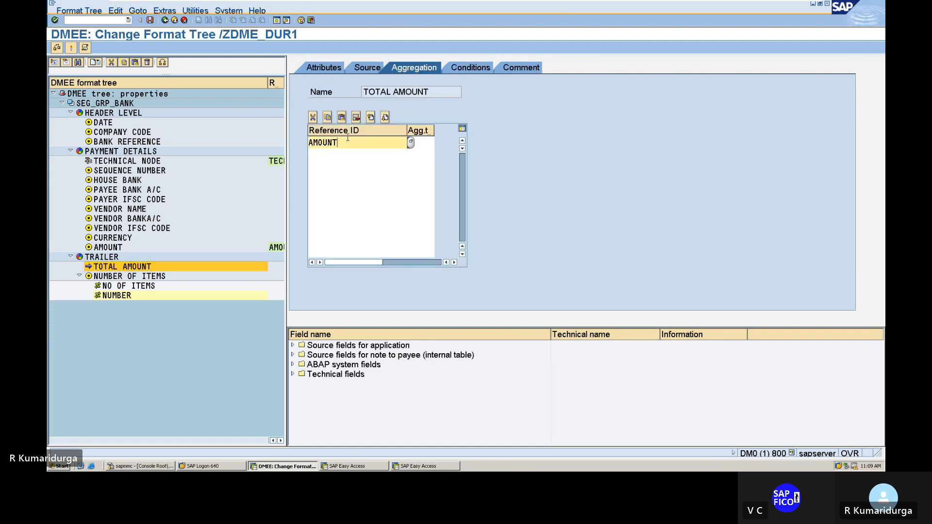
left_click(411, 142)
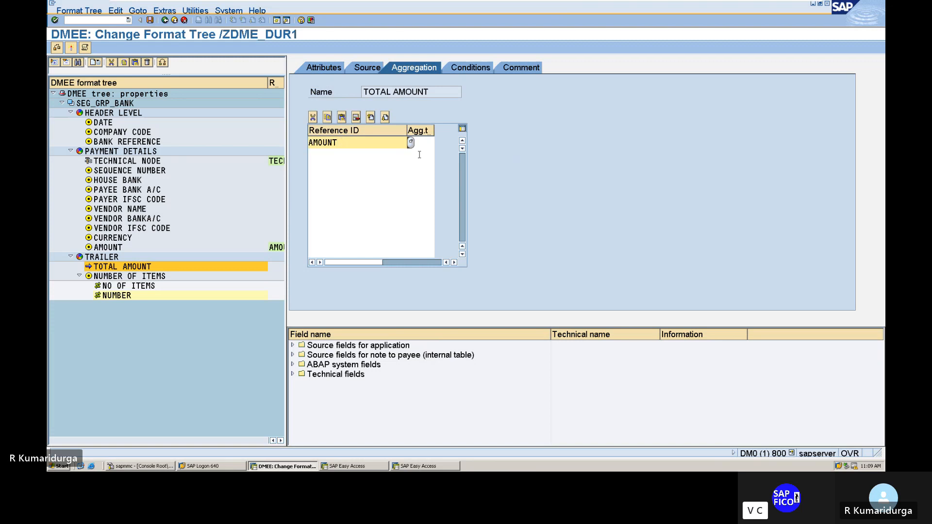
double_click(411, 145)
left_click(411, 145)
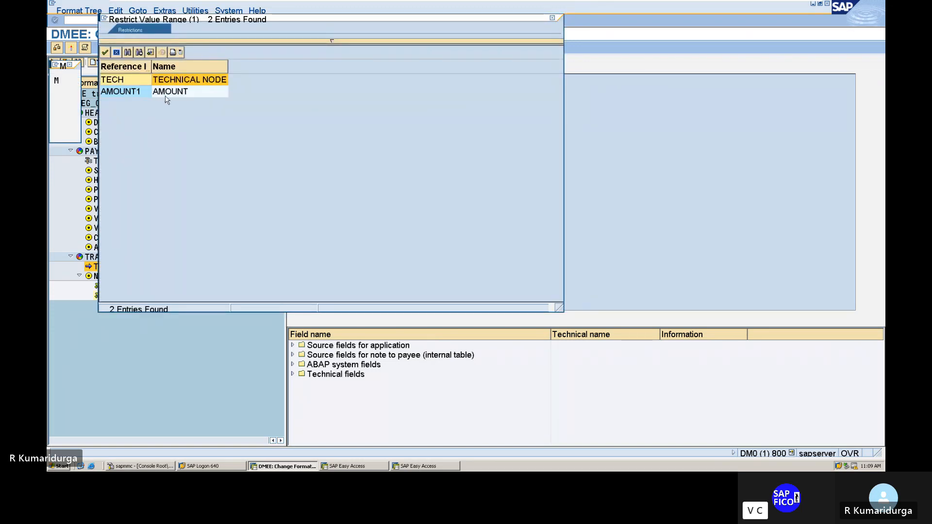
left_click(173, 91)
double_click(172, 91)
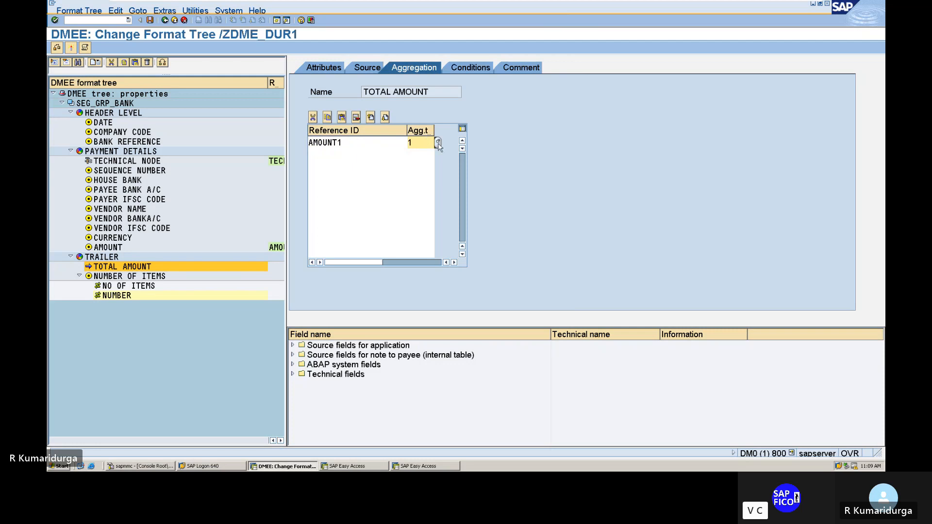
Step: Return to the attributes of TOTAL AMOUNT, run the format tree check again and close its log
left_click(324, 69)
left_click(57, 49)
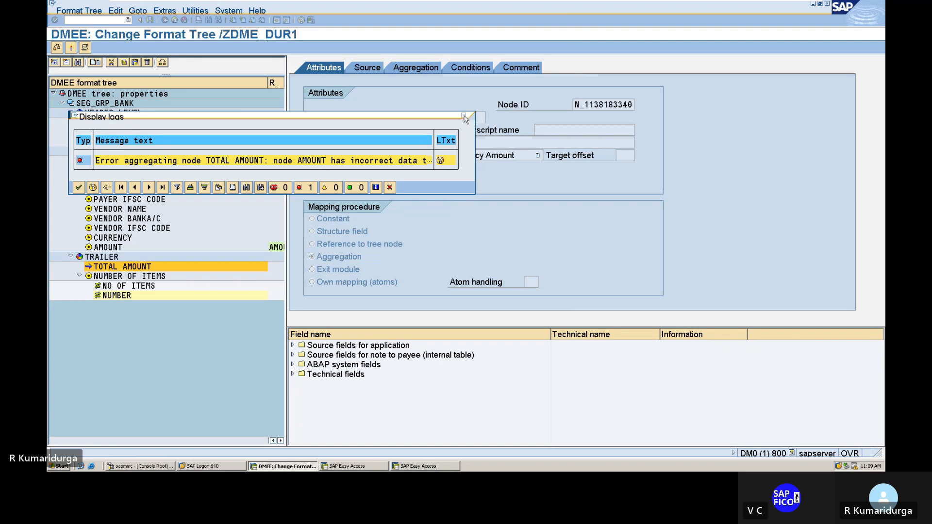
left_click(463, 116)
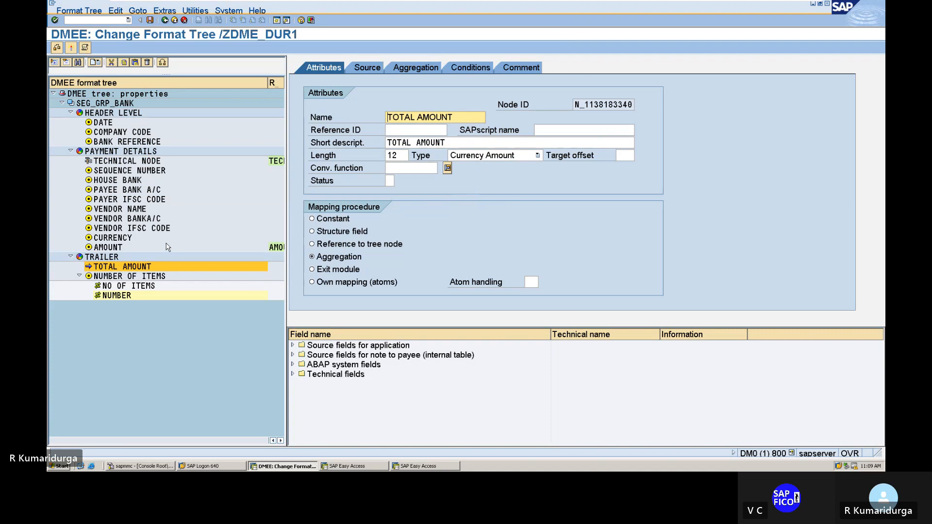
Step: Change the type of the AMOUNT element under PAYMENT DETAILS to Currency Amount
left_click(146, 248)
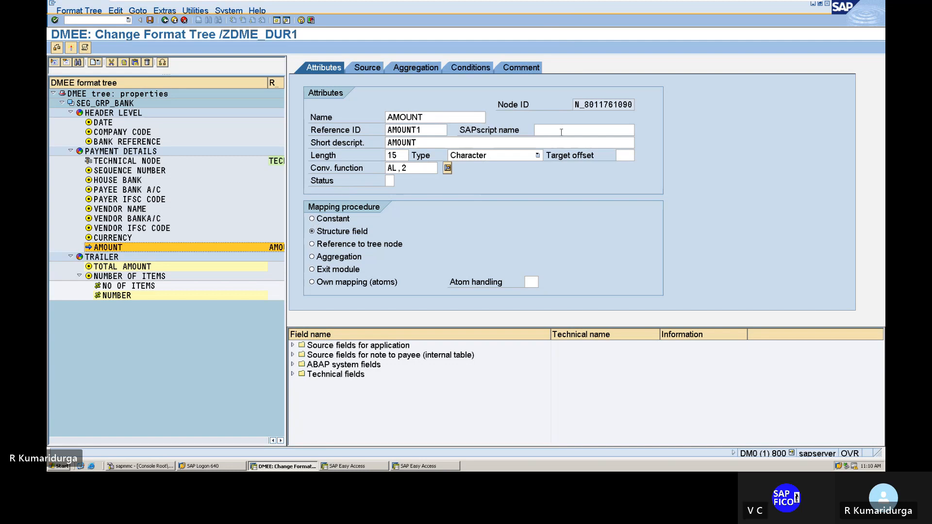
left_click(508, 159)
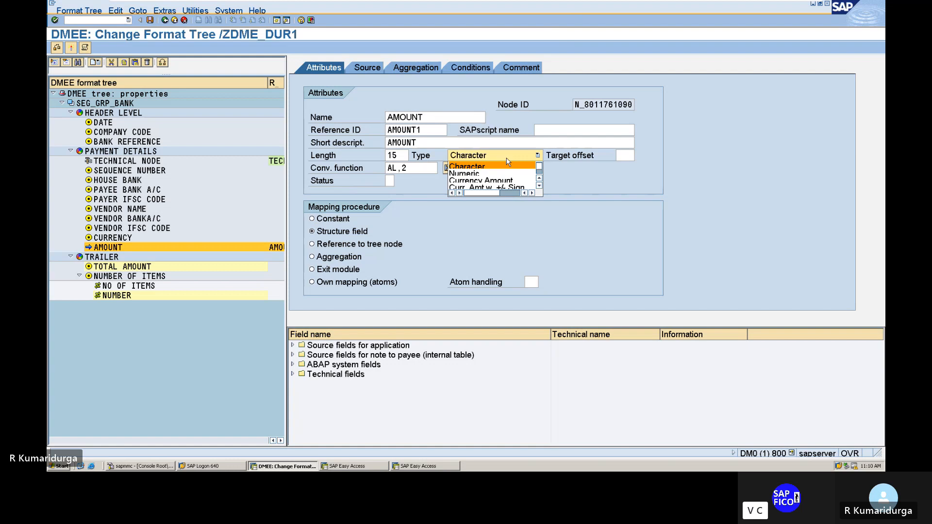
left_click(492, 181)
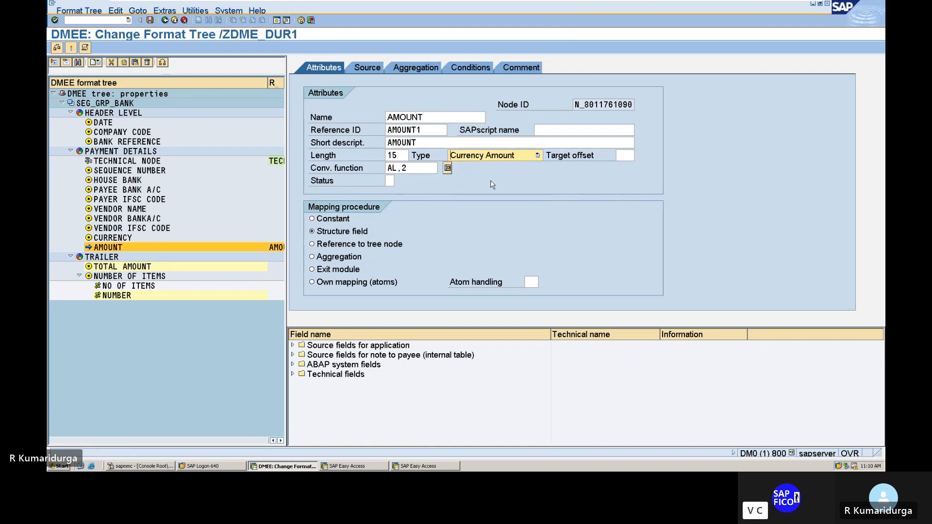
key("Return")
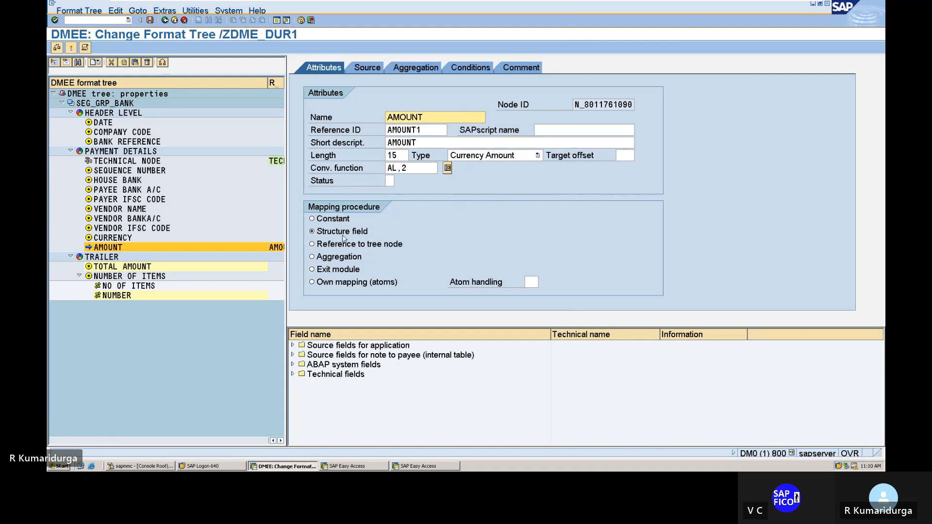
Step: Run the consistency check on format tree /ZDME_DUR1 twice, closing its information message each time
left_click(57, 49)
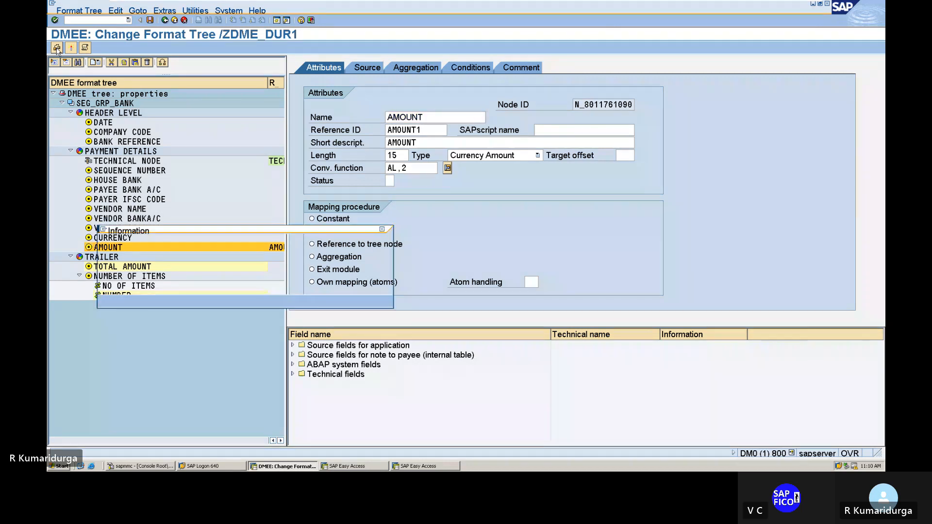
left_click(111, 304)
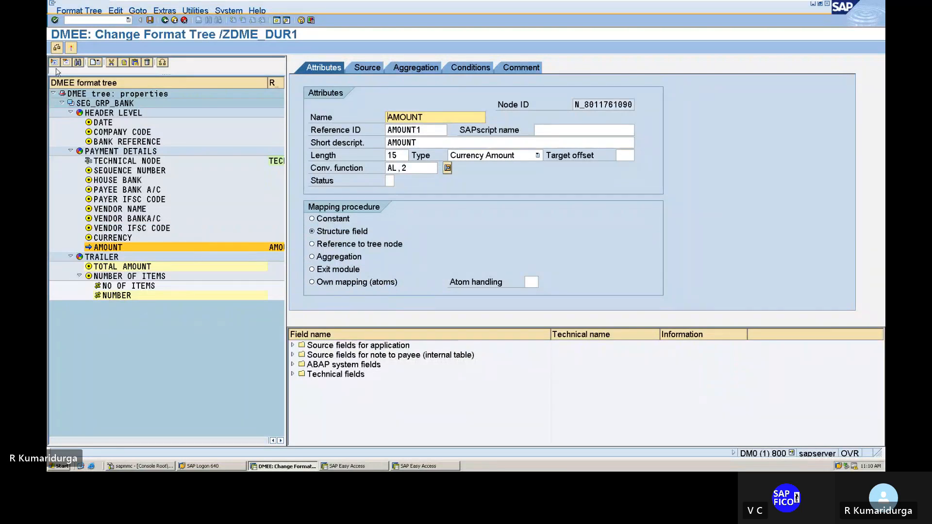
left_click(57, 48)
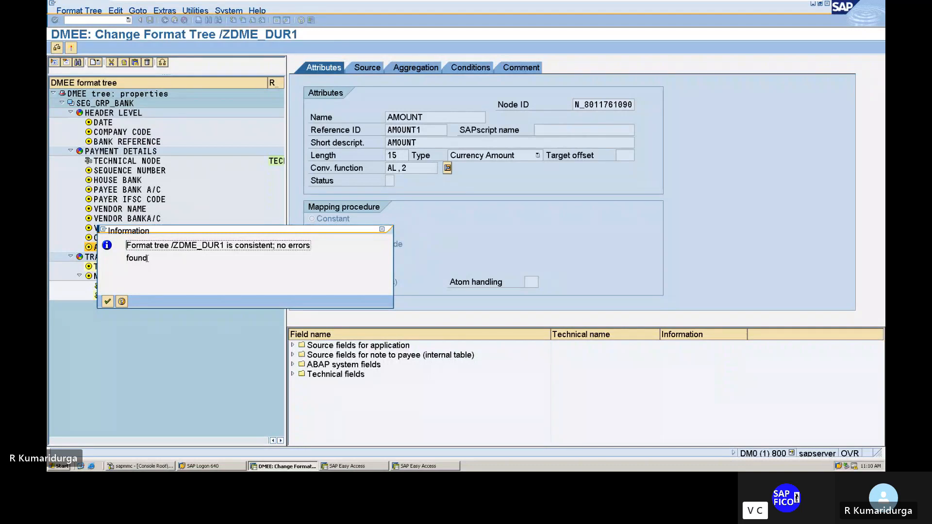
left_click(106, 301)
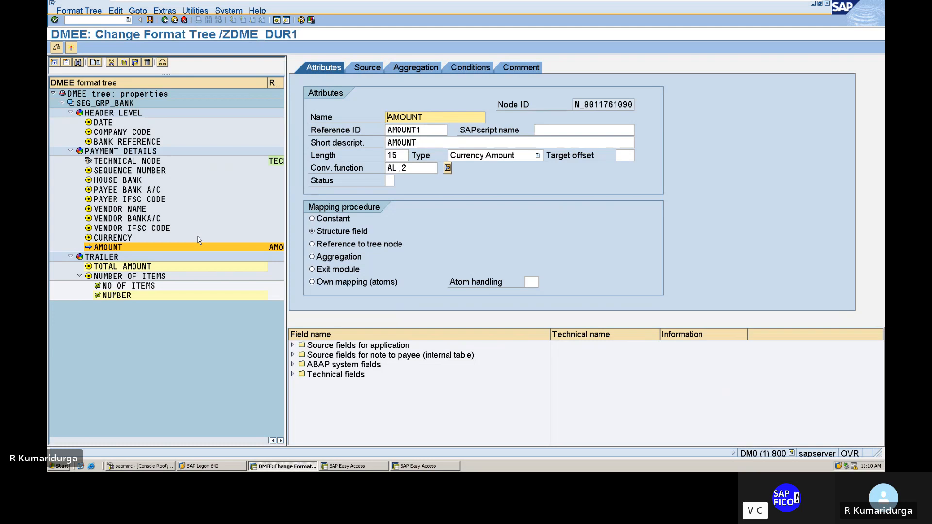
Step: Review the aggregation settings of TOTAL AMOUNT under TRAILER and activate the format tree with workbench request DM0K900288
double_click(176, 269)
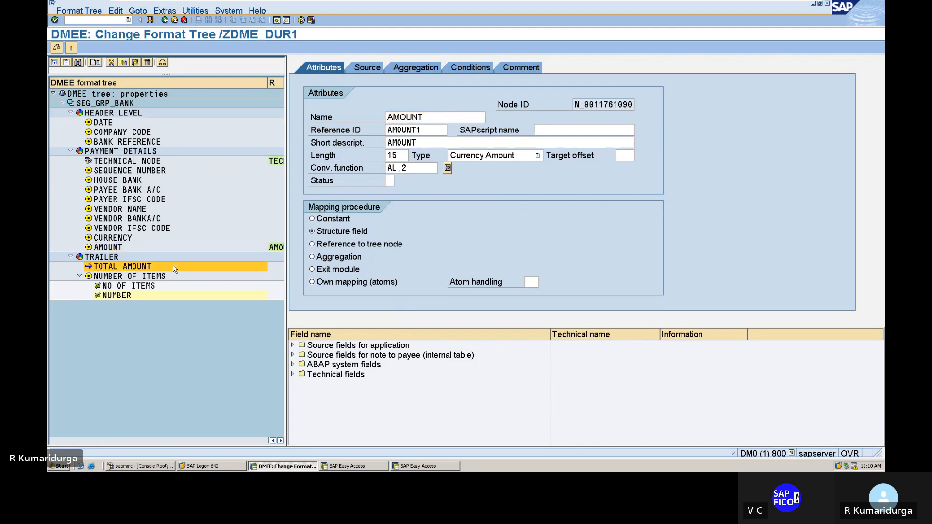
left_click(428, 69)
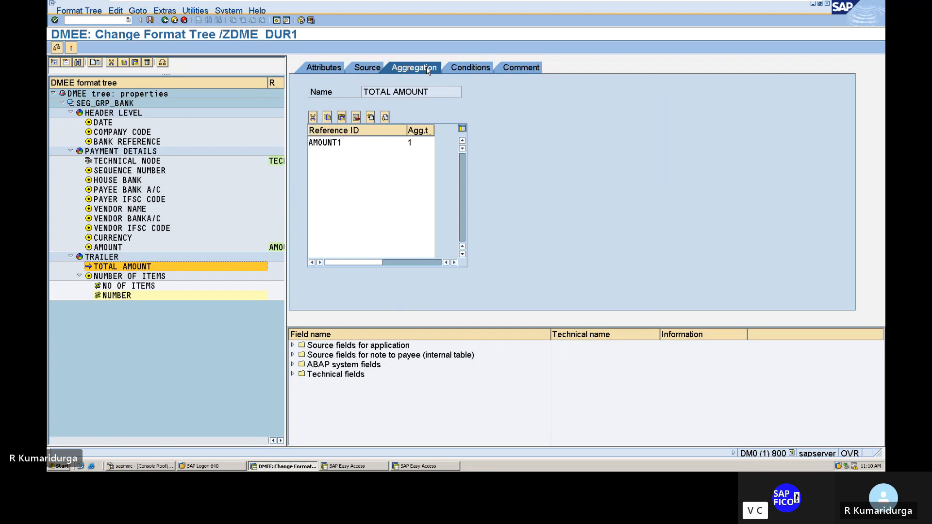
left_click(334, 70)
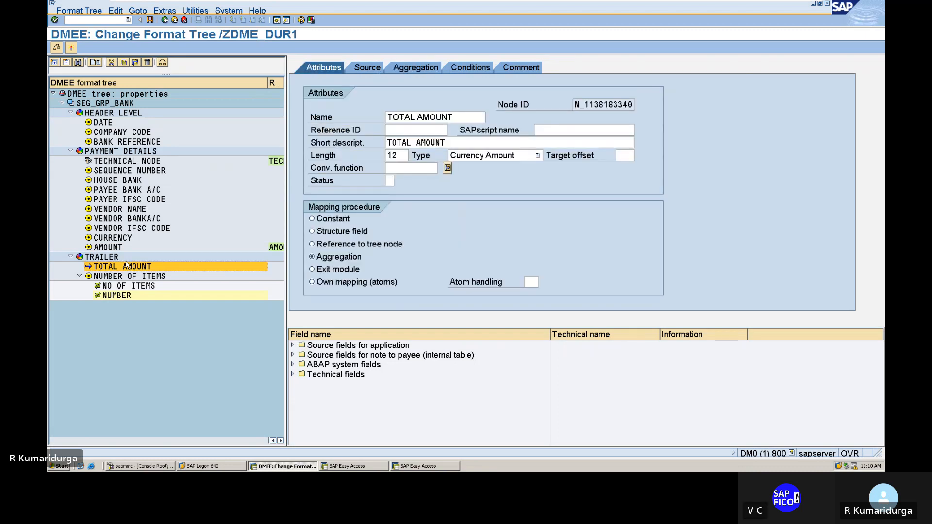
left_click(71, 49)
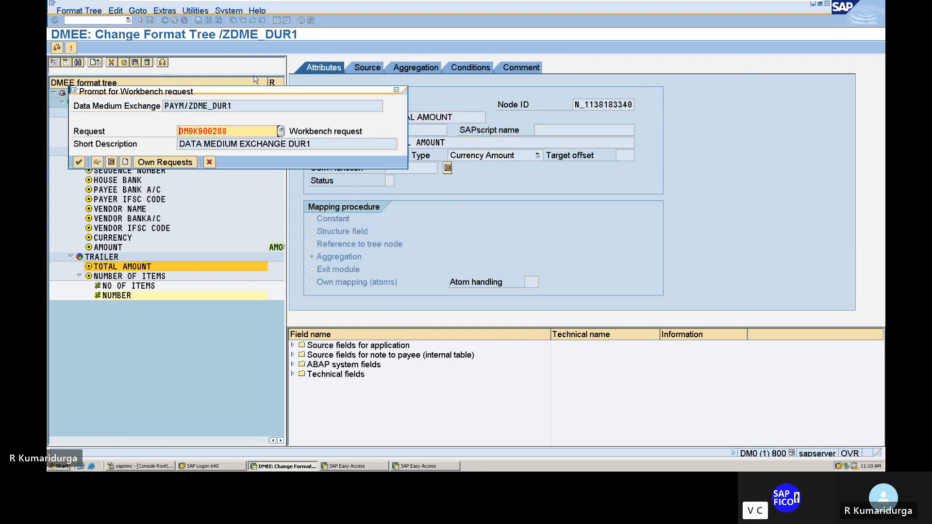
left_click(82, 164)
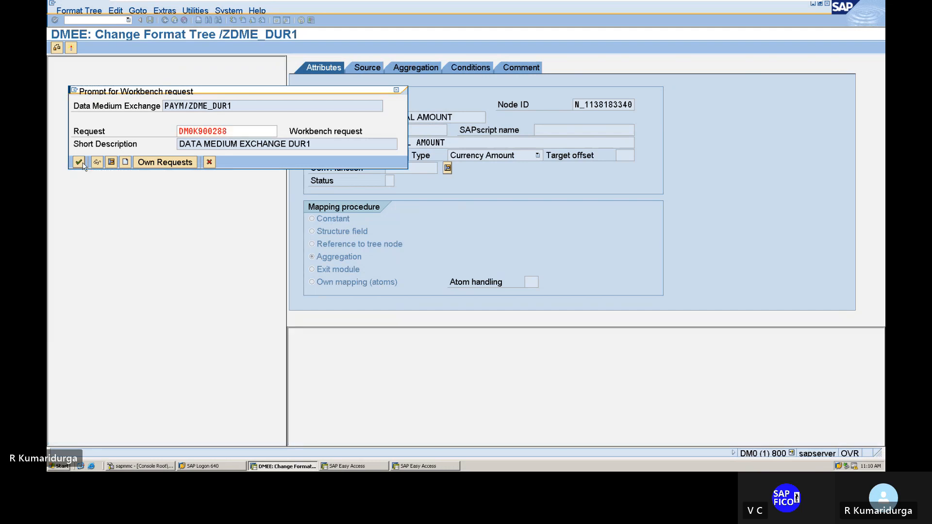